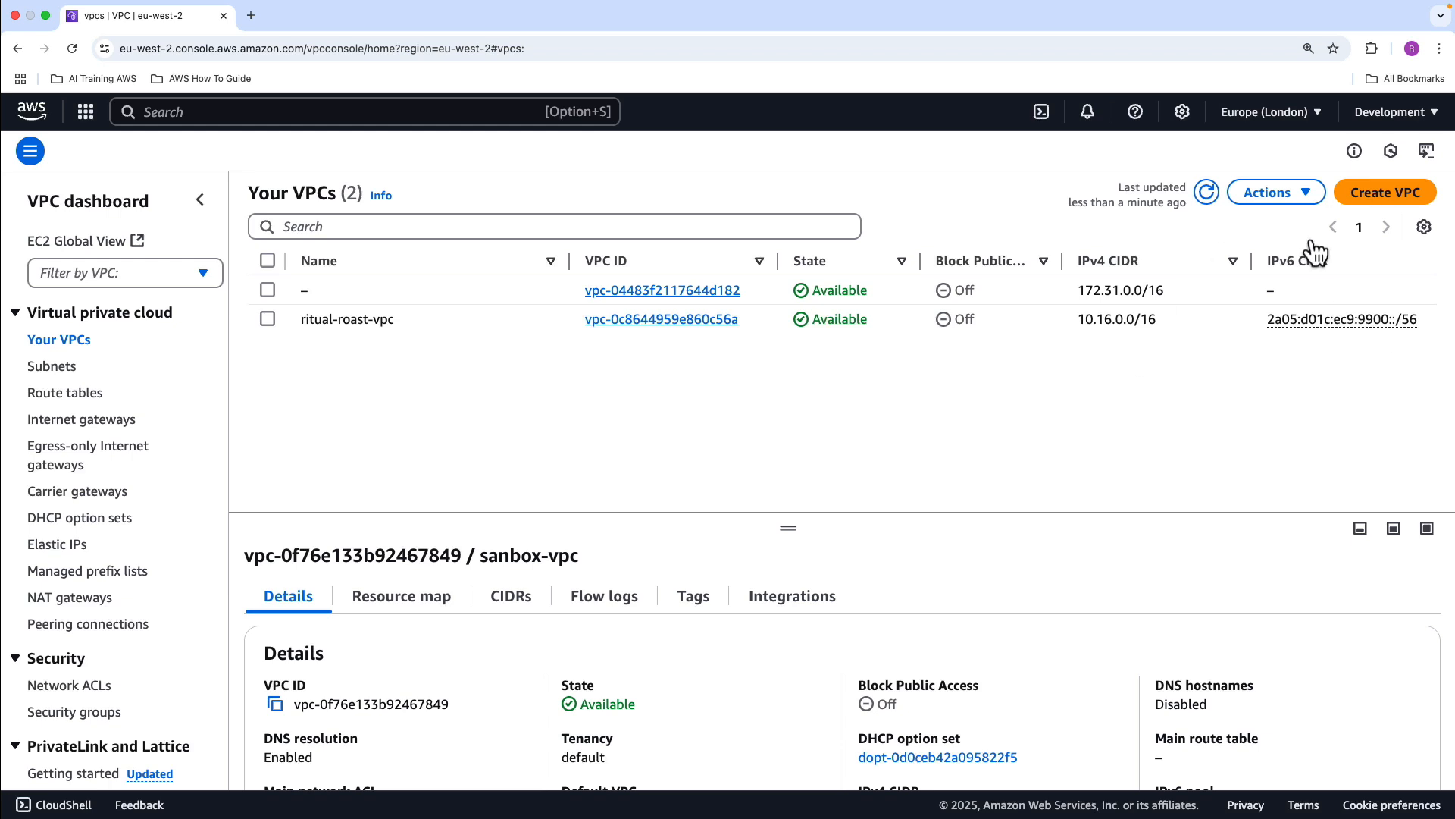
# Start creating a VPC-only resource with the name tag sandbox-vpc
pyautogui.click(1357, 194)
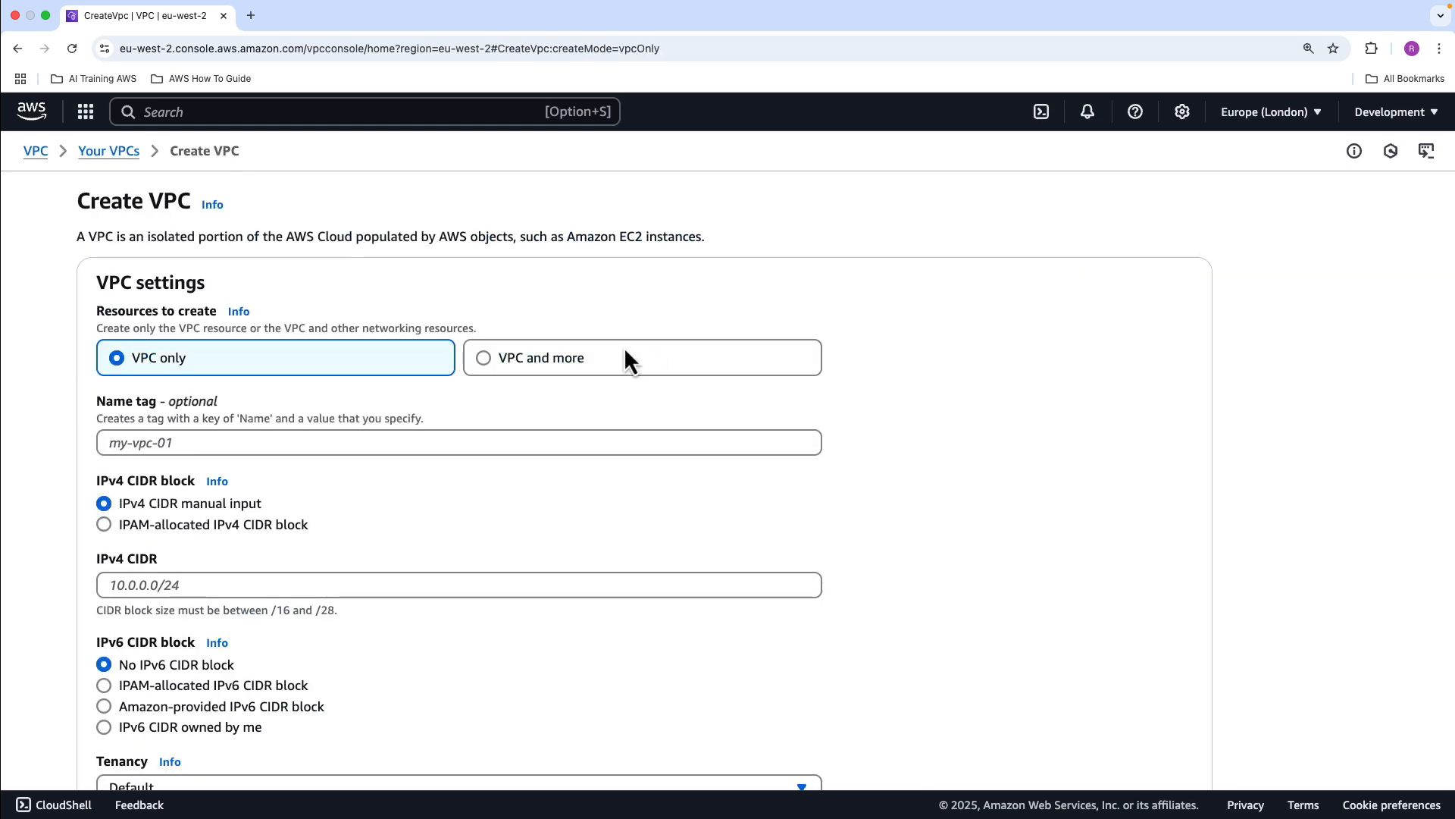
pyautogui.click(438, 442)
pyautogui.write('sandbox-vpc')
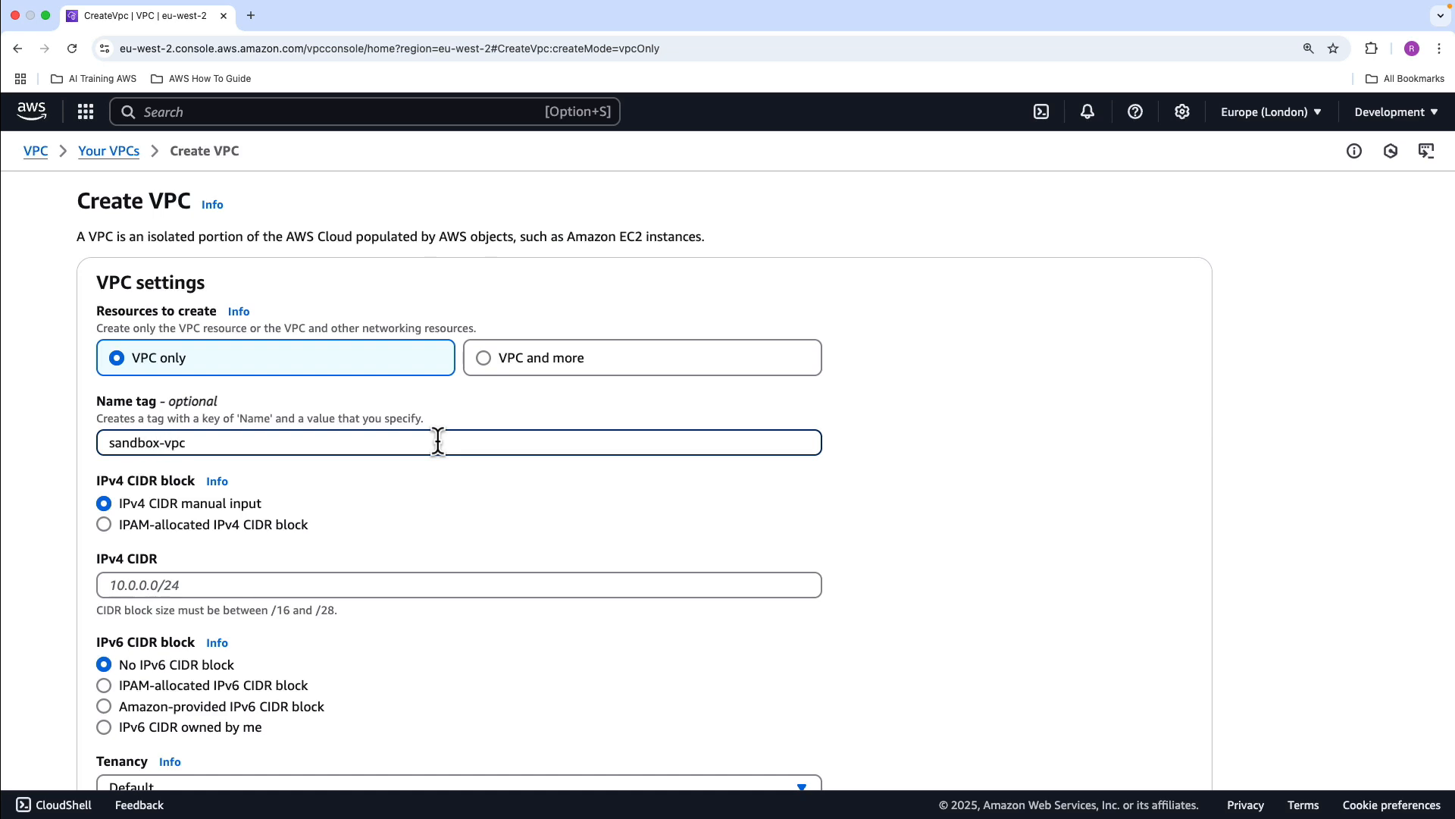
pyautogui.scroll(-1, 429, 486)
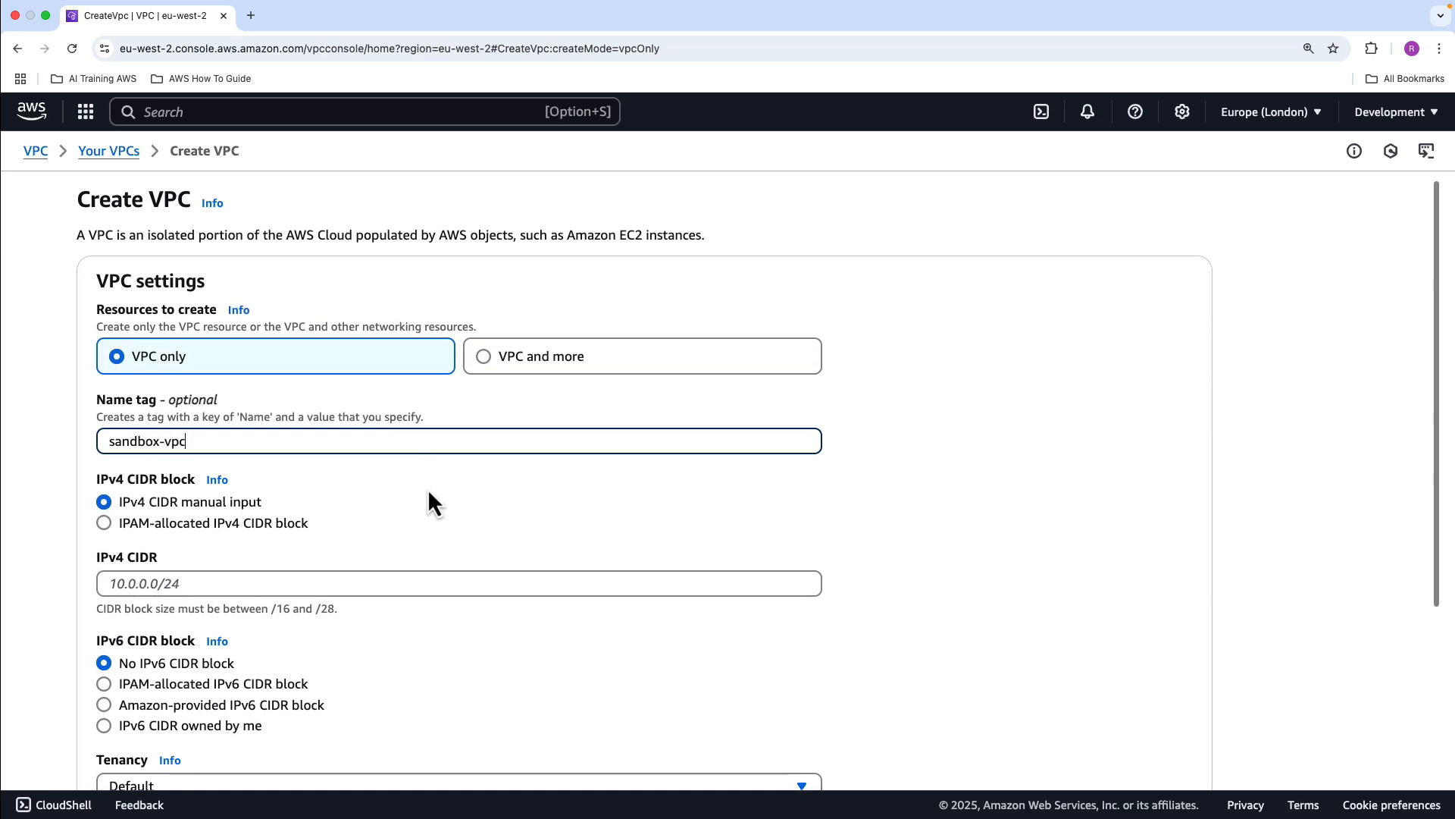
# Set the new VPC's IPv4 CIDR to 10.1.0.0/16 and create the VPC
pyautogui.click(210, 583)
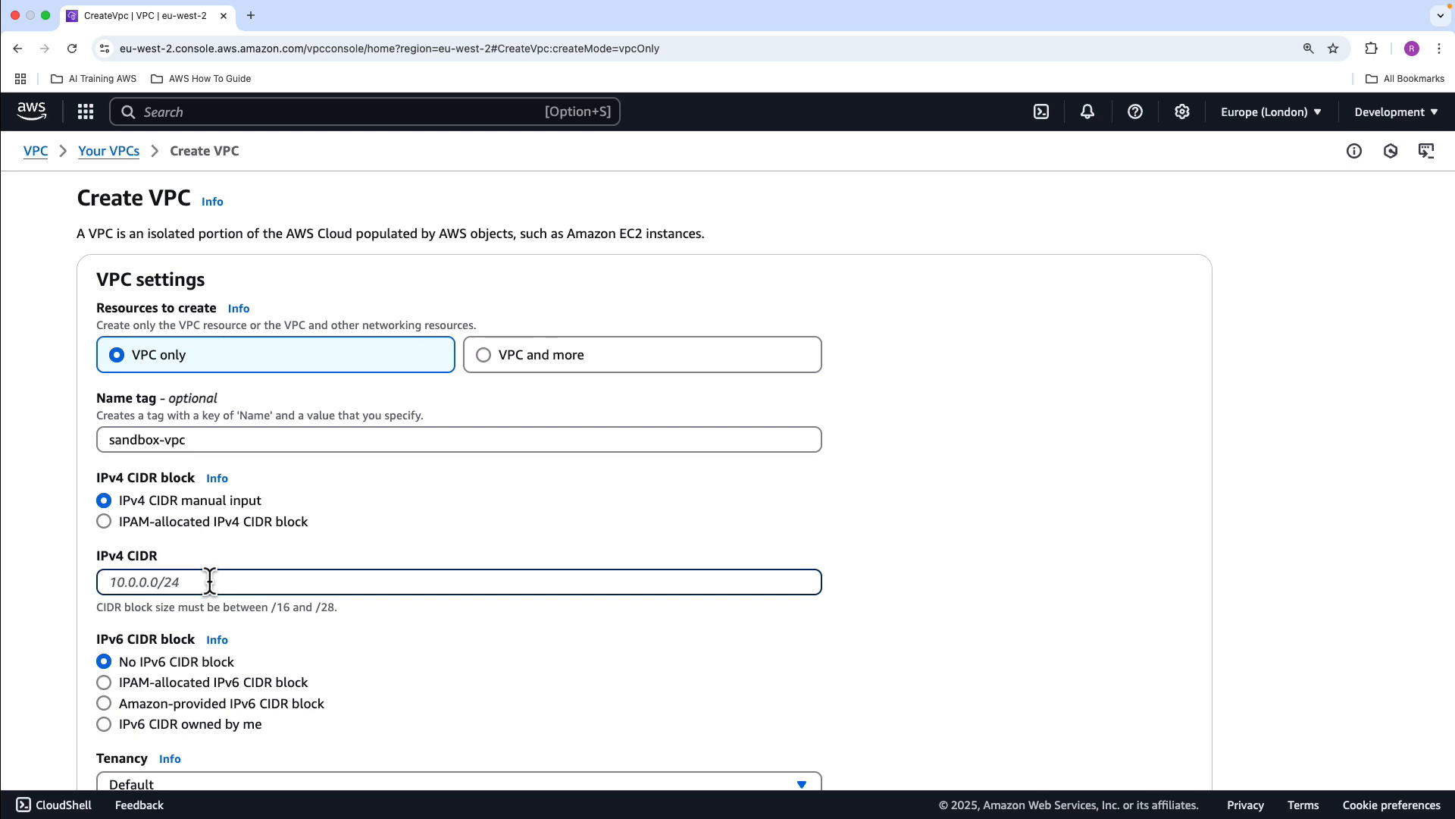
pyautogui.write('10.1.0.0/16')
pyautogui.scroll(-5, 218, 648)
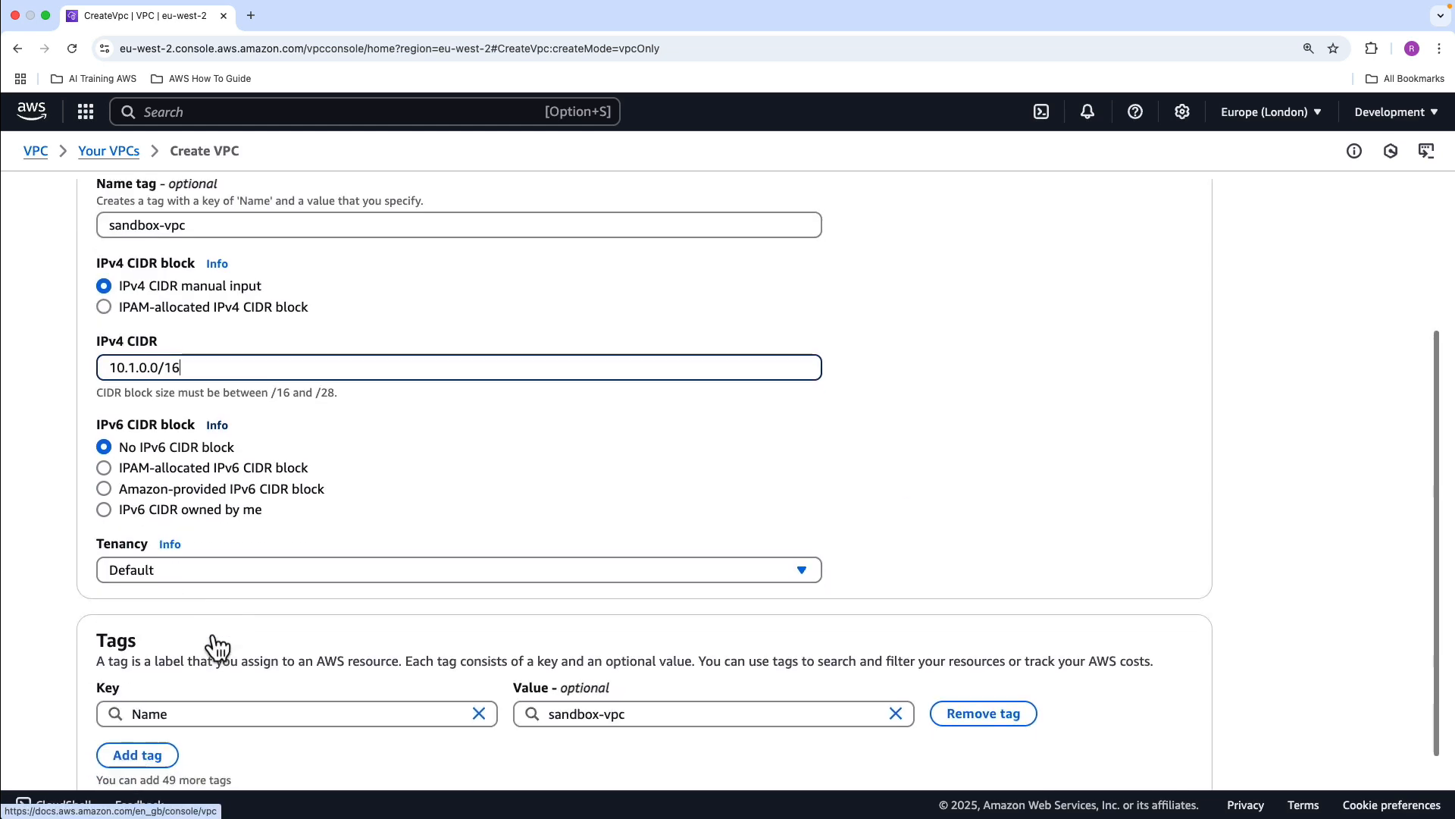
pyautogui.scroll(-2, 1179, 785)
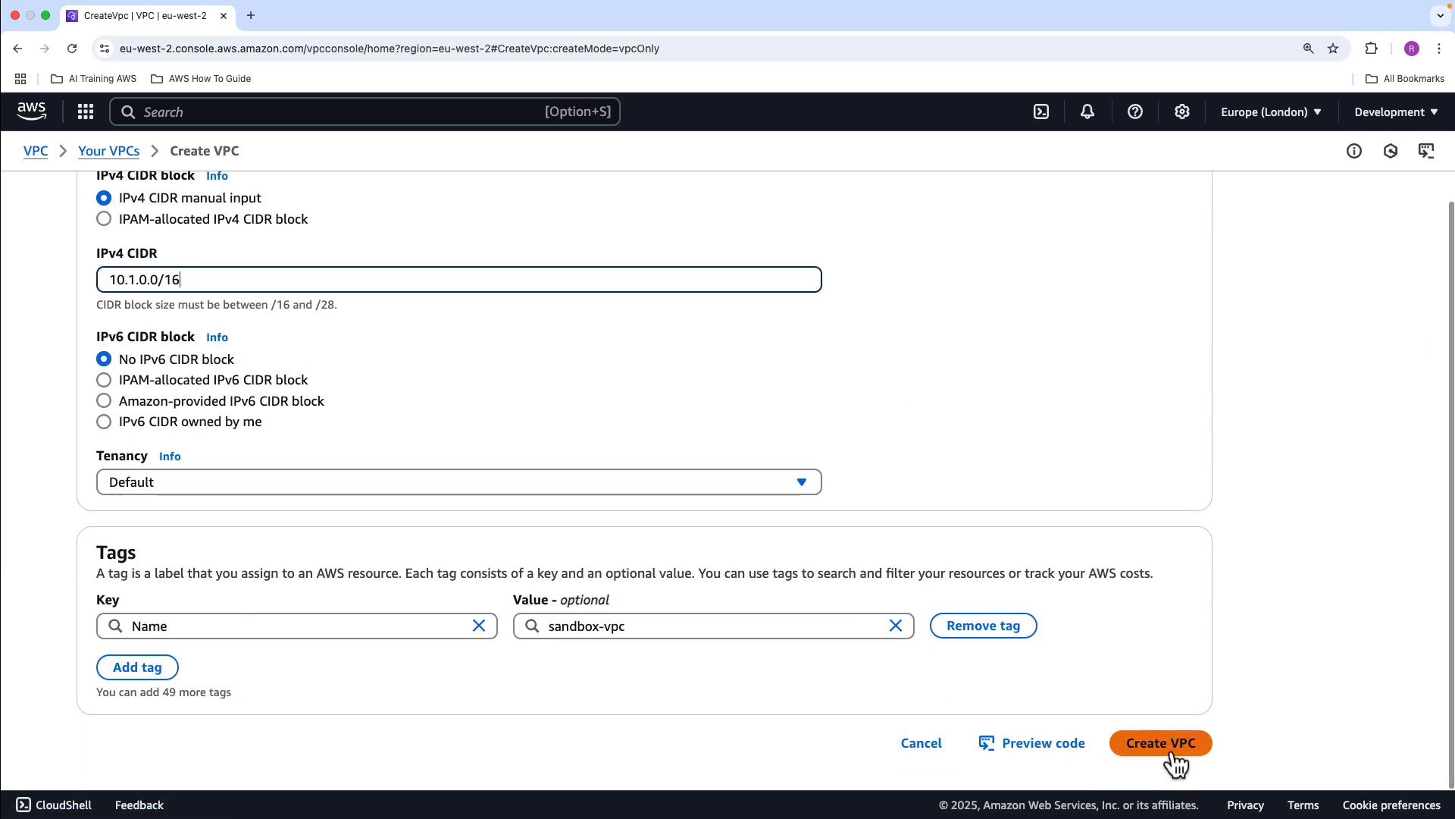
pyautogui.click(1171, 747)
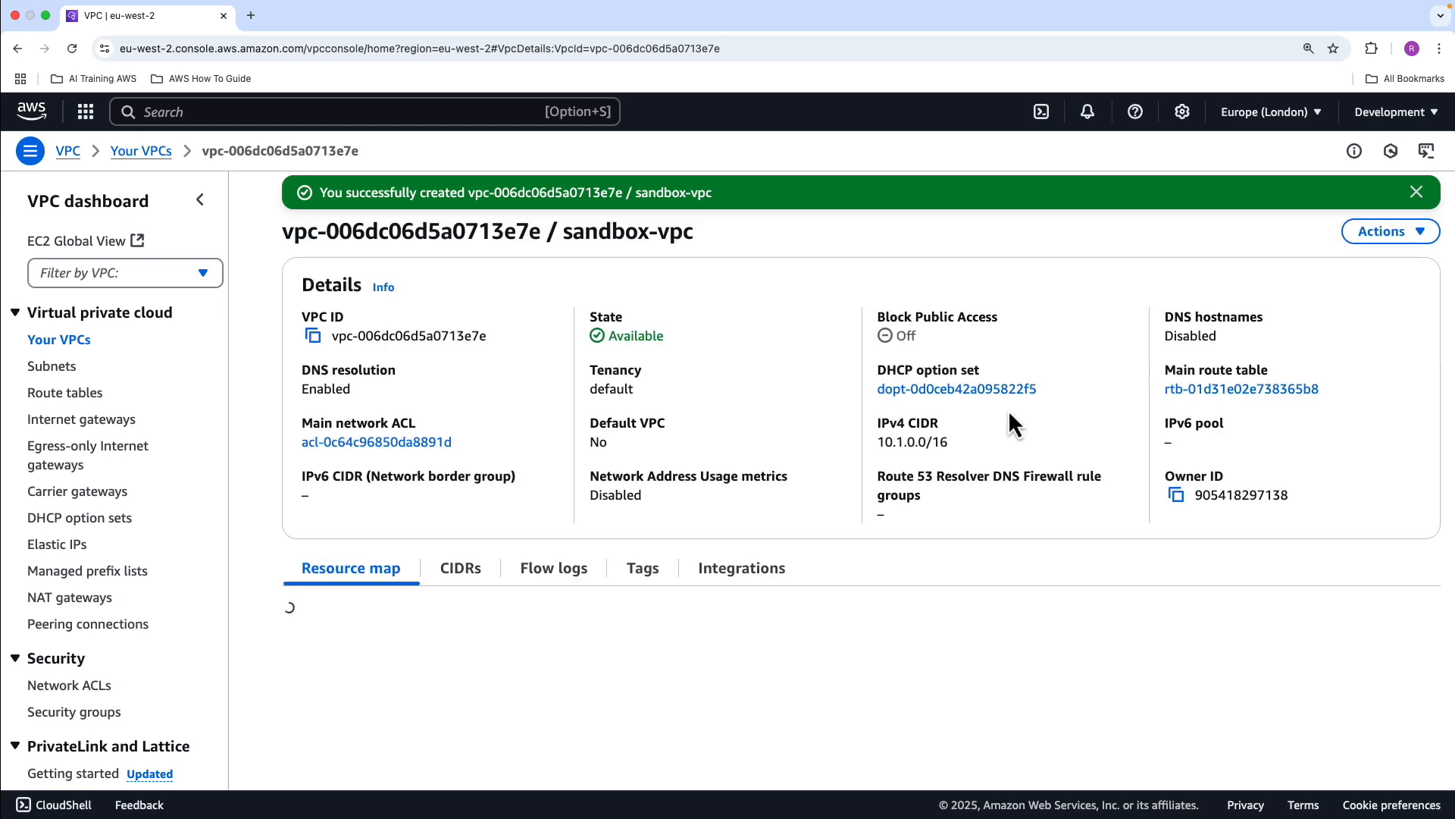
pyautogui.click(1416, 192)
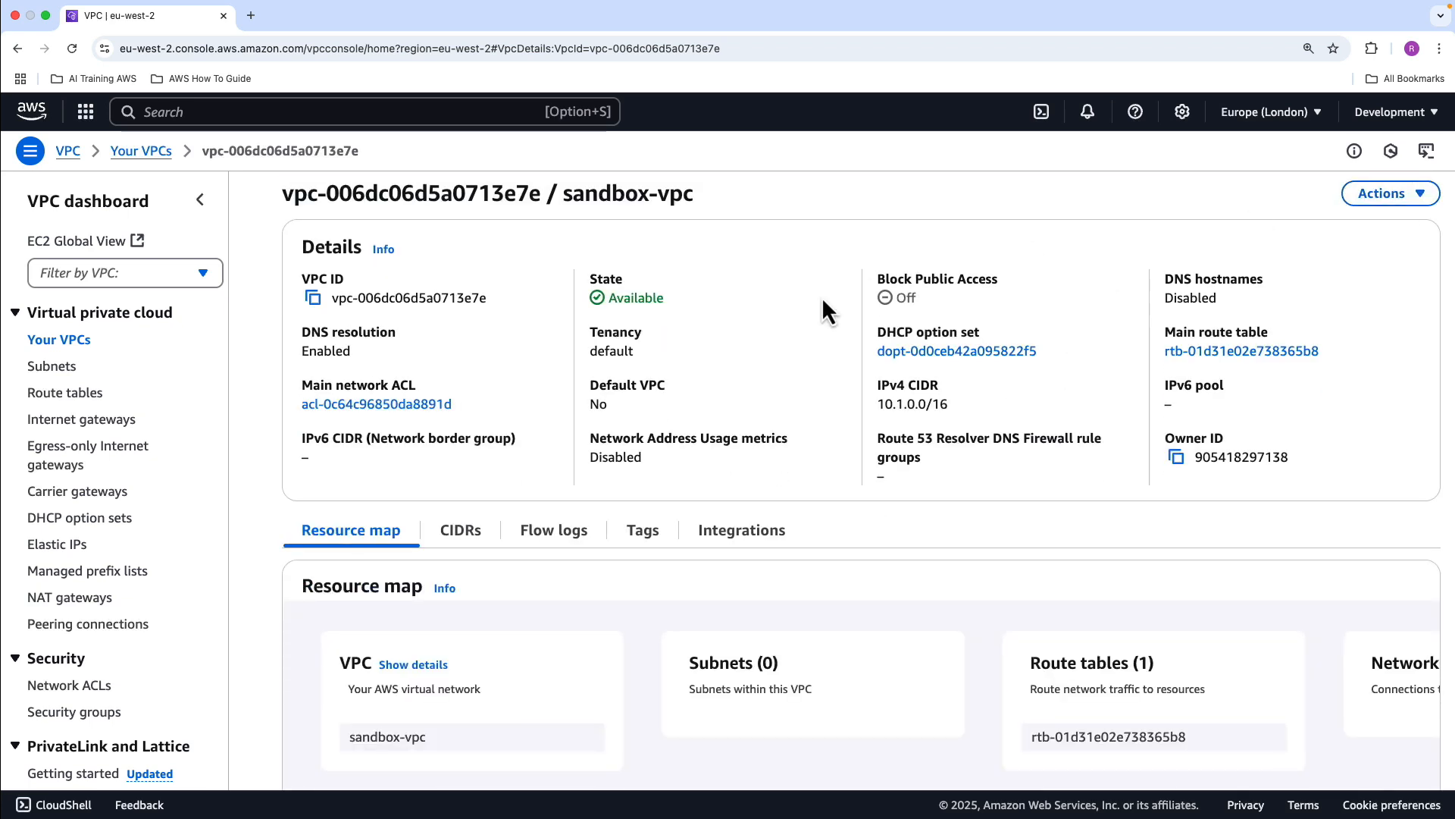
# Start creating a subnet in sandbox-vpc and name it sandbox-privatesub-01
pyautogui.click(62, 367)
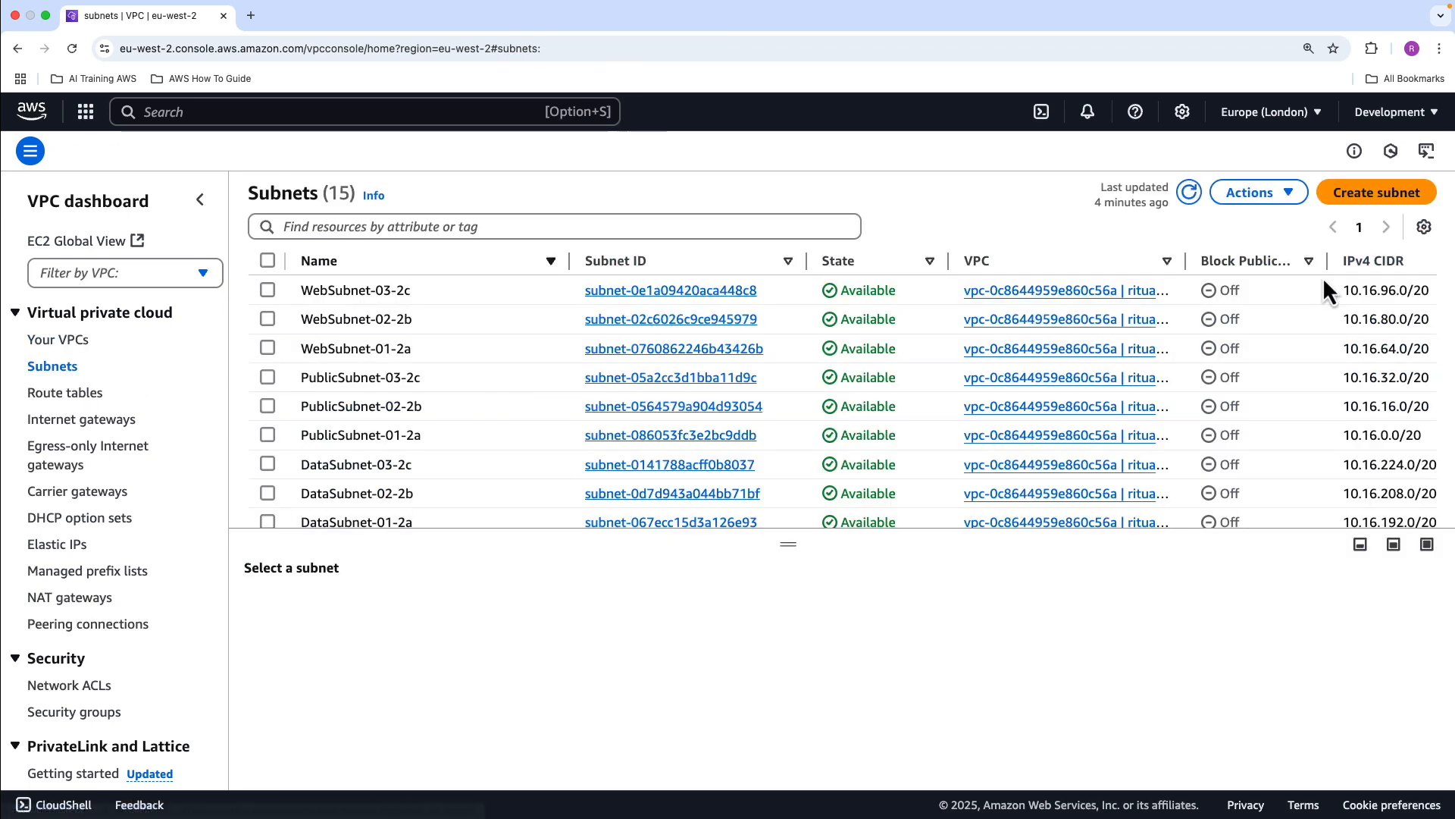
pyautogui.click(1387, 199)
pyautogui.click(326, 322)
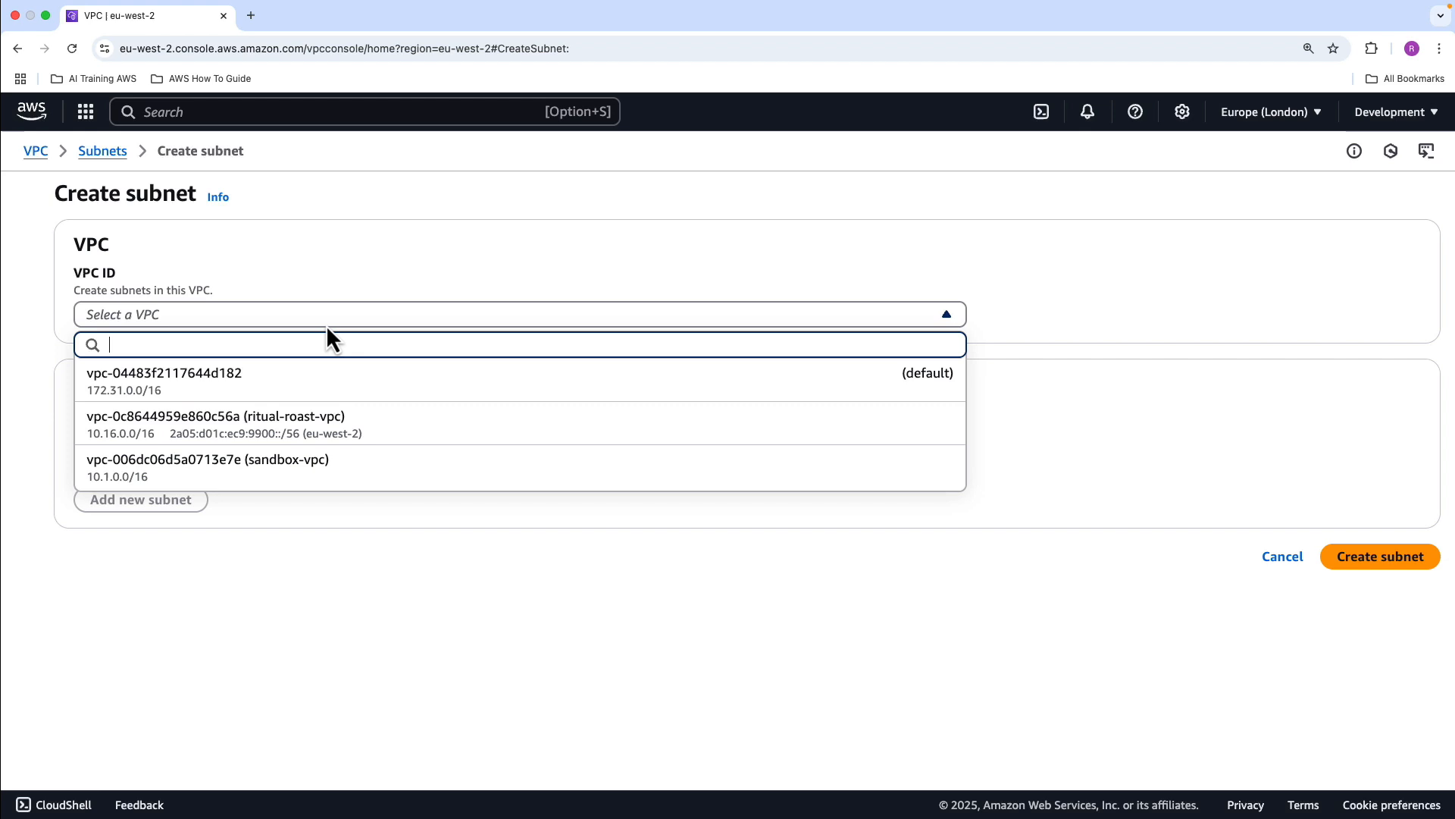
pyautogui.click(311, 481)
pyautogui.scroll(-1, 228, 606)
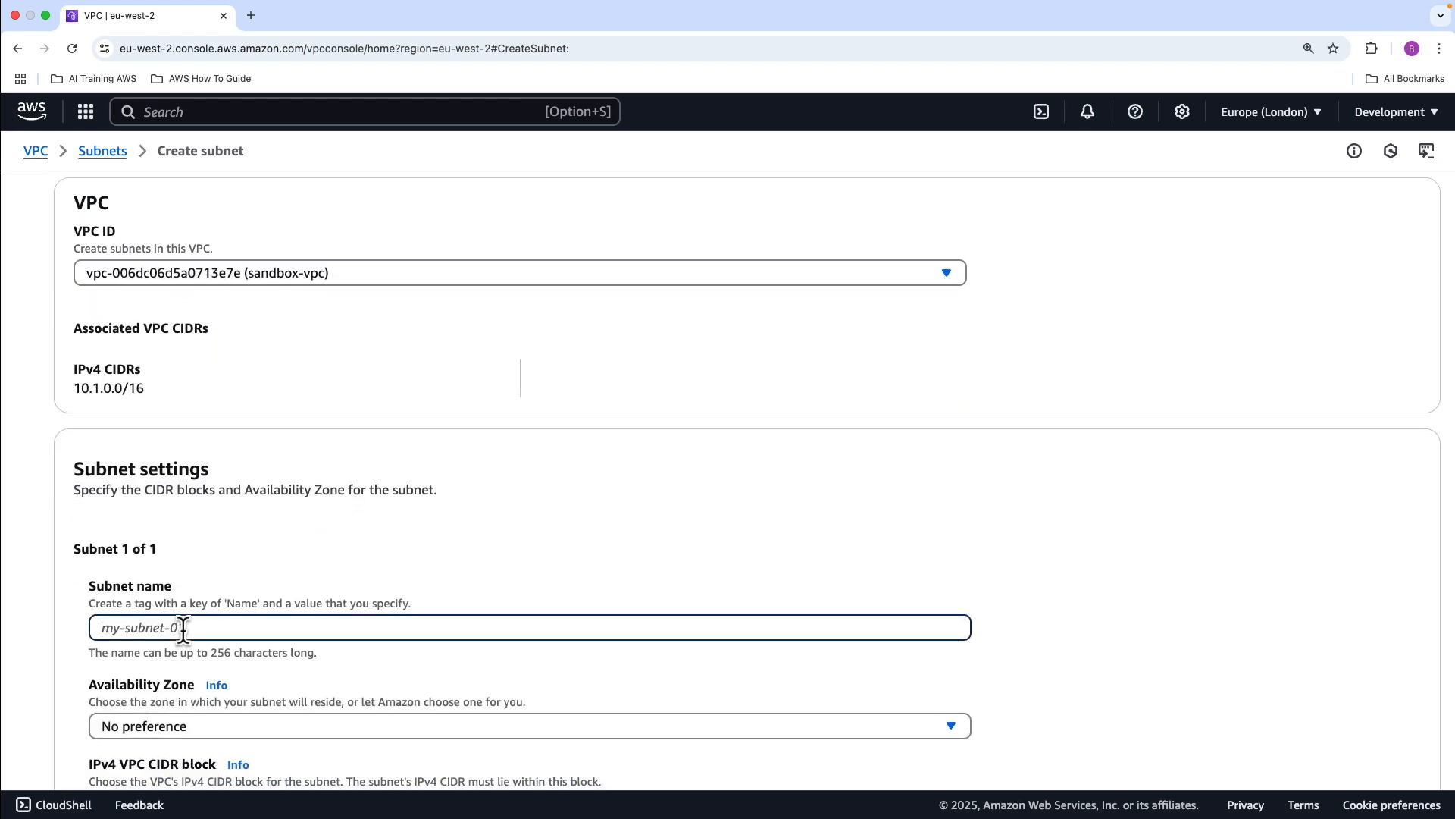
pyautogui.write('sandbox-privatesub-01')
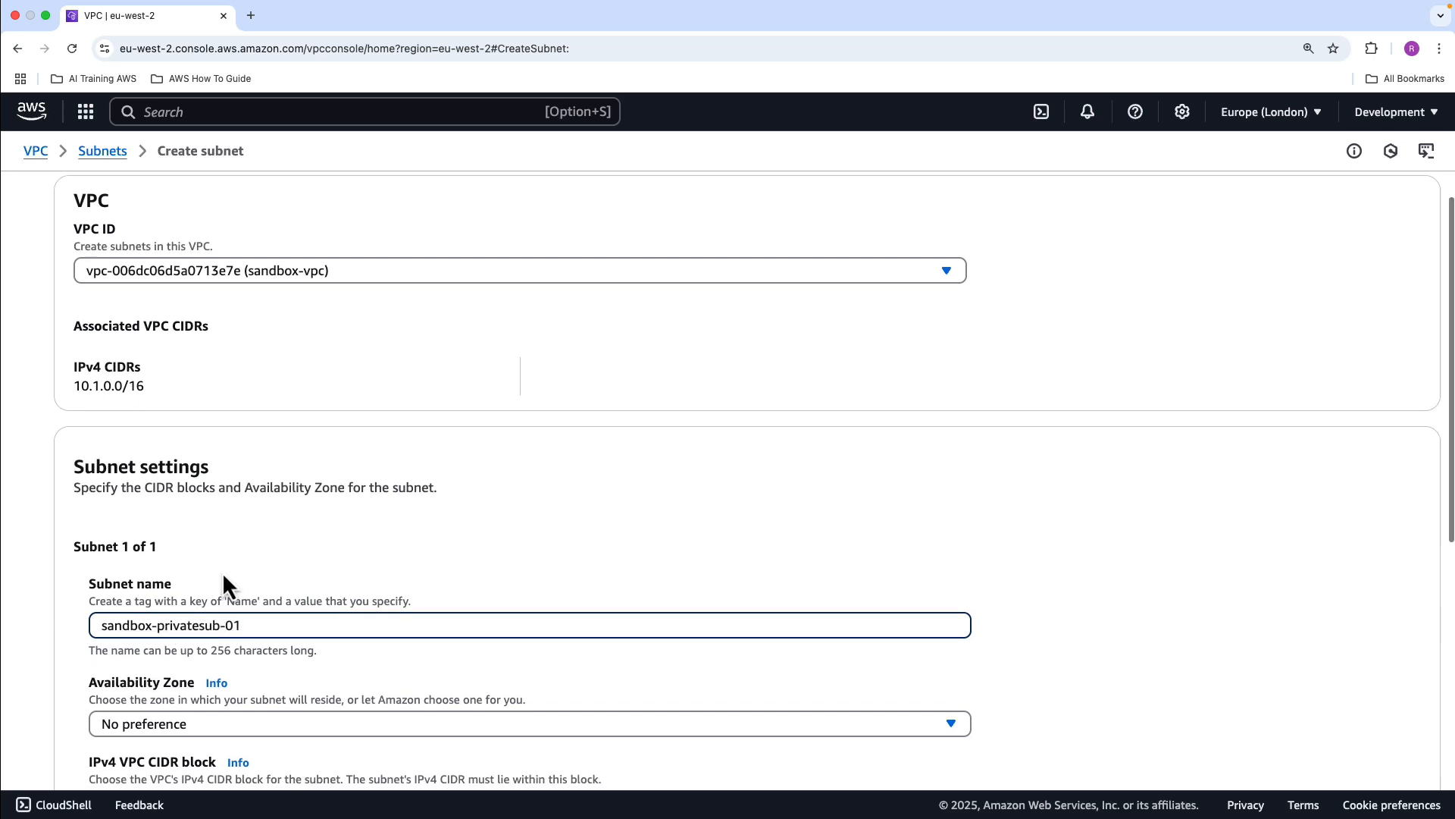
# Place the first subnet in availability zone eu-west-2a with the IPv4 subnet CIDR block 10.1.1.0/24
pyautogui.scroll(-1, 206, 682)
pyautogui.click(217, 674)
pyautogui.click(276, 543)
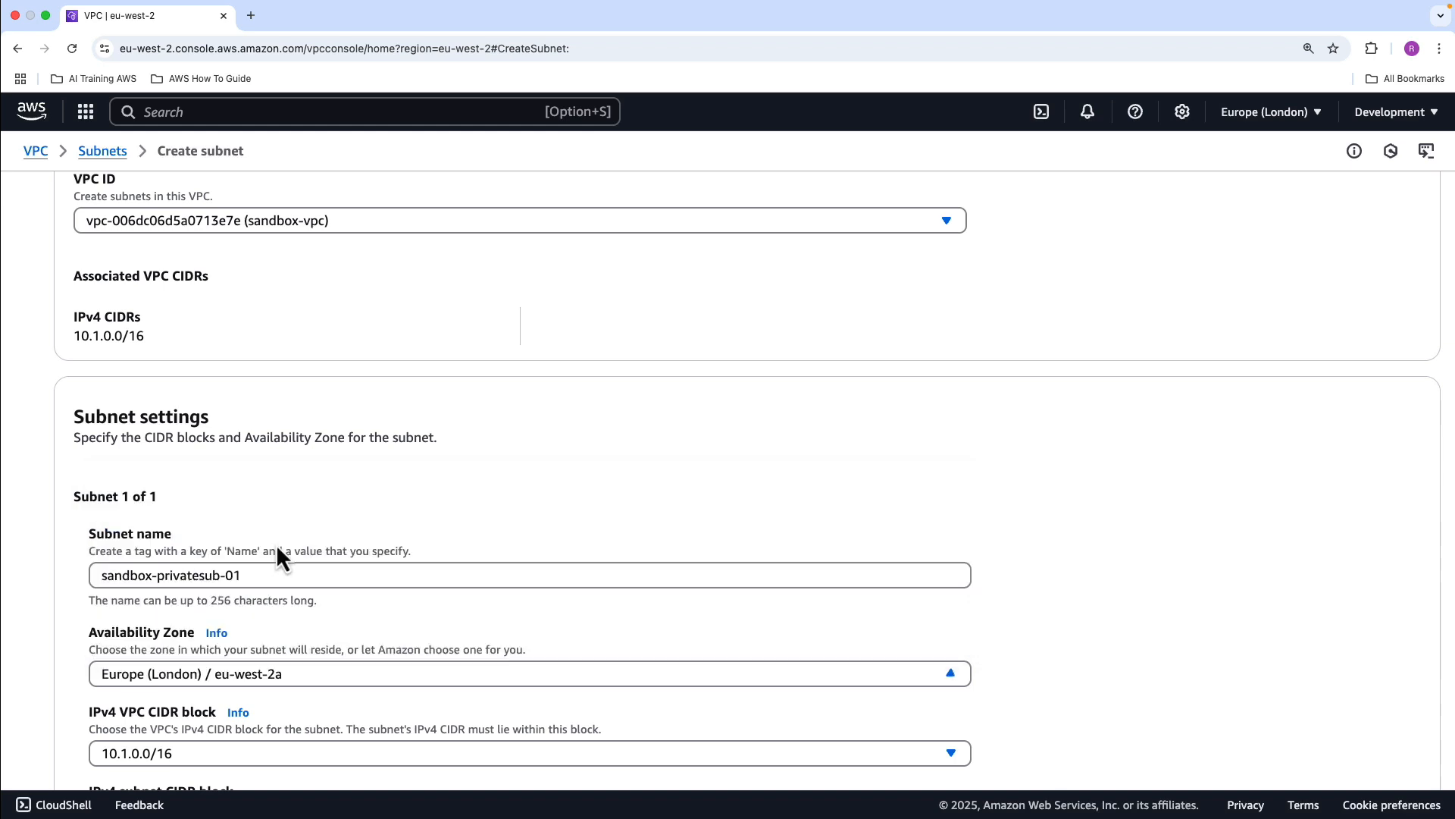
pyautogui.scroll(-3, 277, 559)
pyautogui.click(150, 675)
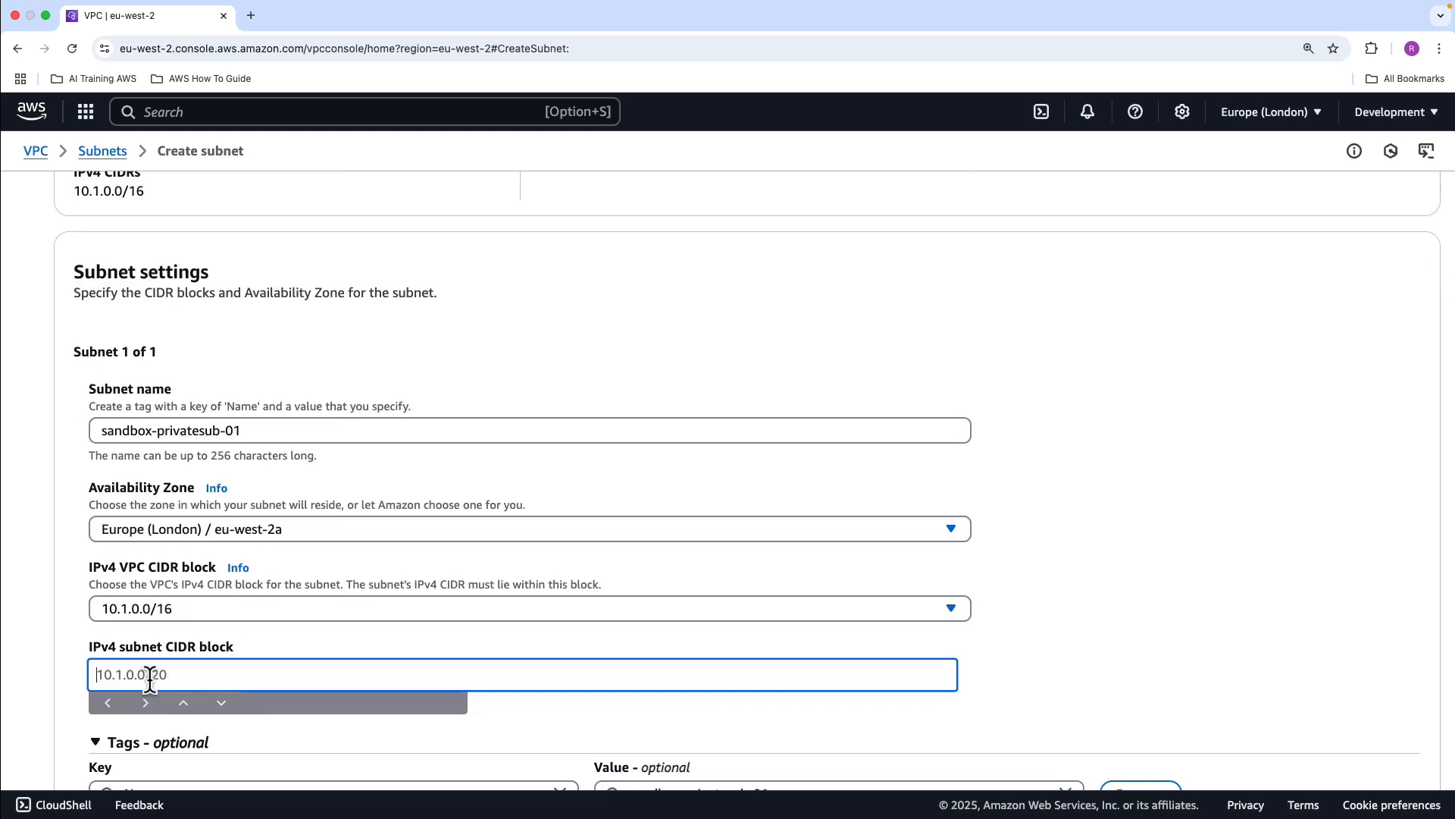
pyautogui.write('10.1.1.0/24')
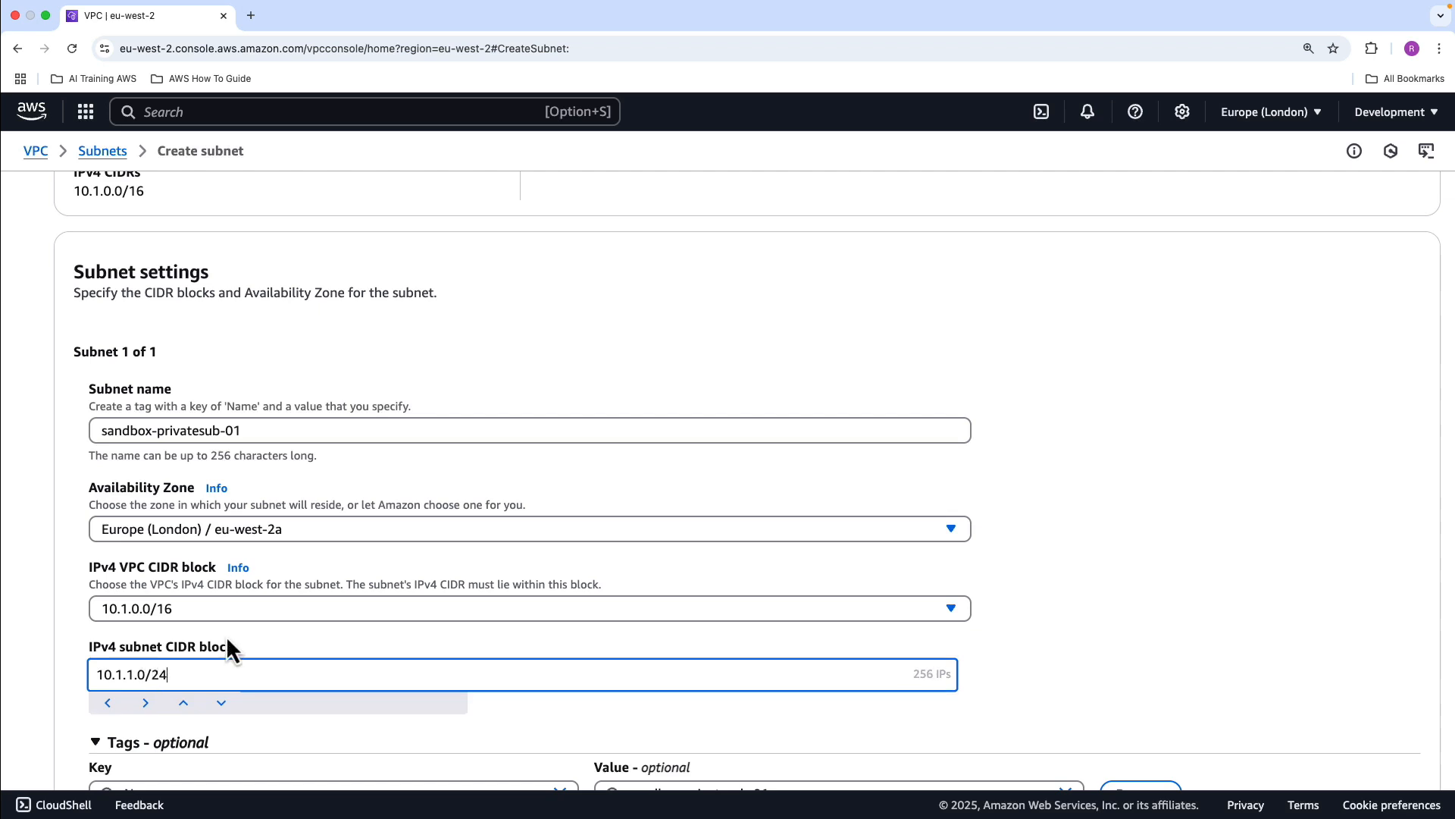
# Add a second subnet named sandbox-privatesub-02 in availability zone eu-west-2b
pyautogui.scroll(-4, 348, 514)
pyautogui.click(125, 744)
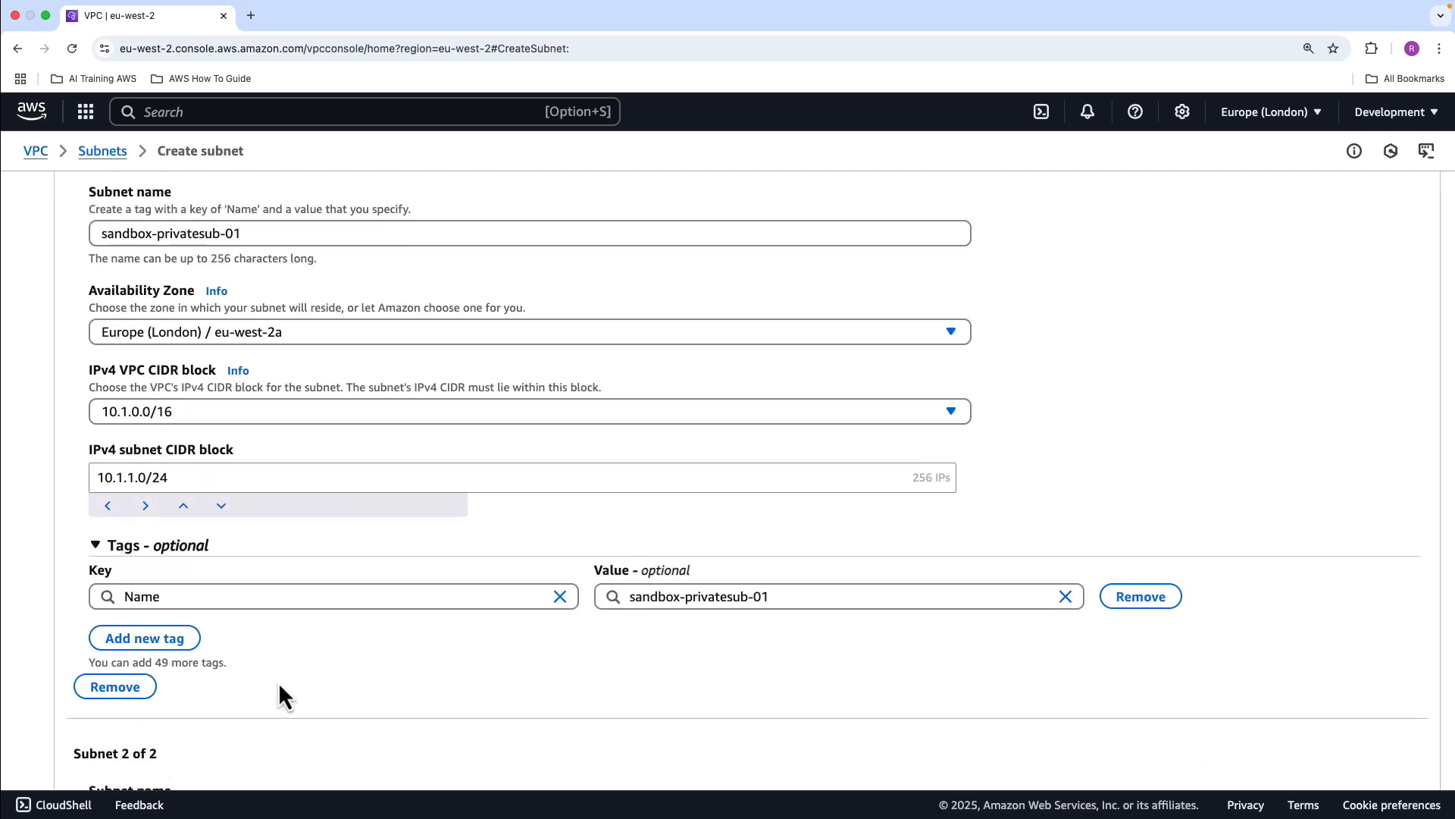
pyautogui.scroll(-5, 281, 681)
pyautogui.click(287, 568)
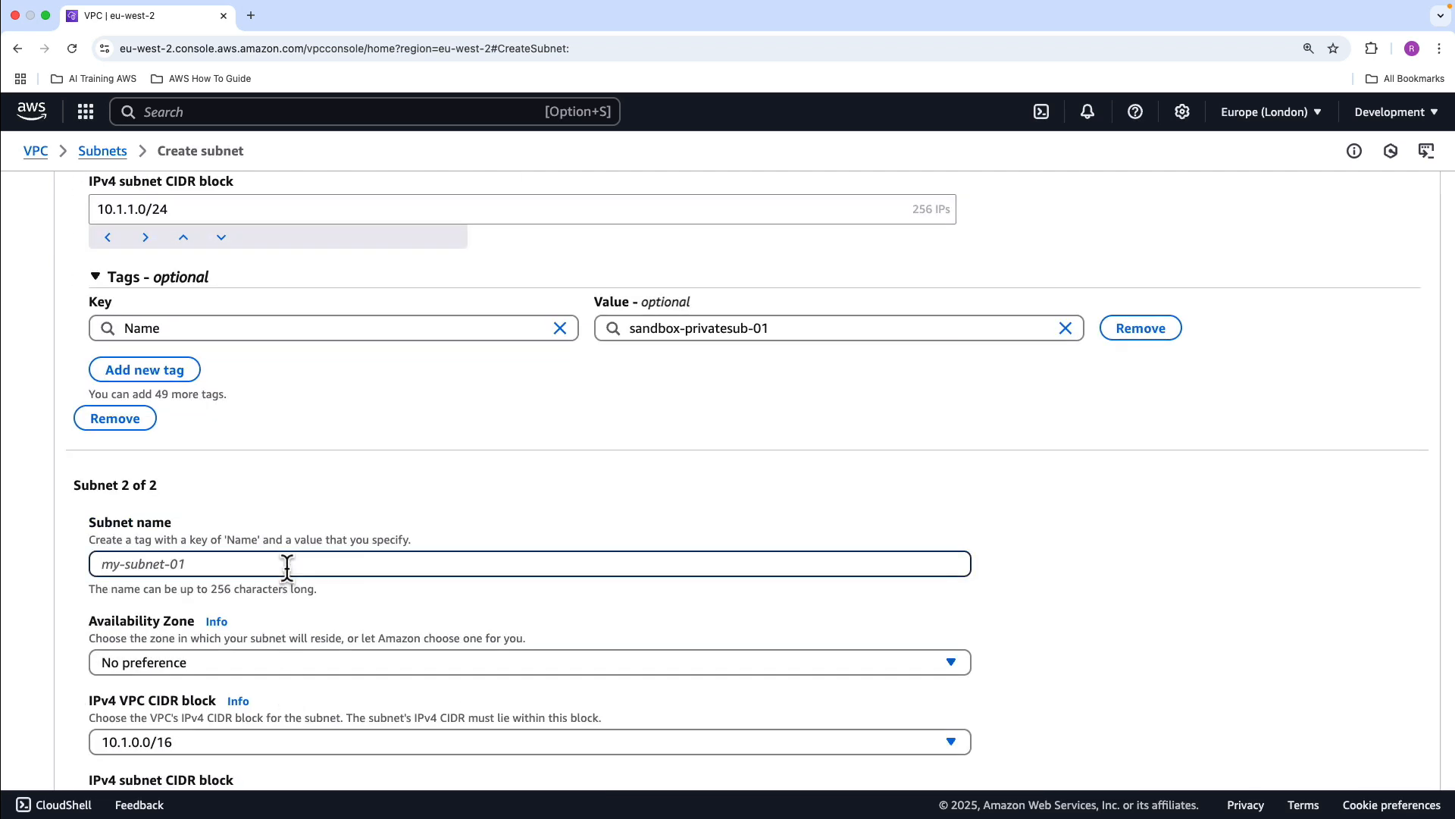
pyautogui.write('sandbox-privatesub-01')
pyautogui.press('BackSpace')
pyautogui.click(226, 670)
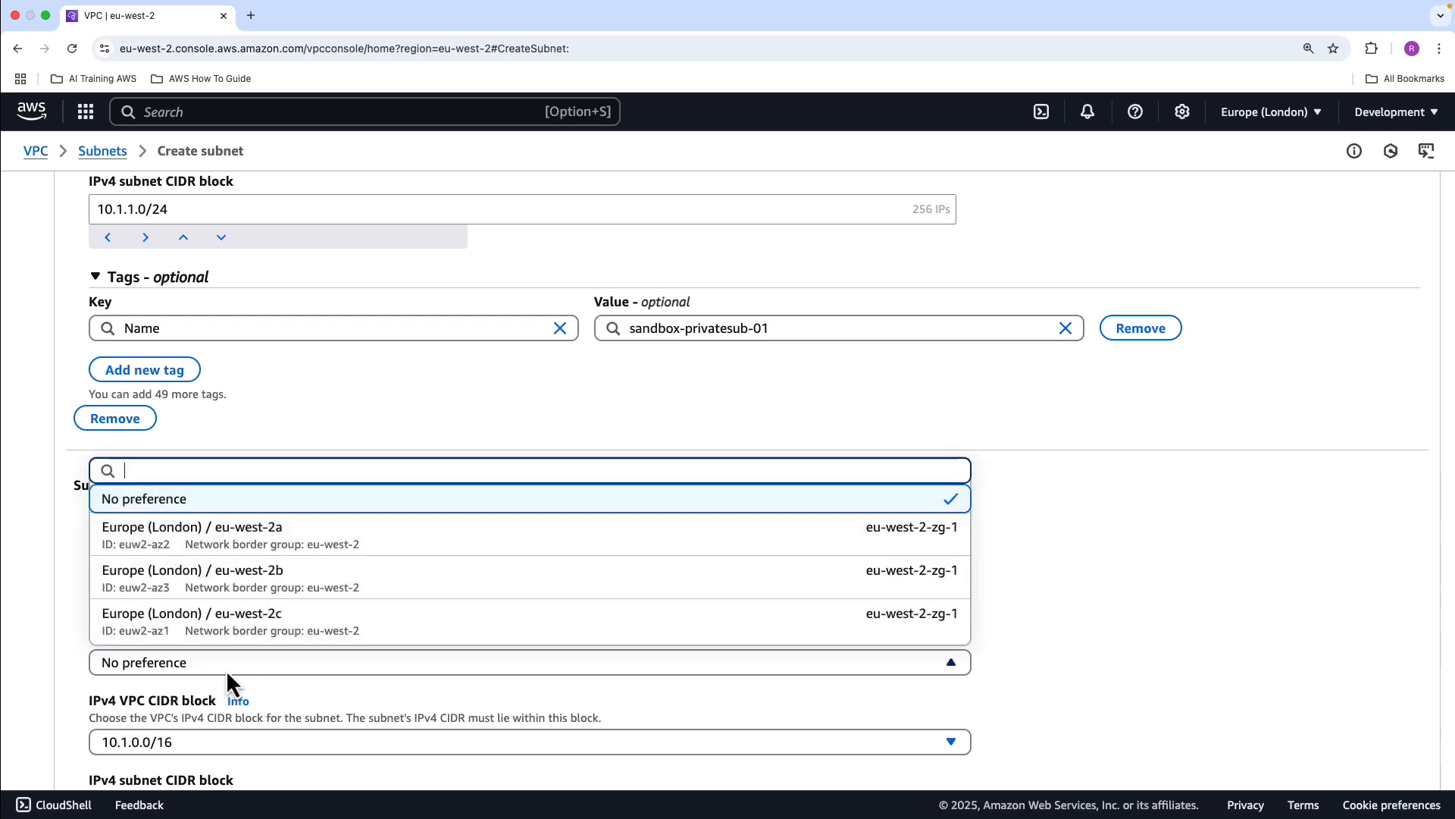
pyautogui.click(251, 574)
# Set the second subnet's IPv4 CIDR block to 10.1.2.0/24 and create both subnets
pyautogui.scroll(-5, 326, 599)
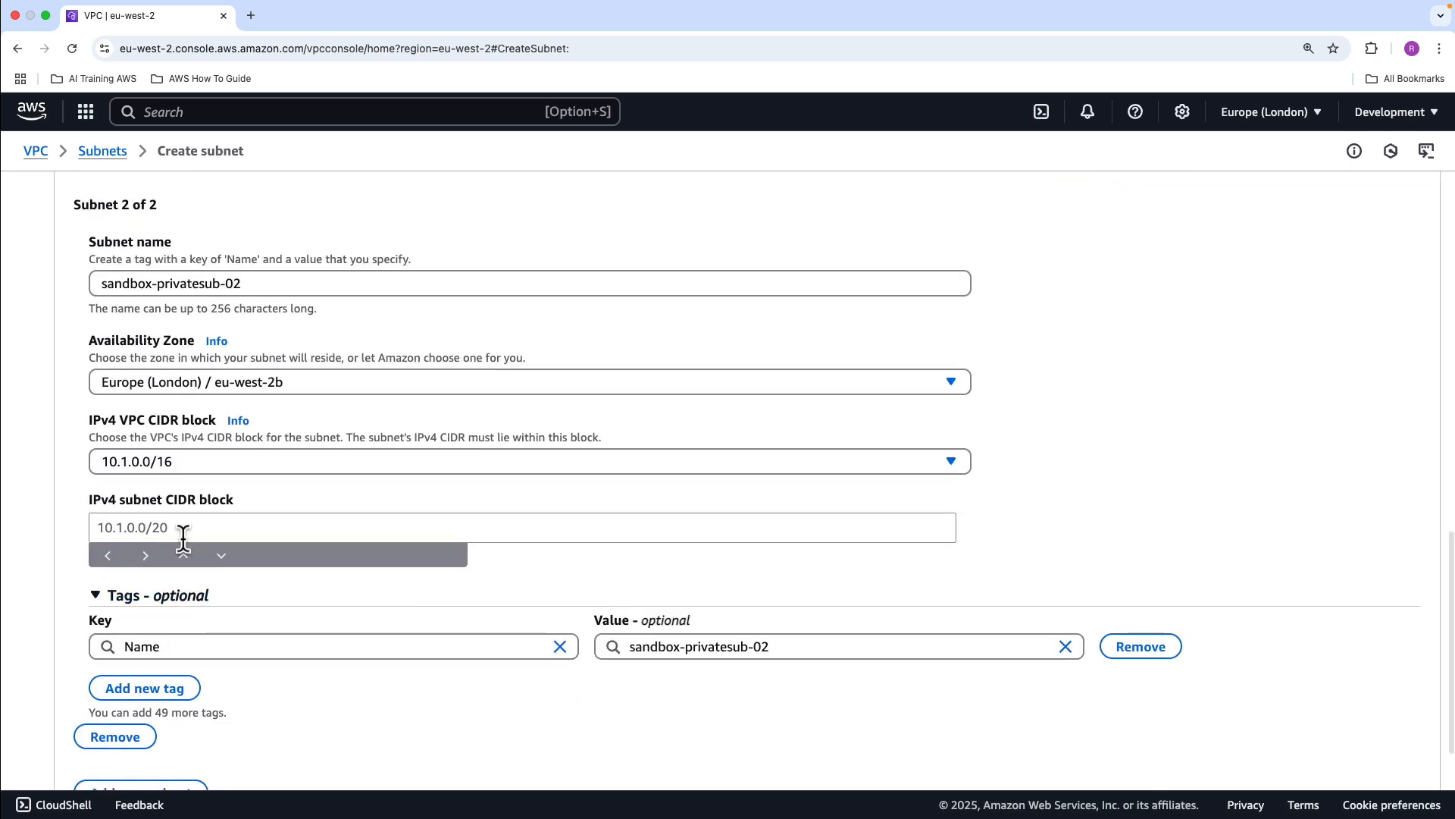
pyautogui.click(185, 528)
pyautogui.write('10.1.2')
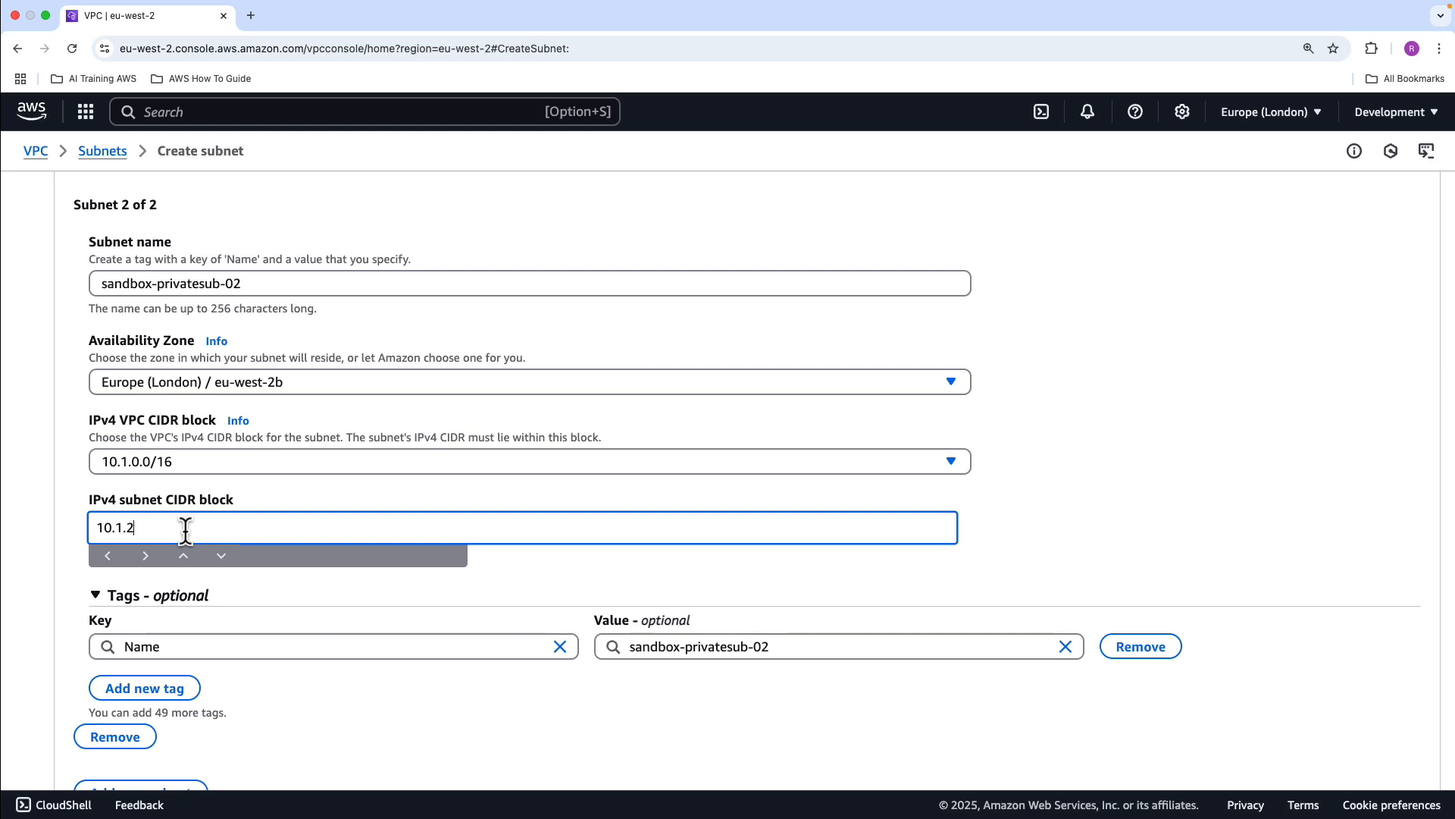
pyautogui.write('.0/24')
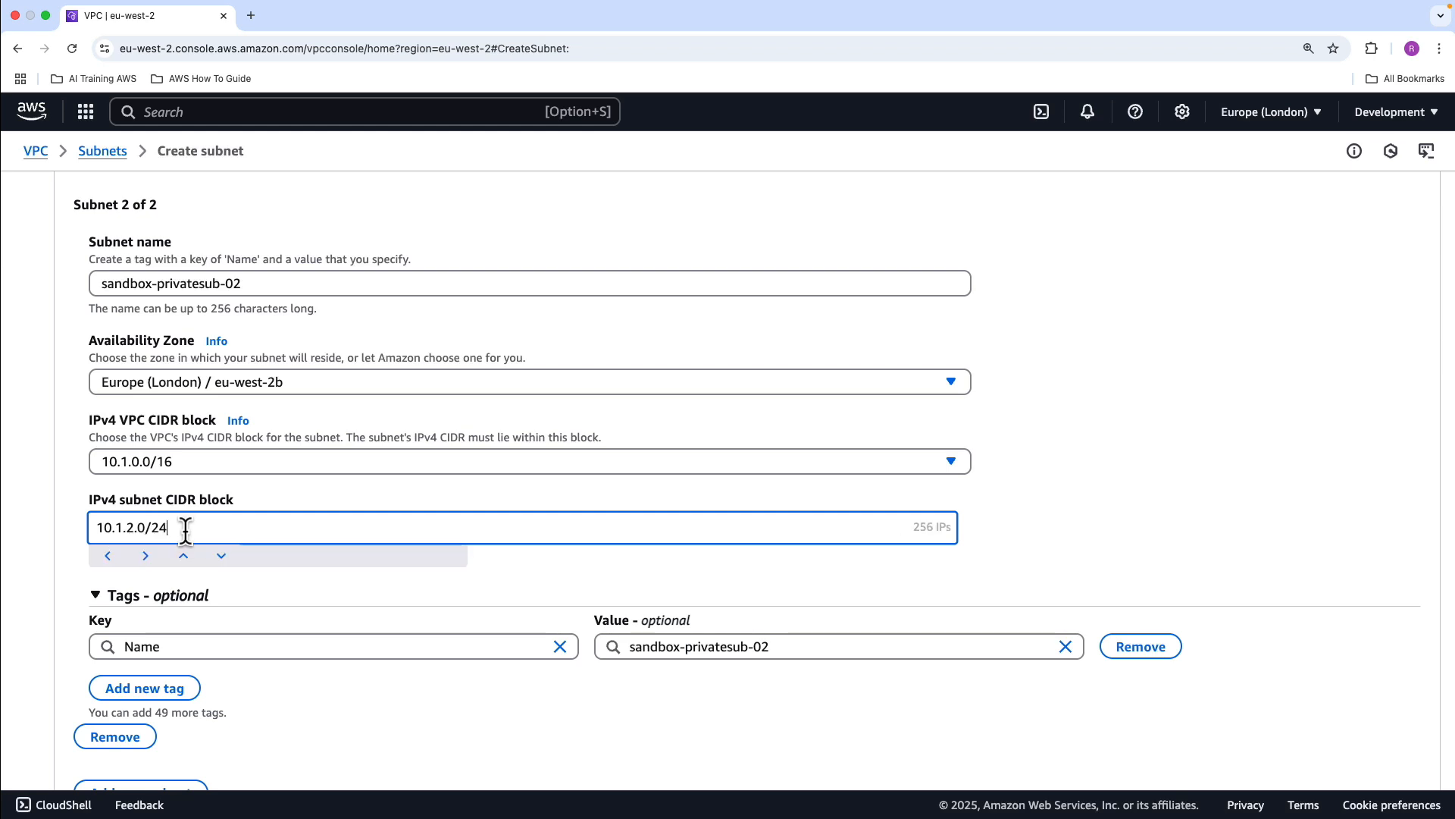
pyautogui.scroll(-2, 379, 531)
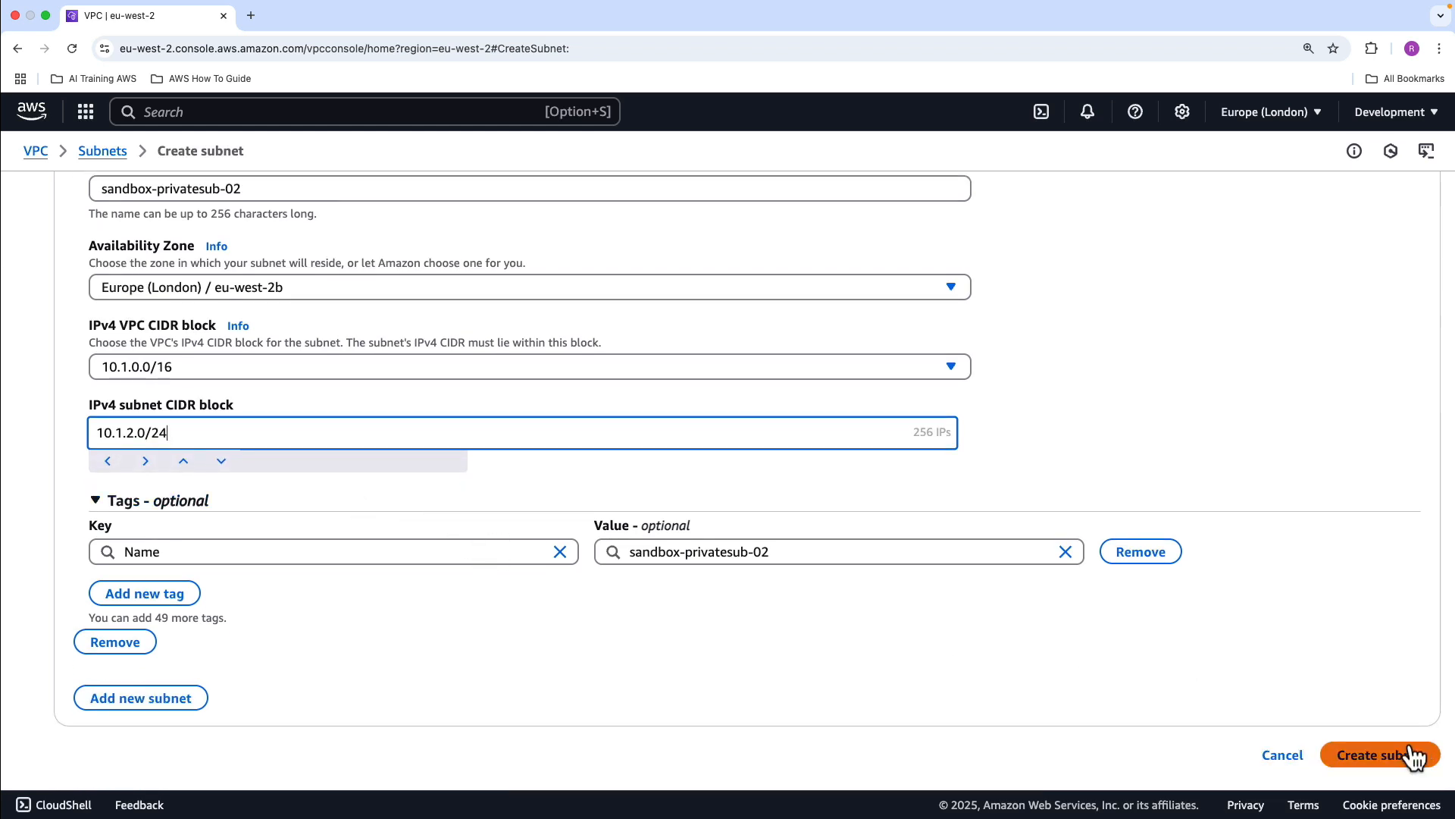
pyautogui.click(1410, 754)
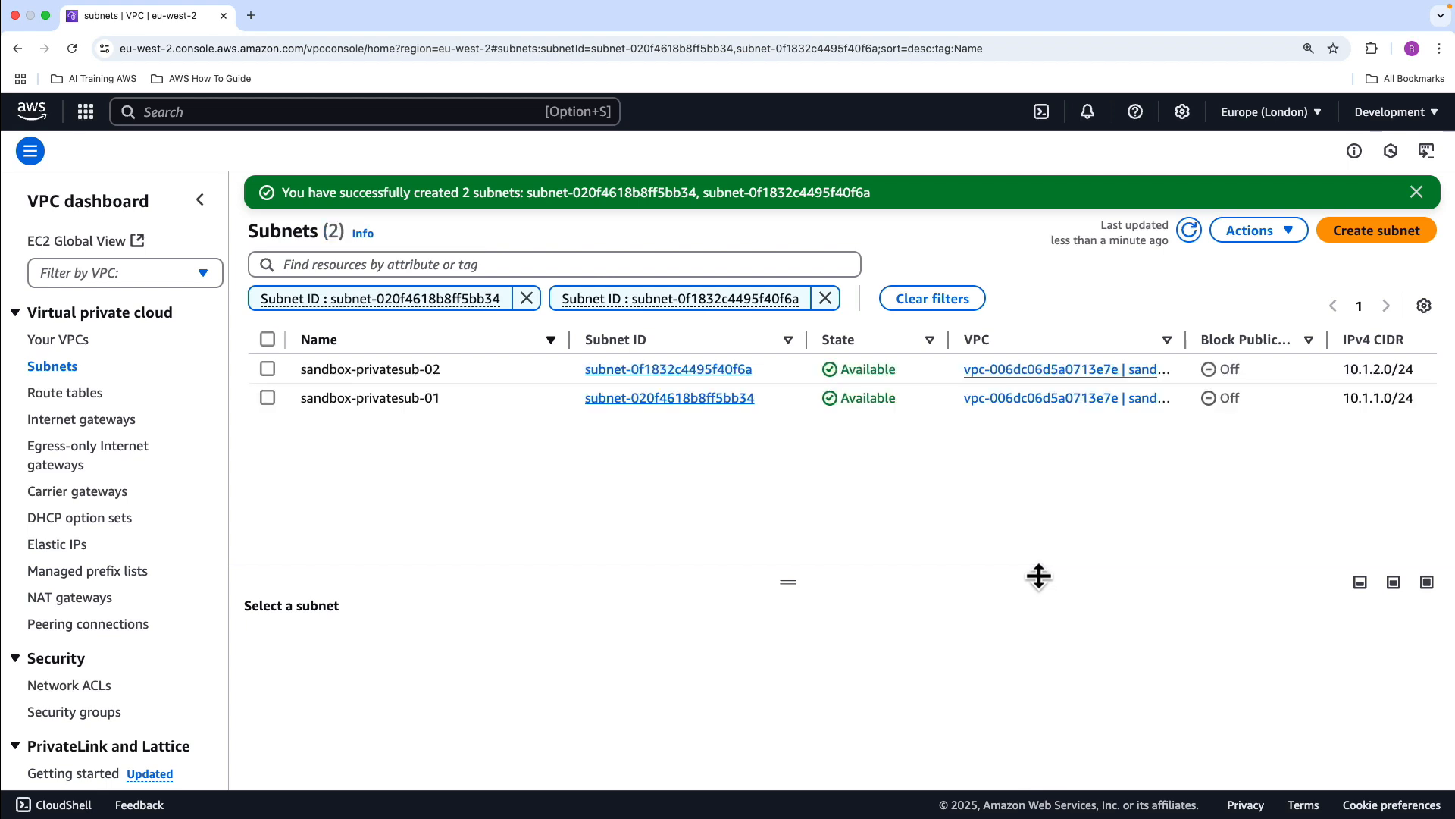
# Open the route tables list and resize its columns so the full VPC names are readable
pyautogui.click(47, 394)
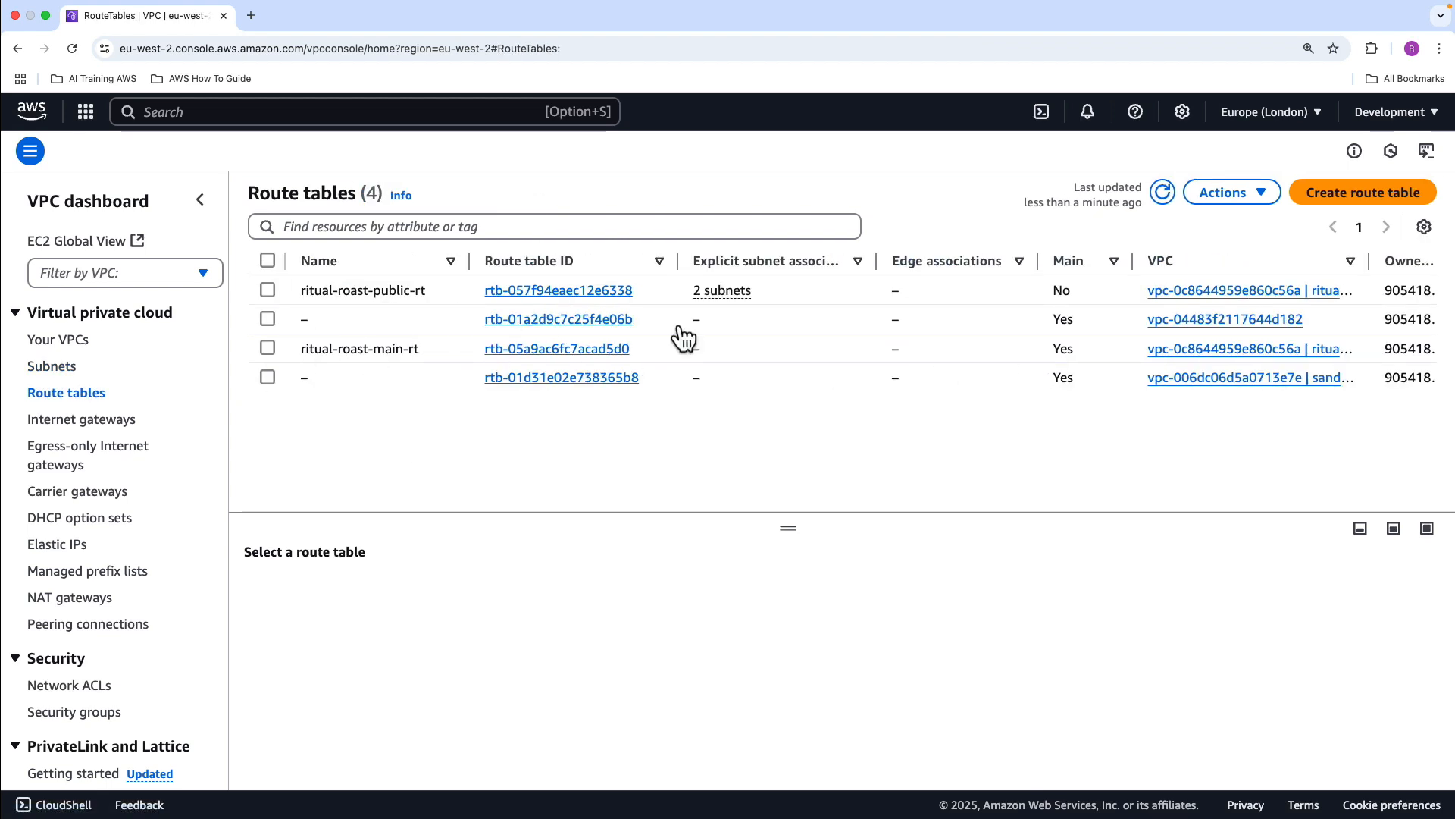
pyautogui.moveTo(1369, 261); pyautogui.dragTo(1397, 261)
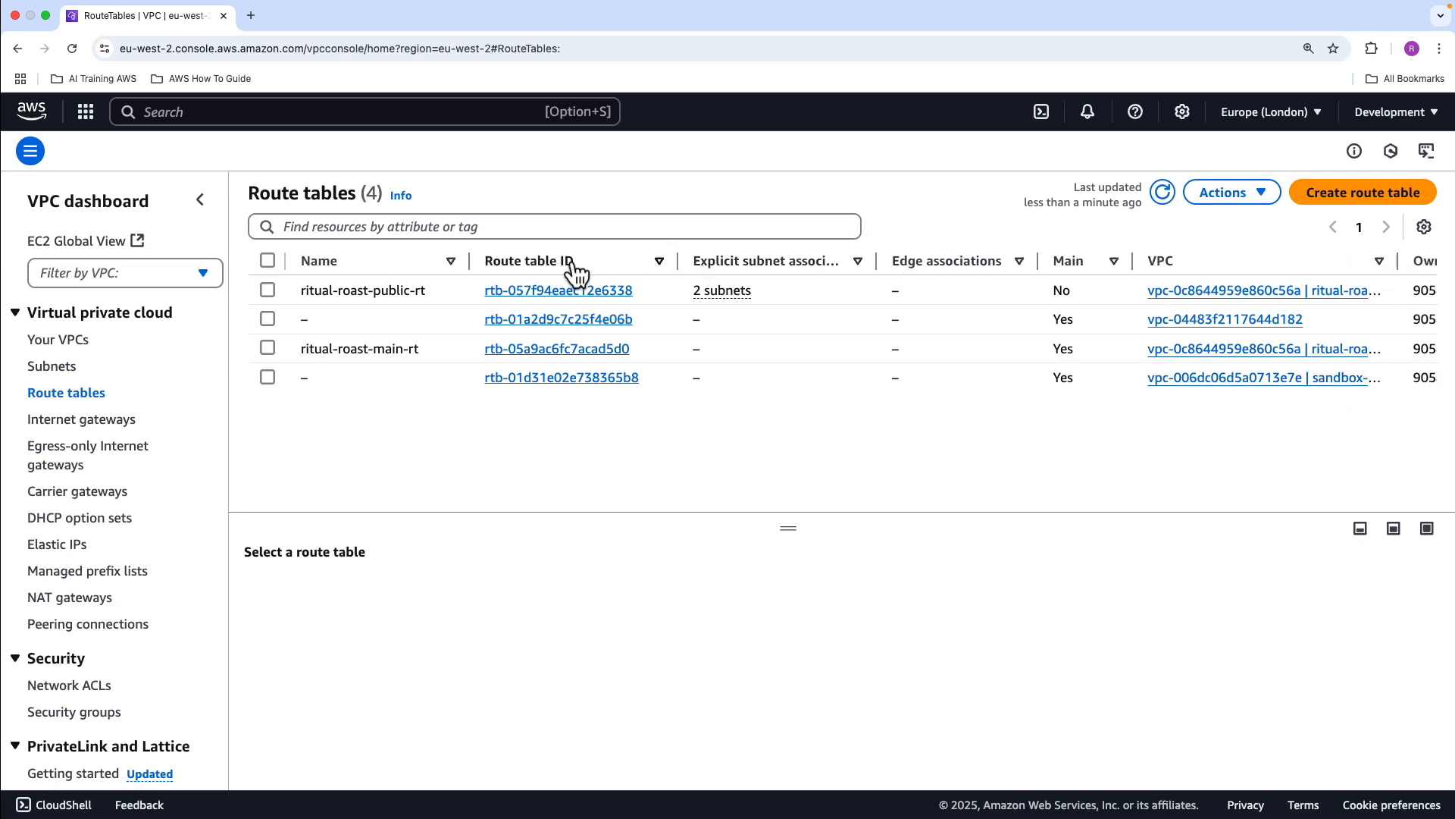
pyautogui.moveTo(471, 261); pyautogui.dragTo(439, 263)
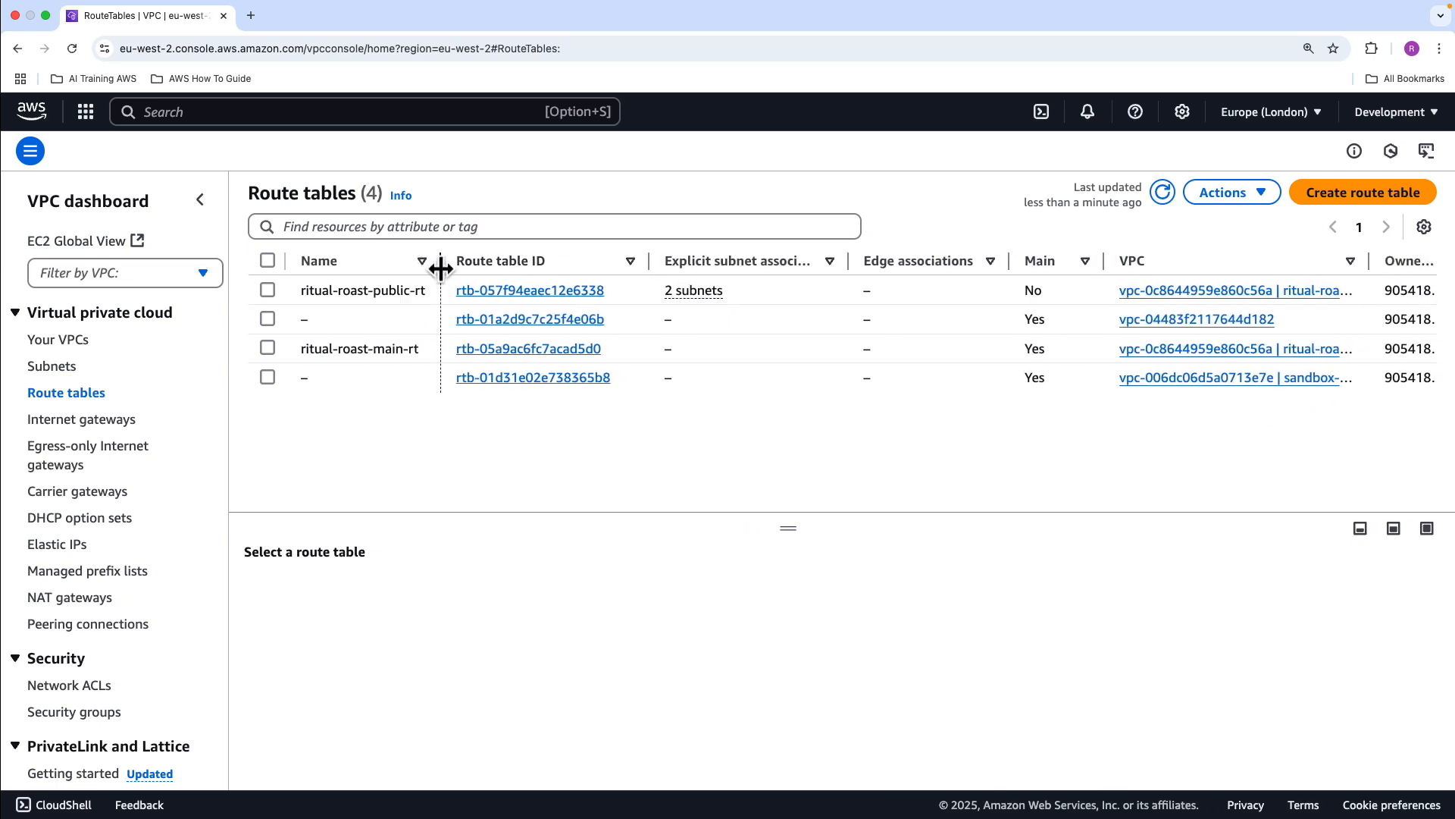
pyautogui.moveTo(649, 262); pyautogui.dragTo(597, 267)
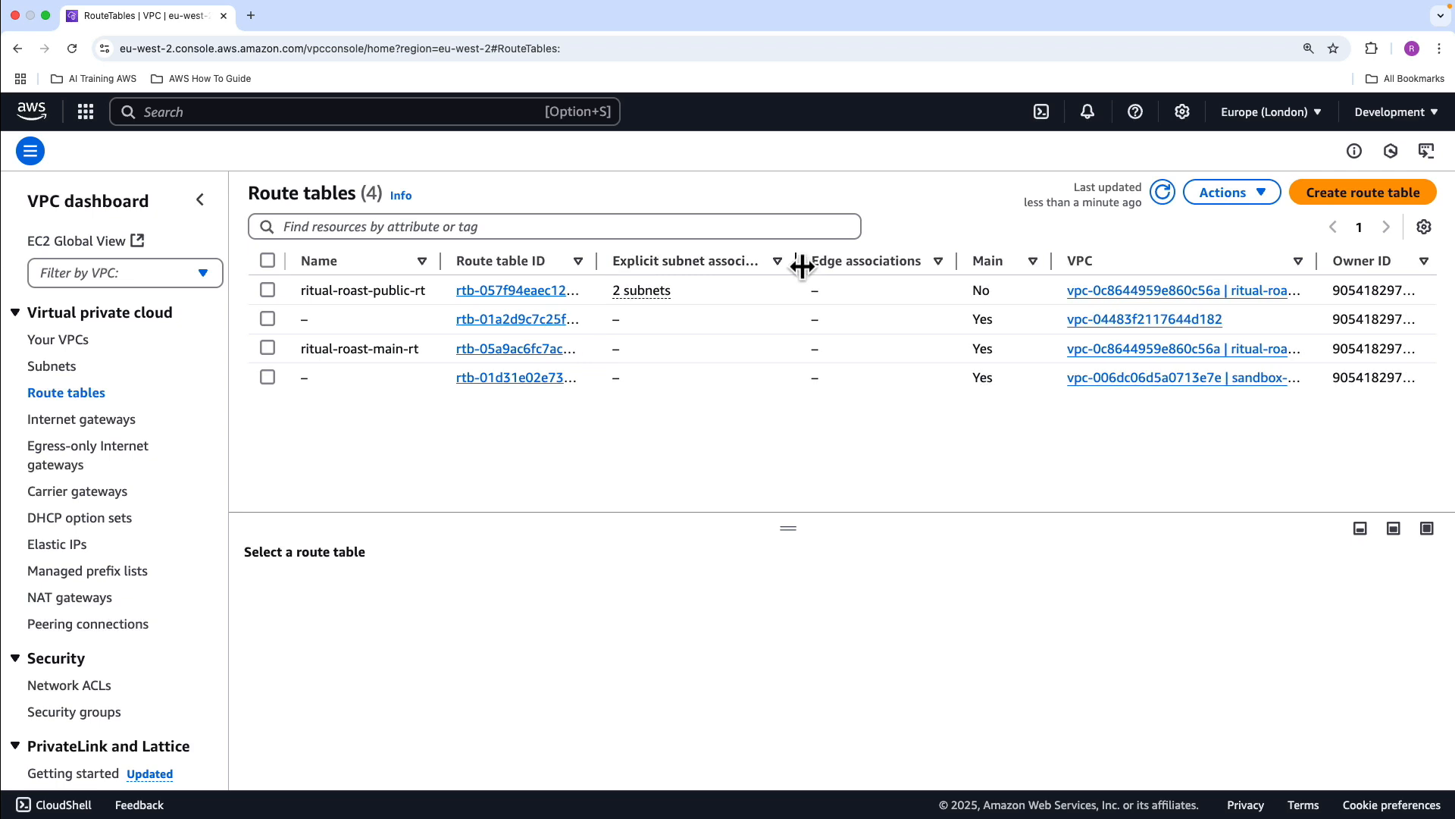
pyautogui.moveTo(796, 267); pyautogui.dragTo(758, 267)
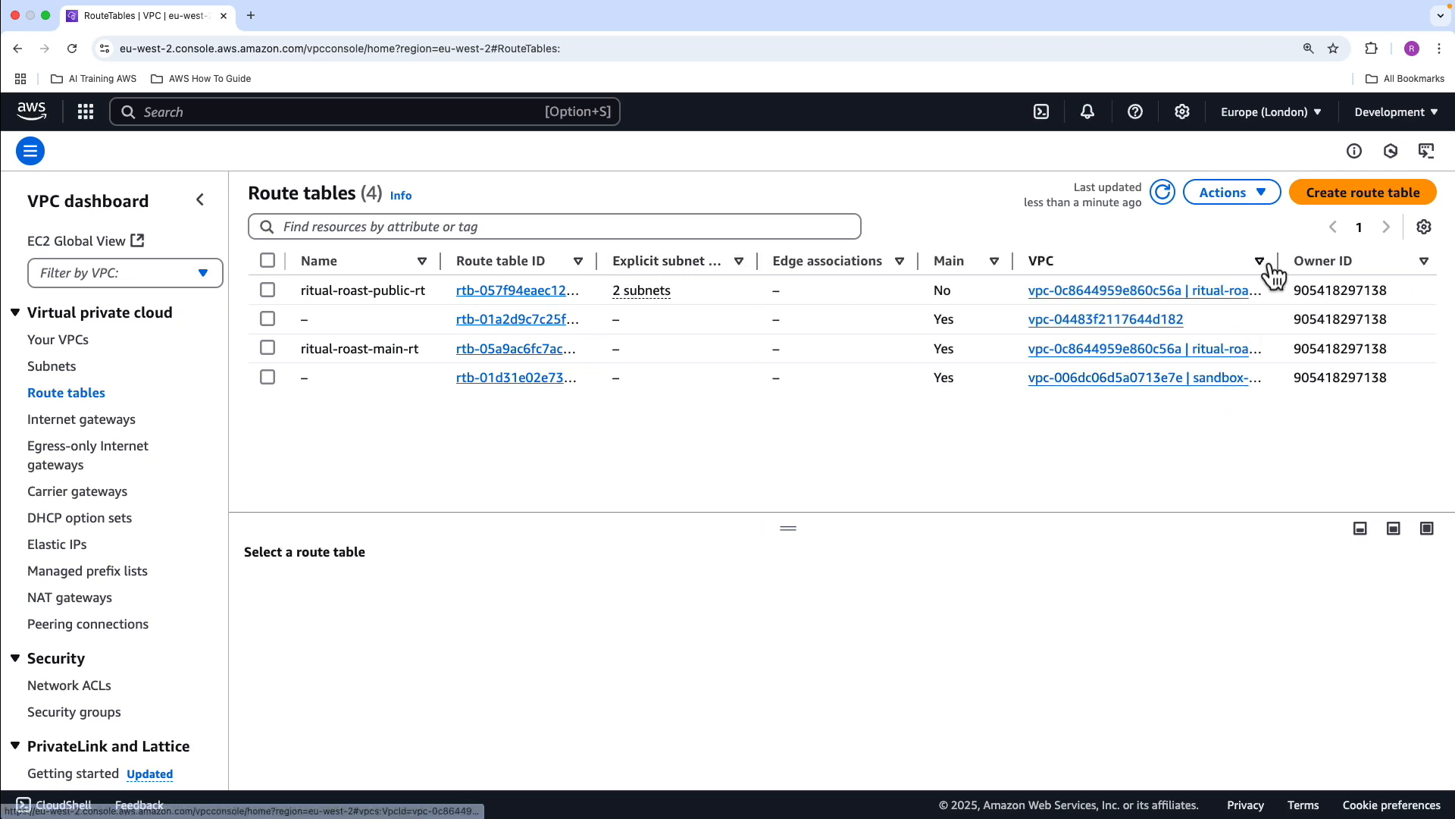
pyautogui.moveTo(1279, 264); pyautogui.dragTo(1328, 267)
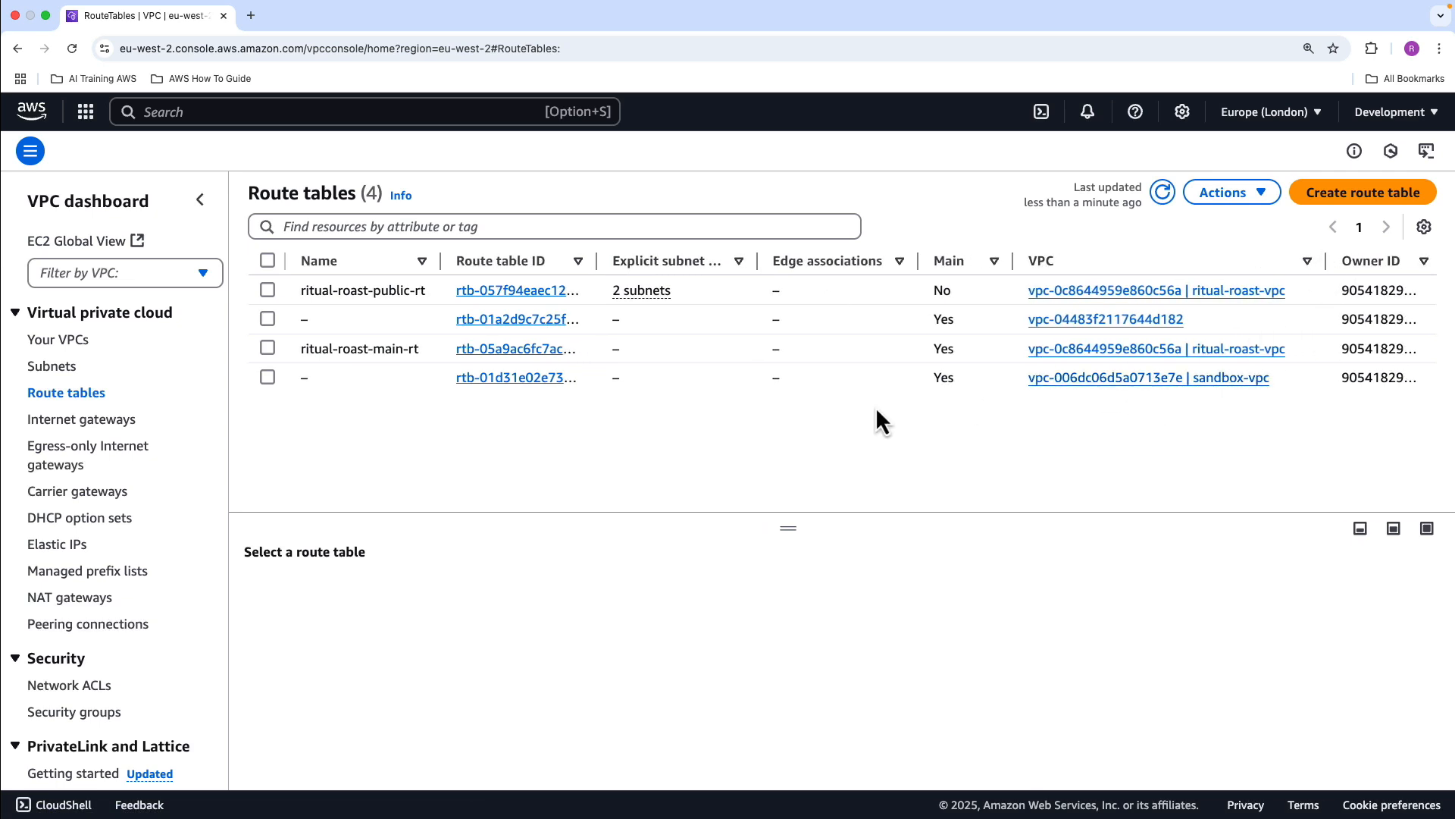
# Name the sandbox-vpc main route table sandbox-main-rt and display its routes
pyautogui.click(319, 375)
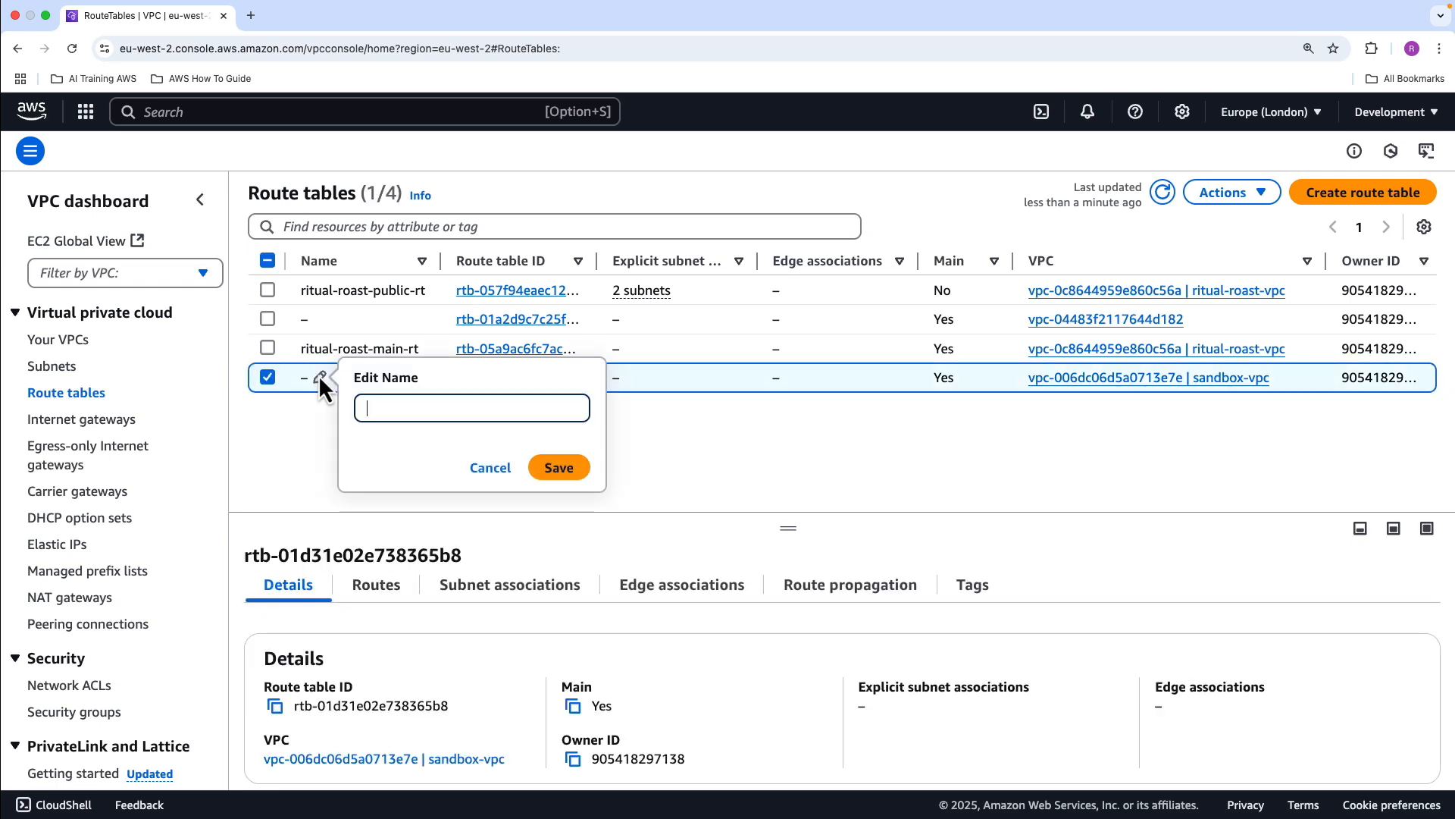
pyautogui.write('sandbox')
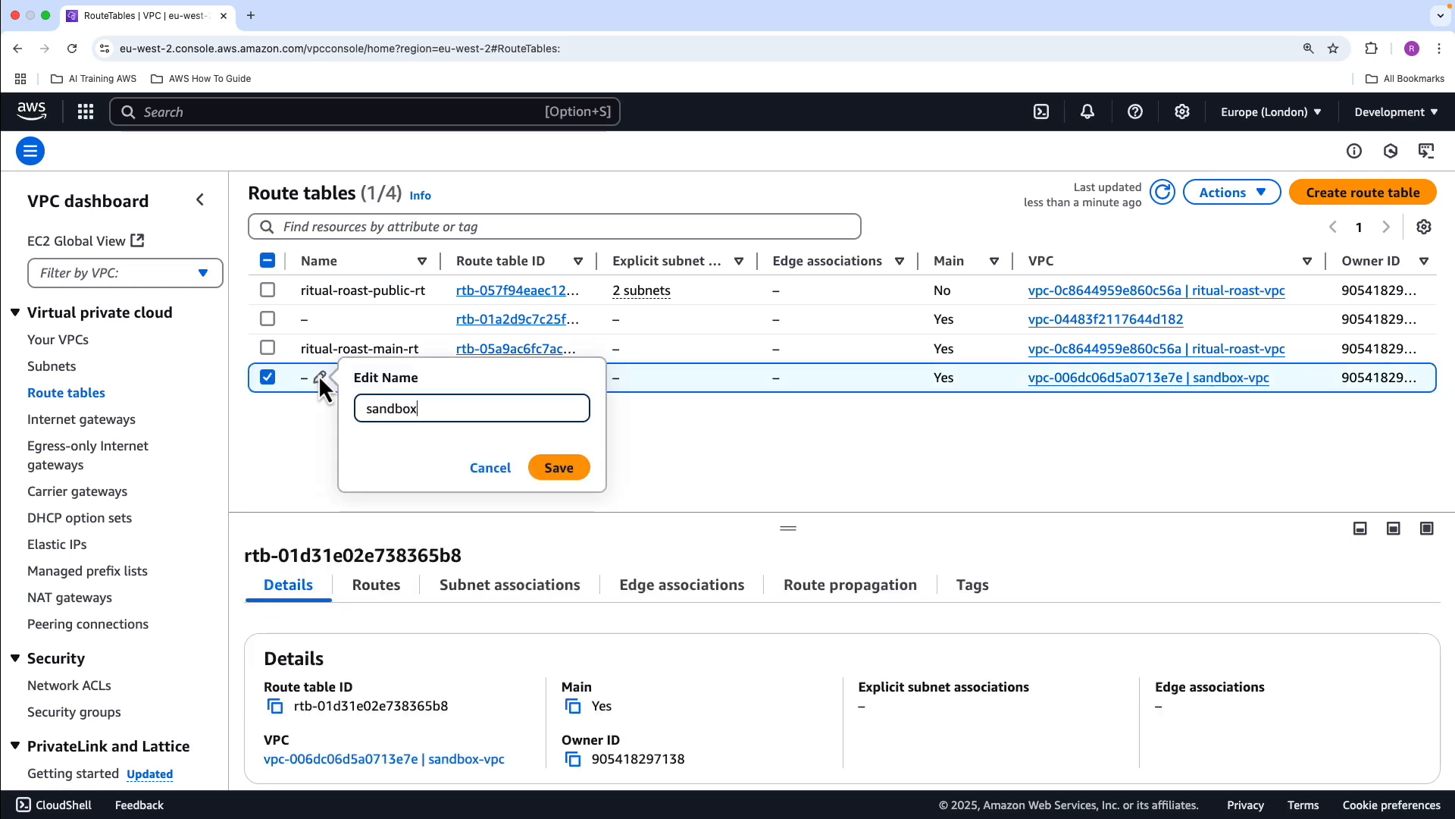
pyautogui.write('-main-rt')
pyautogui.click(560, 468)
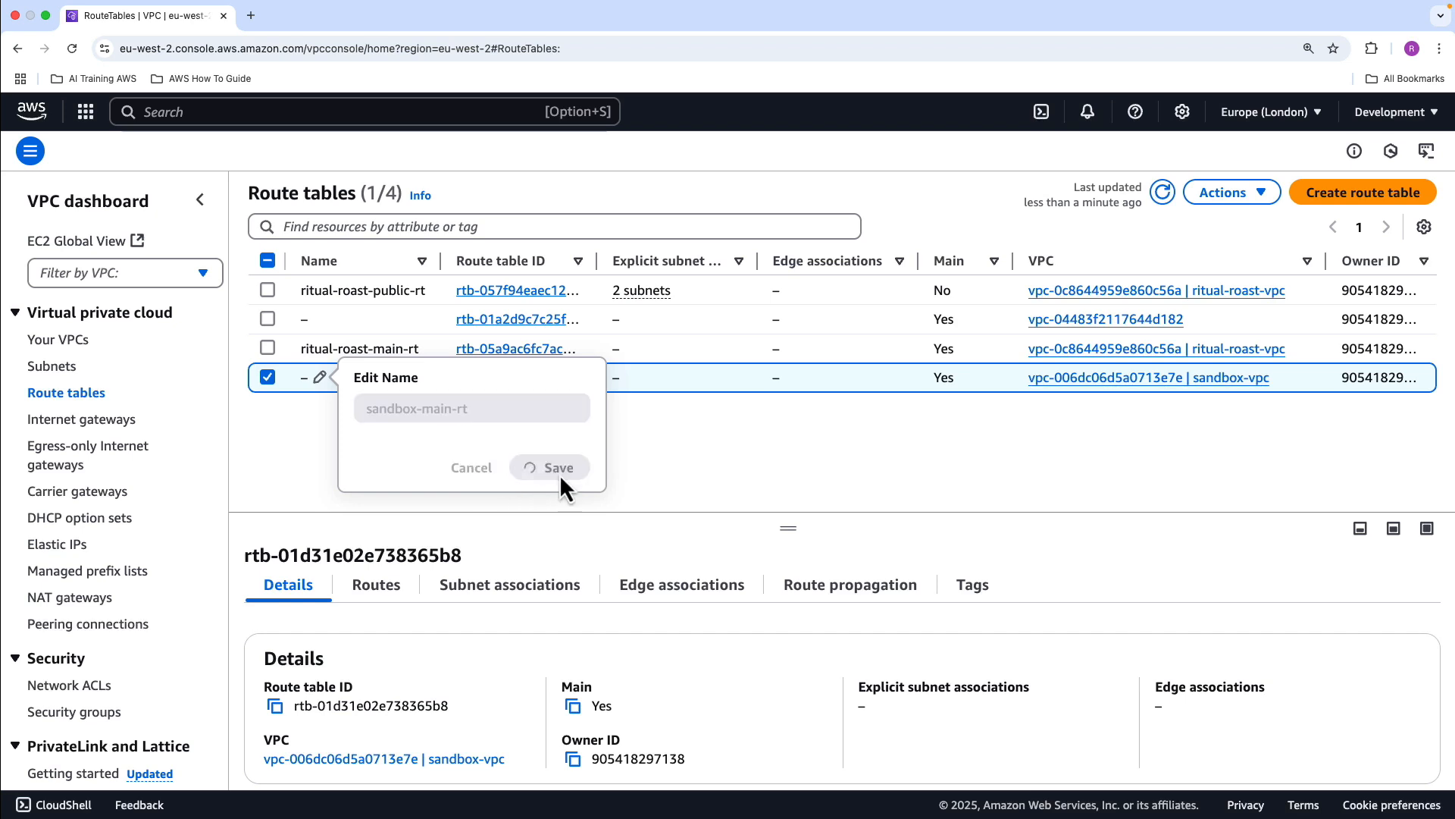
pyautogui.moveTo(796, 524); pyautogui.dragTo(793, 429)
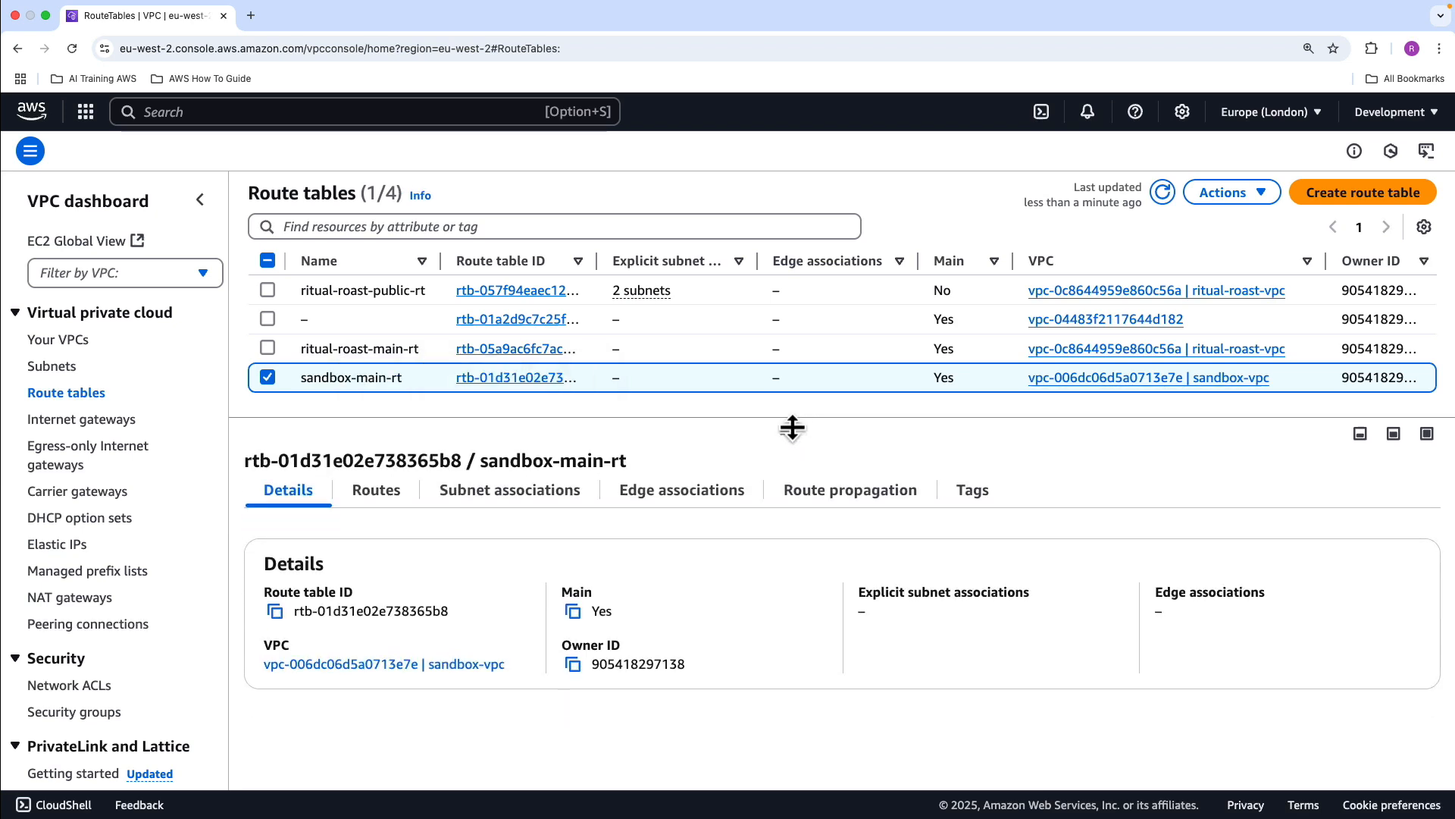
pyautogui.click(377, 490)
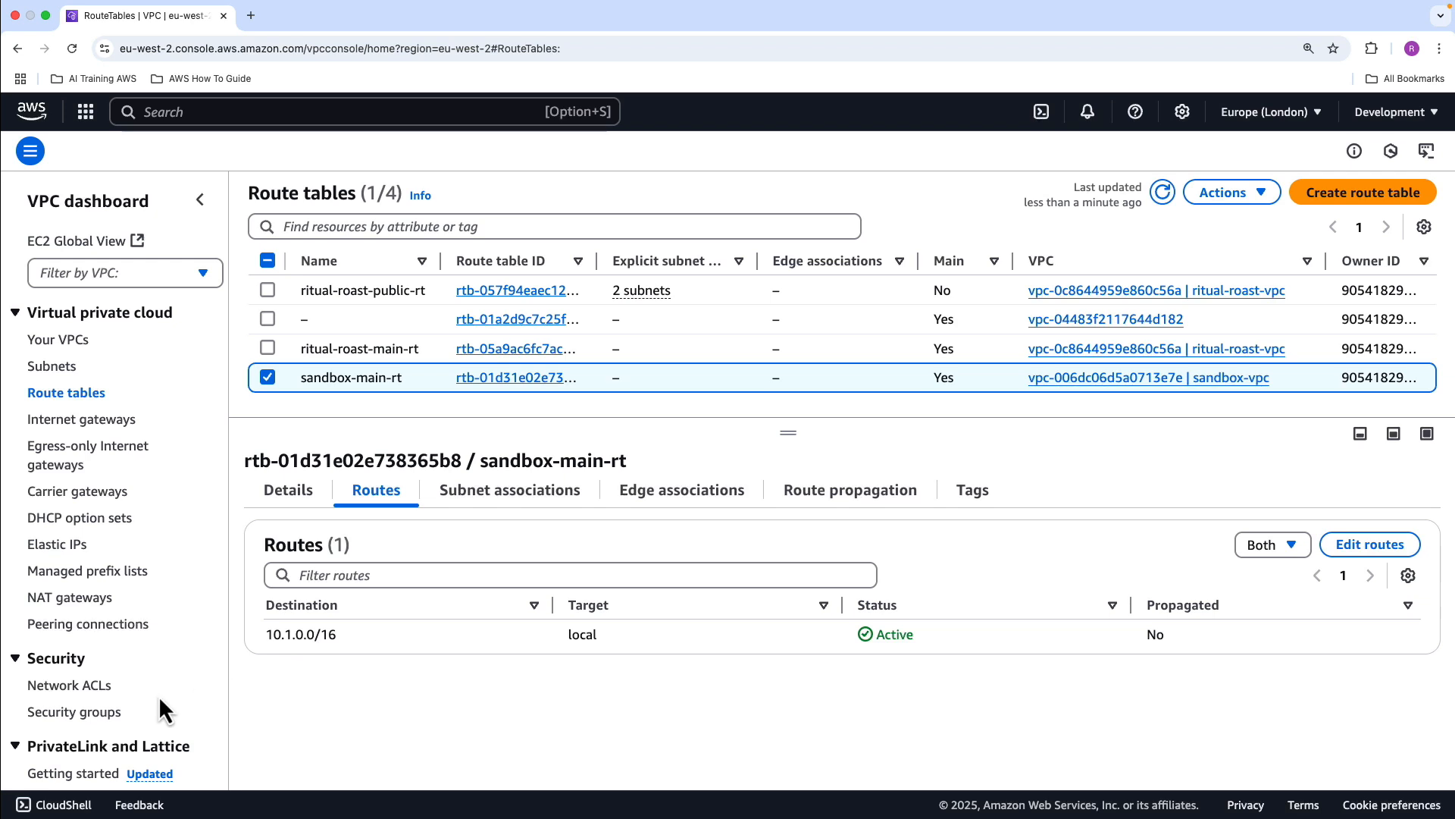
# Start creating a new security group in the VPC console and name it sandbox-app-sg
pyautogui.click(89, 716)
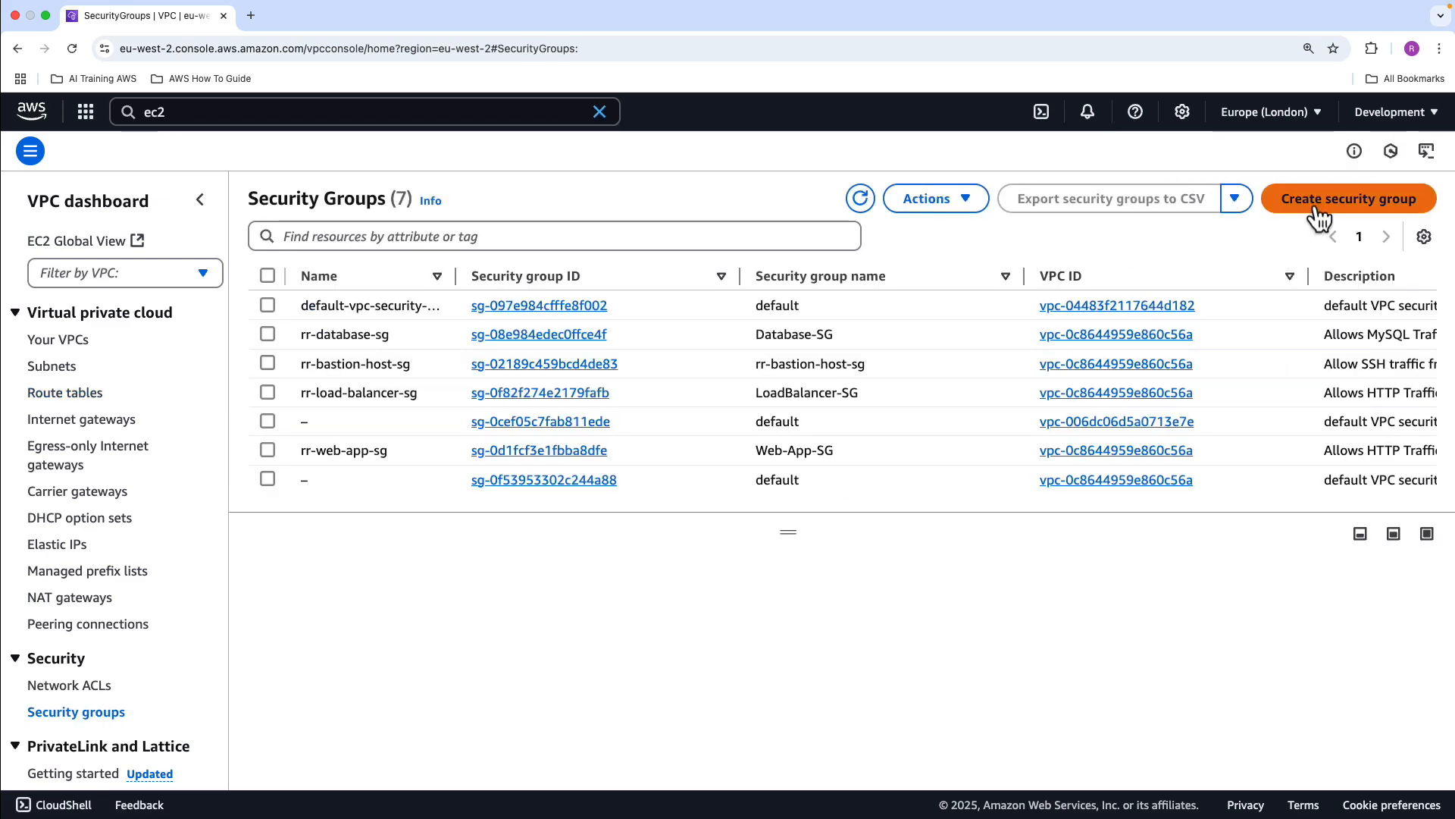
pyautogui.click(1319, 198)
pyautogui.scroll(-5, 275, 469)
pyautogui.scroll(5, 329, 426)
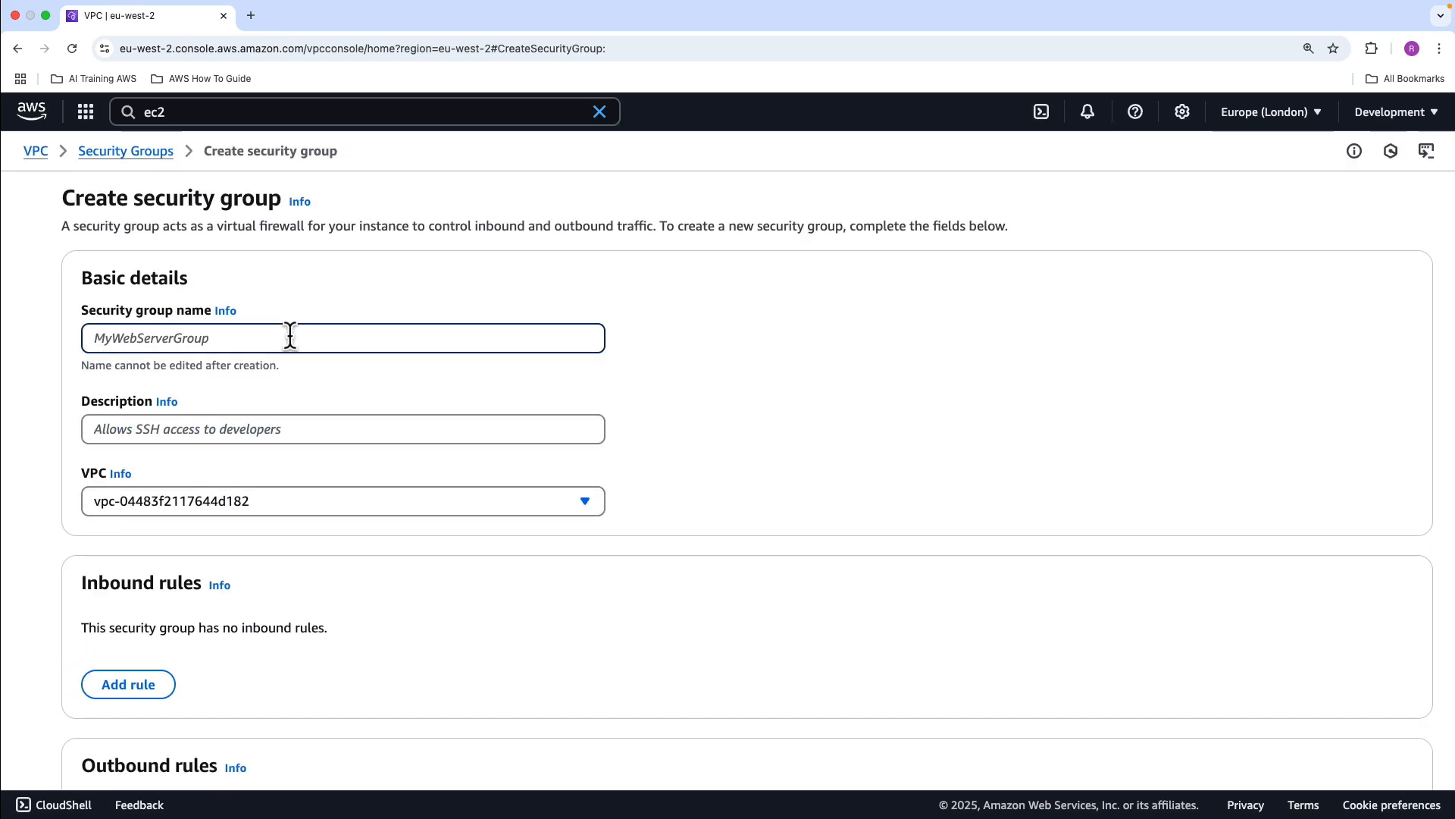
pyautogui.write('sandbox-app-sg')
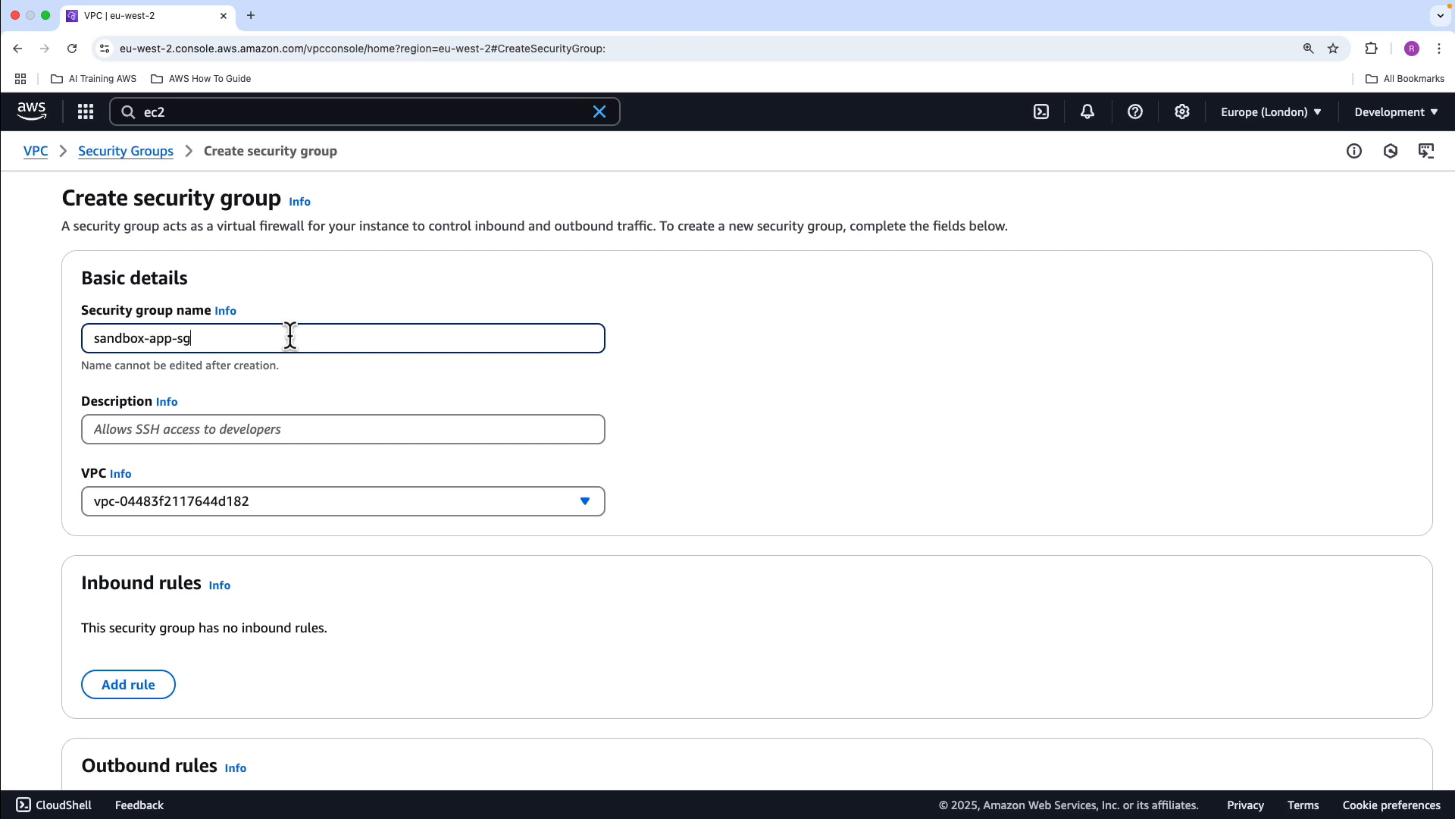
# Use sandbox-app-sg as the security group's description as well and assign the group to sandbox-vpc
pyautogui.tripleClick(231, 347)
pyautogui.press('super+c')
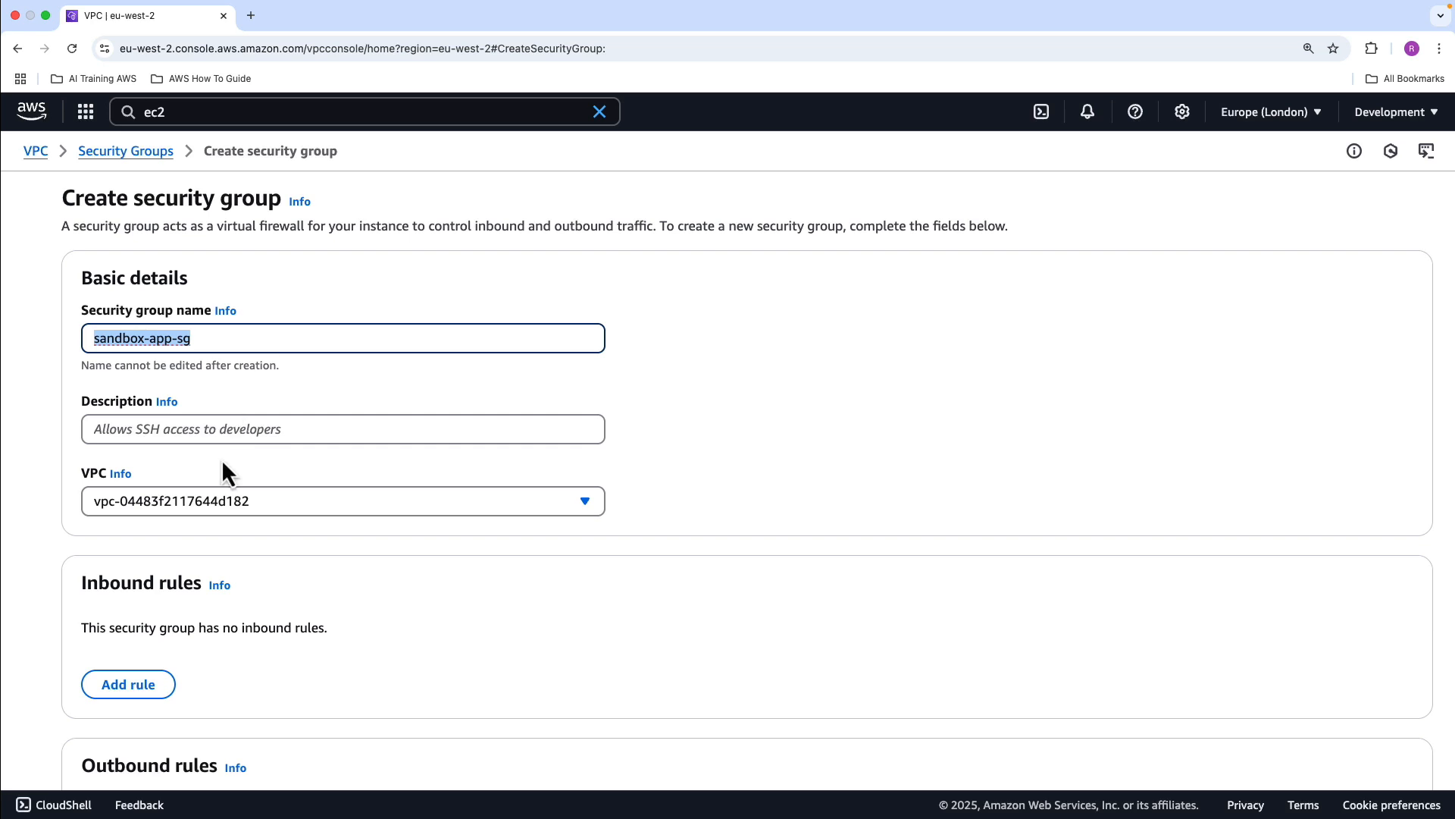
pyautogui.click(221, 426)
pyautogui.press('super+v')
pyautogui.click(489, 513)
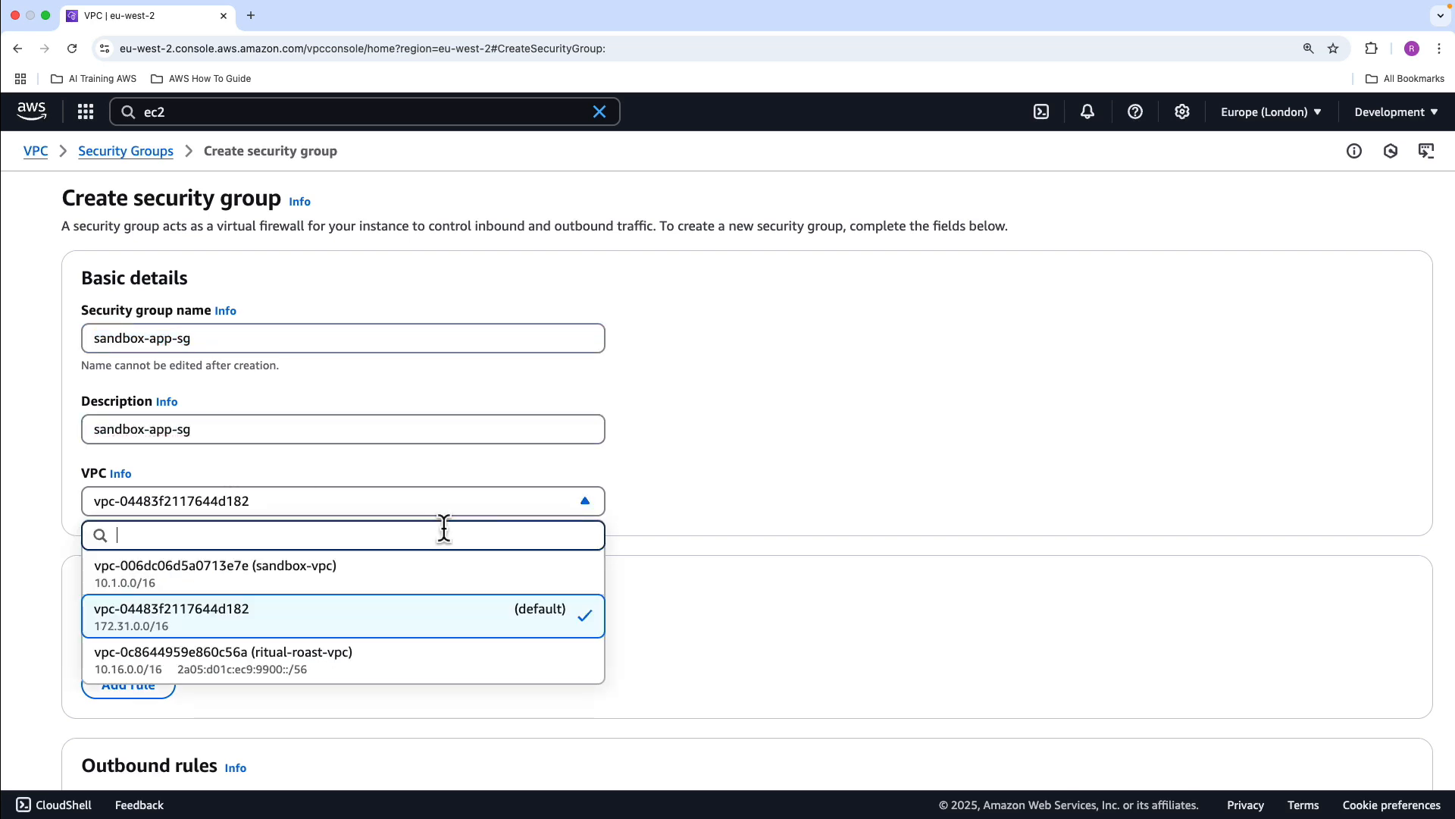
pyautogui.click(415, 572)
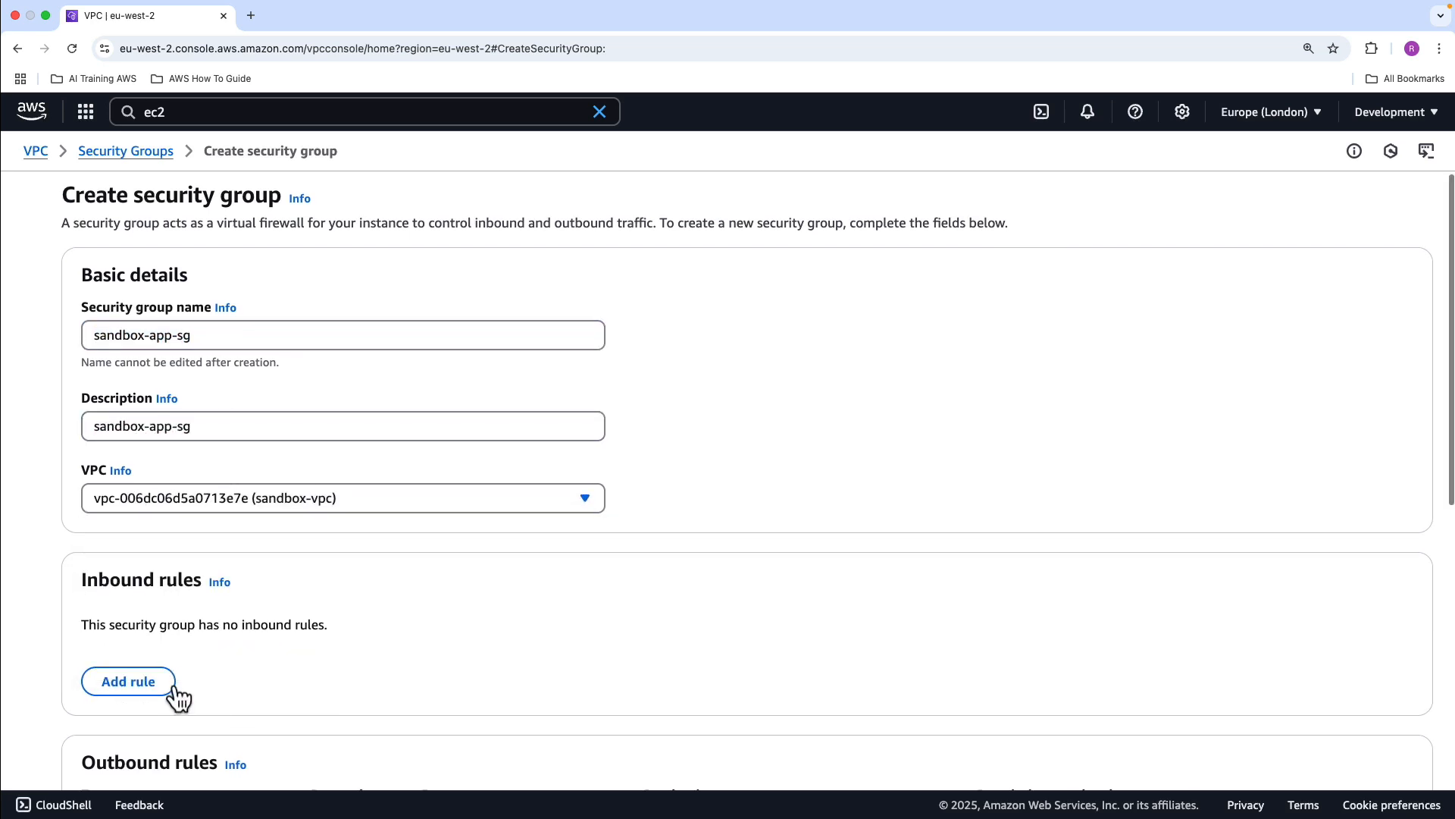
# Add an inbound SSH rule with source 0.0.0.0/0 and create the security group
pyautogui.click(129, 681)
pyautogui.click(270, 655)
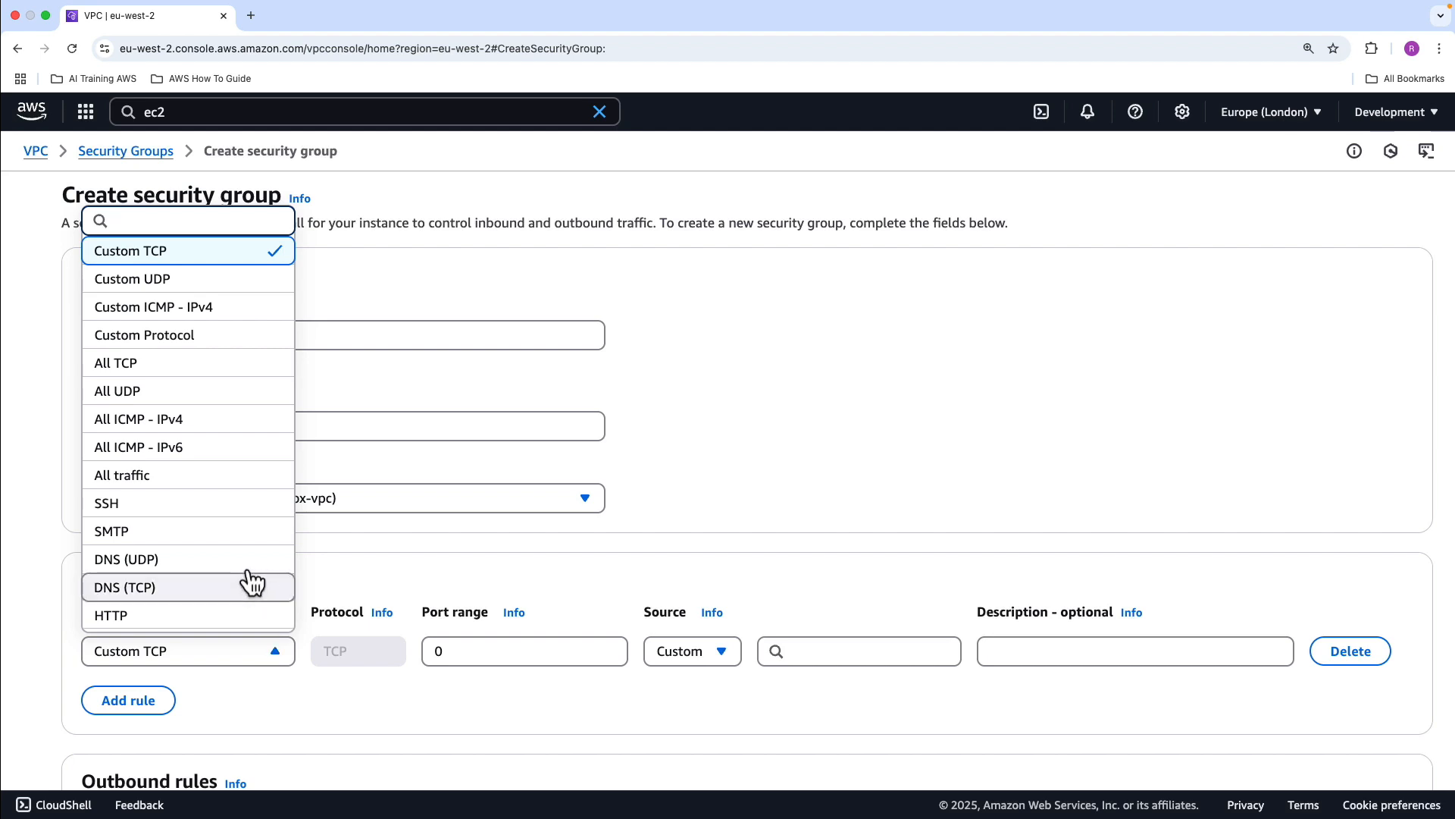
pyautogui.click(228, 503)
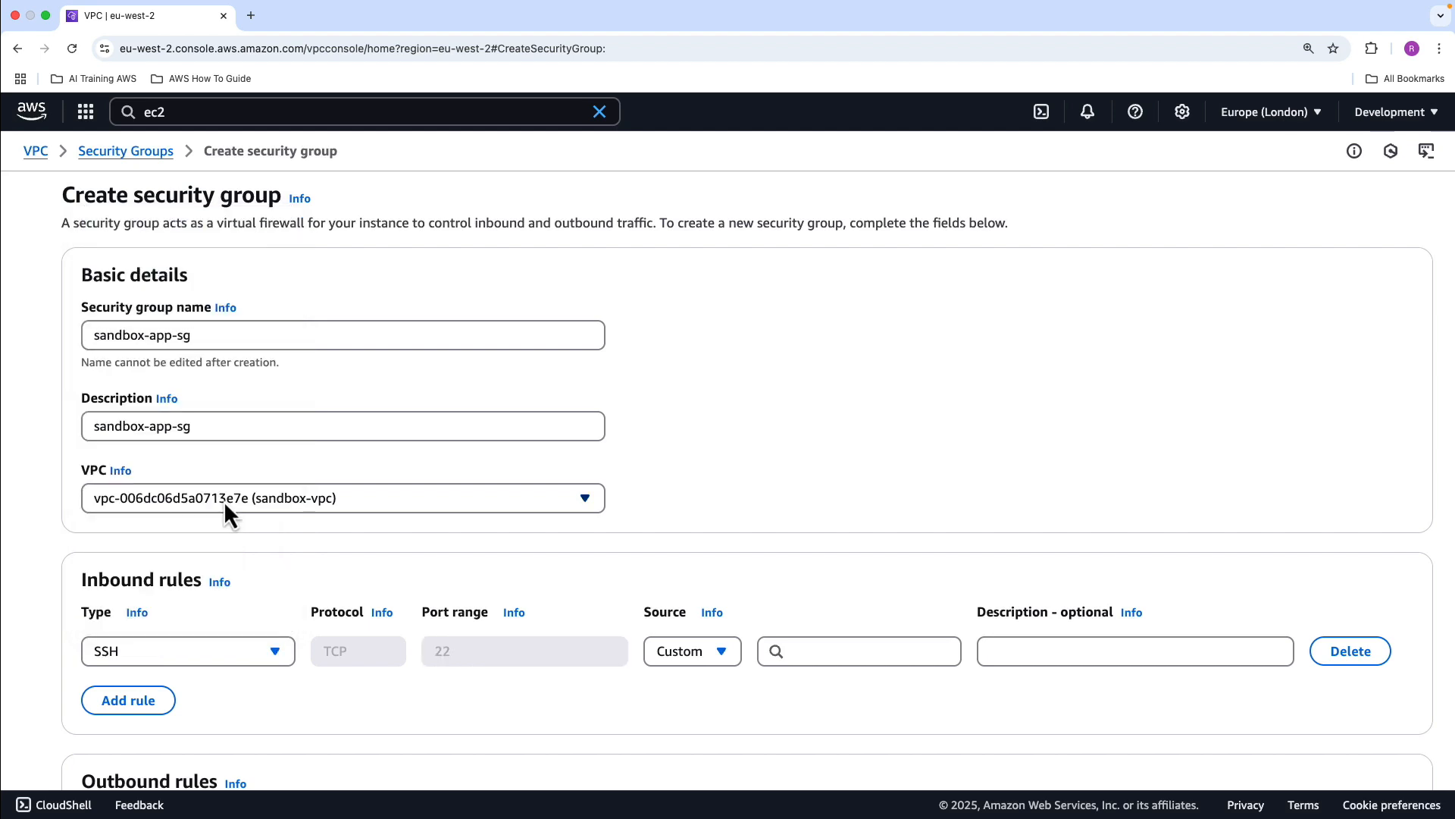
pyautogui.click(883, 650)
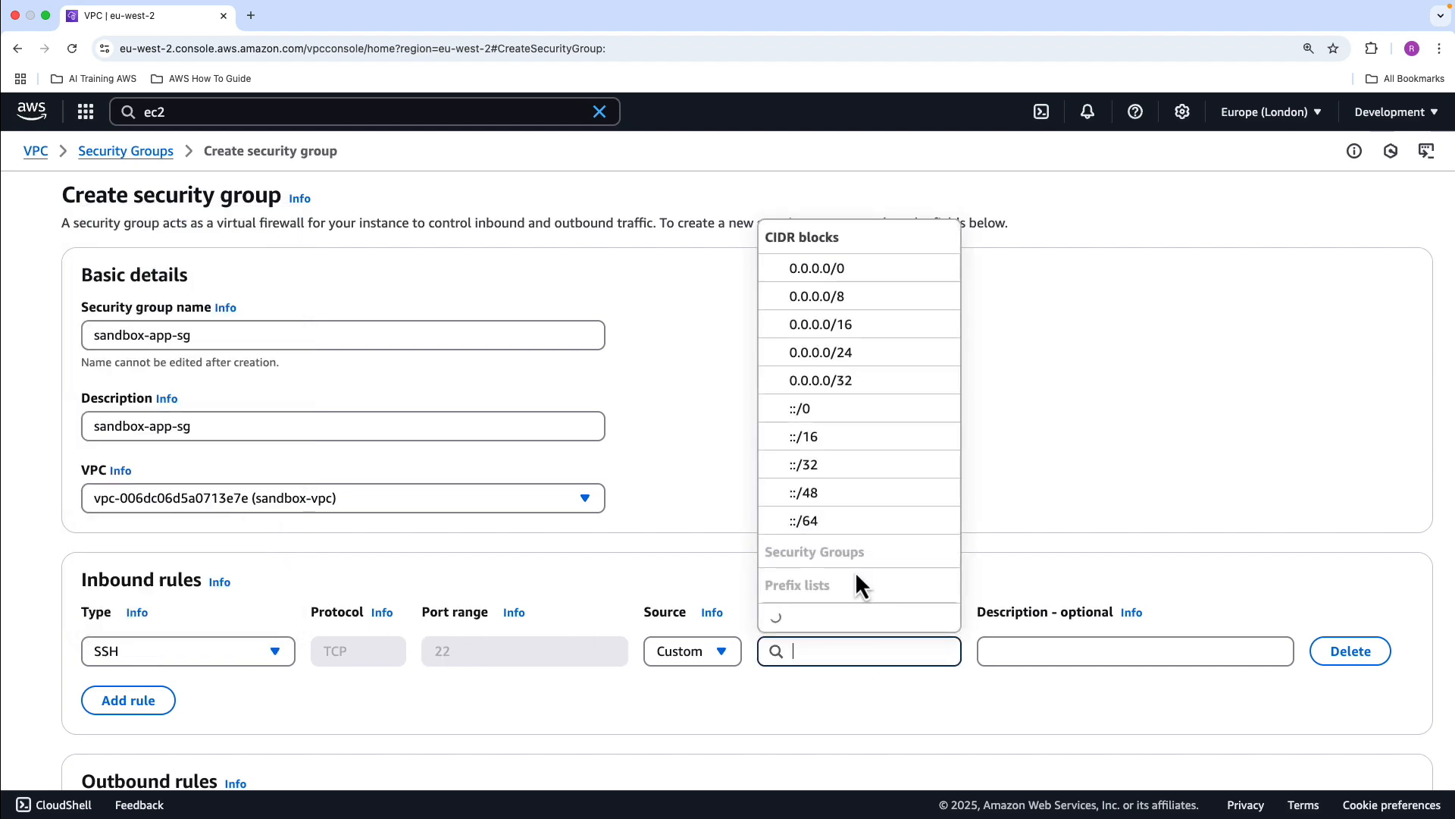
pyautogui.click(817, 256)
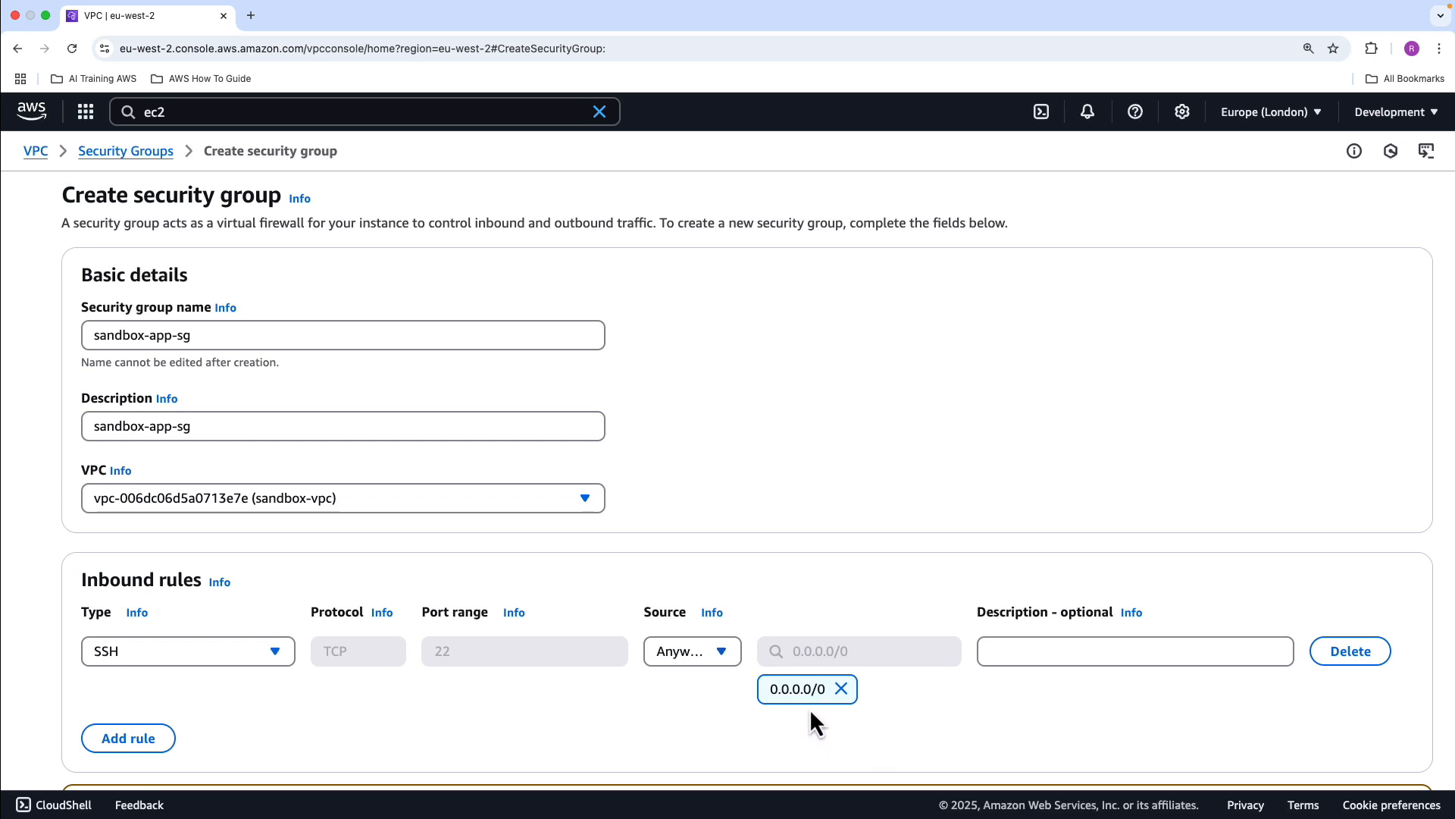
pyautogui.scroll(-5, 986, 730)
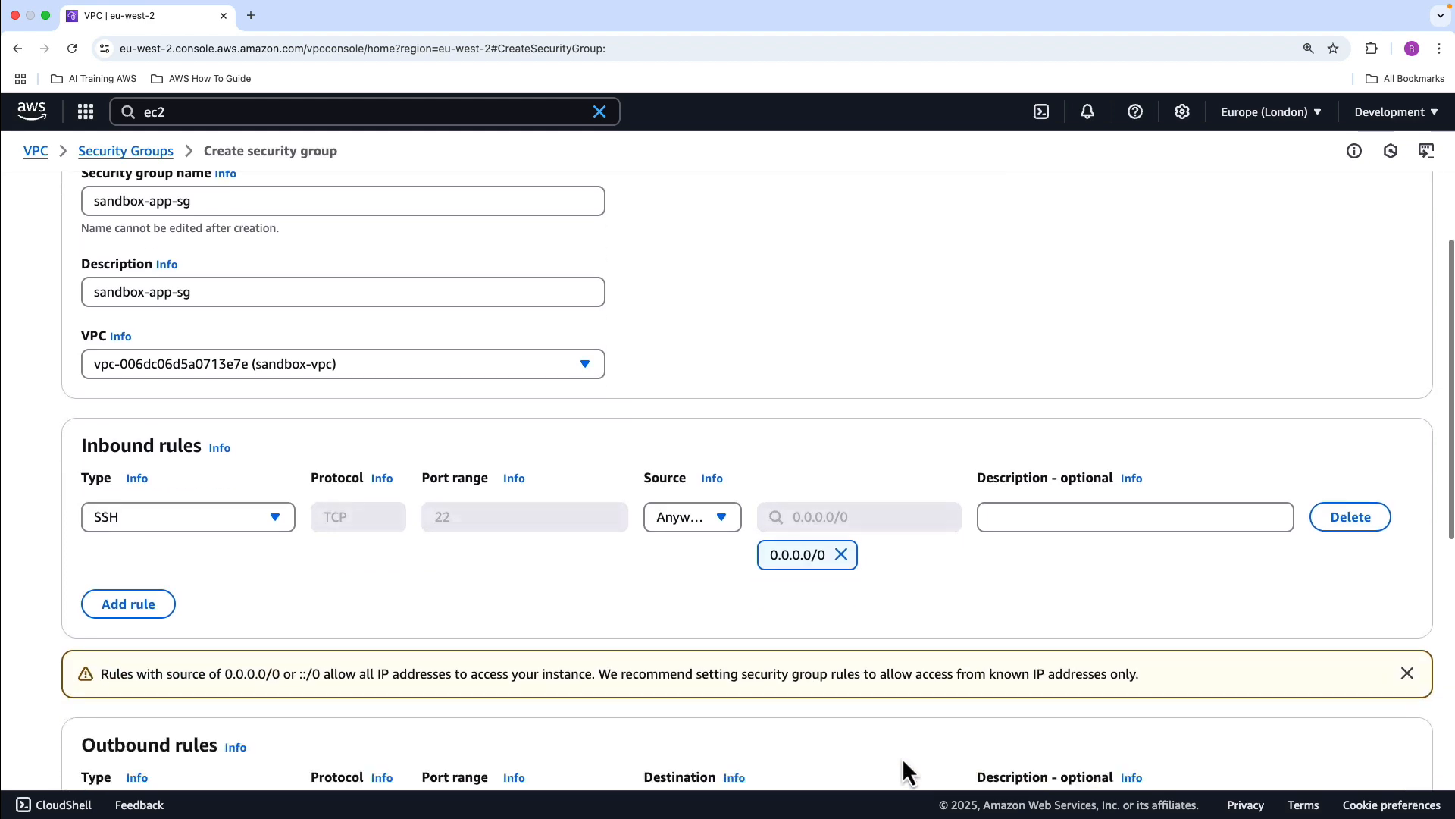
pyautogui.scroll(-10, 854, 706)
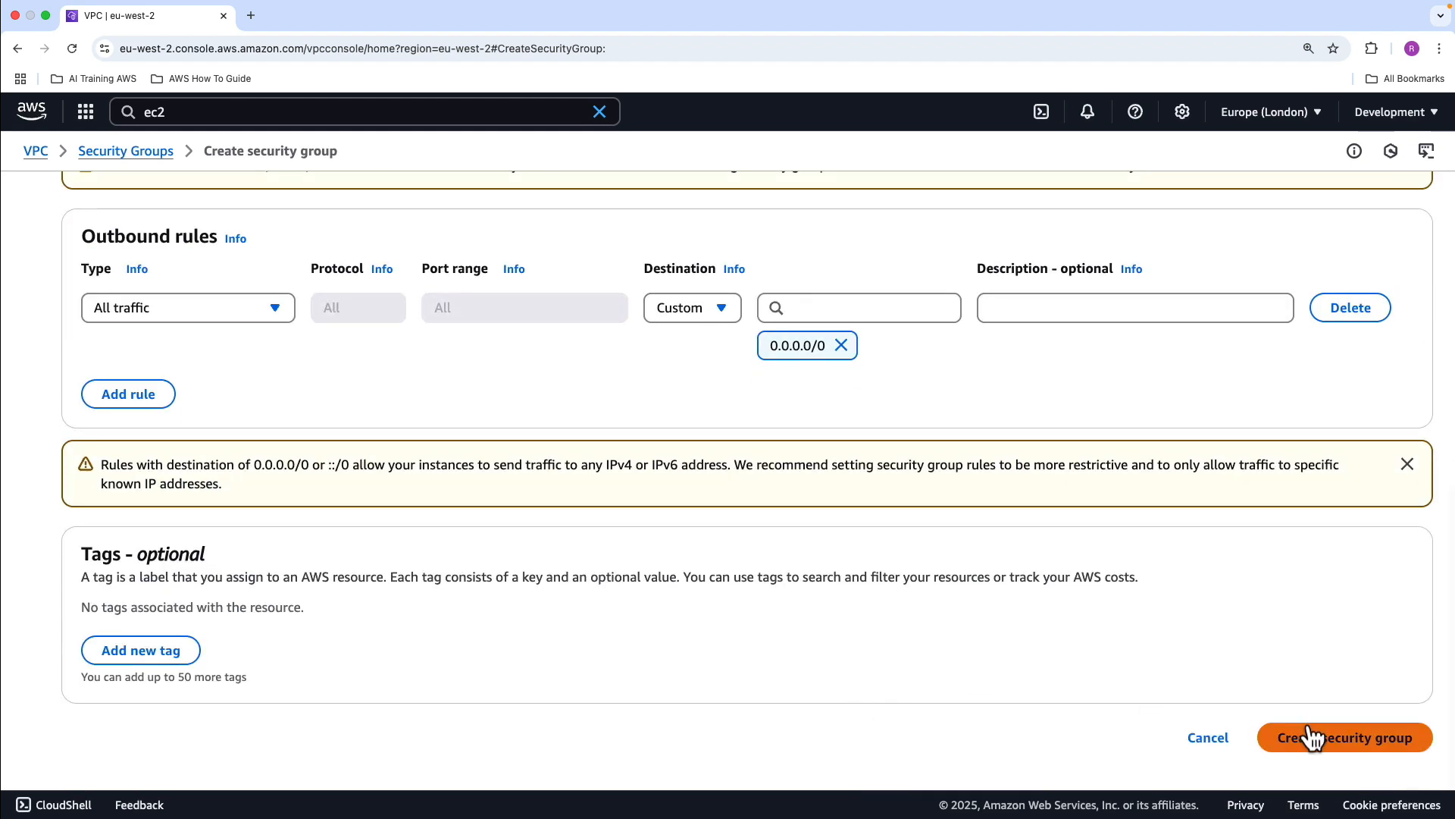
pyautogui.click(1323, 739)
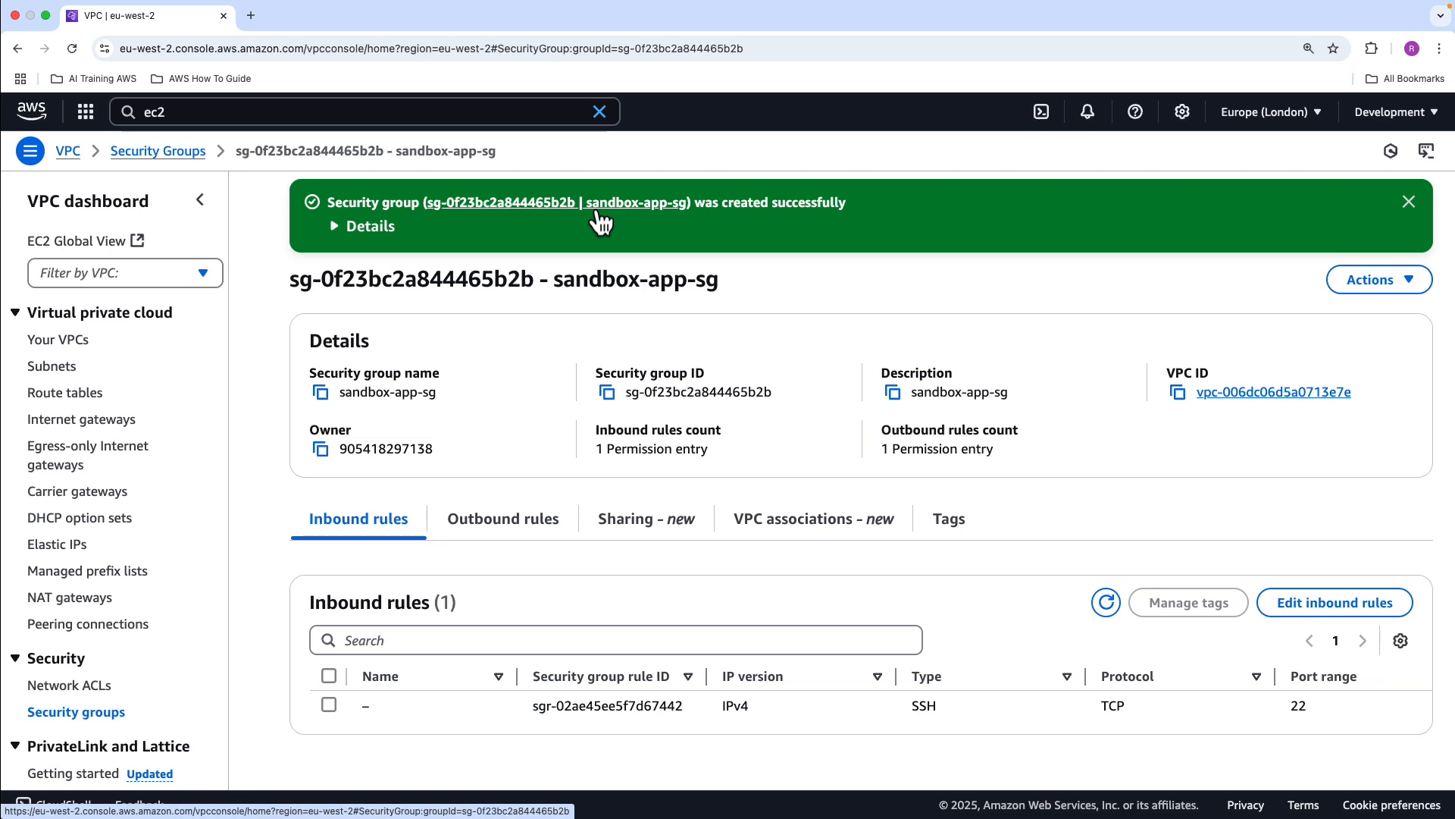
# Open the EC2 dashboard in a new browser tab and show the running instances
pyautogui.click(68, 367)
pyautogui.scroll(-3, 440, 402)
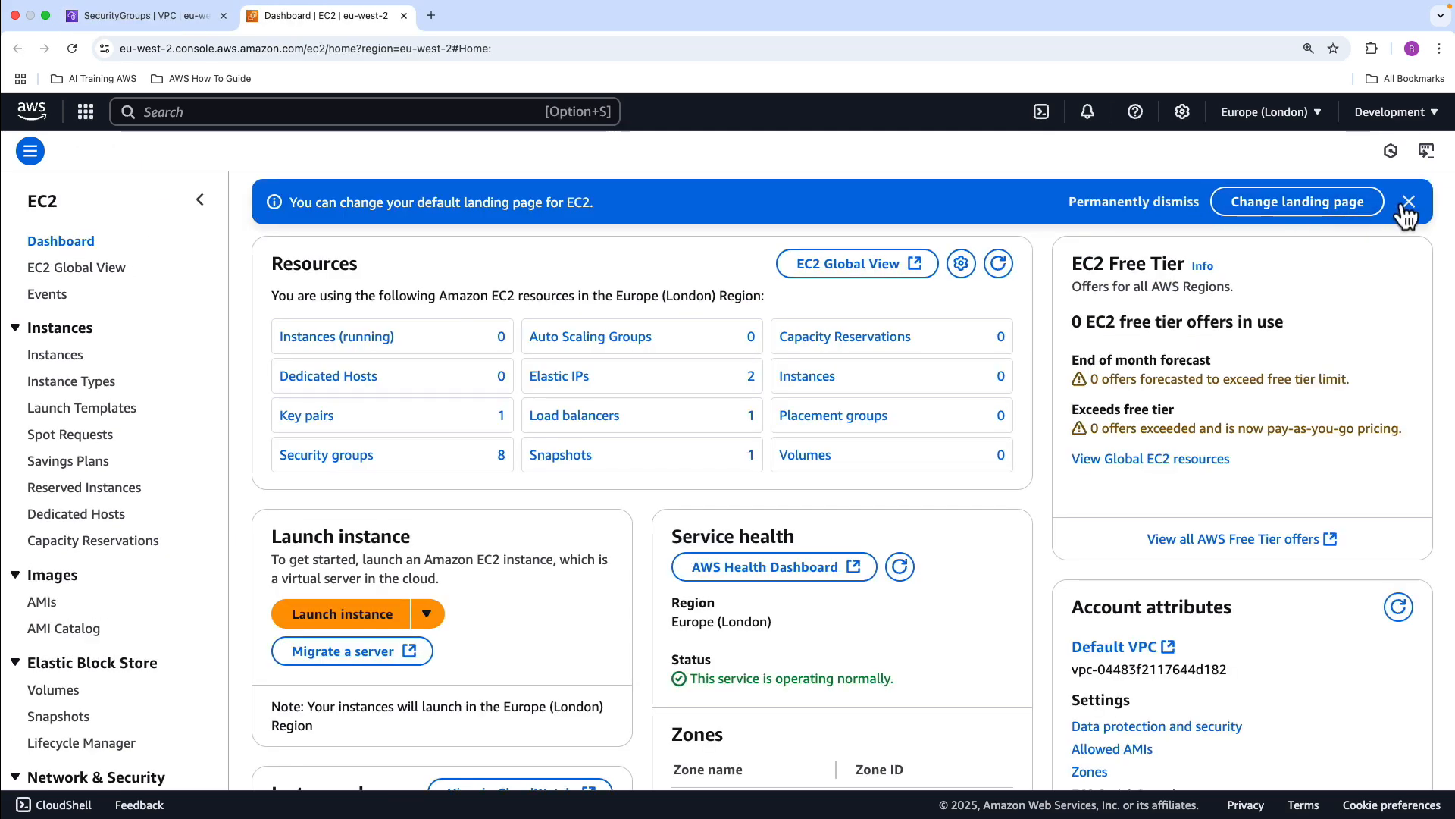
pyautogui.click(1408, 203)
pyautogui.click(326, 285)
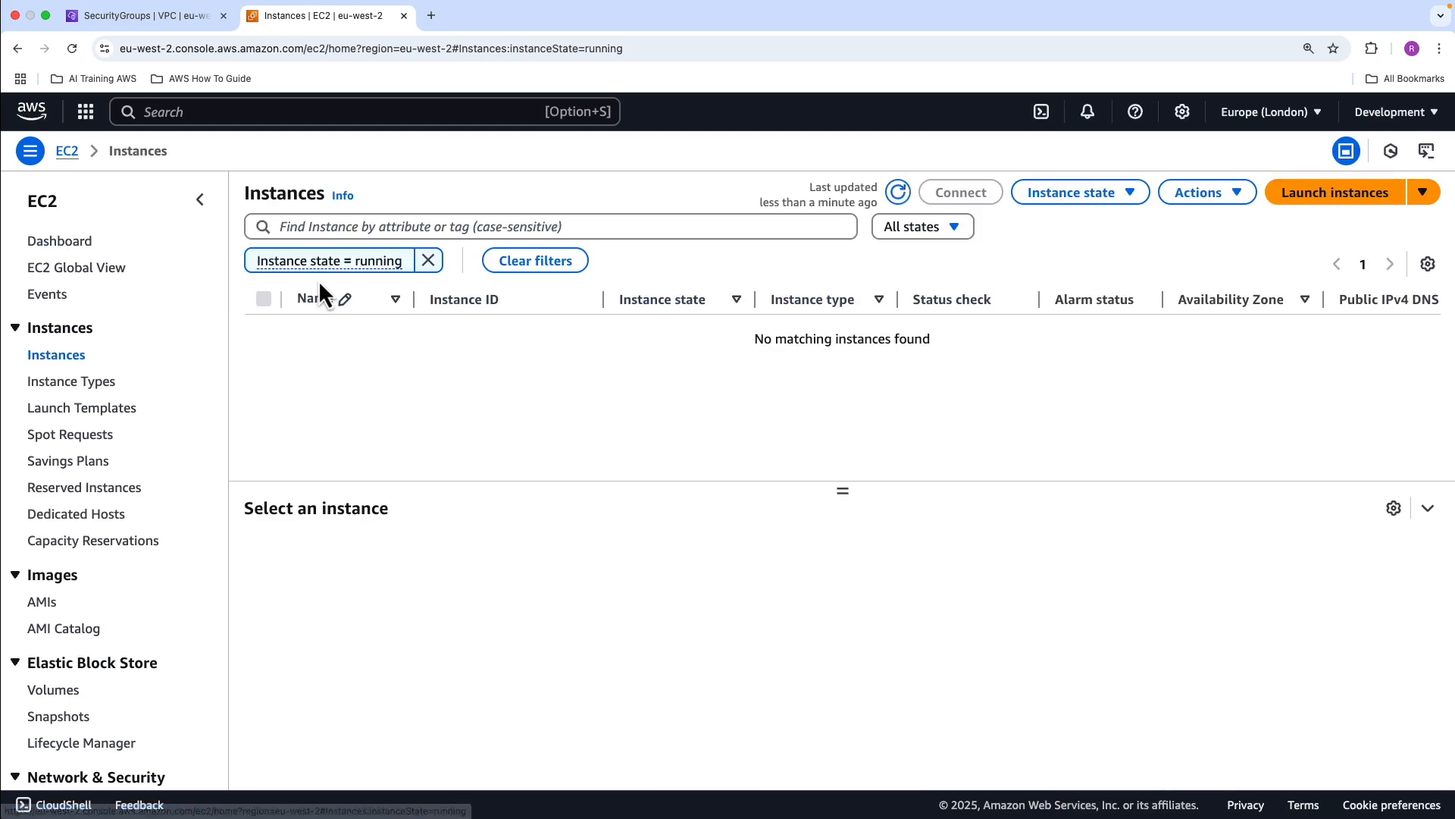
# Start launching a new EC2 instance and name it sandbox-instance-01
pyautogui.click(1309, 195)
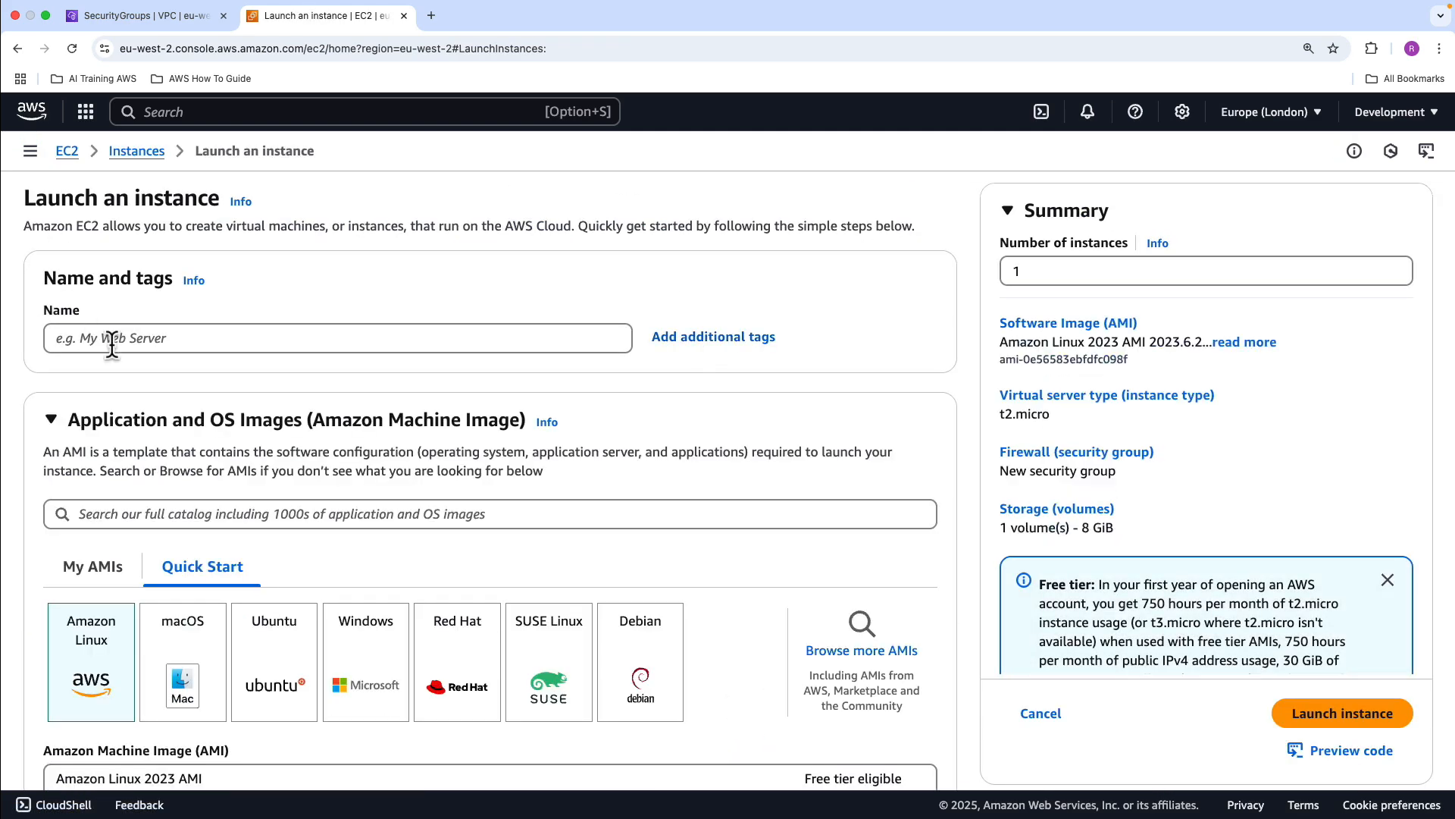
pyautogui.click(171, 340)
pyautogui.write('sandbox-instance-01')
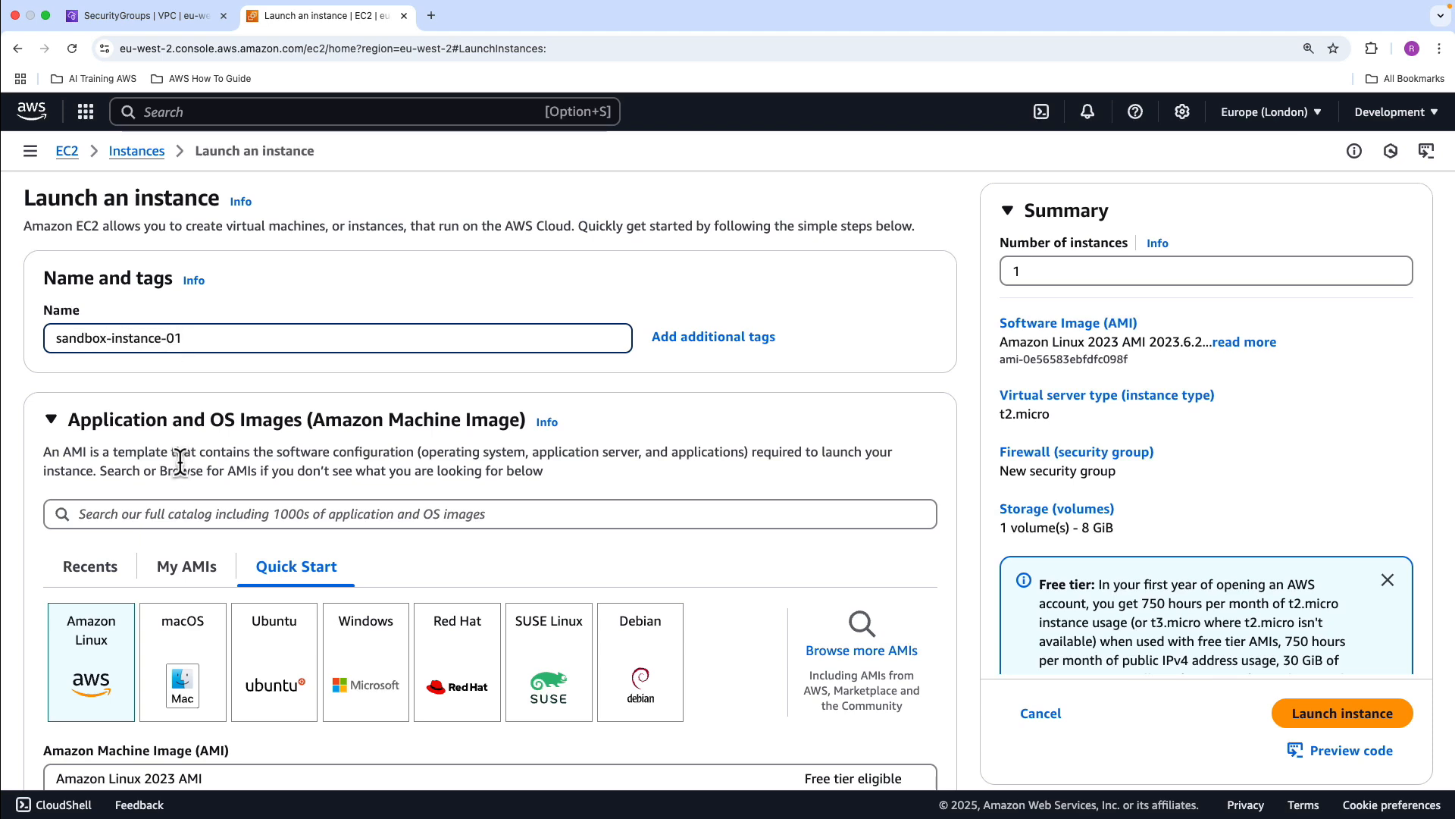
# Keep the Amazon Linux 2023 image and t2.micro type, and choose to proceed without a key pair
pyautogui.scroll(-1, 151, 546)
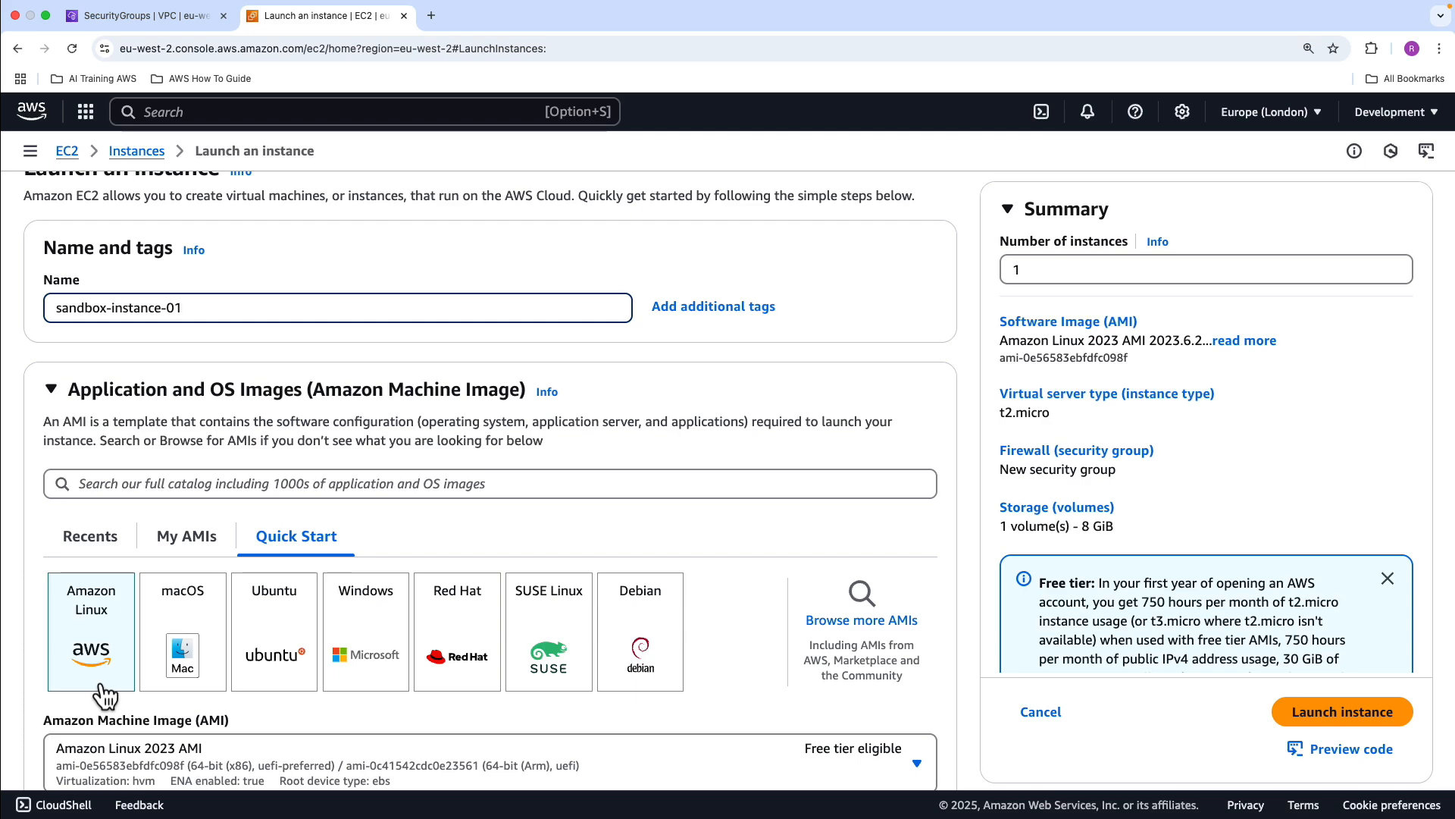
pyautogui.scroll(-5, 107, 686)
pyautogui.scroll(-2, 256, 643)
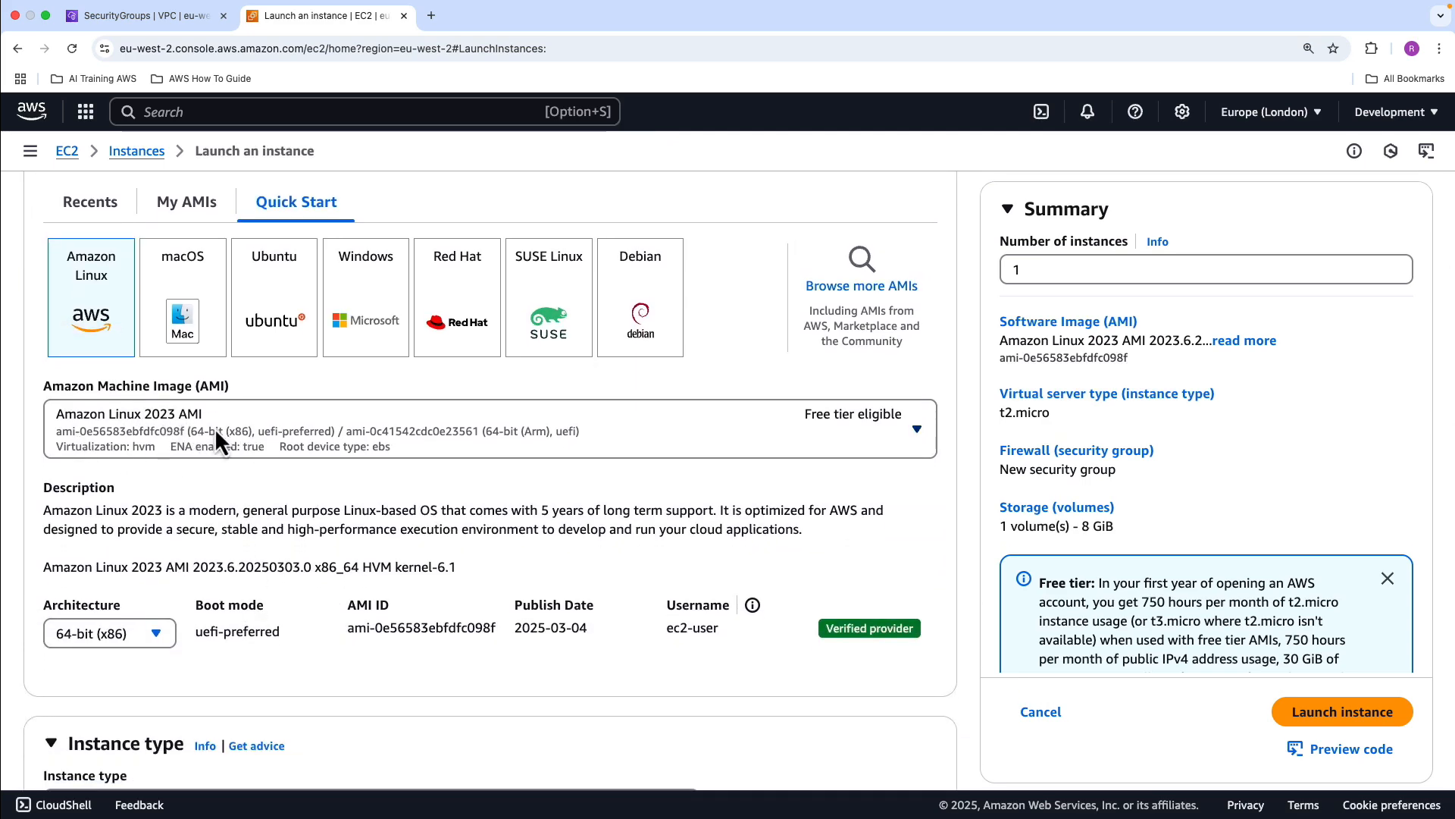
pyautogui.scroll(-6, 217, 440)
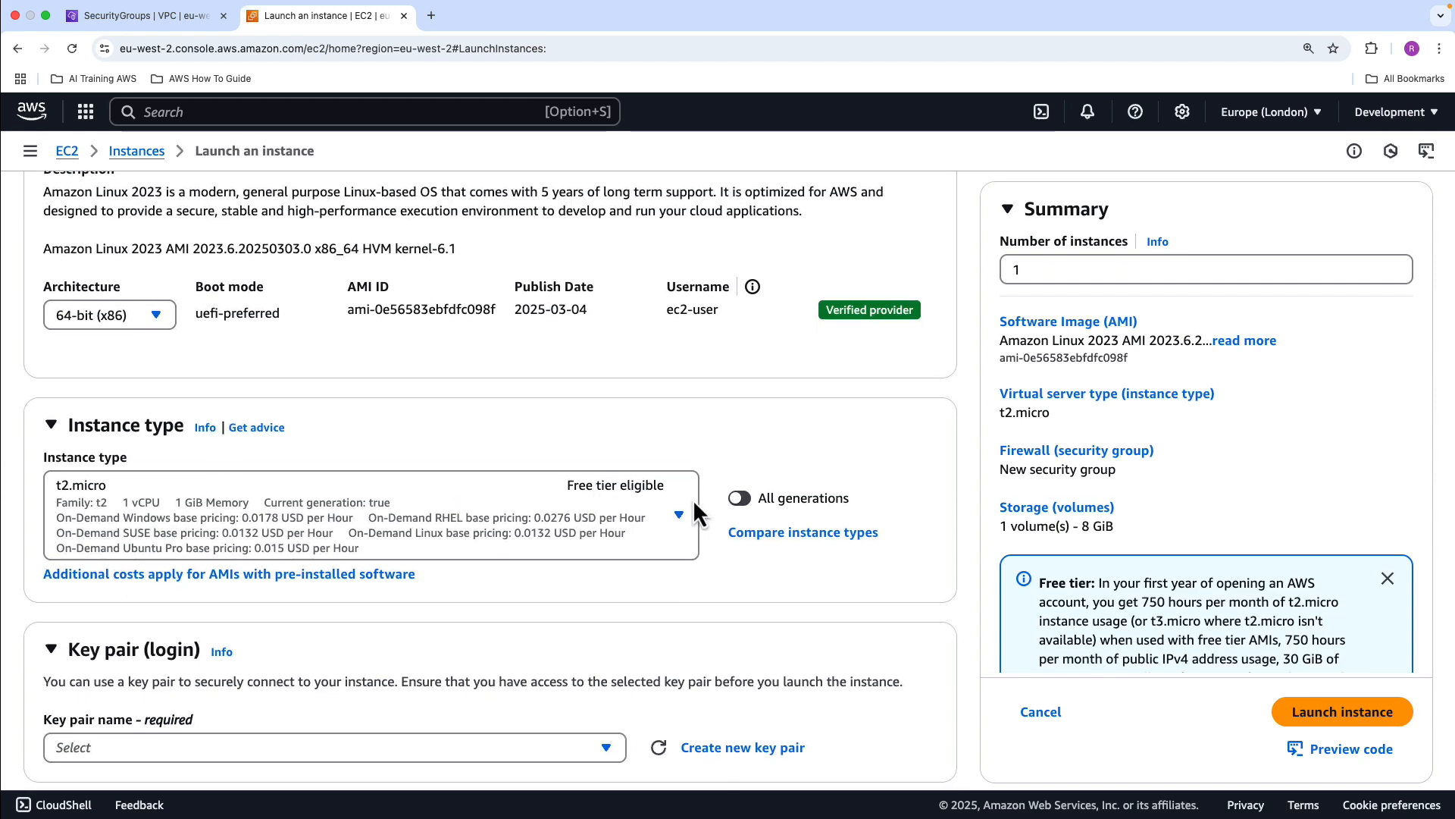
pyautogui.scroll(-4, 409, 488)
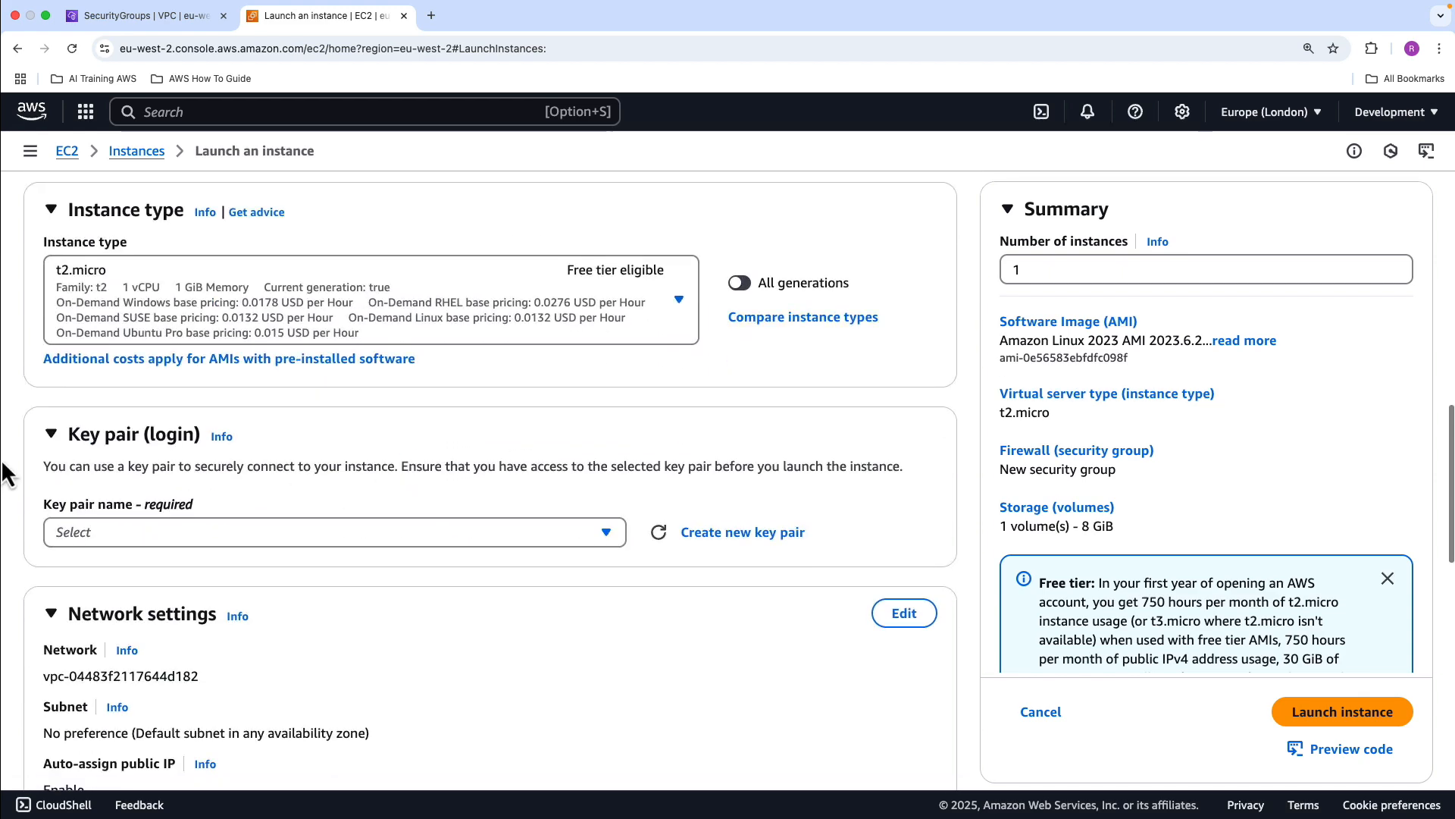
pyautogui.click(284, 540)
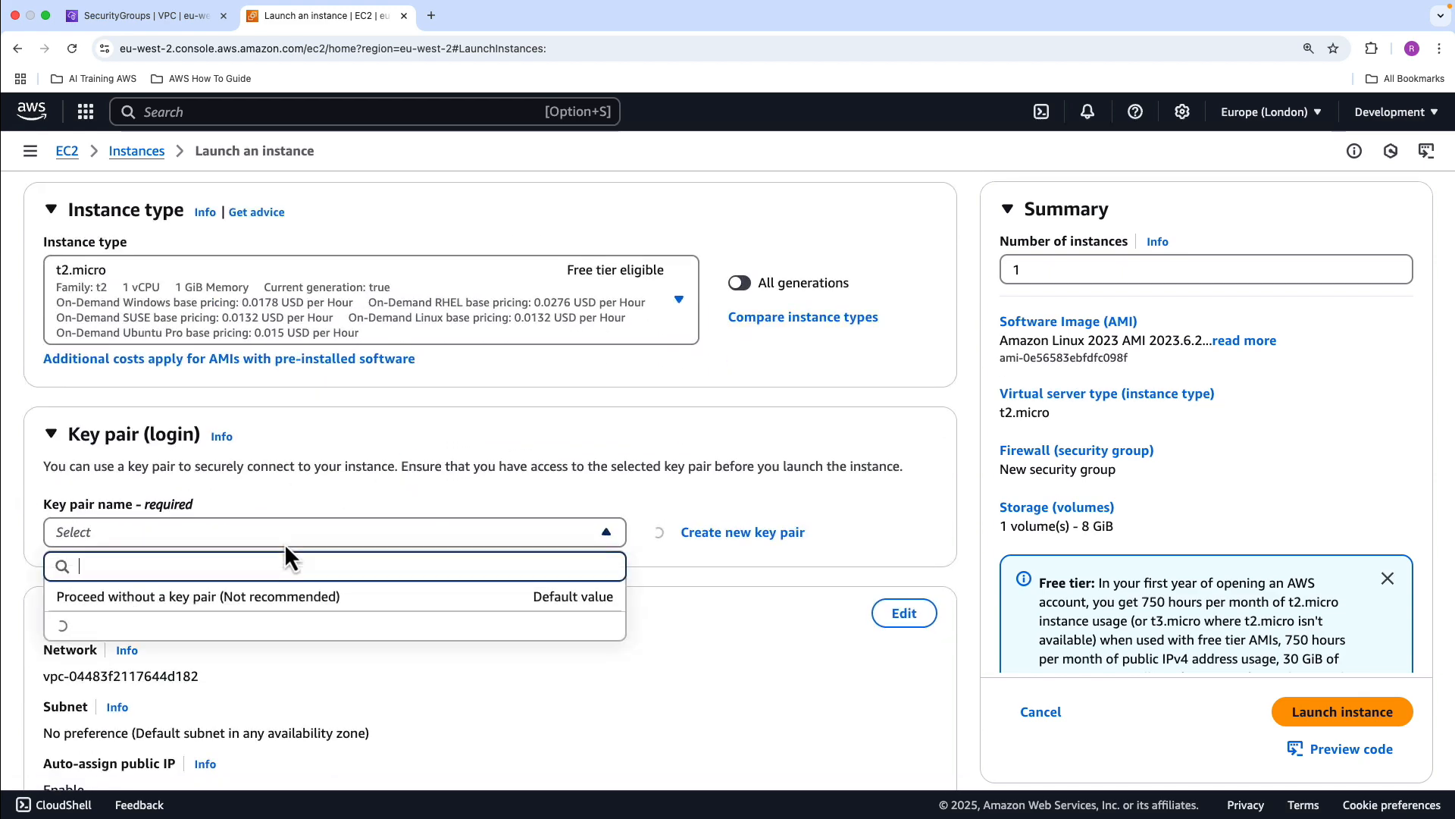
pyautogui.click(285, 606)
# Edit the instance's network settings to use sandbox-vpc and the subnet sandbox-privatesub-01
pyautogui.scroll(-3, 324, 371)
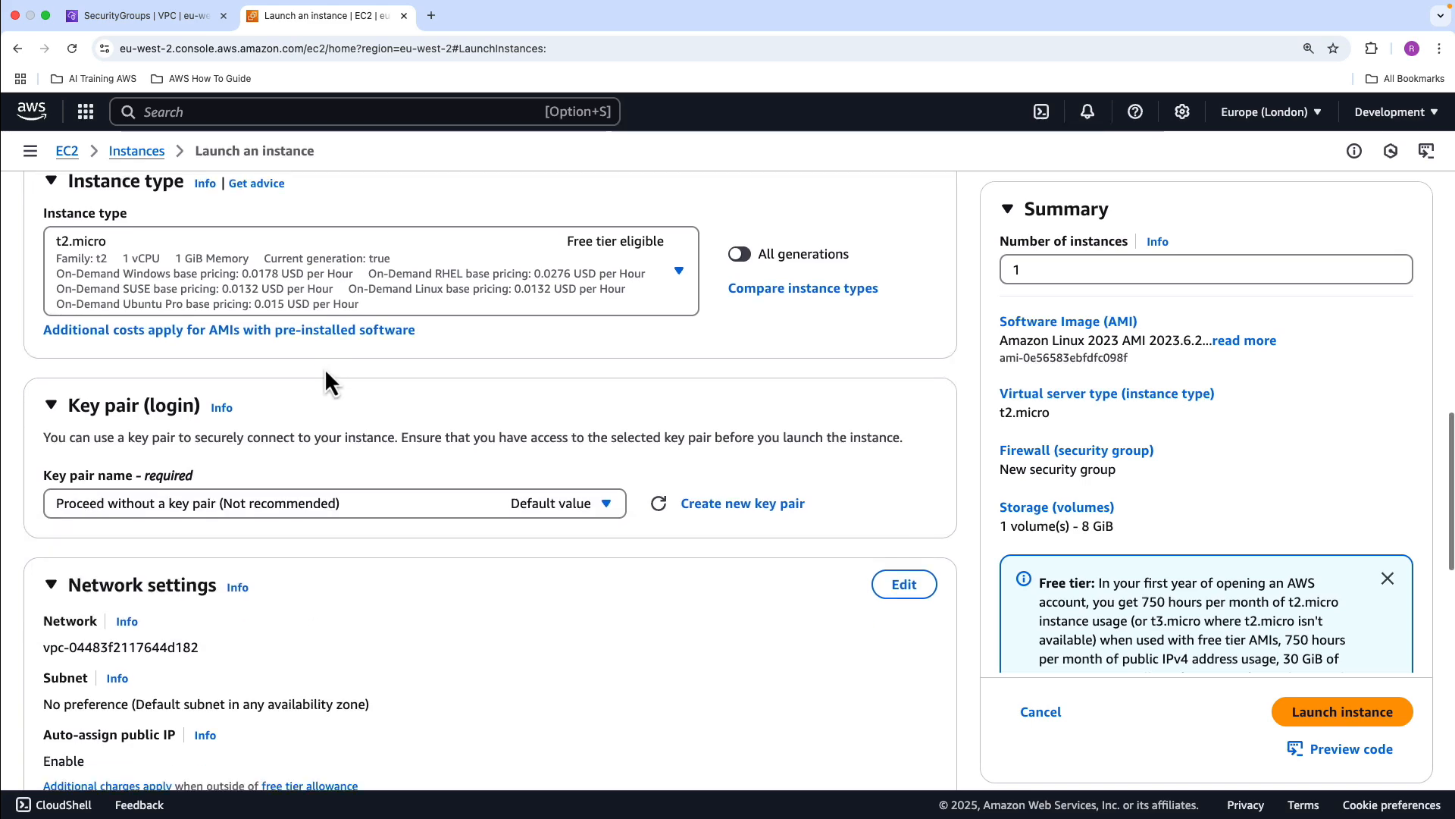
pyautogui.scroll(-3, 324, 367)
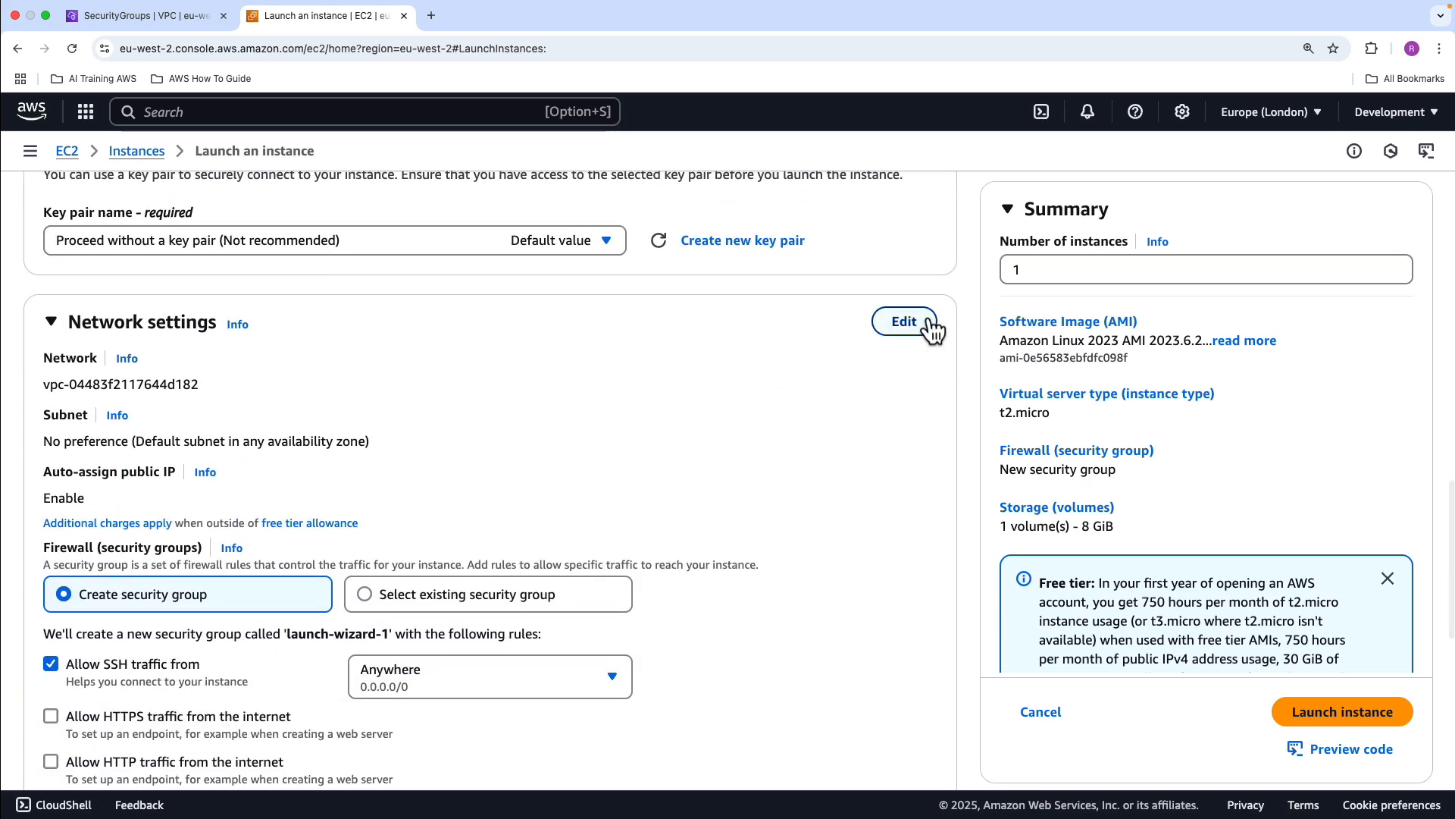
pyautogui.click(926, 323)
pyautogui.click(284, 403)
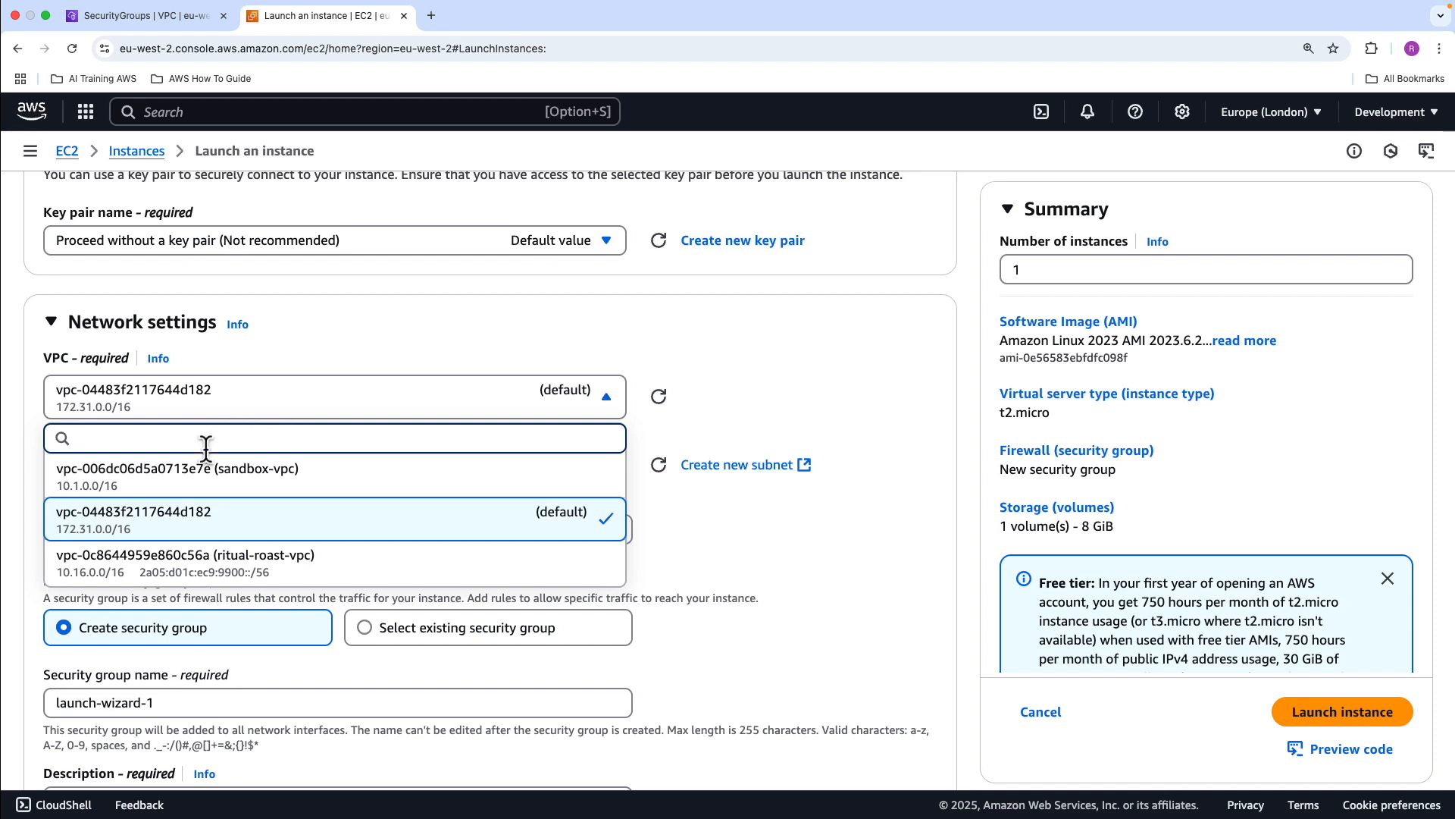
pyautogui.click(213, 491)
pyautogui.click(580, 477)
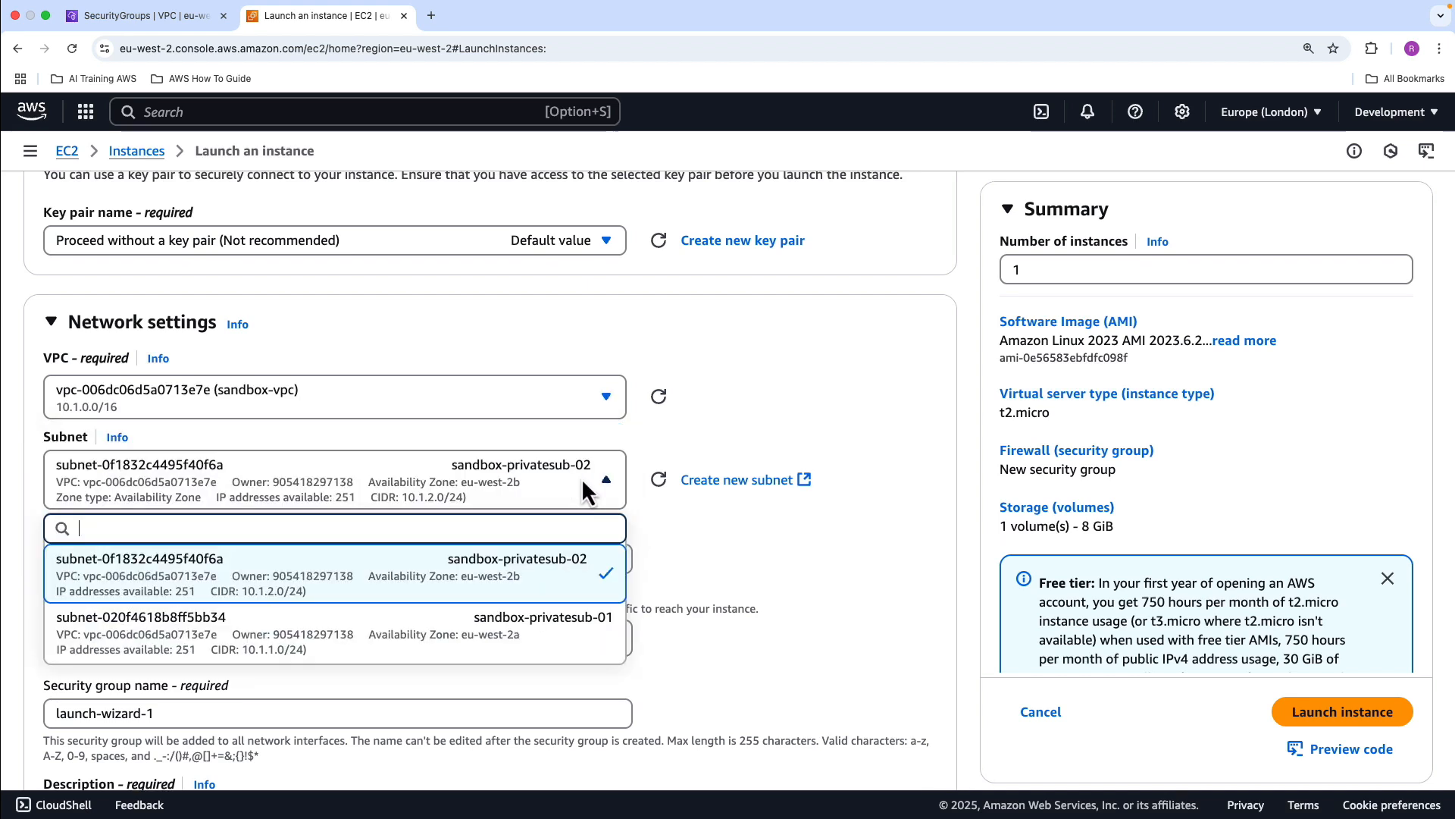
pyautogui.click(538, 618)
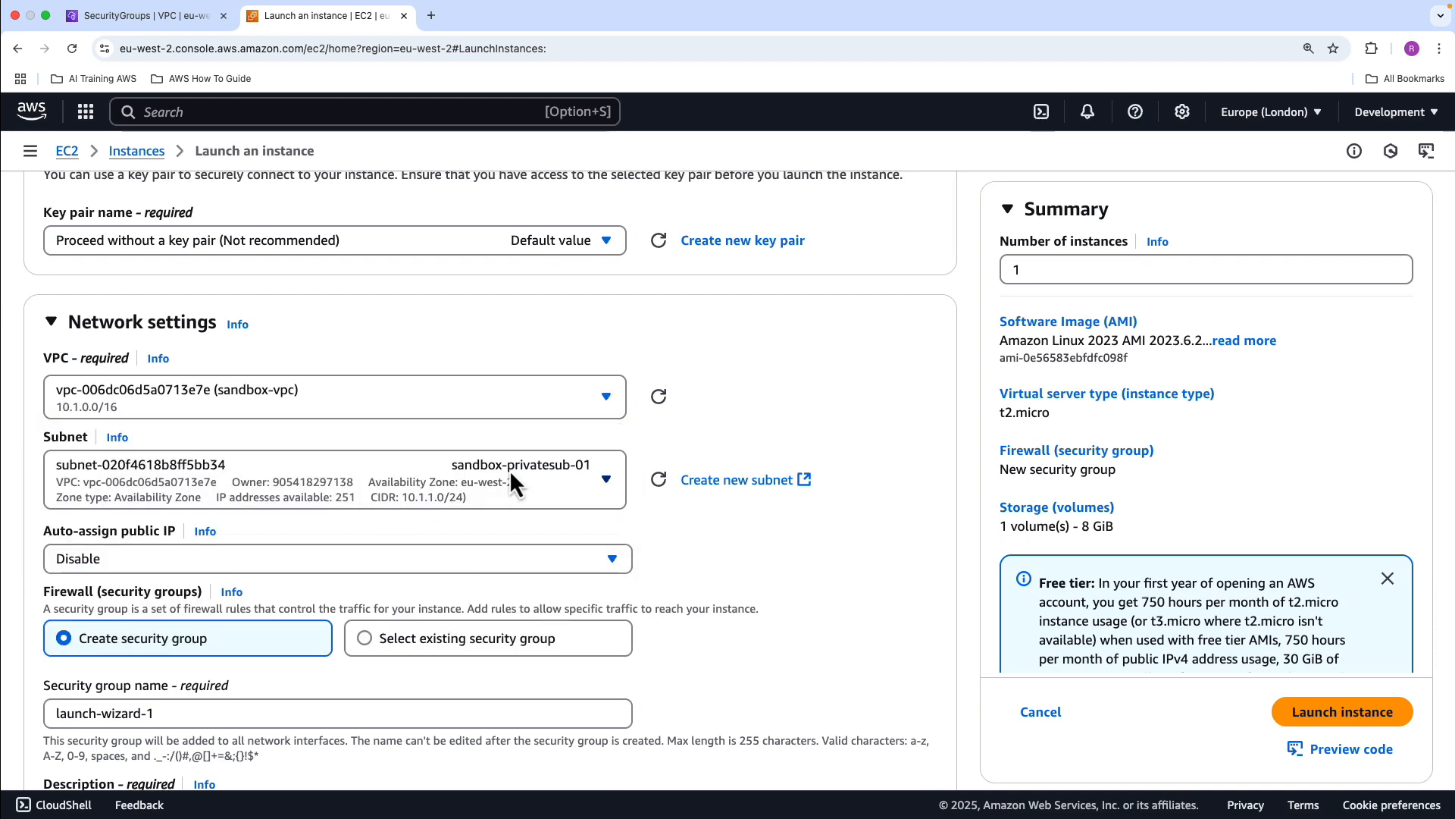
# Assign the existing security group sandbox-app-sg to the instance
pyautogui.scroll(-1, 561, 479)
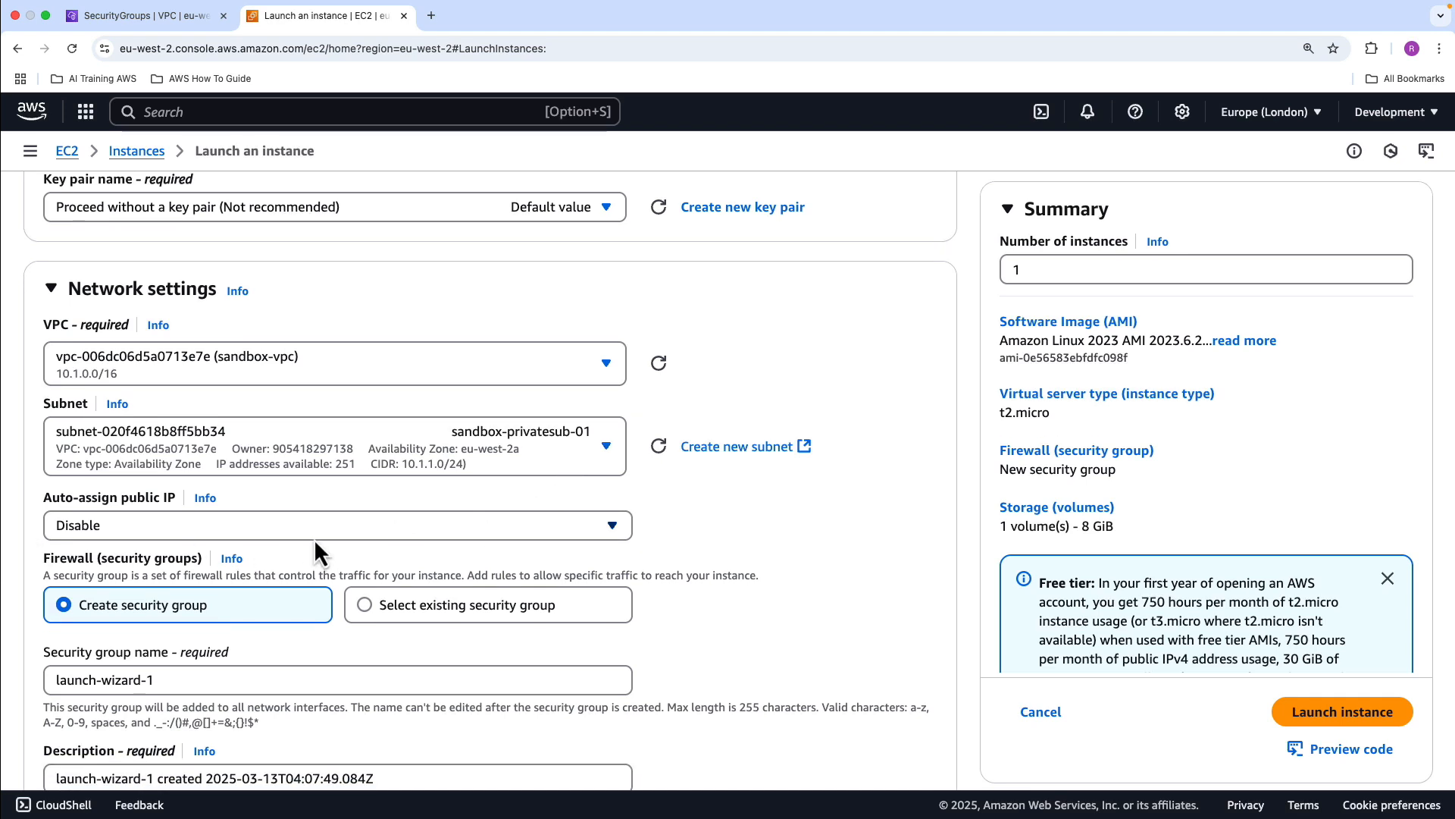
pyautogui.scroll(-1, 320, 537)
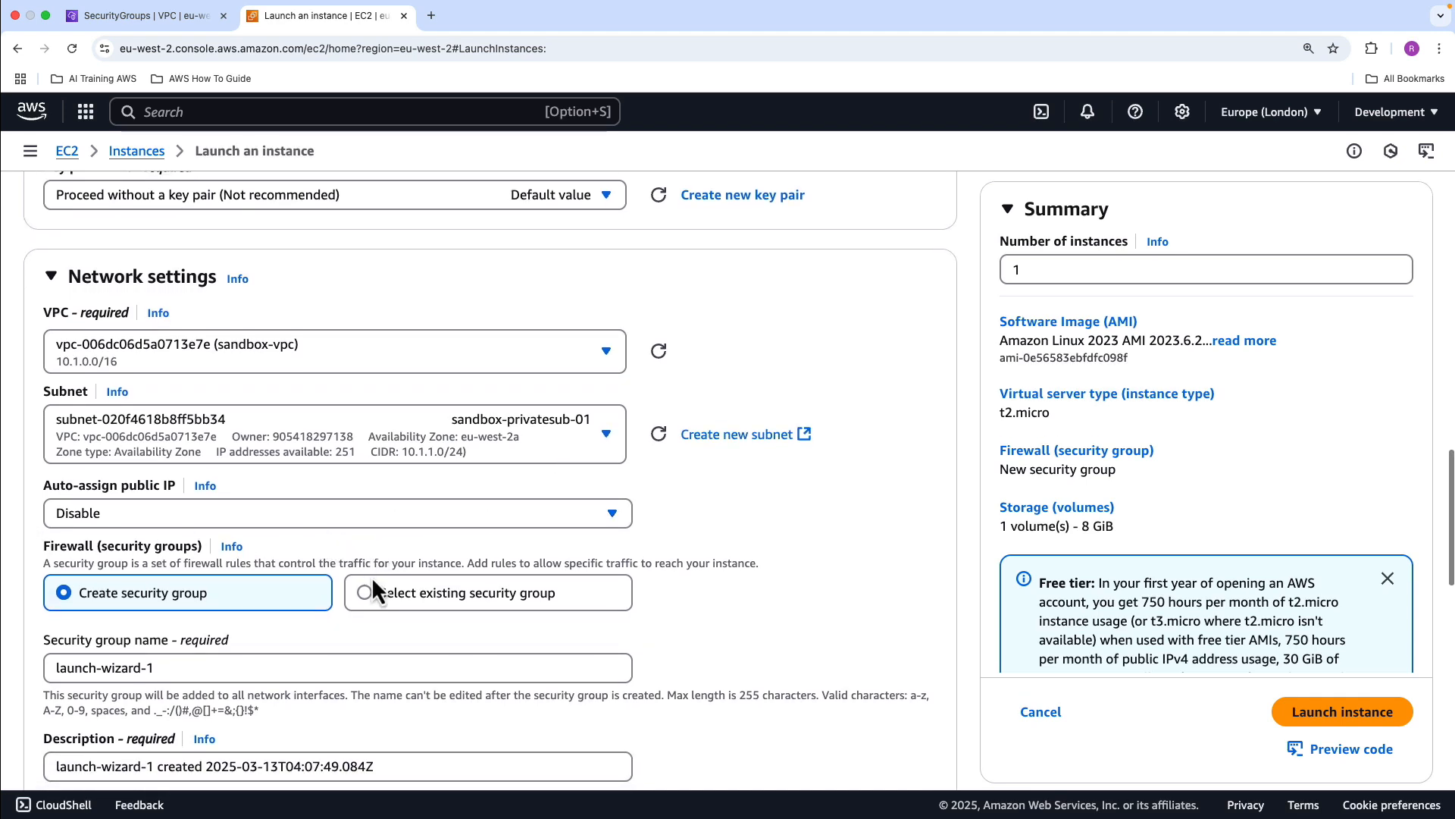
pyautogui.click(374, 594)
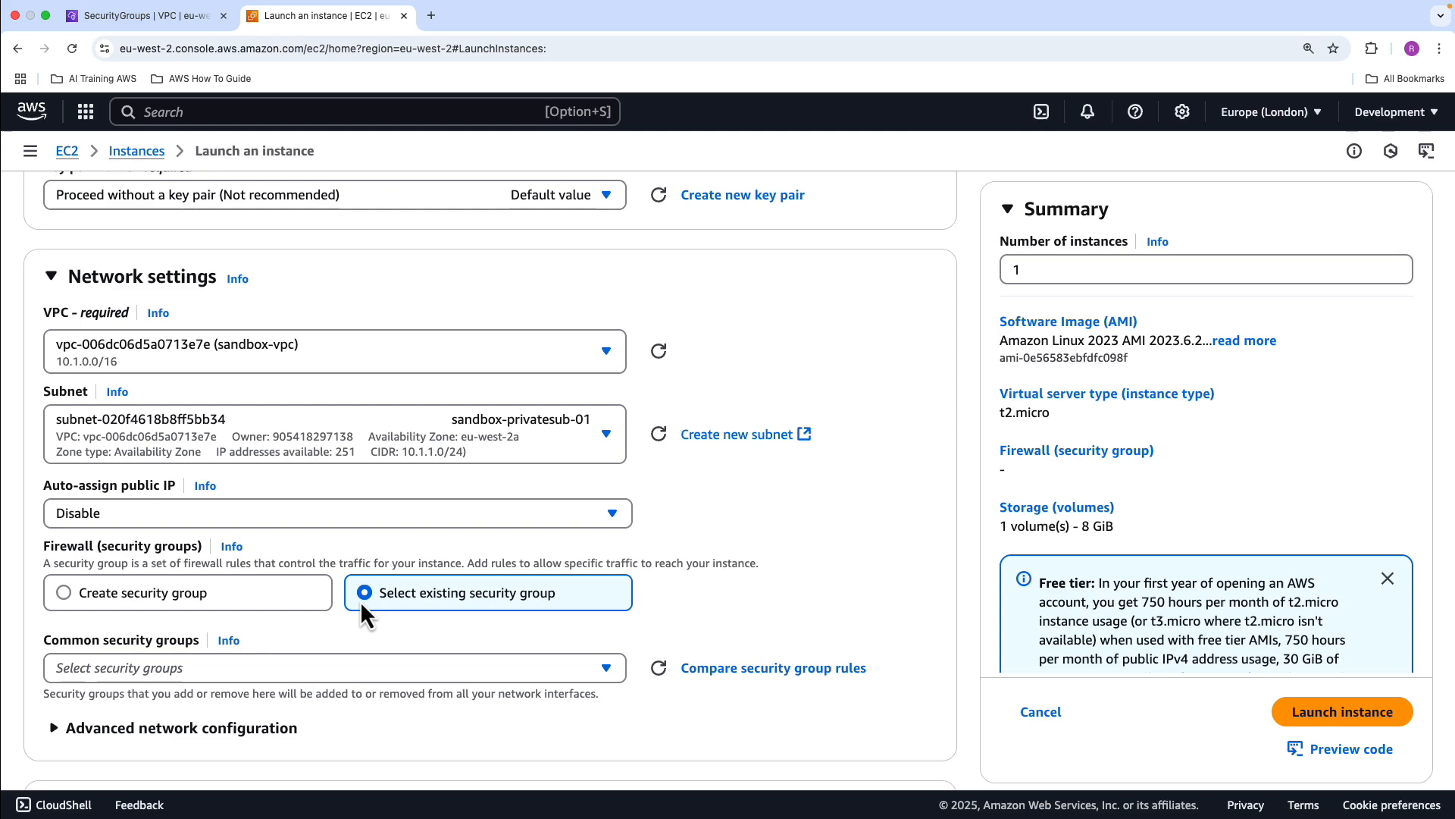
pyautogui.click(261, 672)
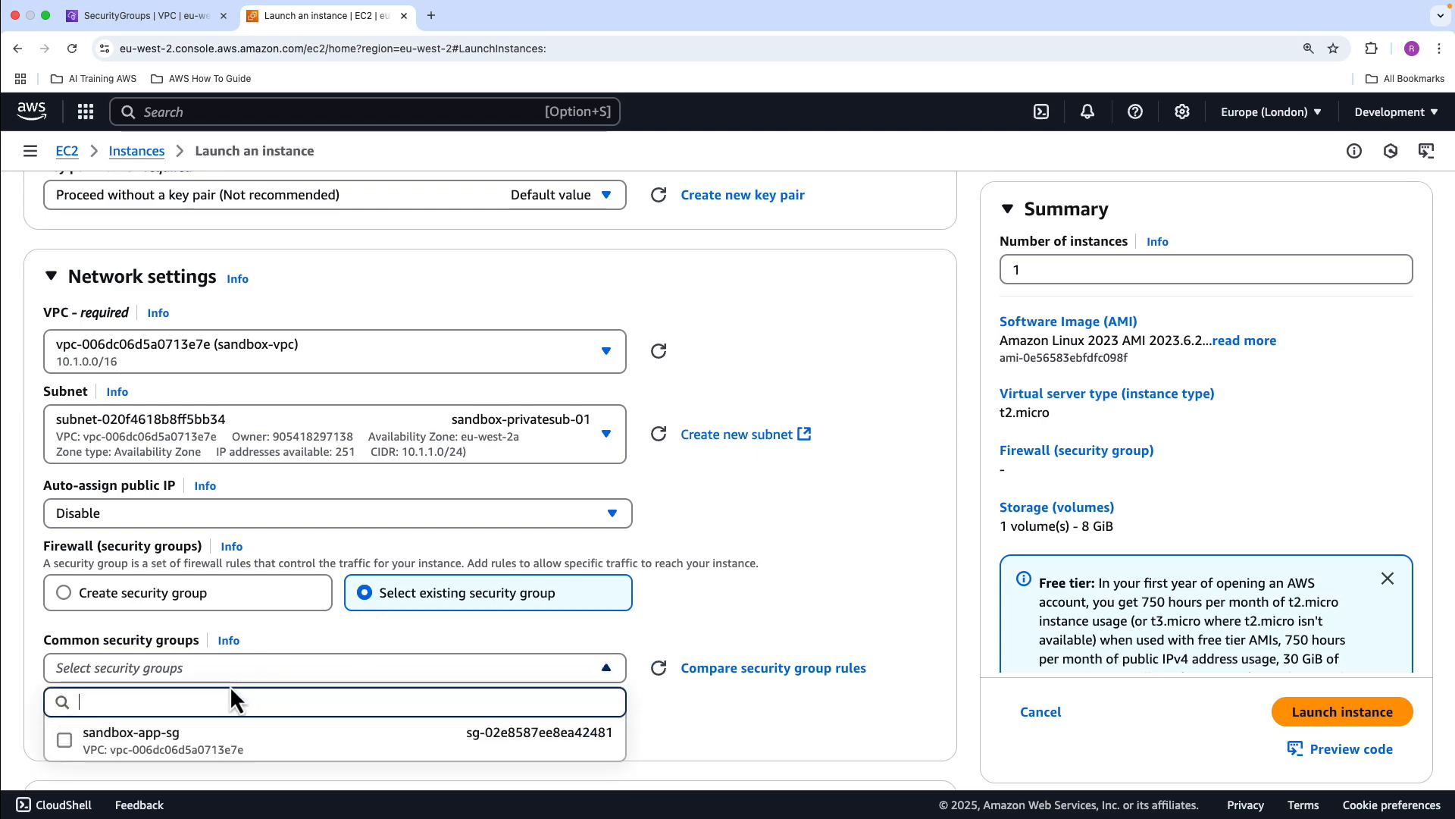
pyautogui.click(66, 740)
# Keep the default storage, review the advanced details without changing them, and launch the instance
pyautogui.scroll(-6, 741, 559)
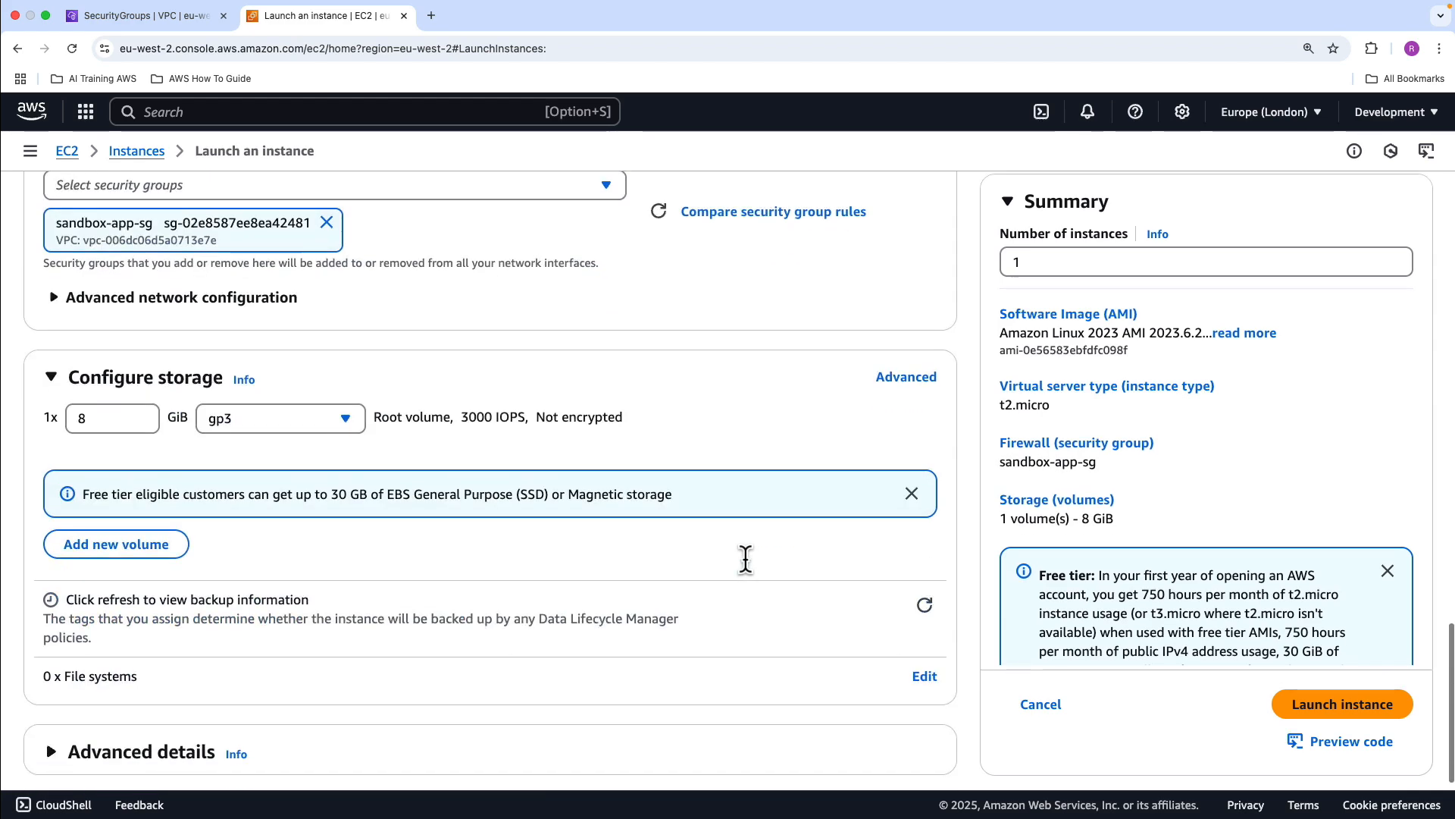
pyautogui.scroll(1, 744, 565)
pyautogui.scroll(-2, 741, 565)
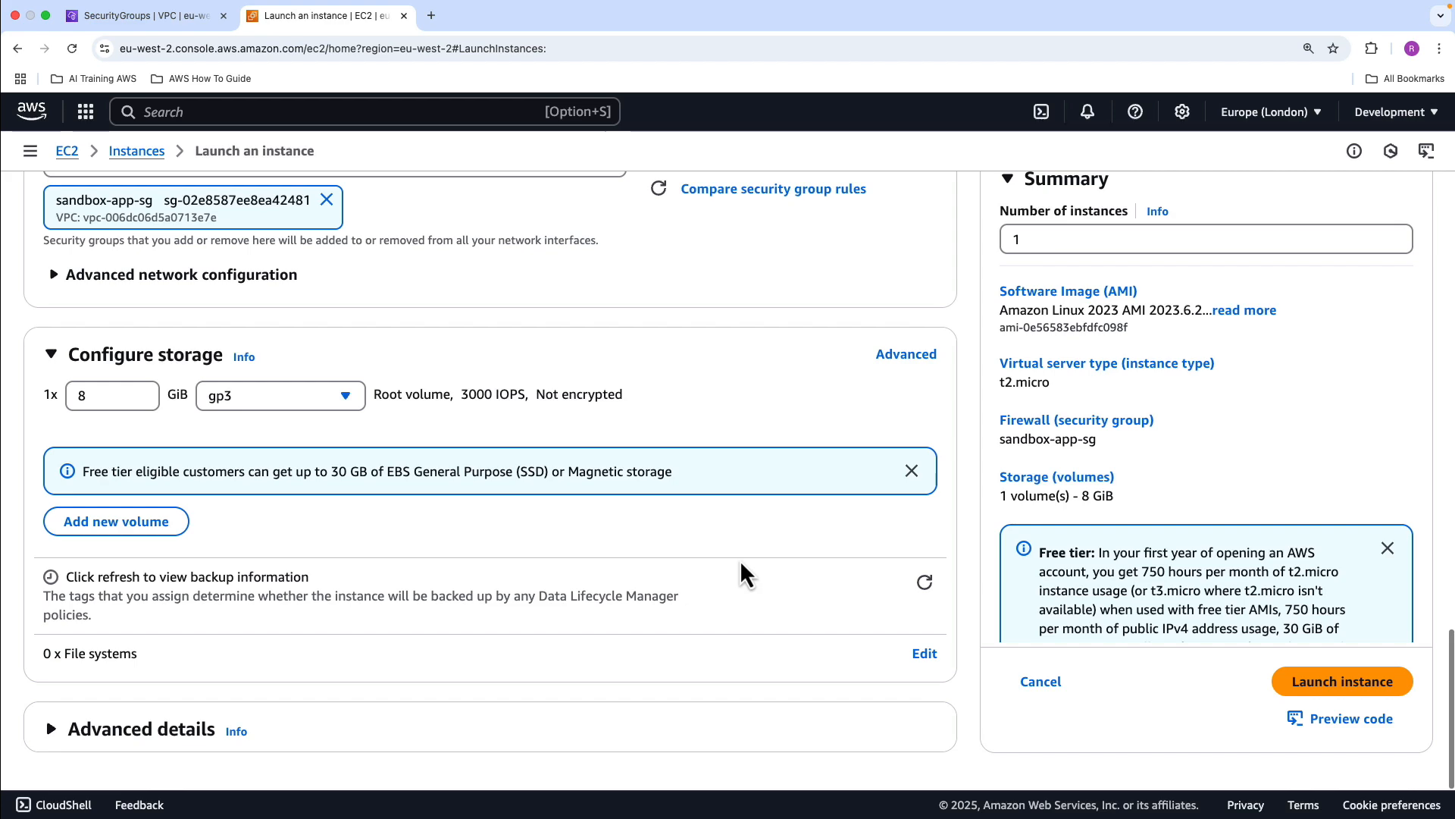
pyautogui.click(101, 730)
pyautogui.scroll(-7, 426, 572)
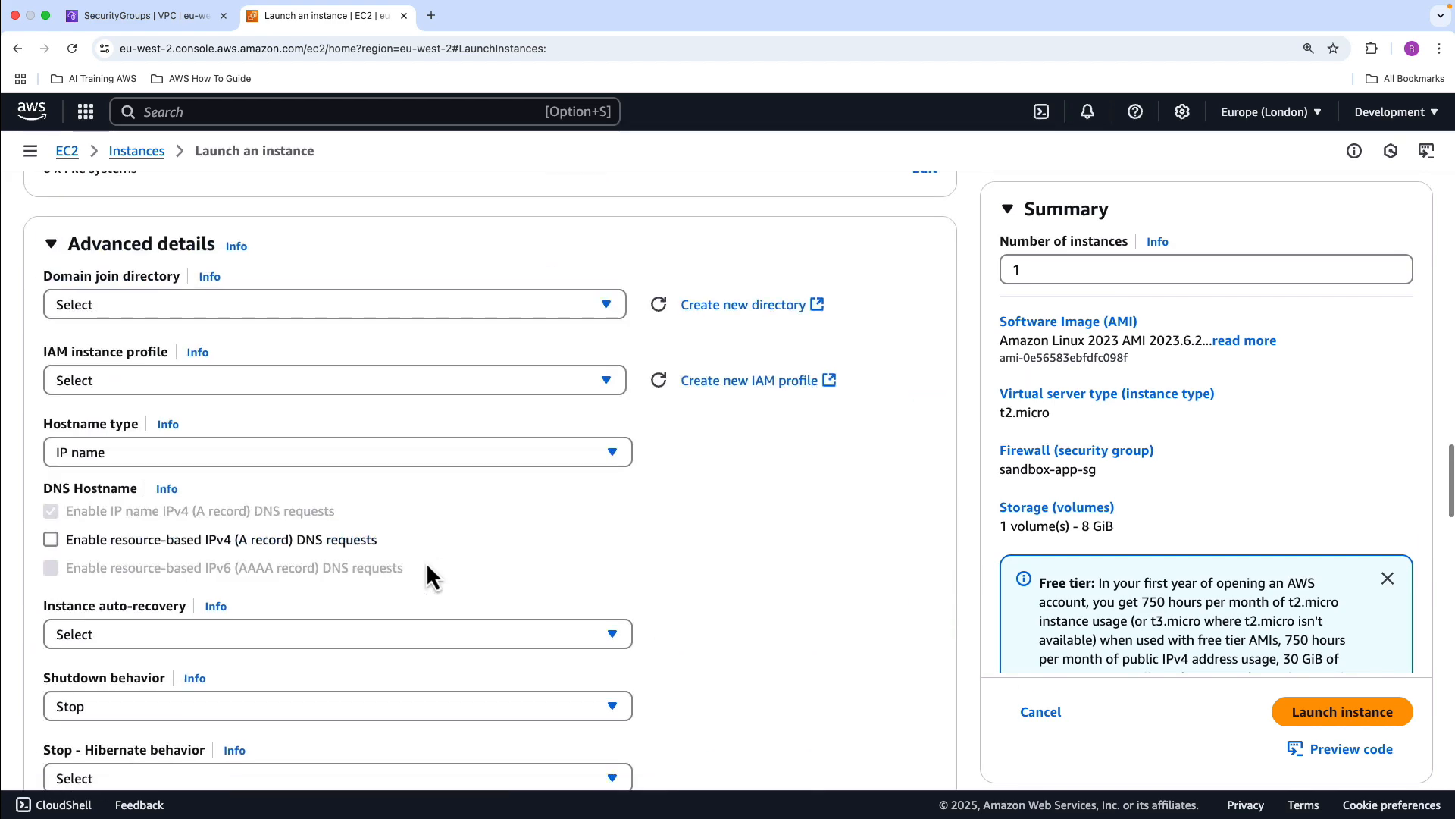
pyautogui.scroll(-20, 715, 546)
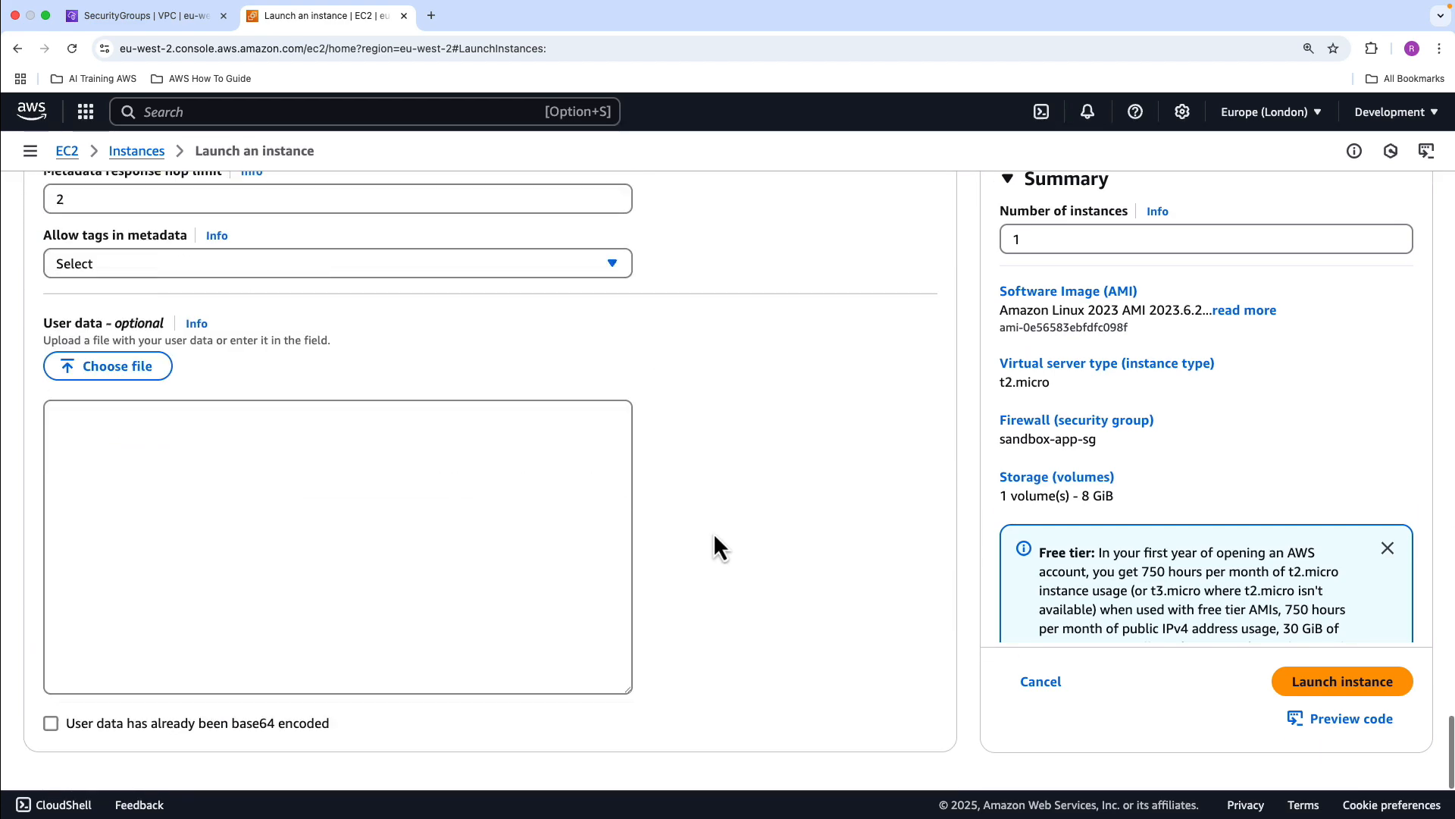
pyautogui.click(1331, 686)
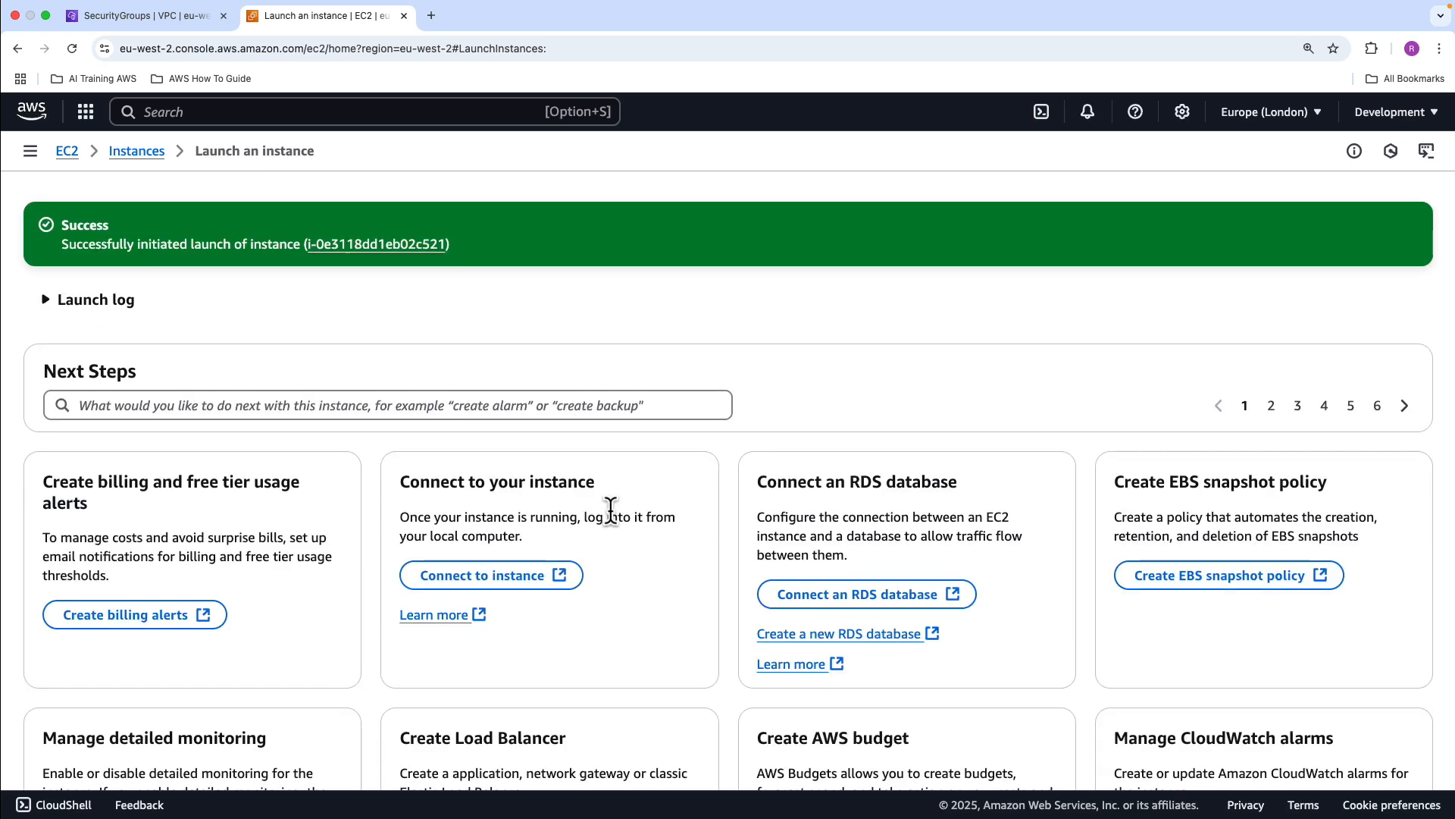
# Go to the instances list, widen the Name column, and open the connection options for sandbox-instance-01
pyautogui.click(140, 154)
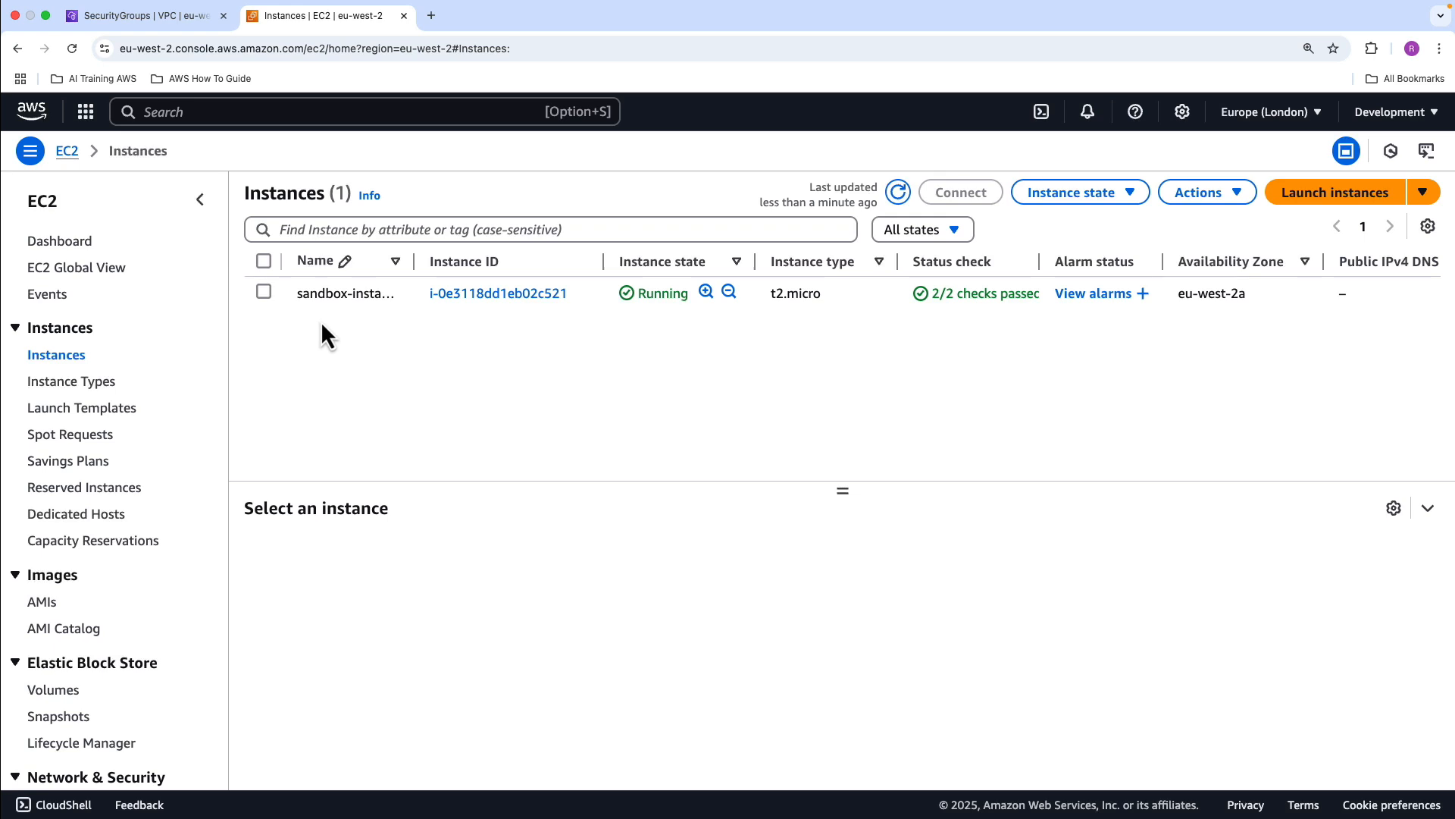
pyautogui.moveTo(414, 261); pyautogui.dragTo(463, 262)
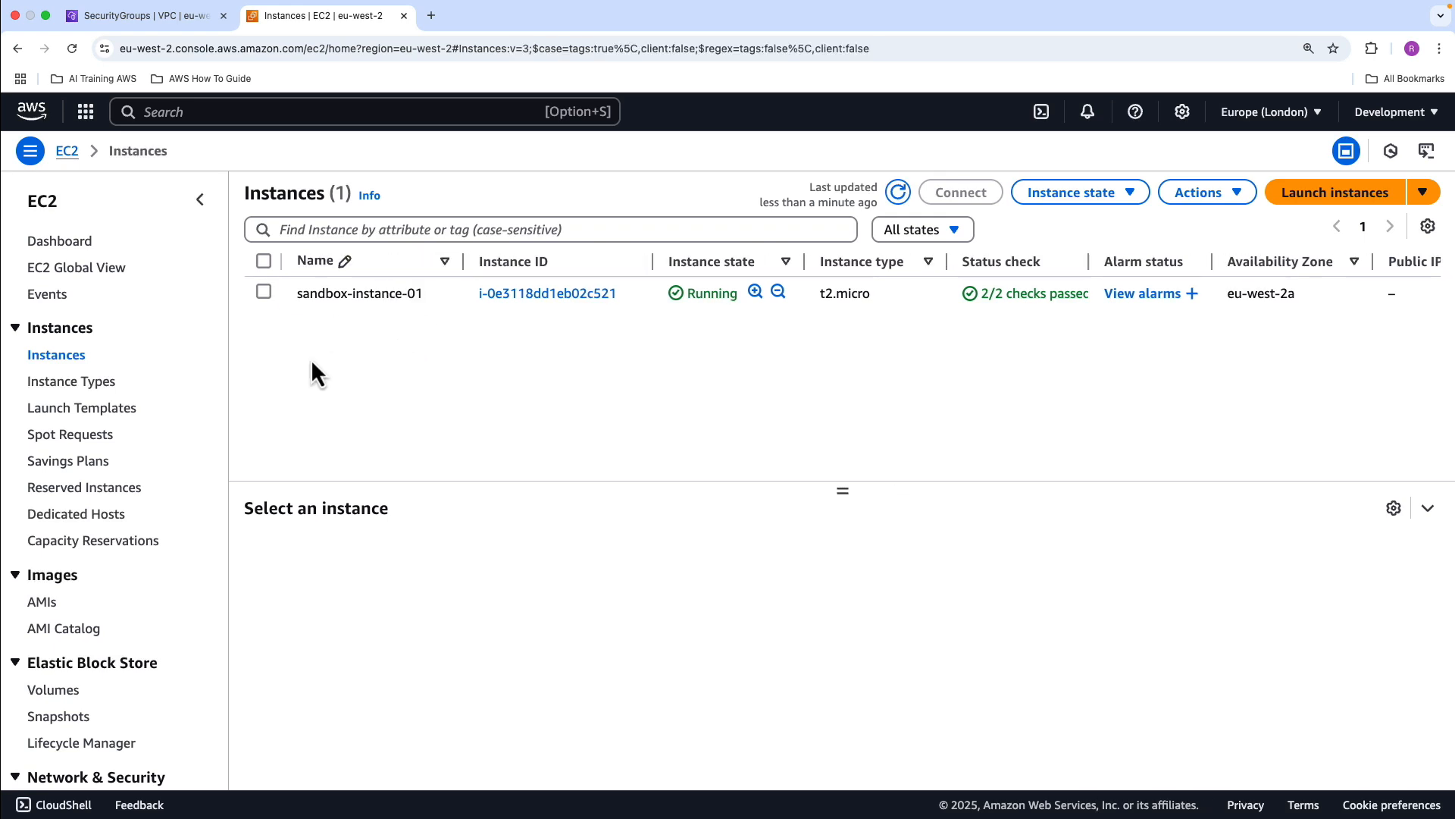
pyautogui.click(264, 291)
pyautogui.click(978, 192)
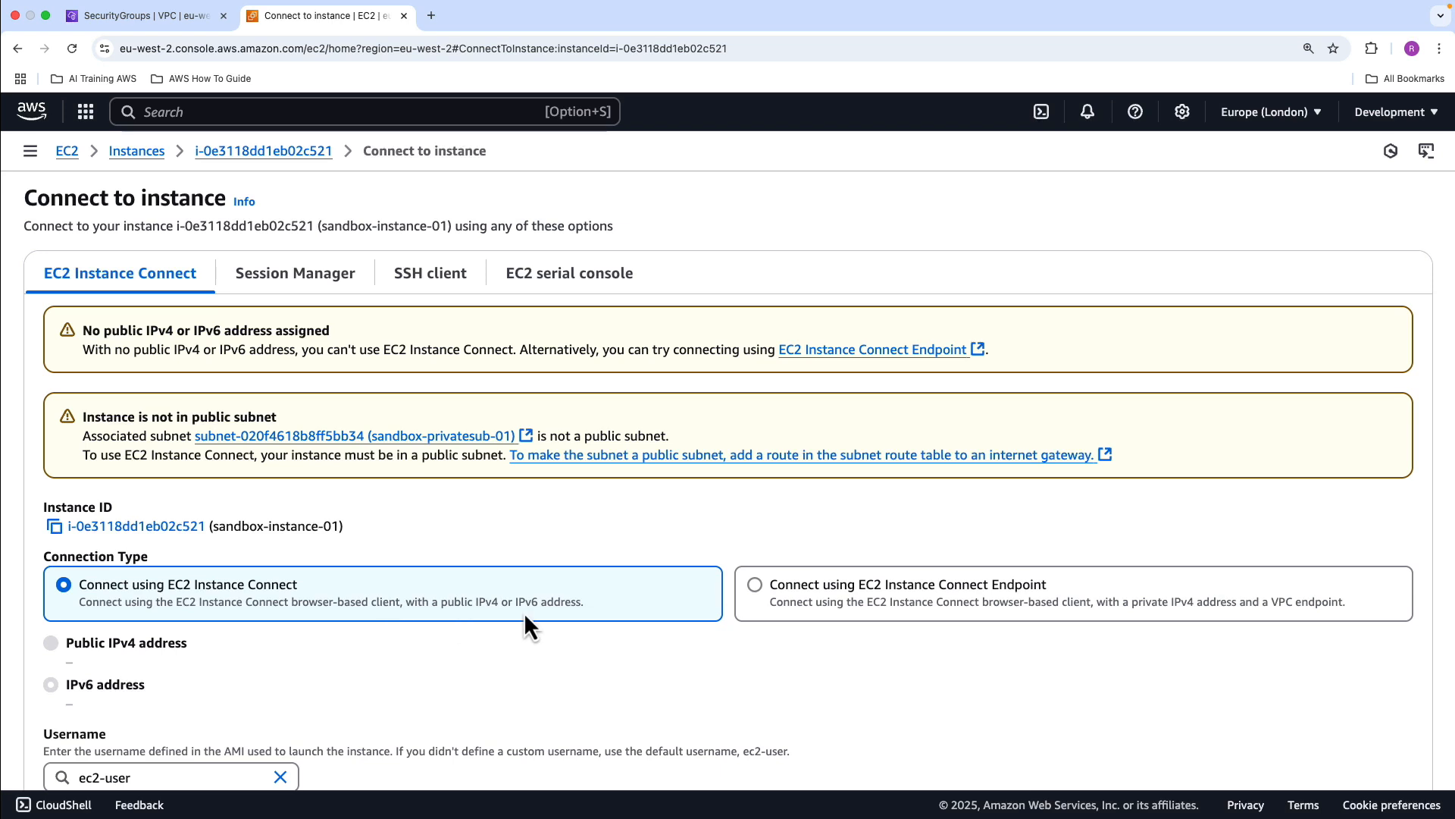
# Check the Session Manager option, then choose to connect using an EC2 Instance Connect Endpoint and start creating a new endpoint
pyautogui.click(320, 279)
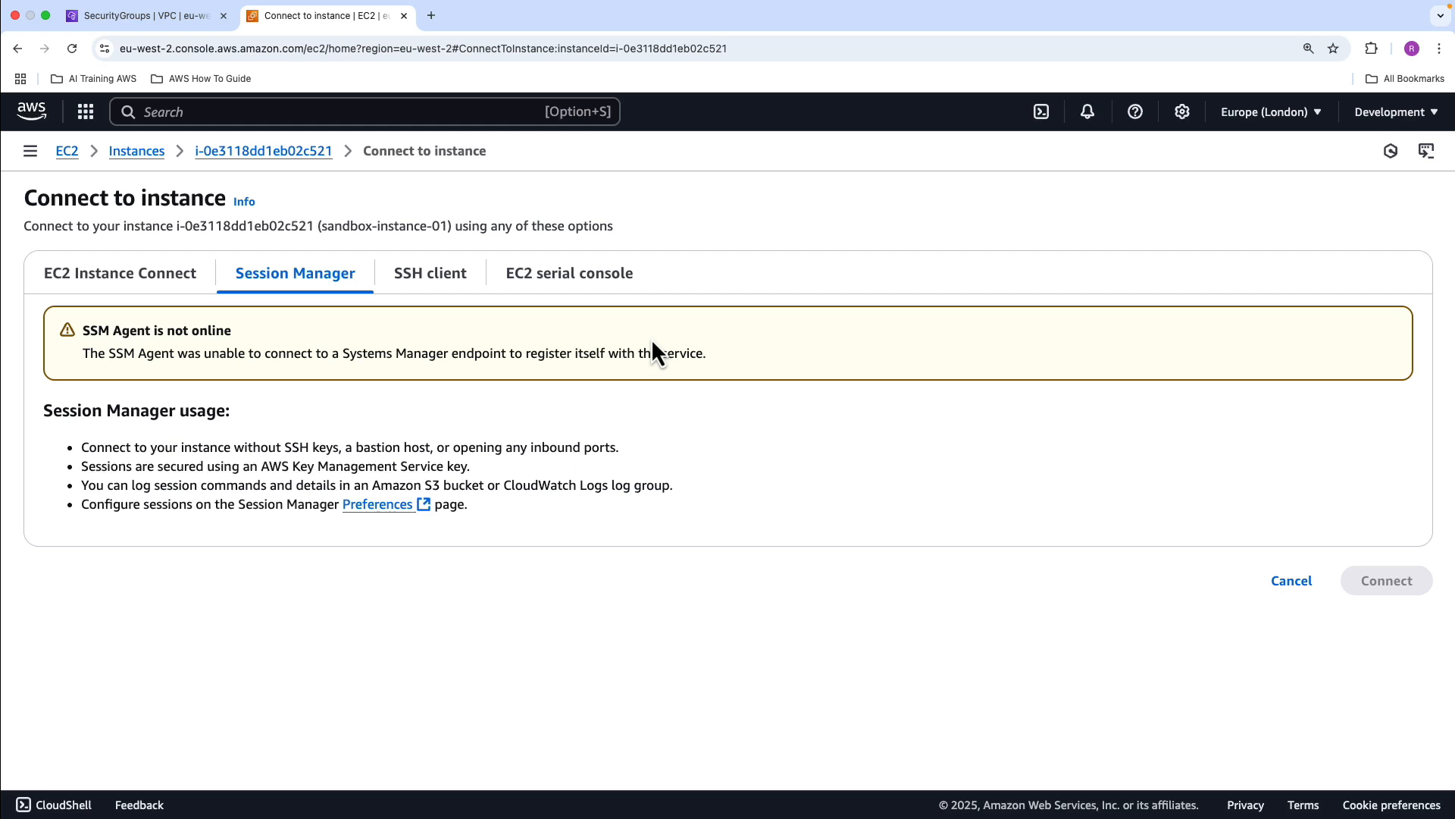
pyautogui.click(155, 293)
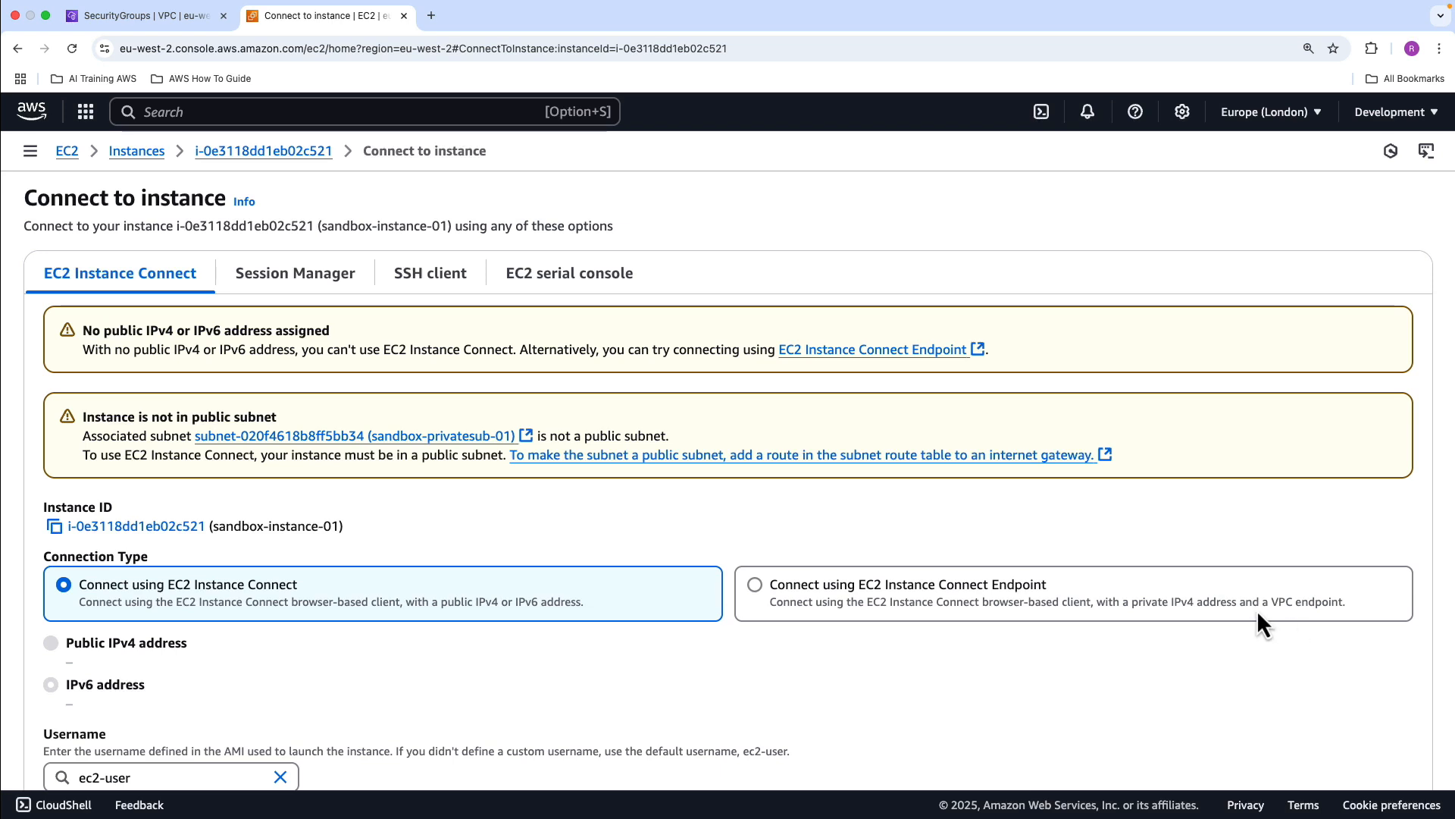
pyautogui.click(811, 602)
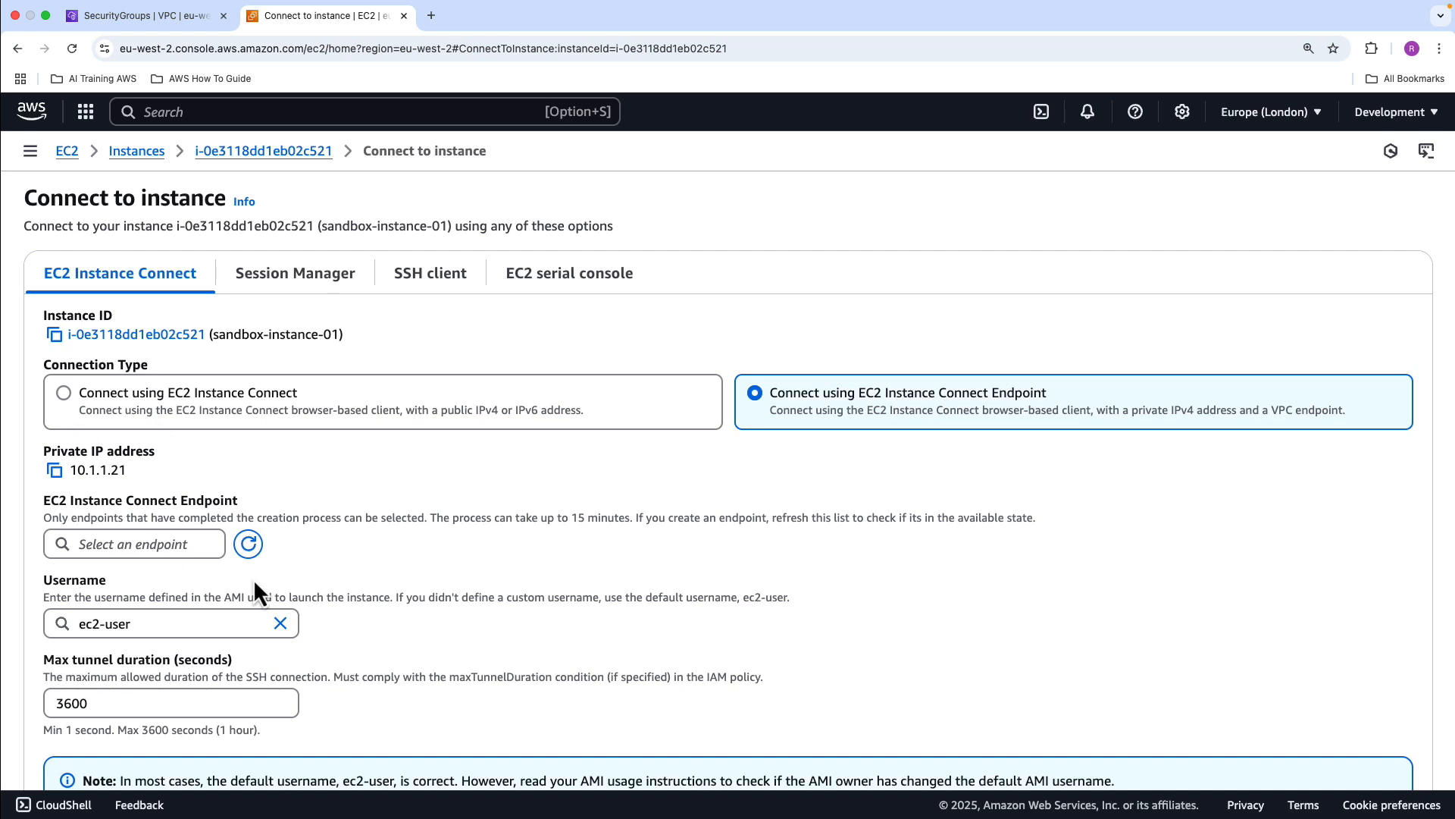
pyautogui.click(158, 547)
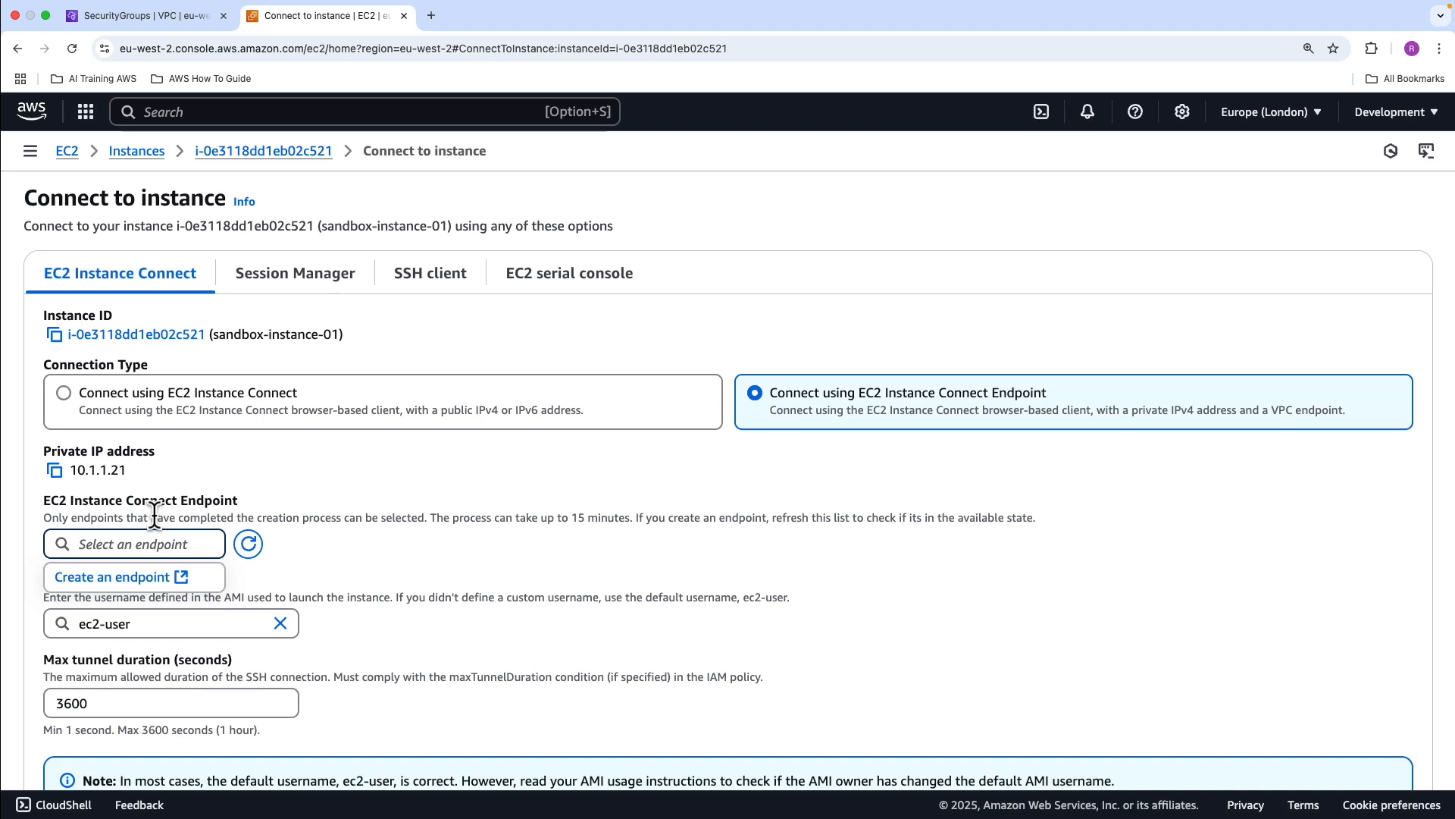
pyautogui.click(140, 578)
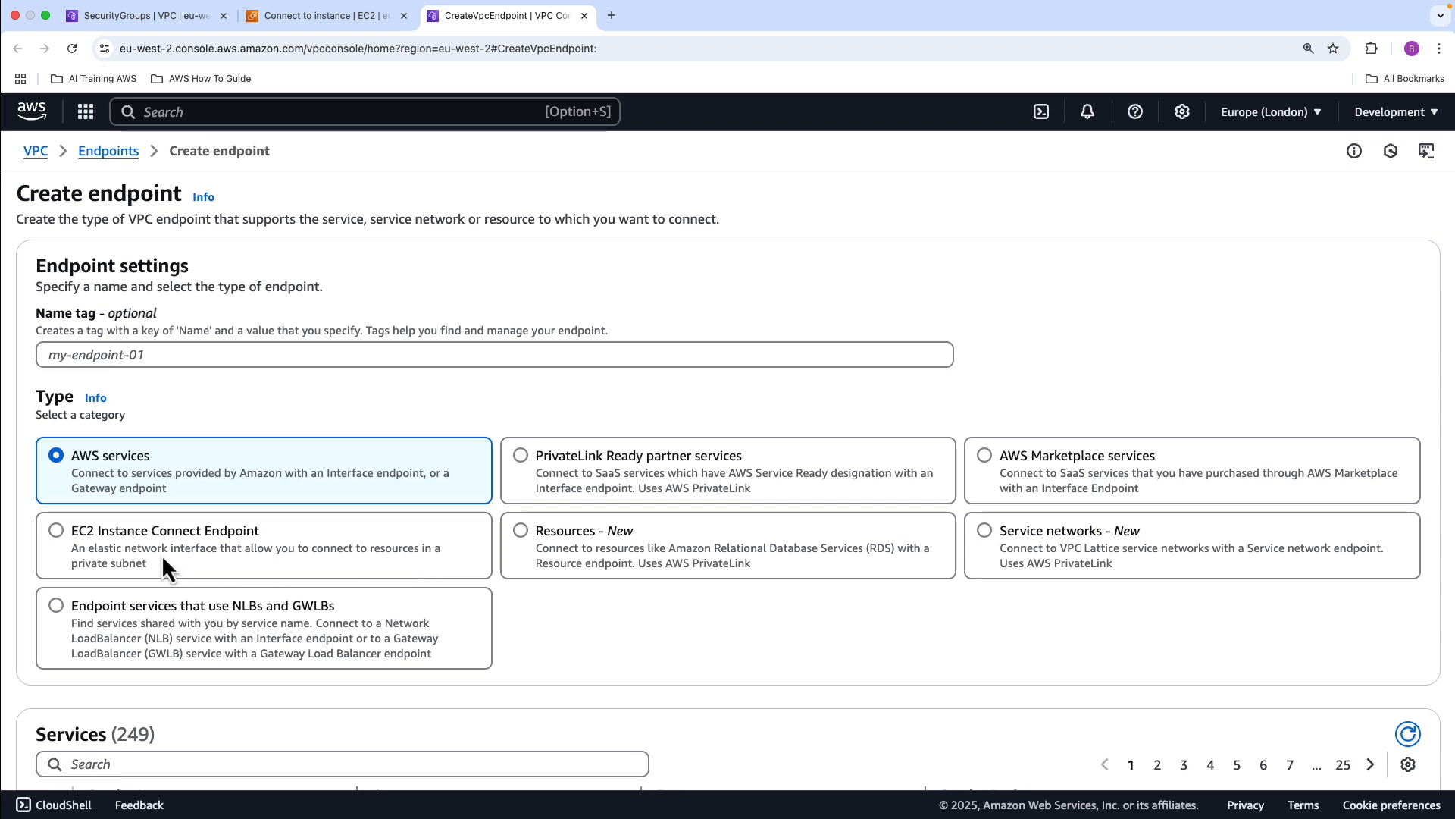
# Name the endpoint sandbox-ec2-endpoint-interface and set its type to EC2 Instance Connect Endpoint
pyautogui.click(213, 355)
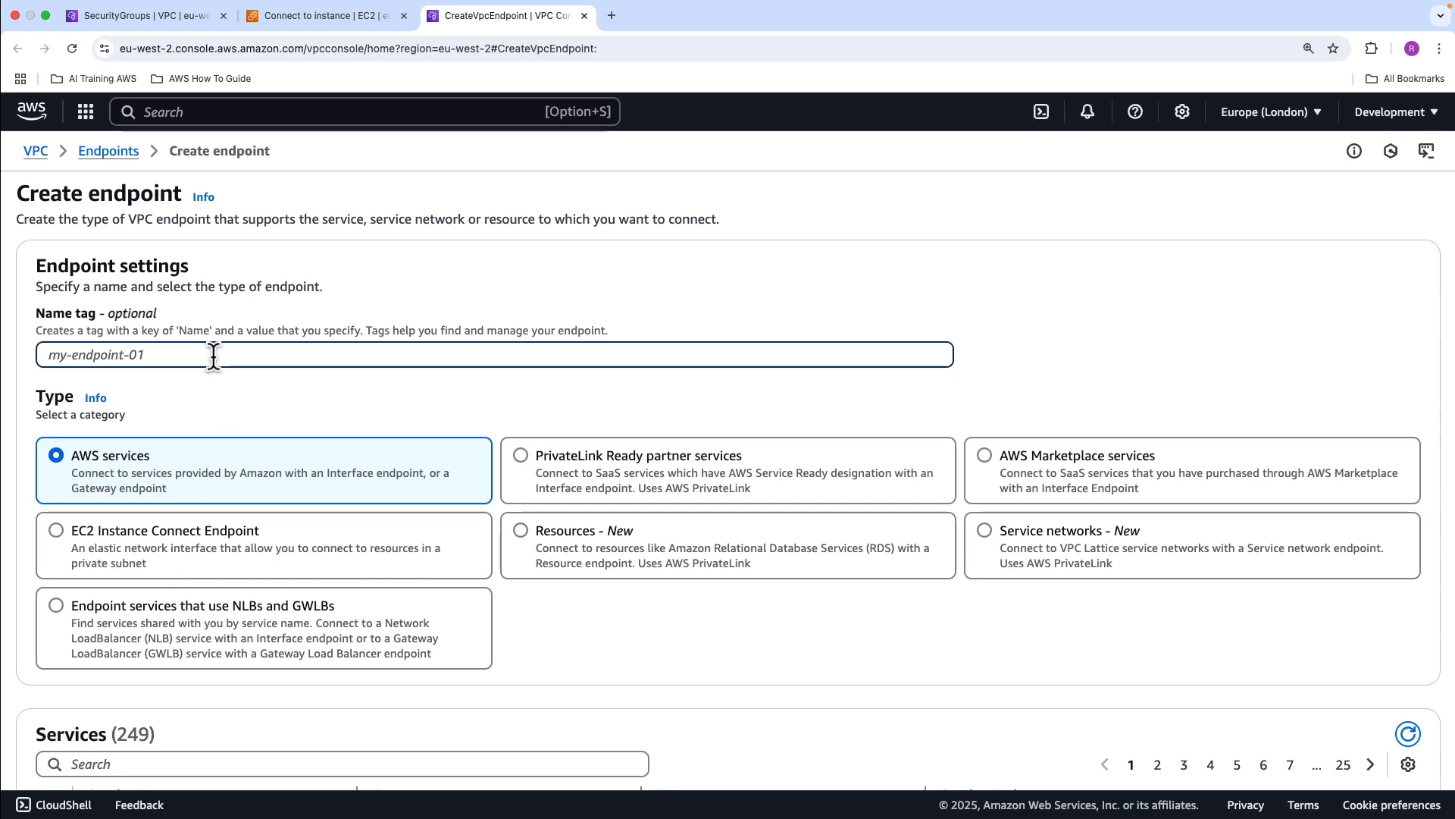
pyautogui.write('sandbox')
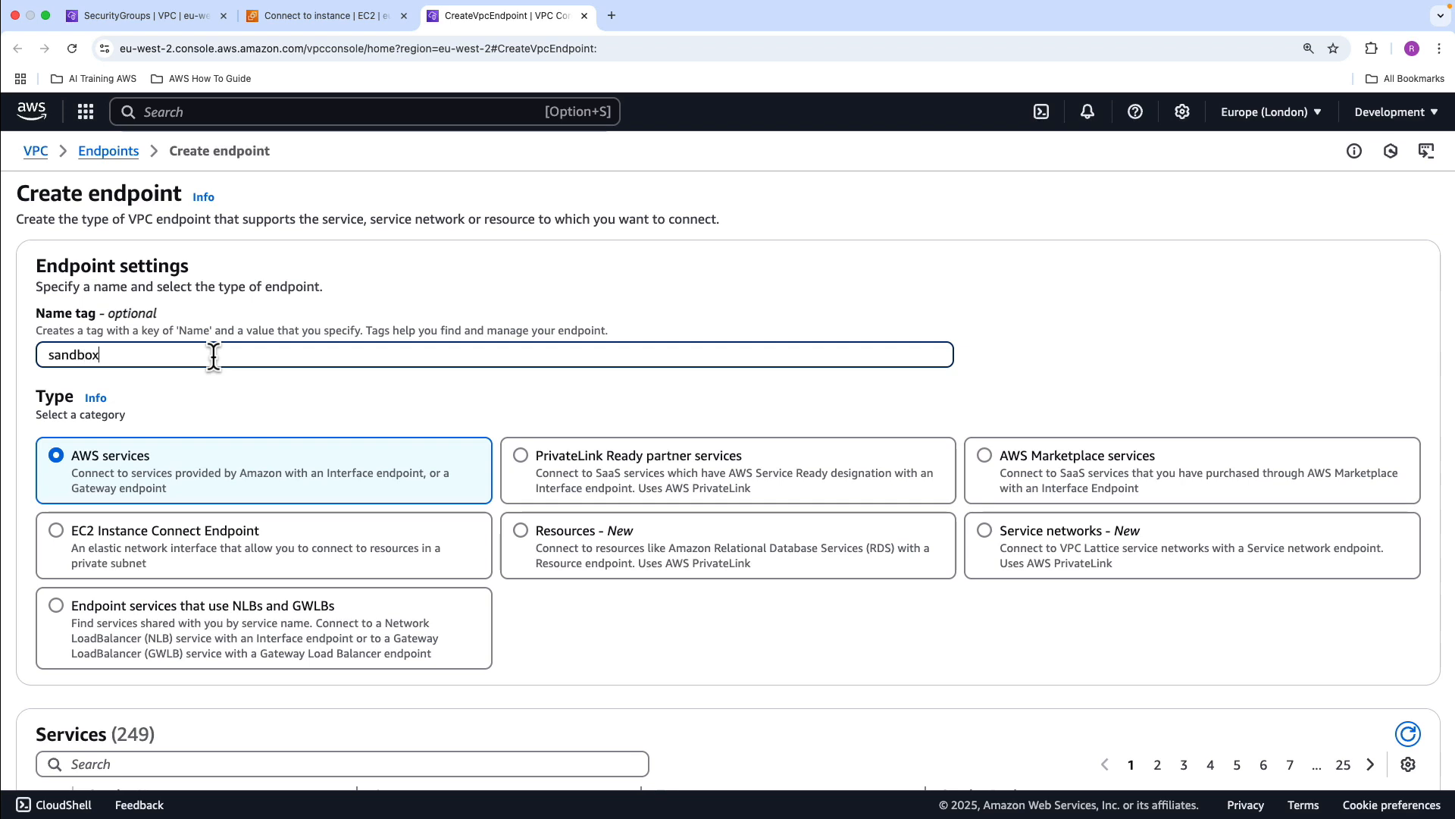
pyautogui.write('-ec2-endpoint-interface')
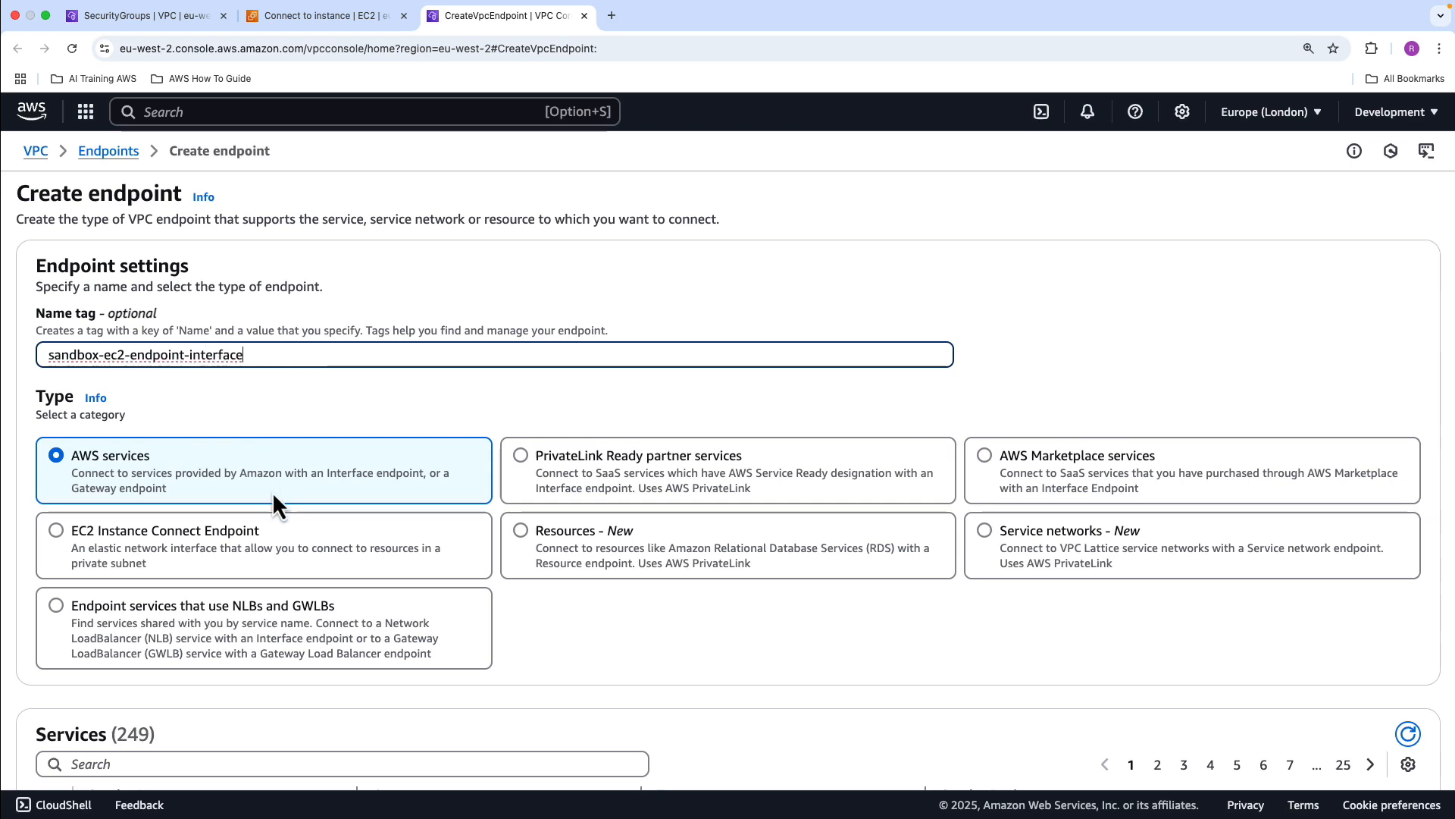
pyautogui.scroll(-1, 271, 491)
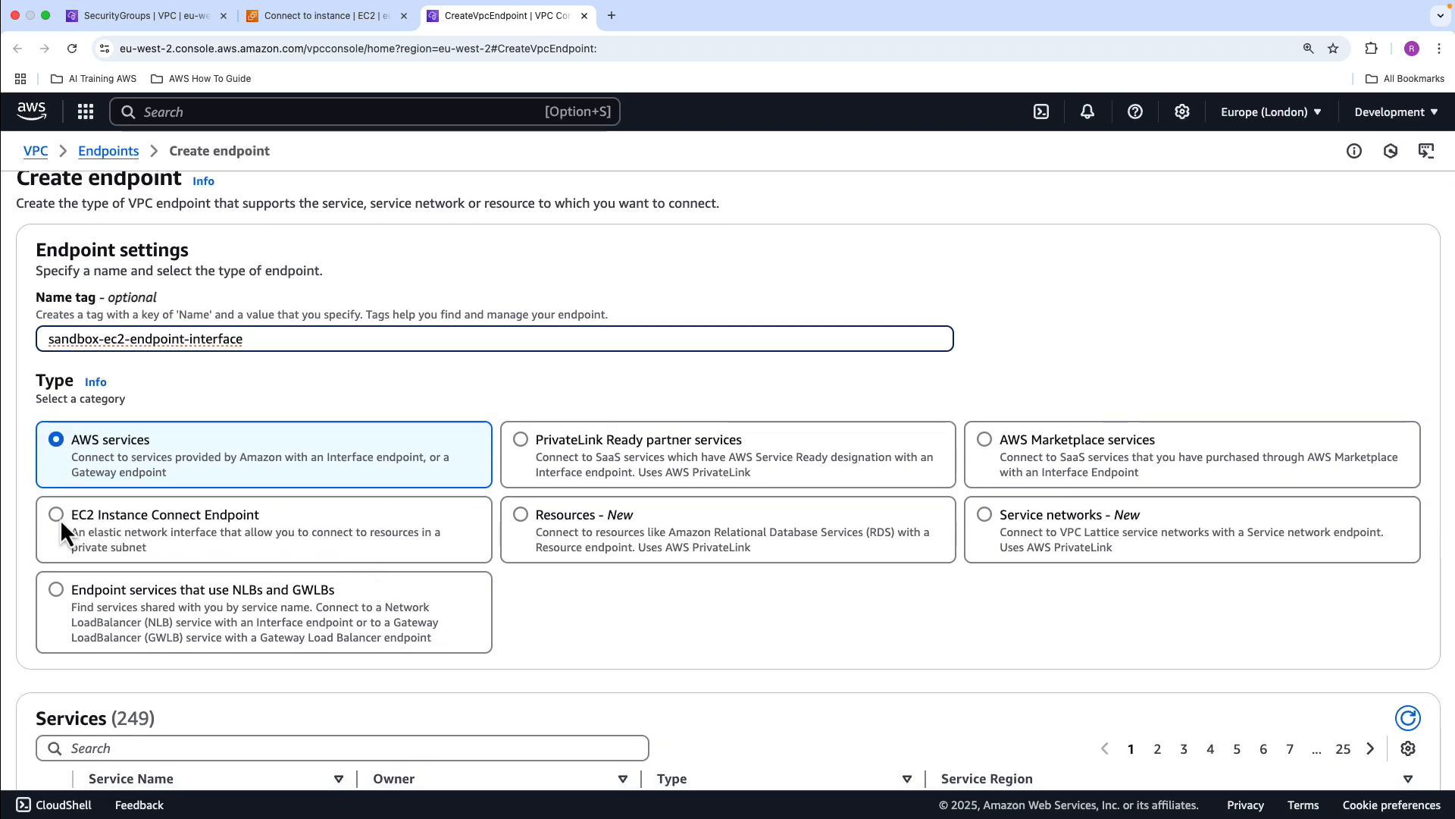
pyautogui.click(60, 518)
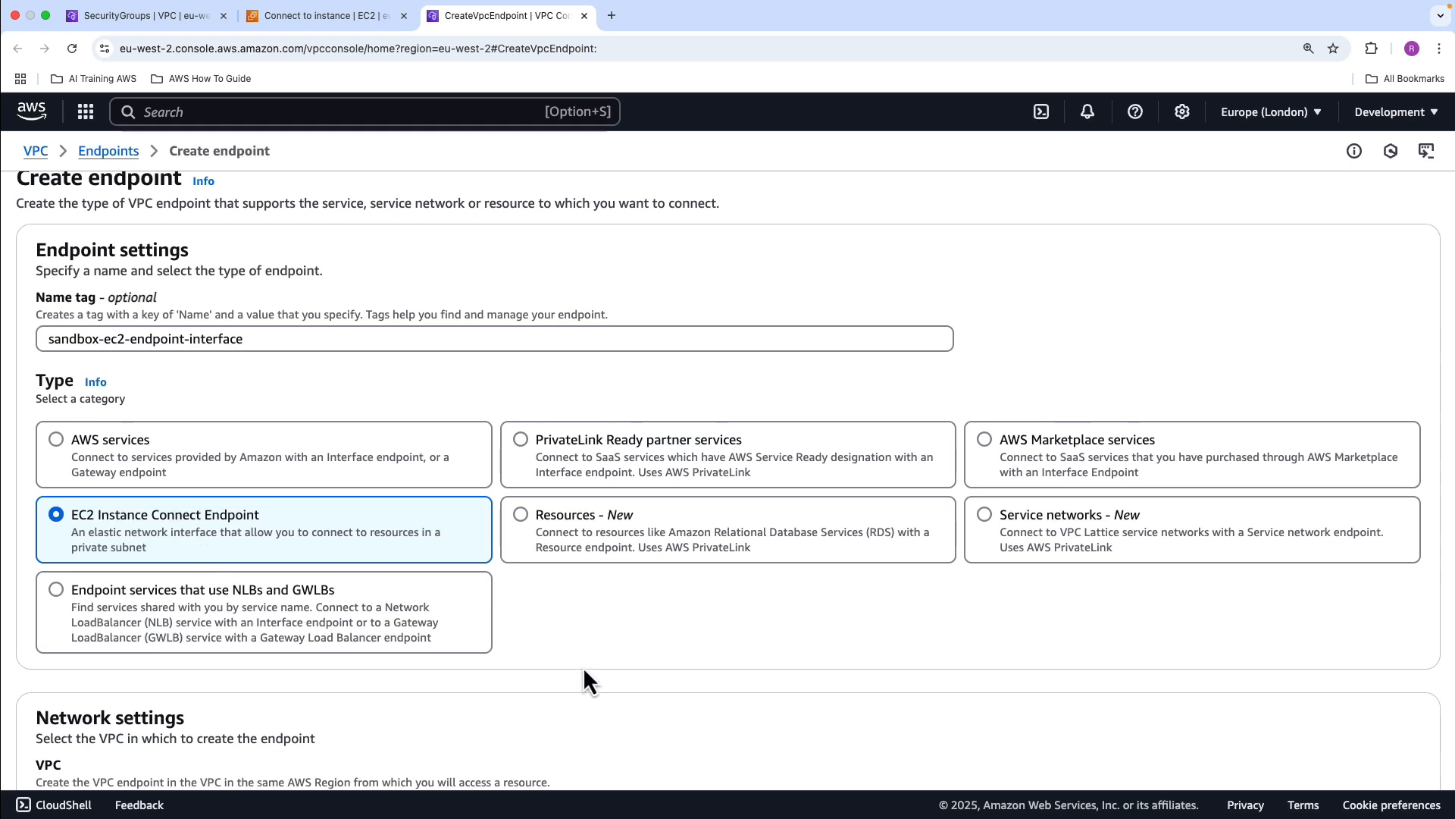
# Place the endpoint in sandbox-vpc, leave Preserve Client IP off, and assign the security group sandbox-app-sg
pyautogui.scroll(-3, 584, 666)
pyautogui.click(323, 656)
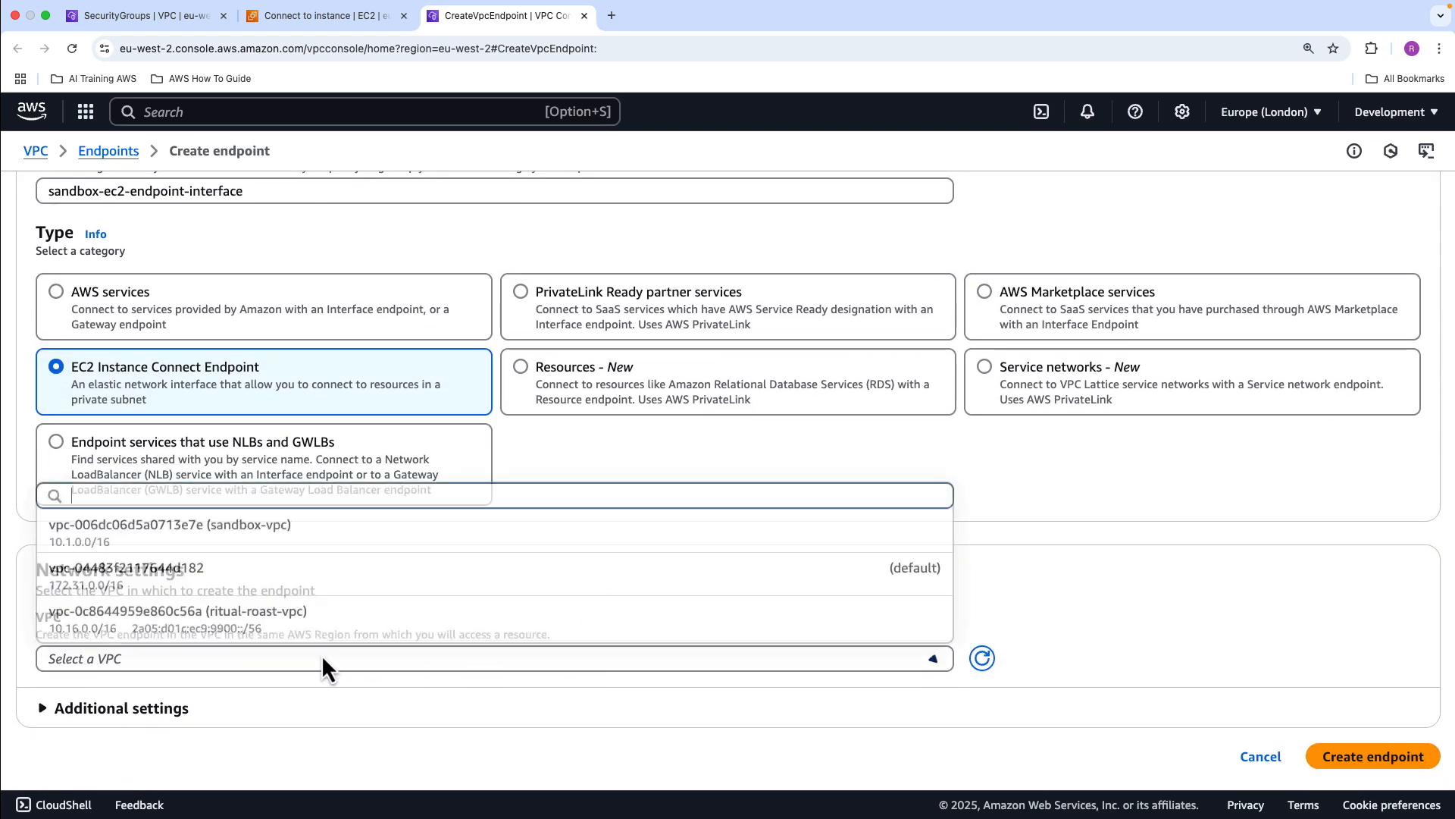
pyautogui.click(201, 544)
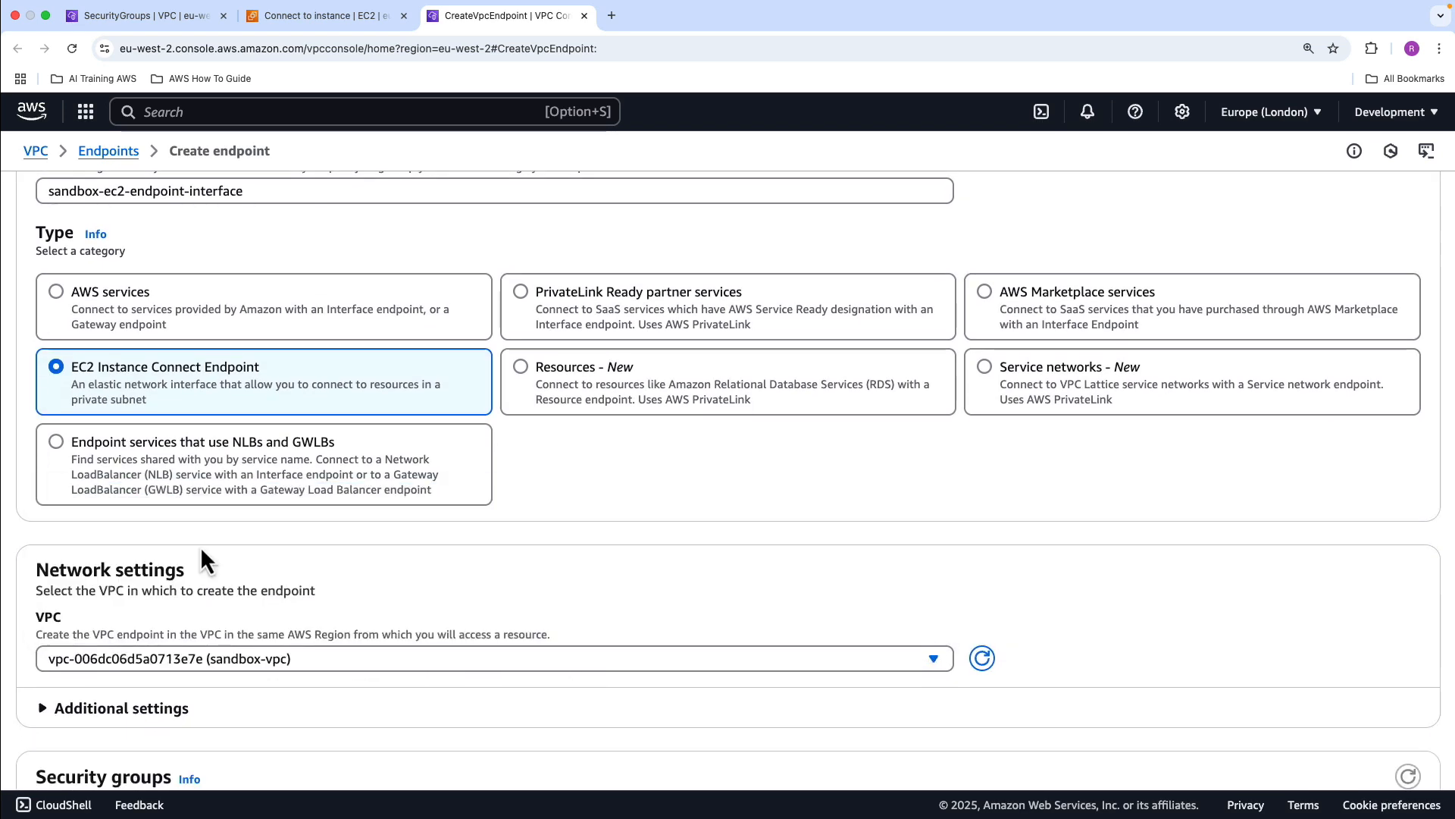
pyautogui.scroll(-2, 271, 580)
pyautogui.click(49, 544)
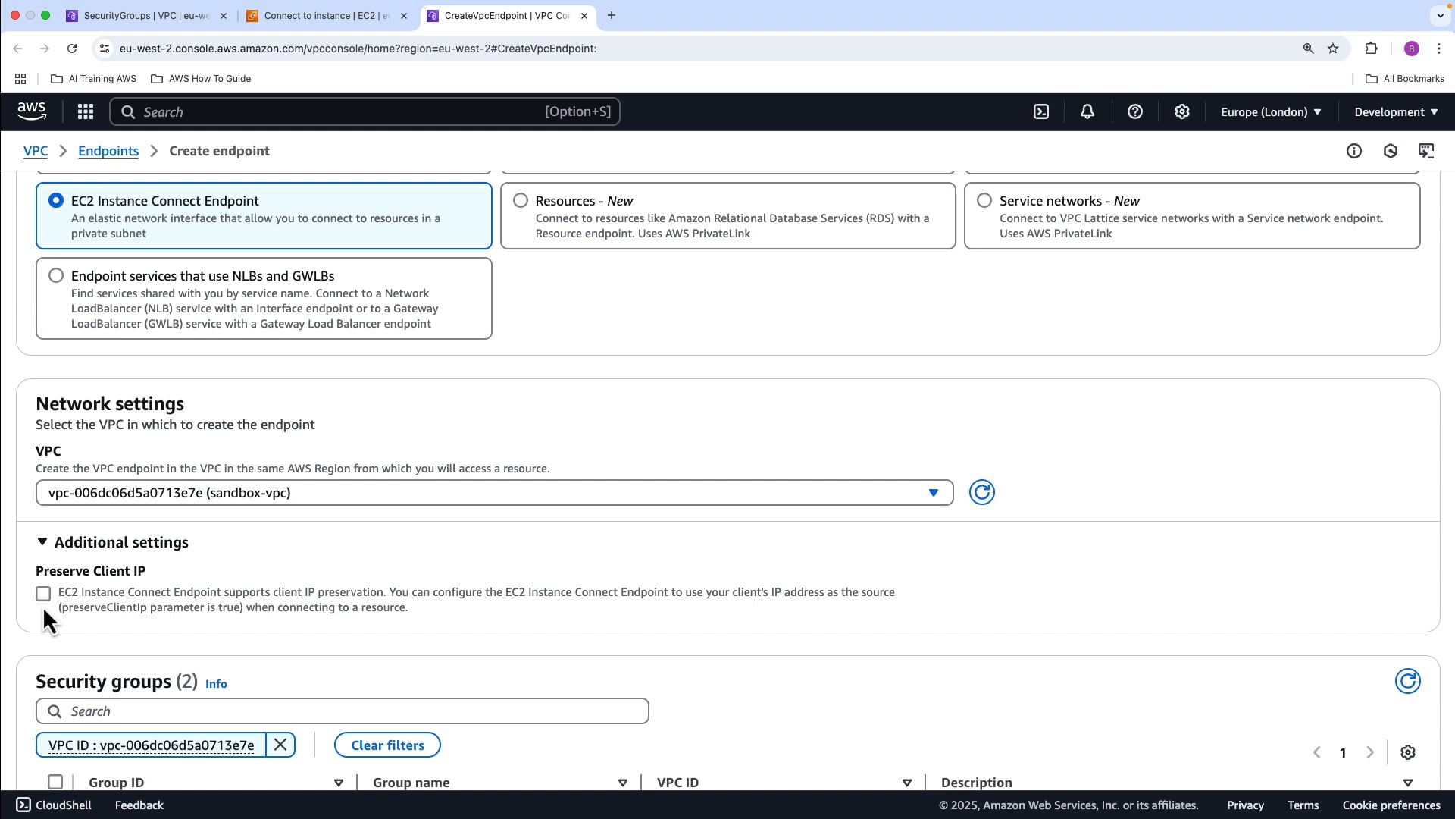
pyautogui.scroll(-3, 356, 576)
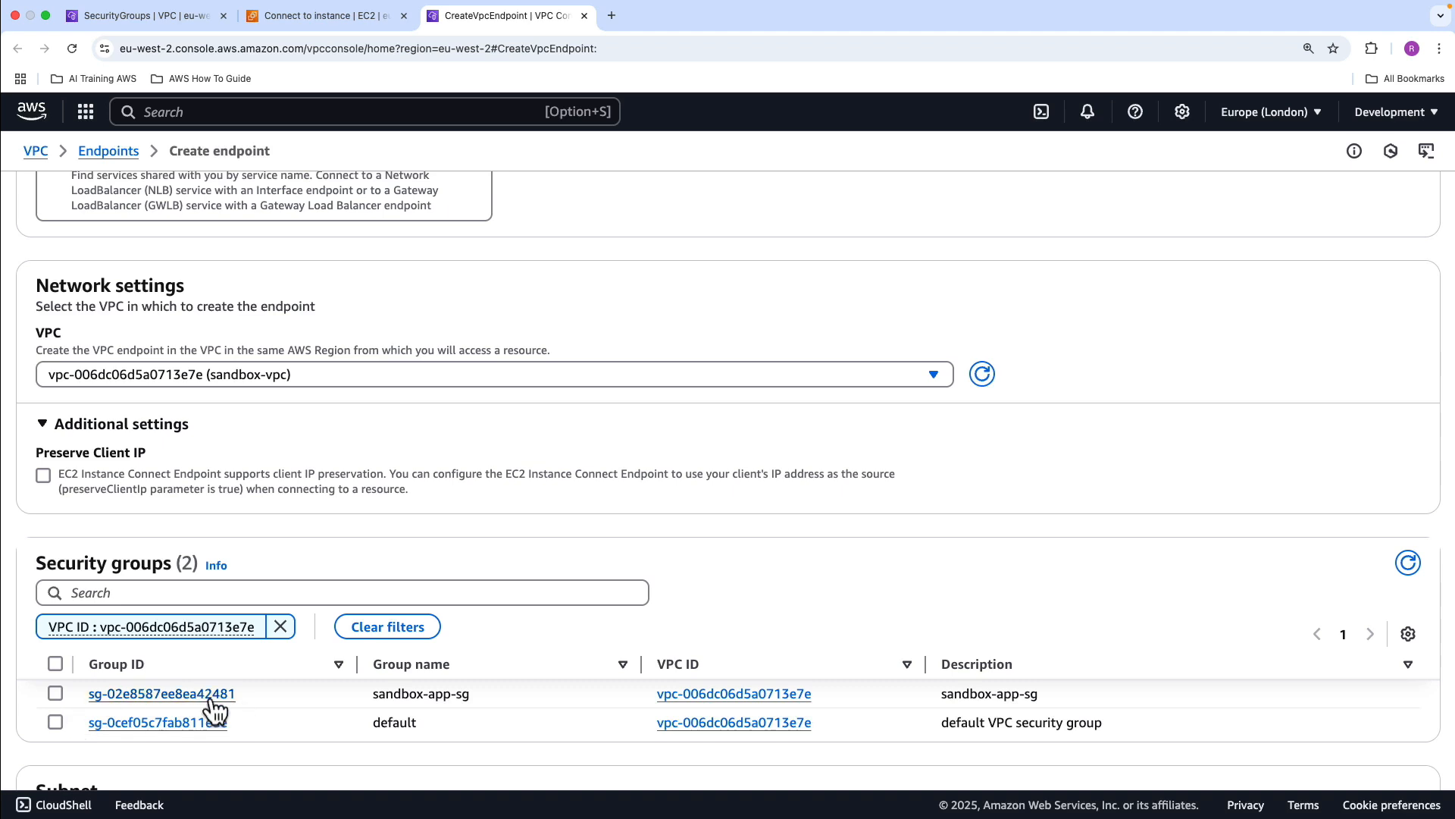
pyautogui.click(54, 692)
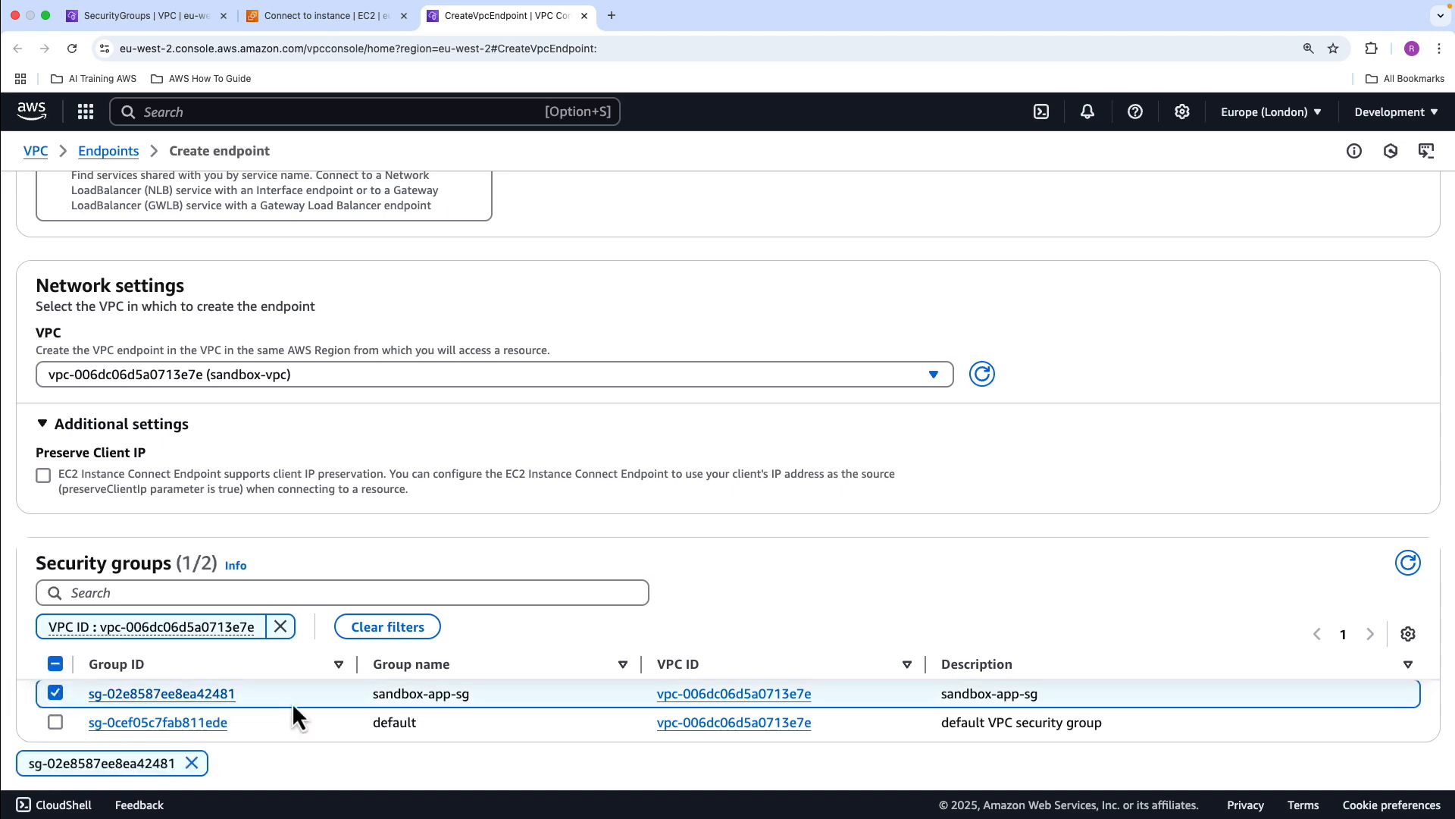
# Choose the subnet sandbox-privatesub-01 for the endpoint and create it
pyautogui.scroll(-2, 512, 606)
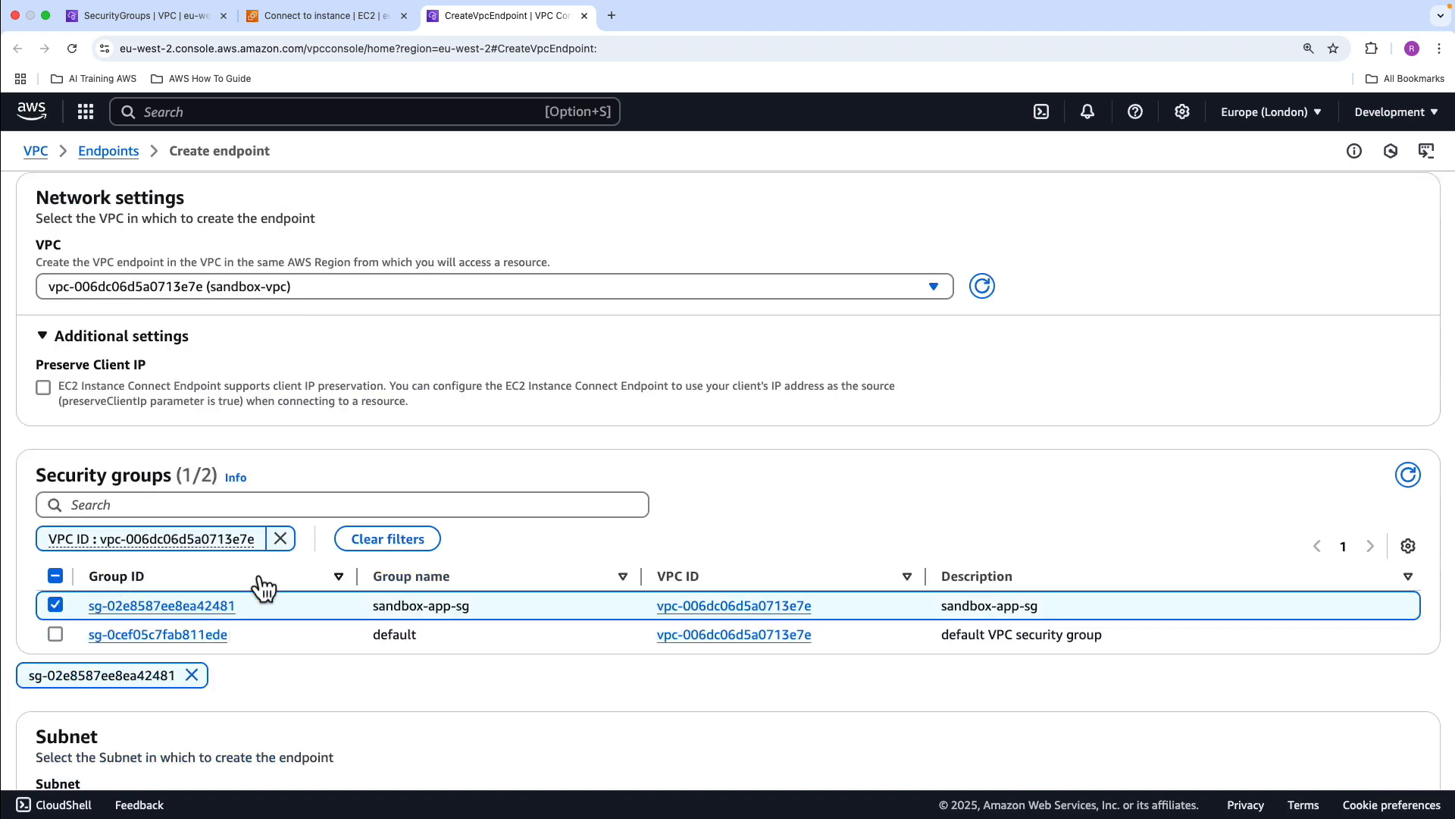
pyautogui.scroll(-3, 260, 587)
pyautogui.scroll(-4, 266, 618)
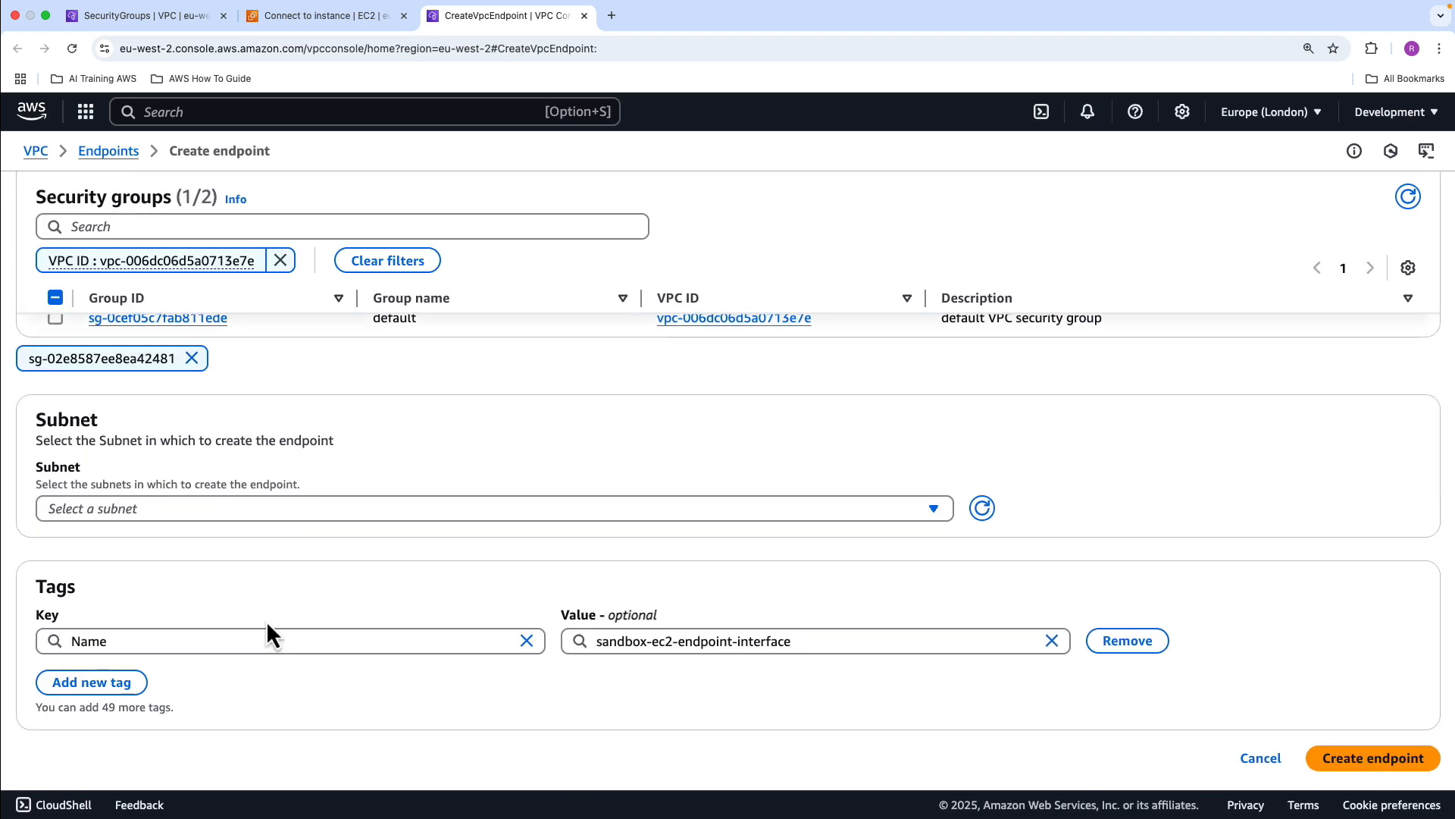
pyautogui.click(257, 512)
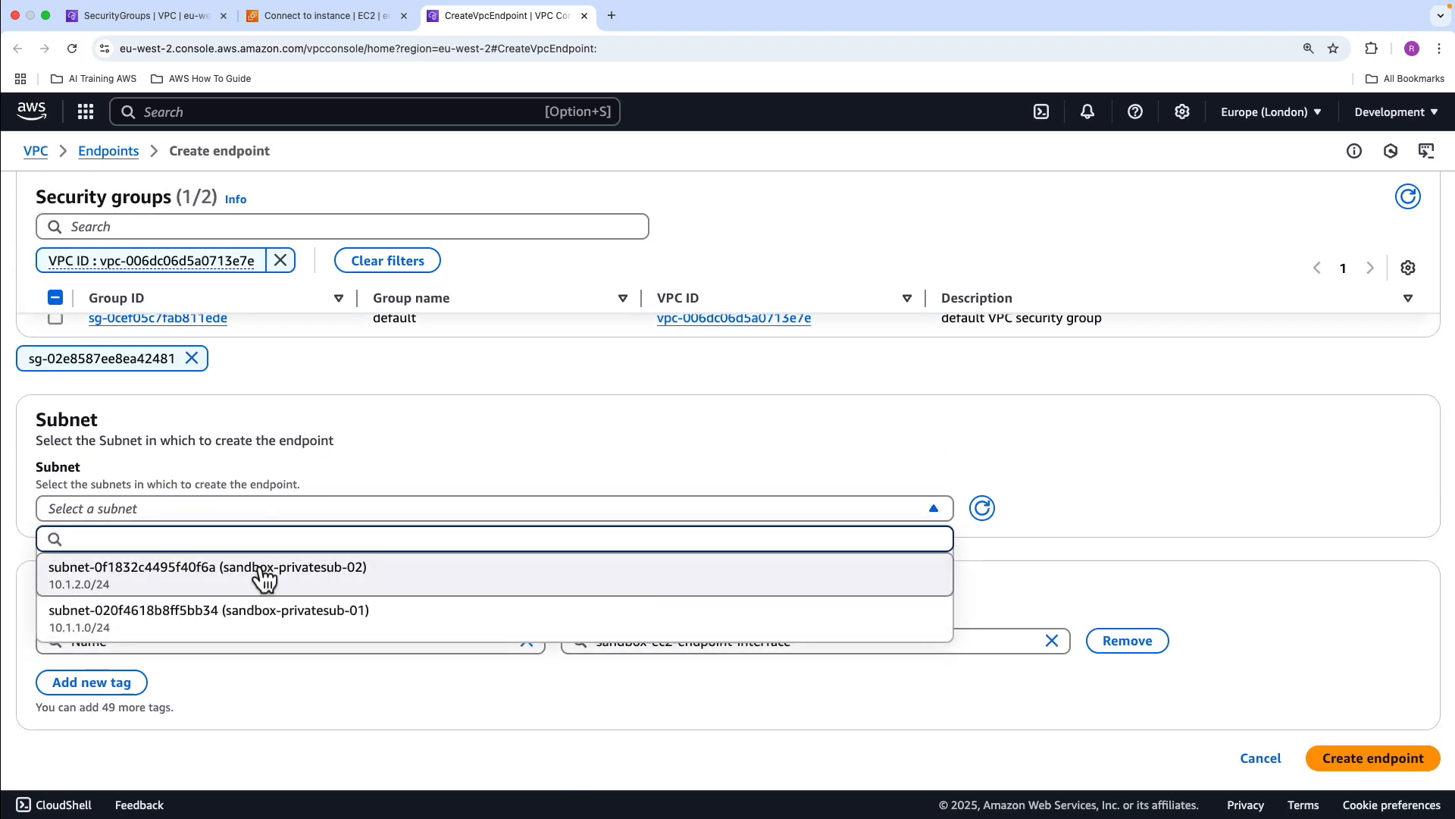
pyautogui.click(251, 609)
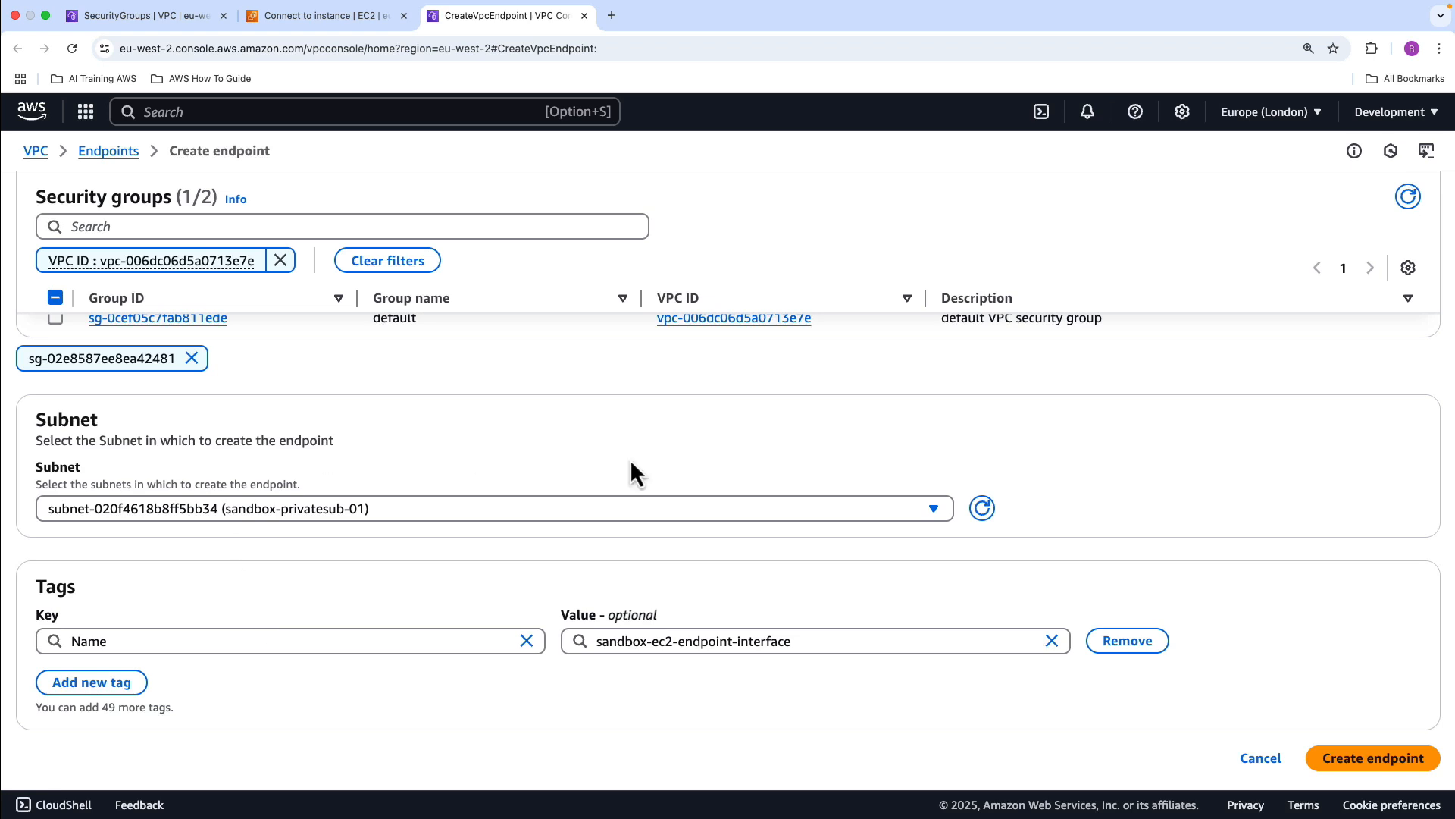
pyautogui.scroll(-1, 700, 536)
pyautogui.click(1364, 753)
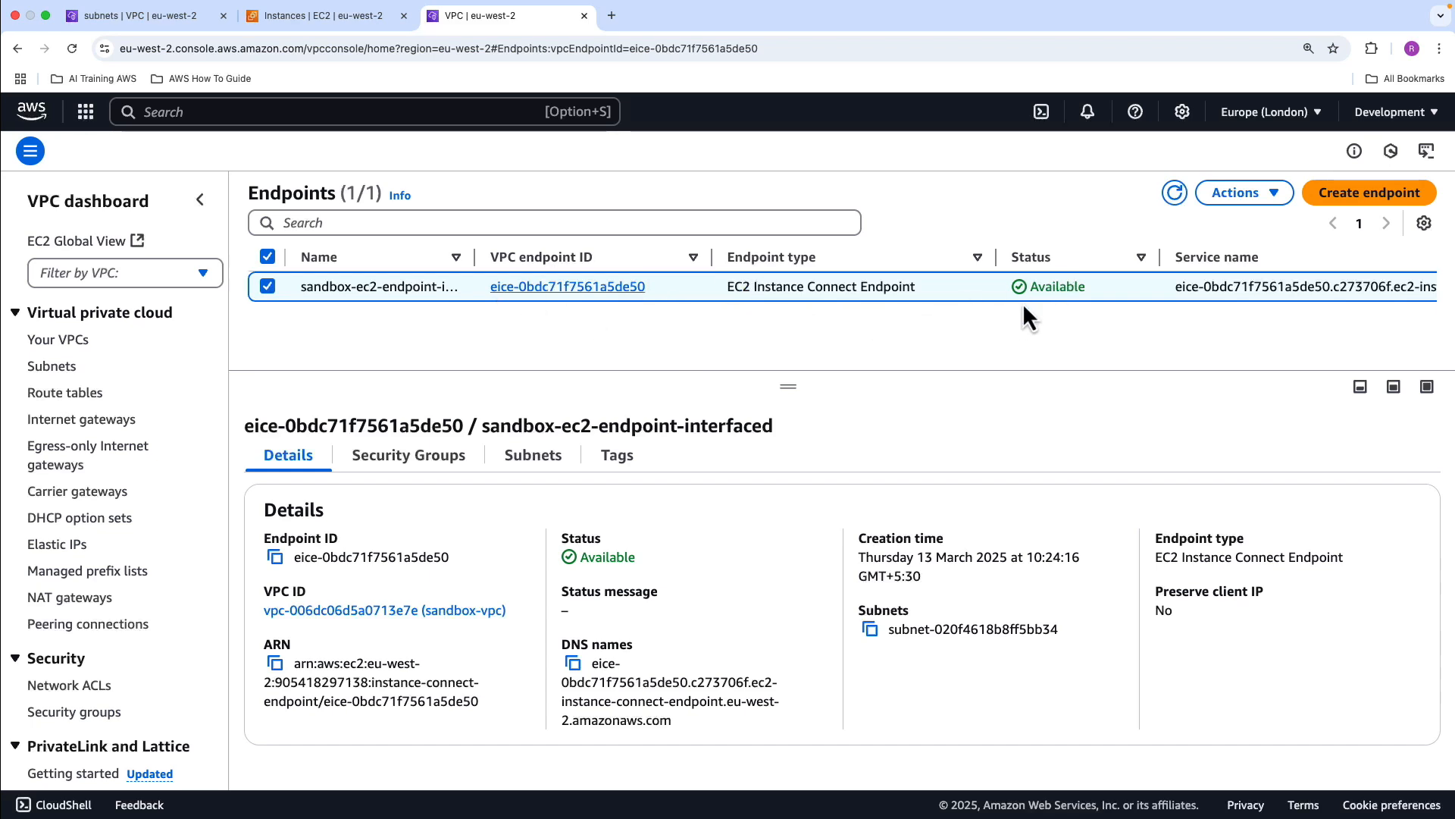
# Return to the EC2 instances, open the connection options for the running sandbox-instance-01, and choose connection through an EC2 Instance Connect Endpoint
pyautogui.click(321, 18)
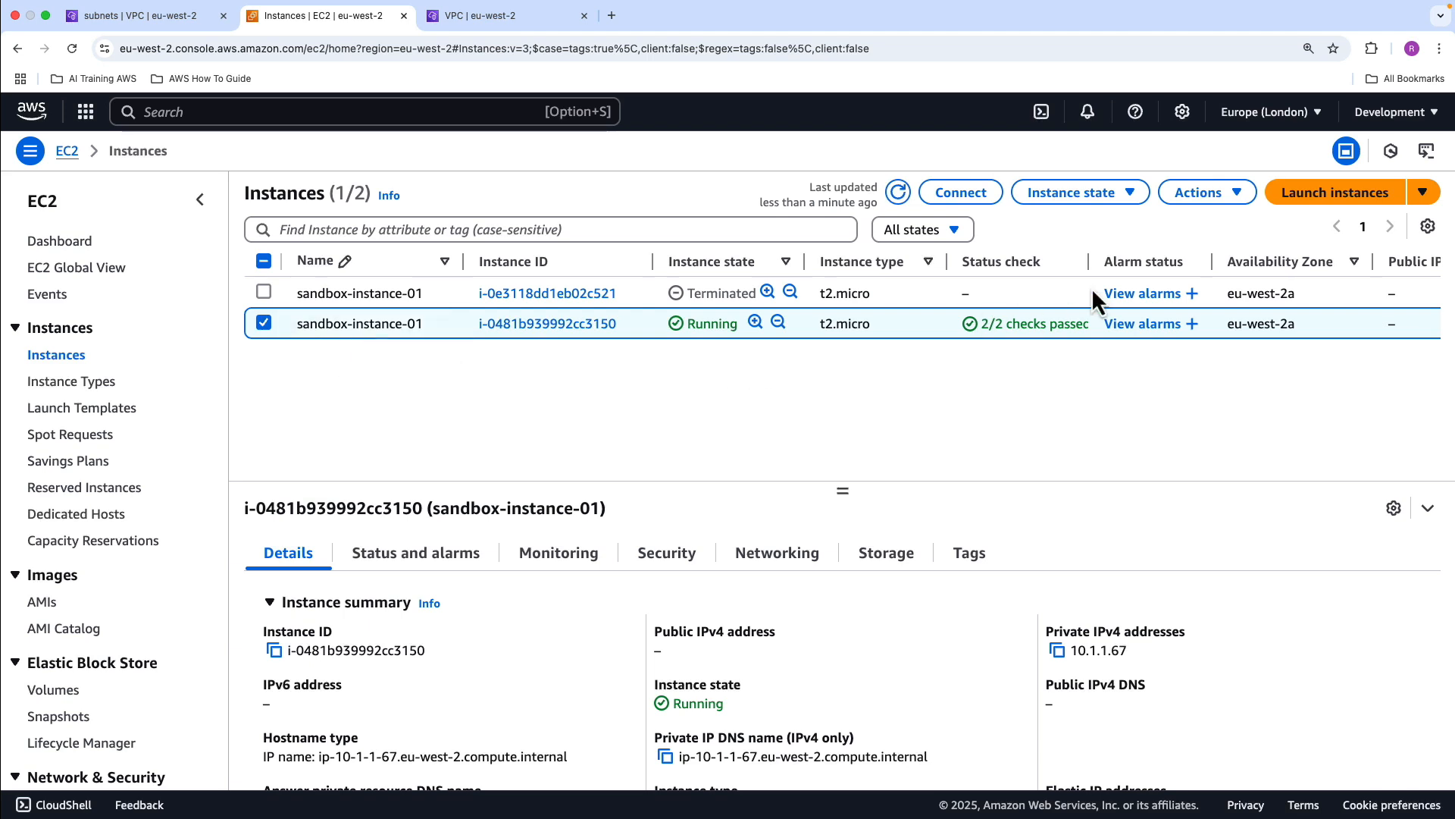
pyautogui.click(956, 194)
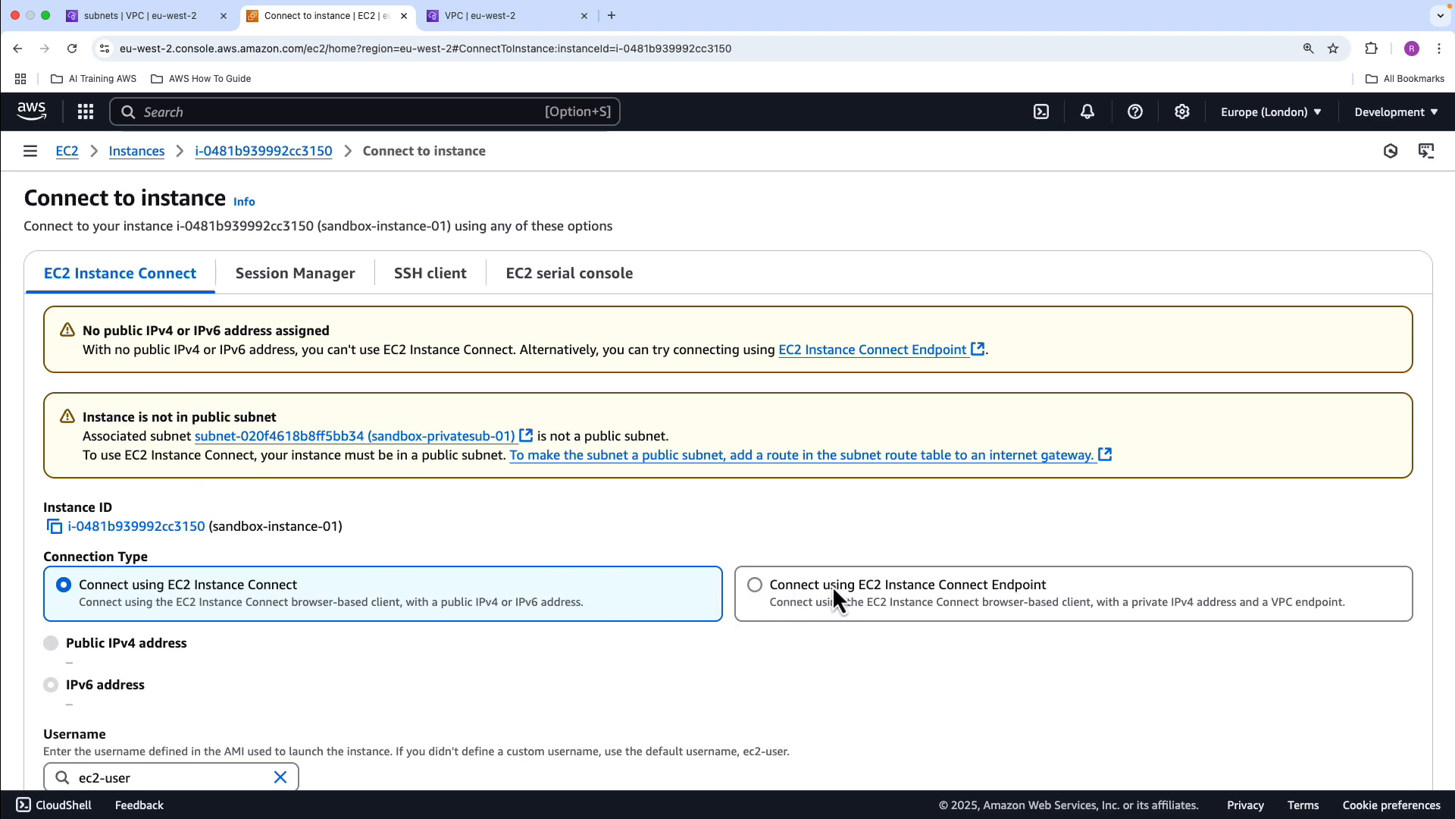
pyautogui.click(754, 586)
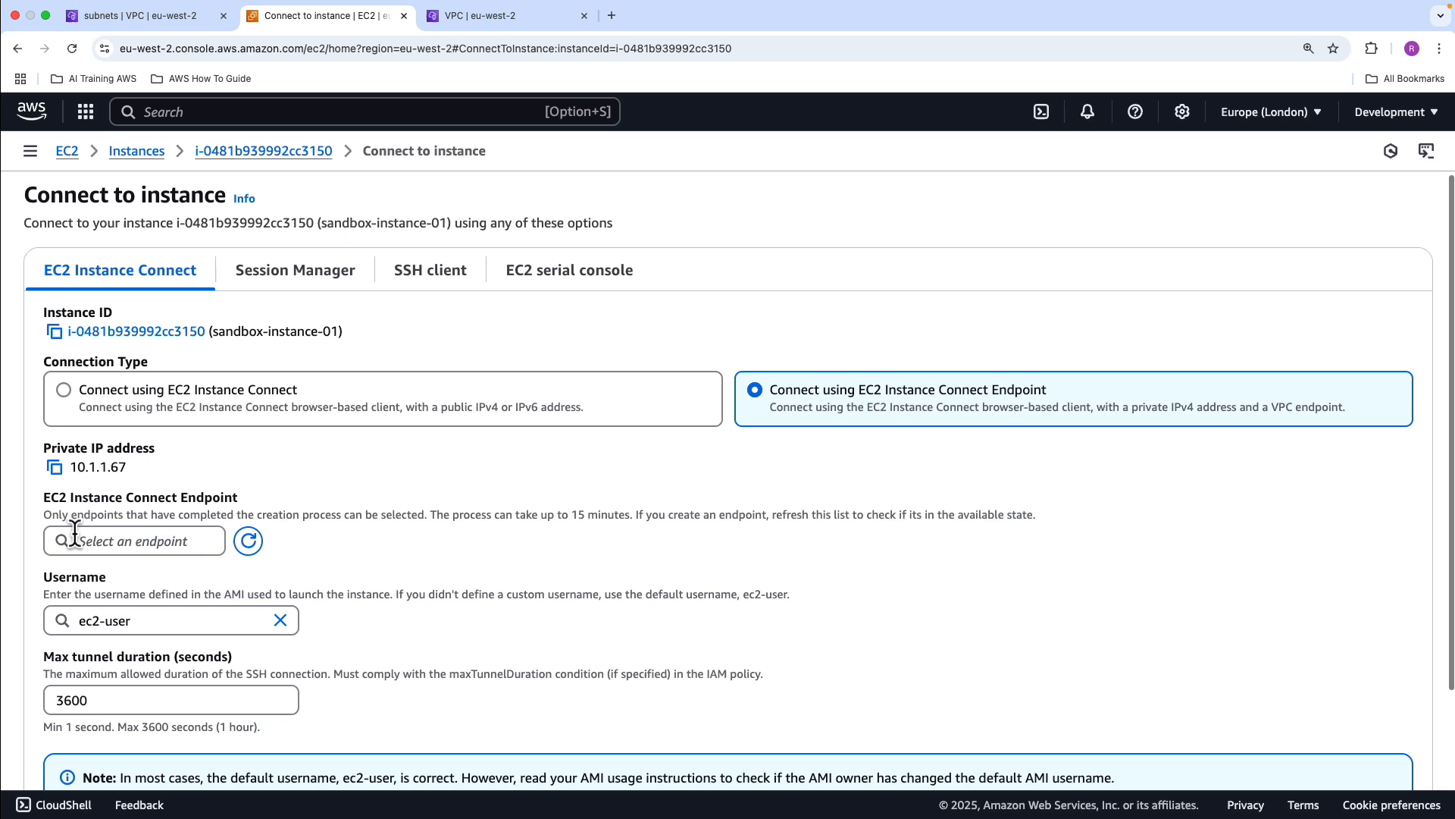
# Select the endpoint sandbox-ec2-endpoint-interfaced for the connection, checking its endpoint ID against the VPC endpoints list
pyautogui.click(173, 542)
pyautogui.click(189, 644)
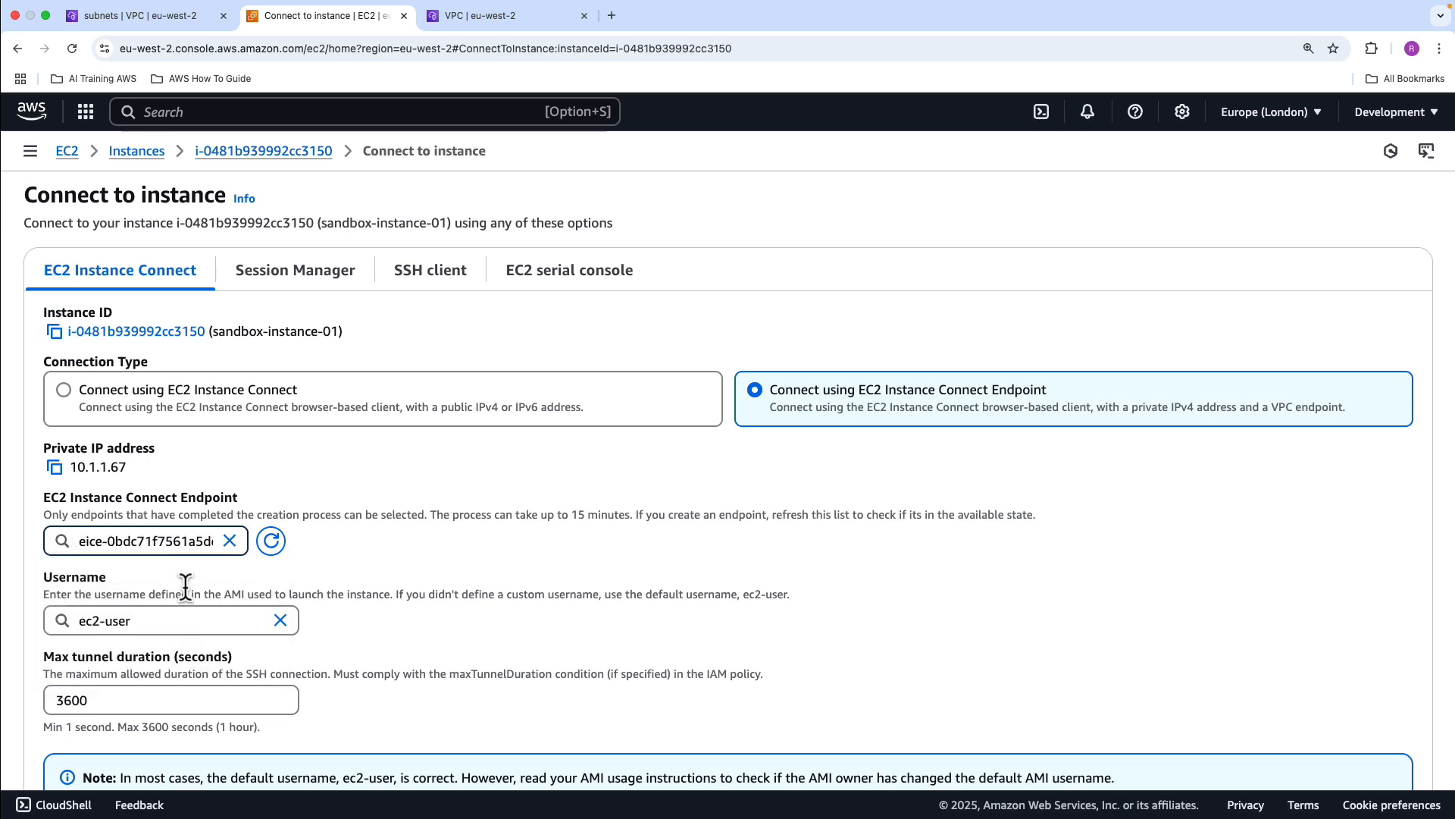
pyautogui.click(199, 542)
pyautogui.click(452, 21)
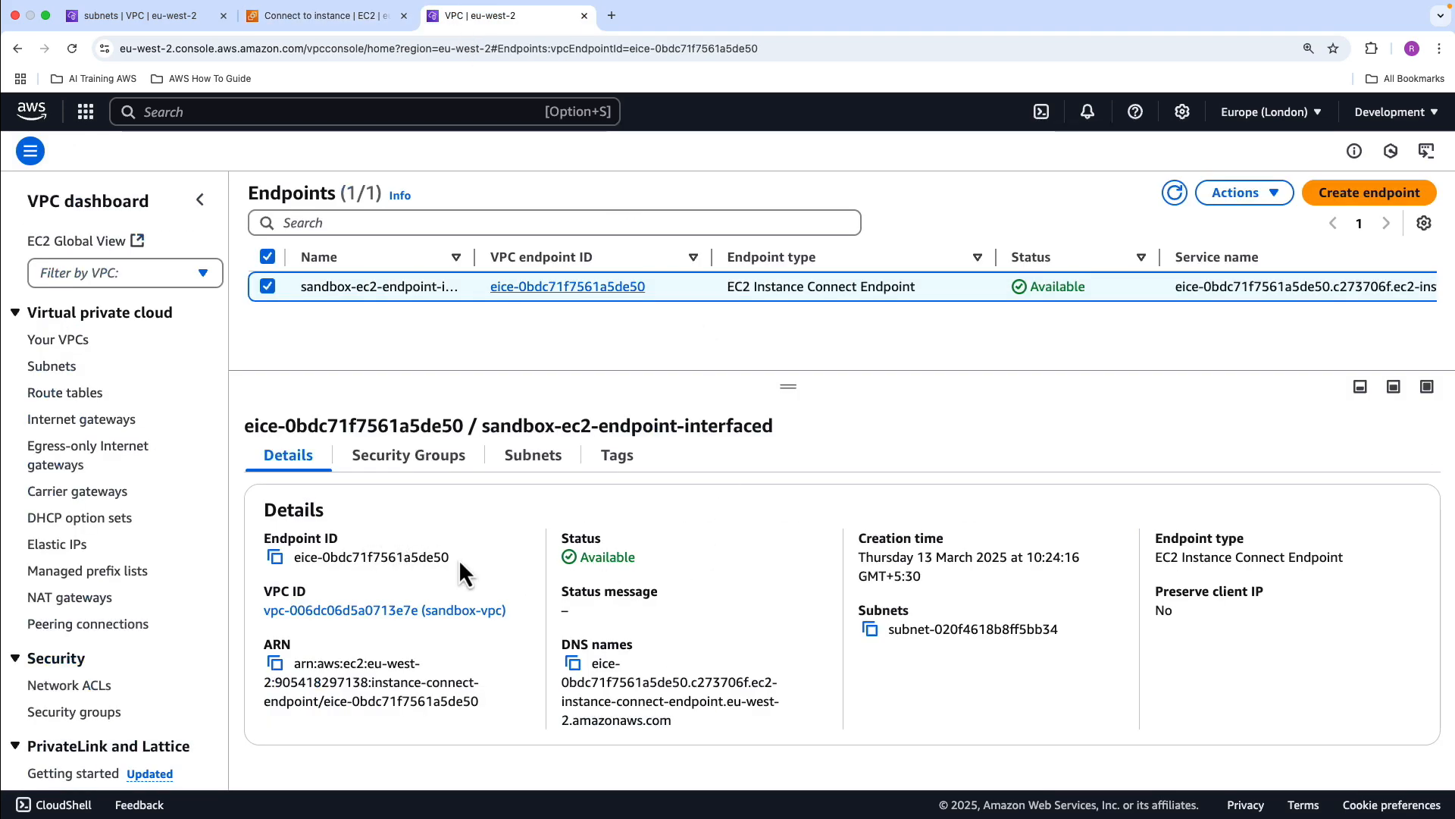
pyautogui.click(354, 21)
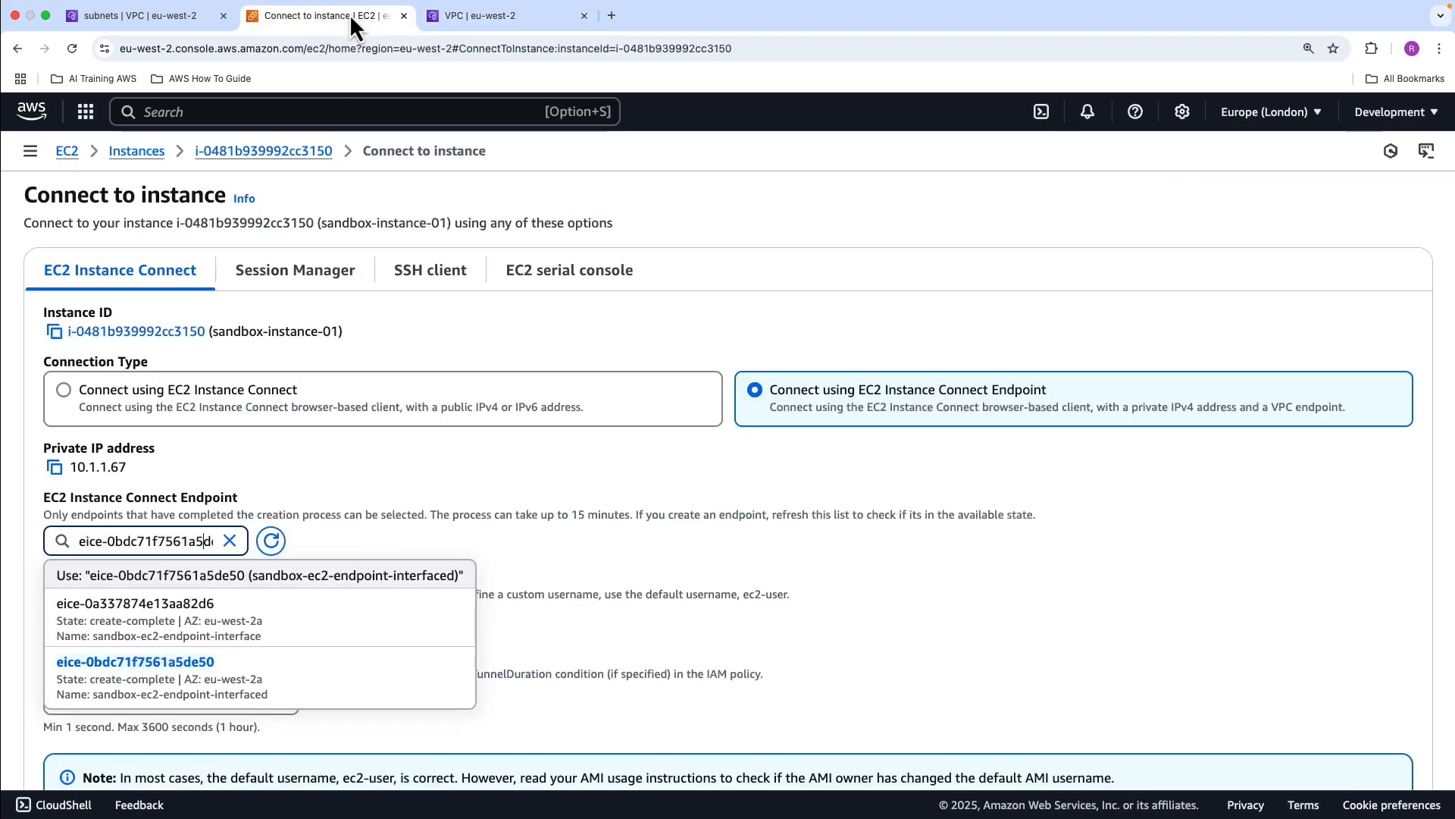
pyautogui.click(250, 666)
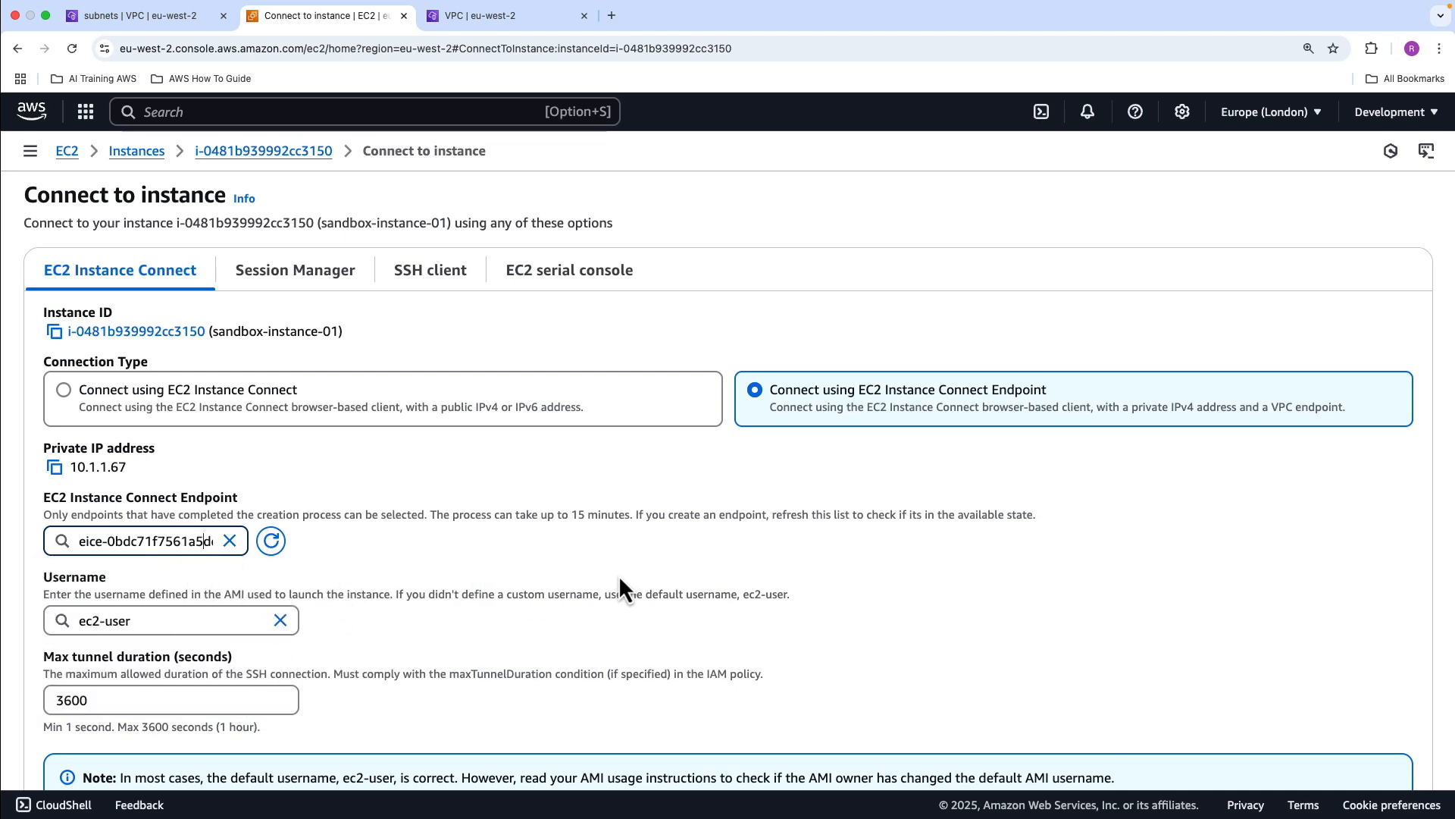
# Connect to sandbox-instance-01 through the selected endpoint and run sudo su and pwd in its terminal
pyautogui.scroll(-3, 775, 583)
pyautogui.click(1391, 739)
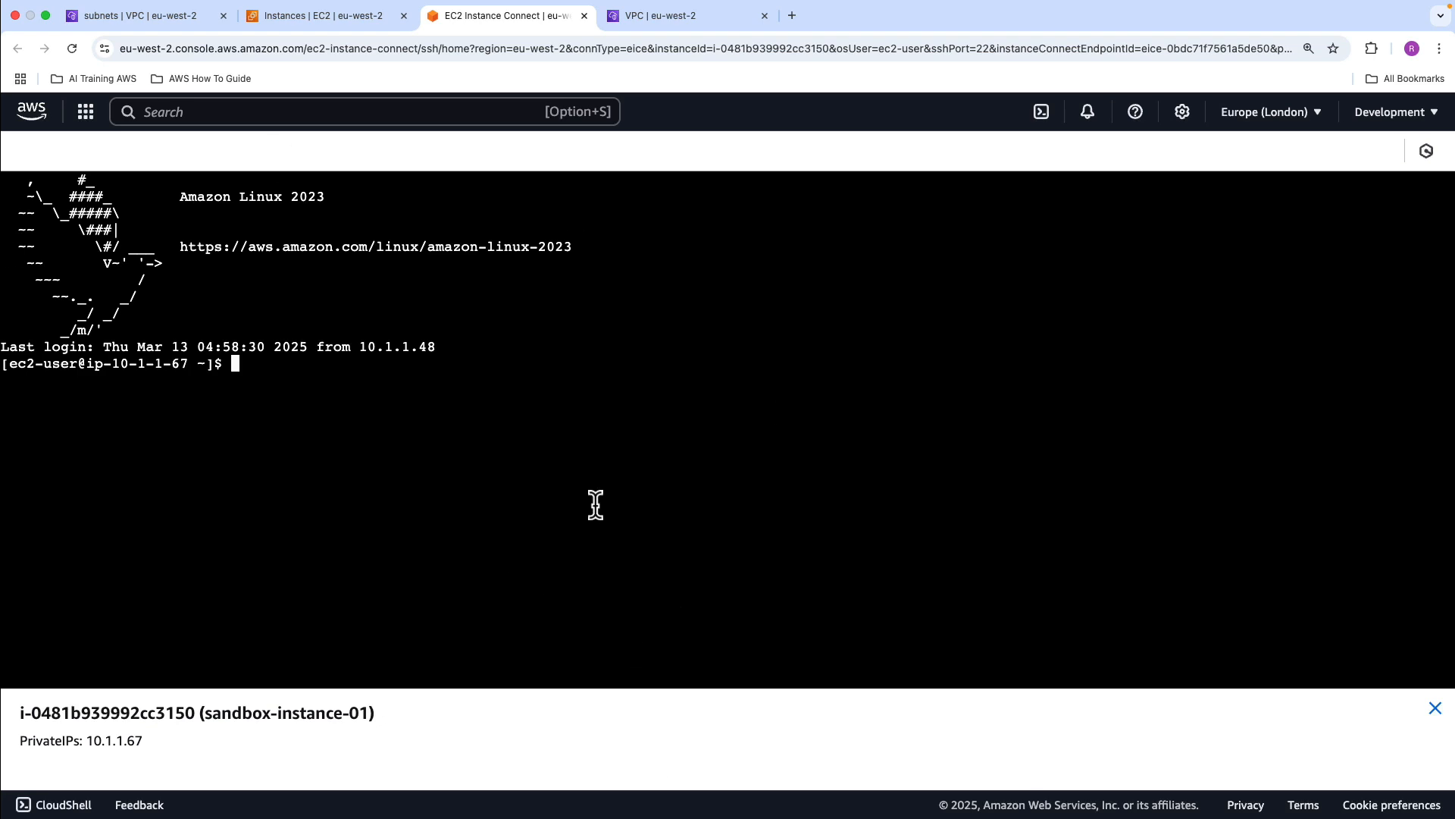
pyautogui.write('sudo su')
pyautogui.press('Return')
pyautogui.write('pwd')
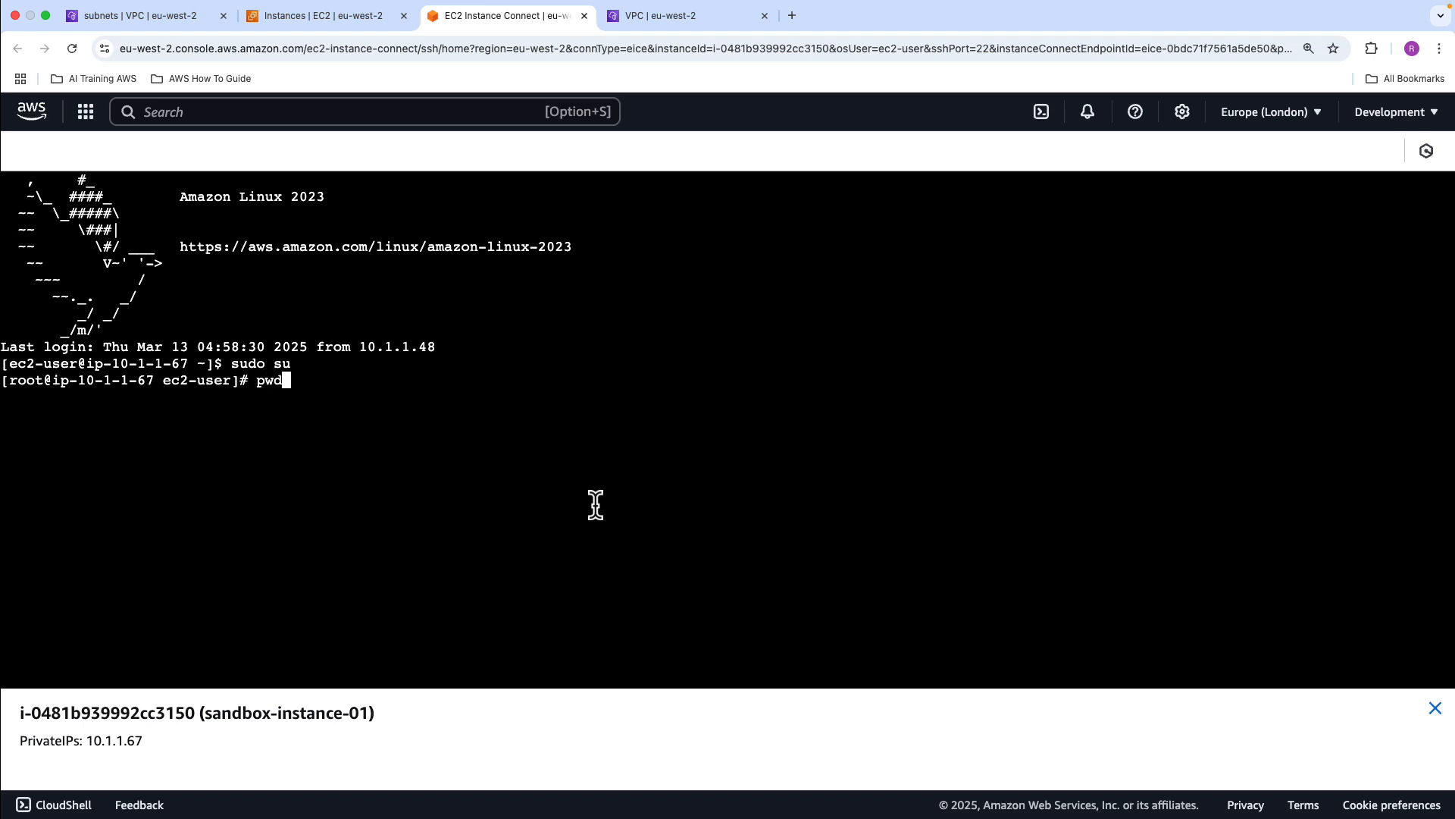
pyautogui.press('Return')
# Try to update the instance's packages with yum update -y, and stop the command
pyautogui.write('yu')
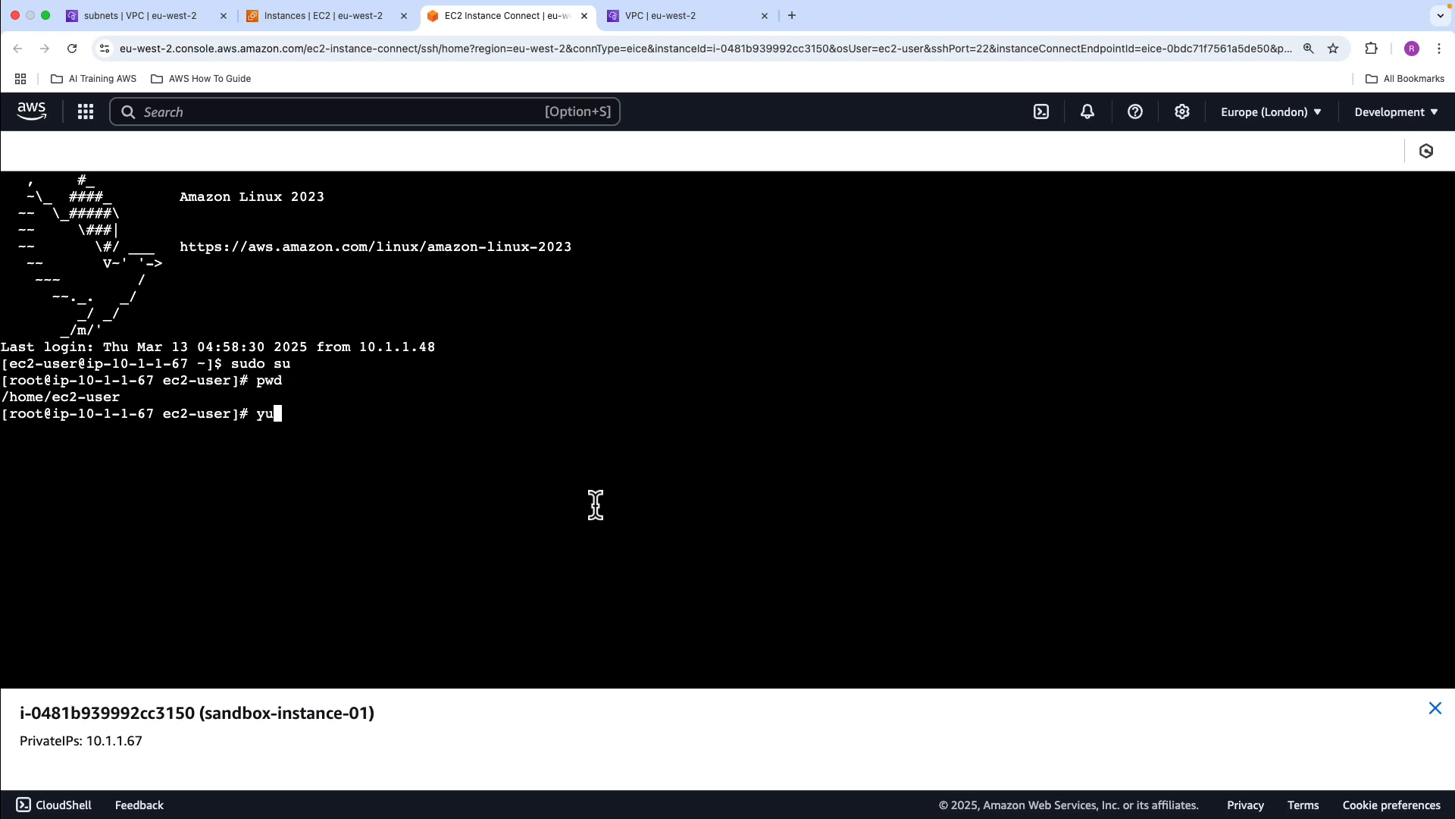
pyautogui.write('m update -y')
pyautogui.press('Return')
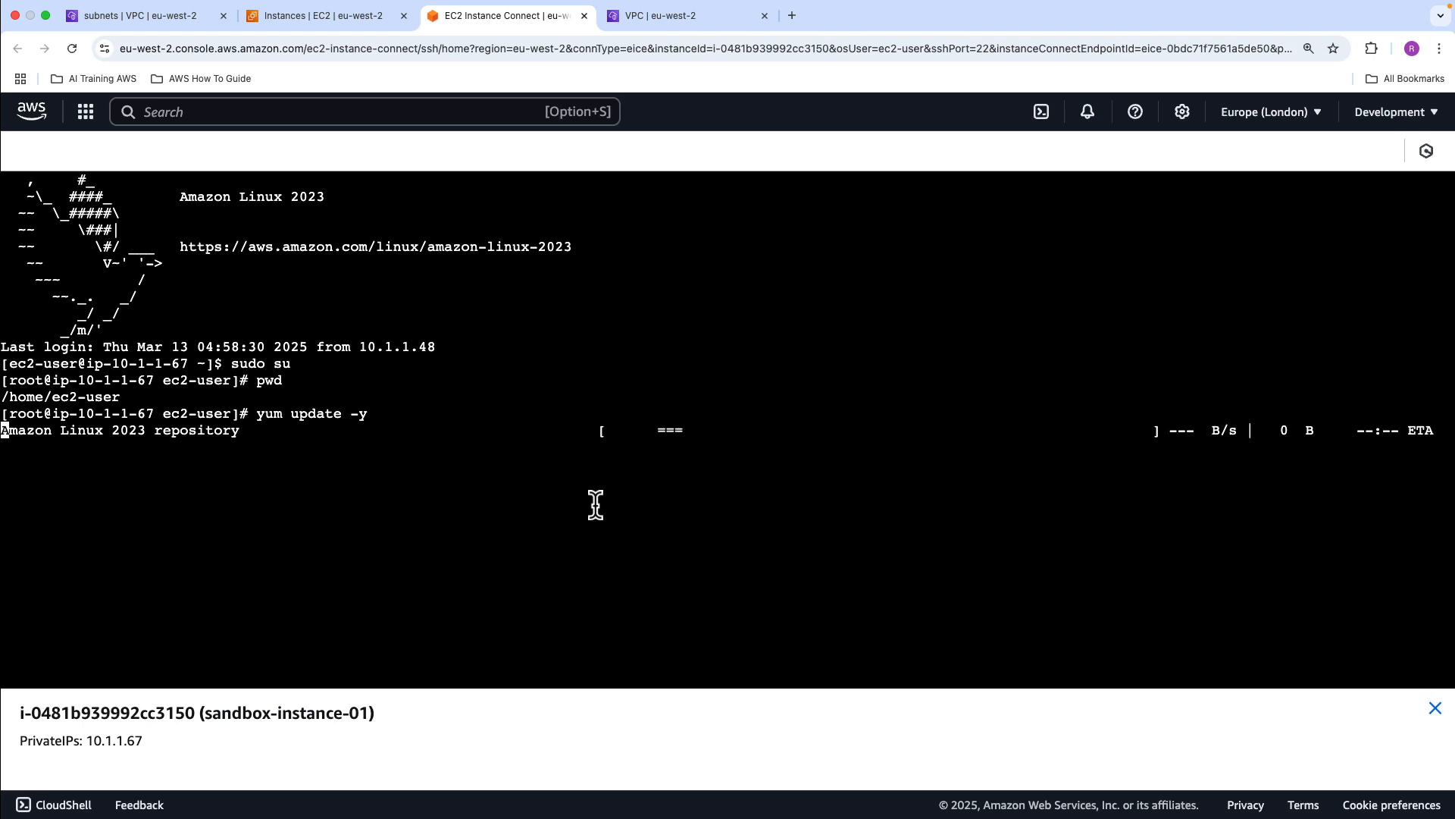
pyautogui.hotkey('ctrl', 'z')
pyautogui.hotkey('ctrl', 'c')
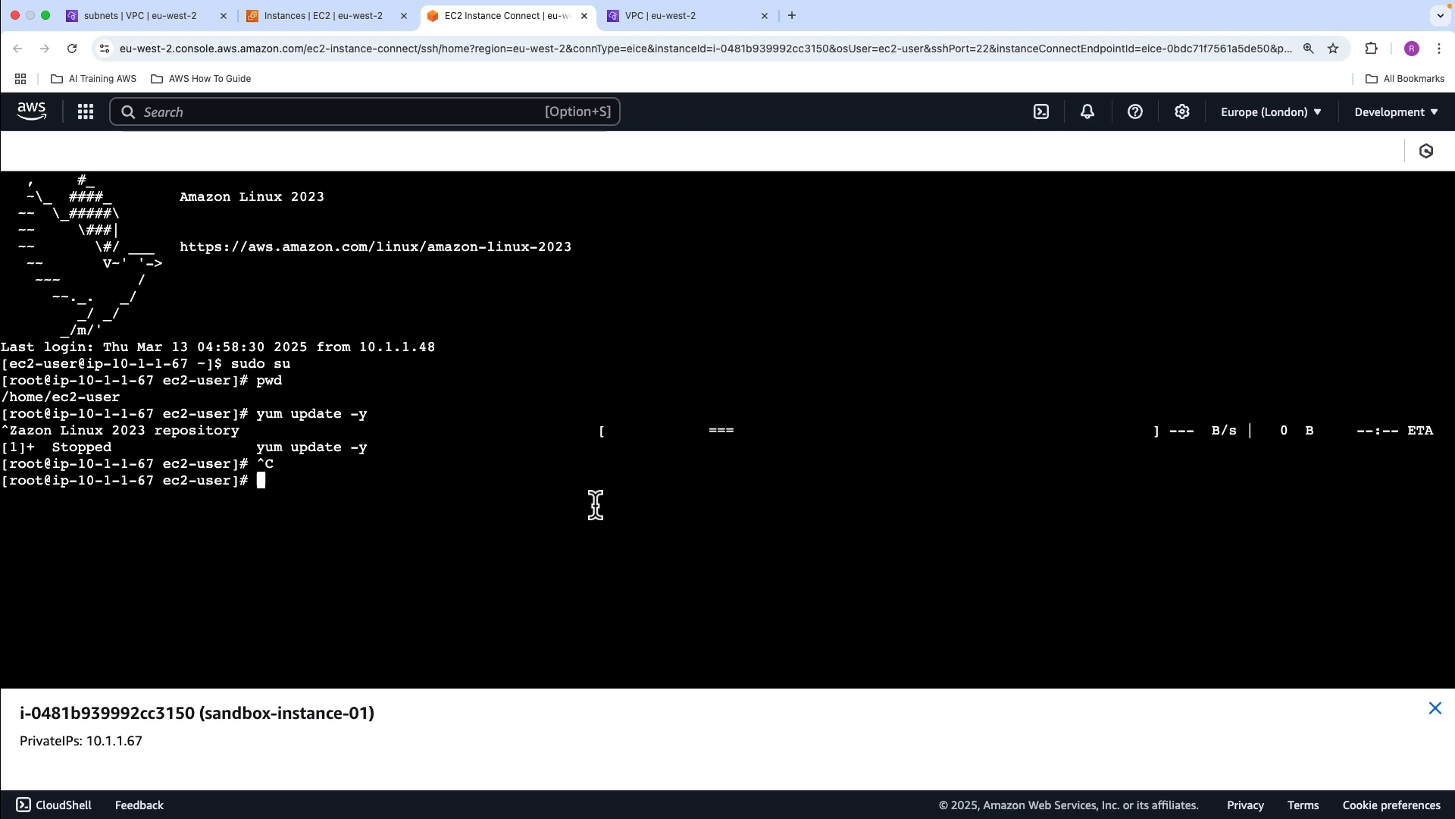
# Test the instance's internet access with ping google.com, and stop the command
pyautogui.write('ping google.com')
pyautogui.press('Return')
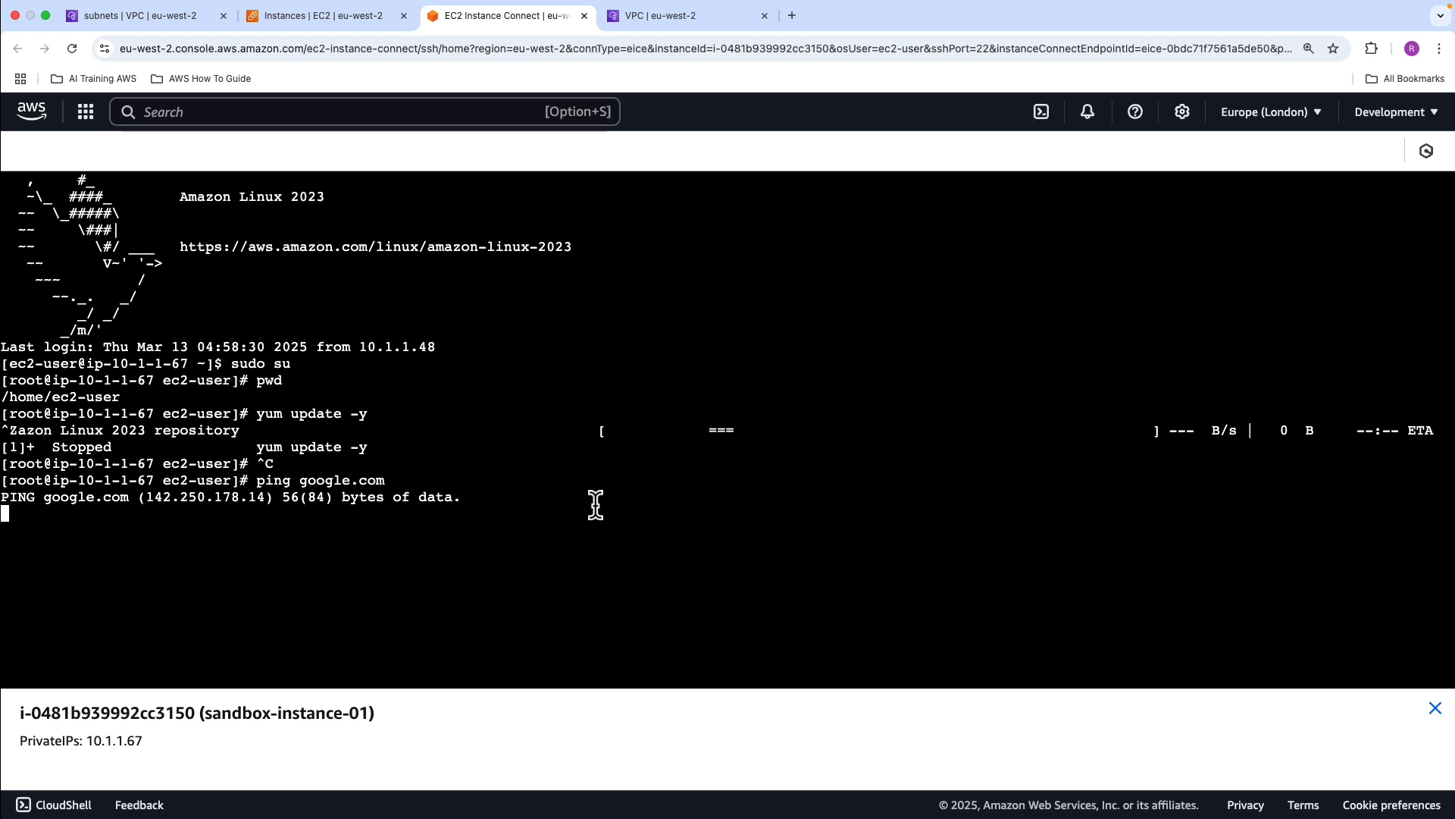
pyautogui.hotkey('ctrl', 'z')
pyautogui.hotkey('ctrl', 'c')
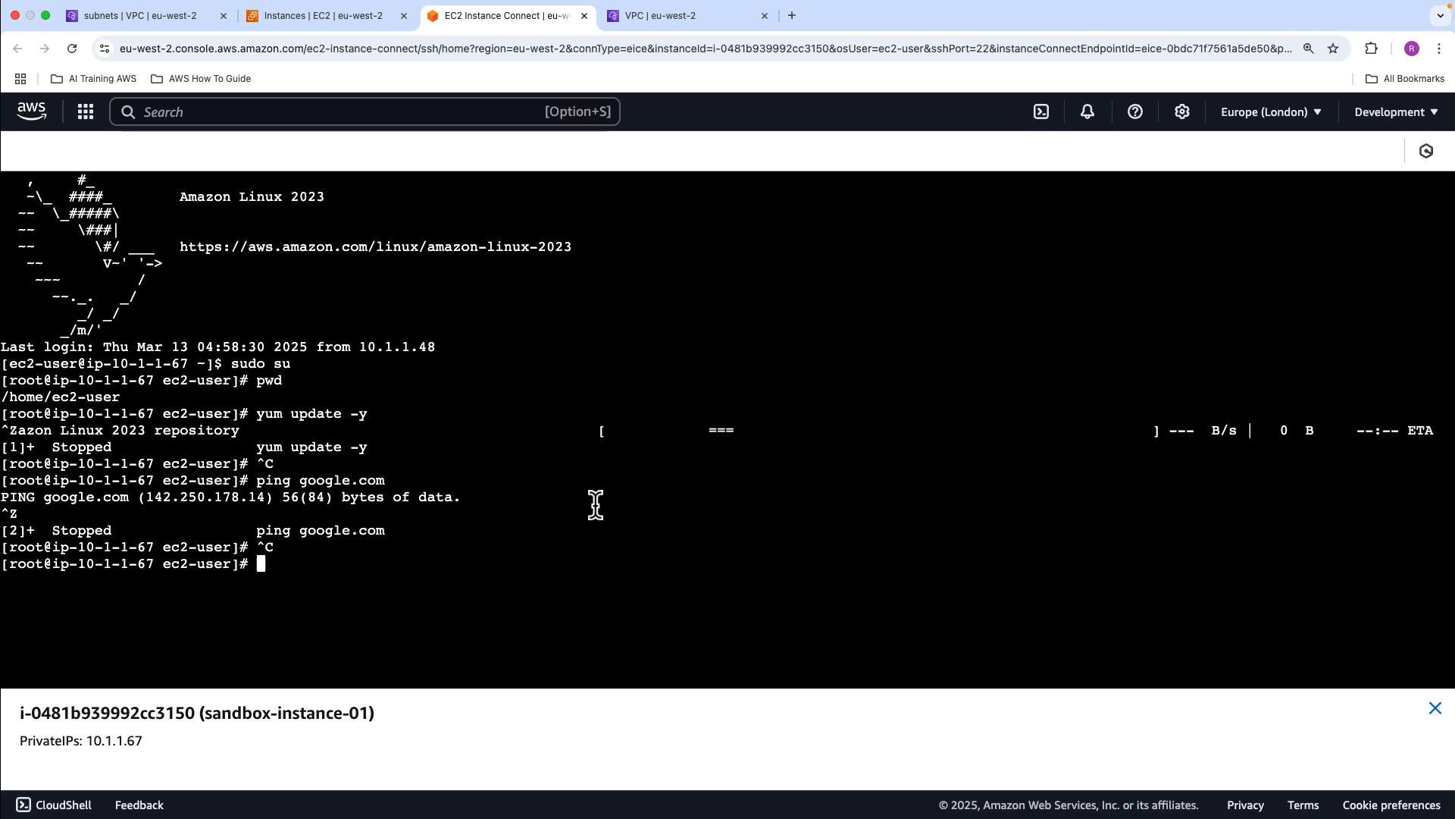
# List the S3 buckets from the instance with aws s3 ls and close the terminal session
pyautogui.write('aws s3 ls')
pyautogui.press('Return')
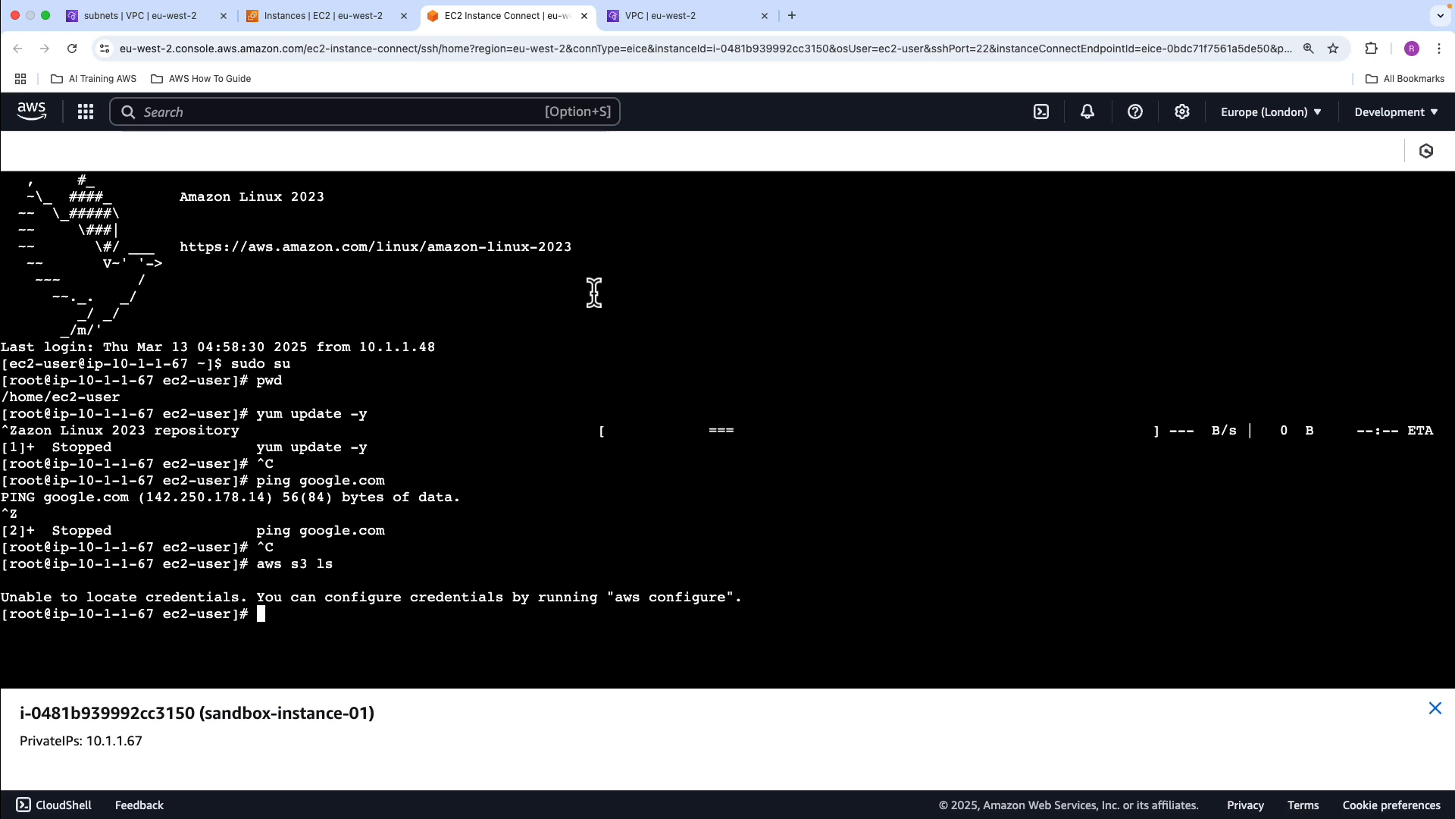
pyautogui.click(584, 16)
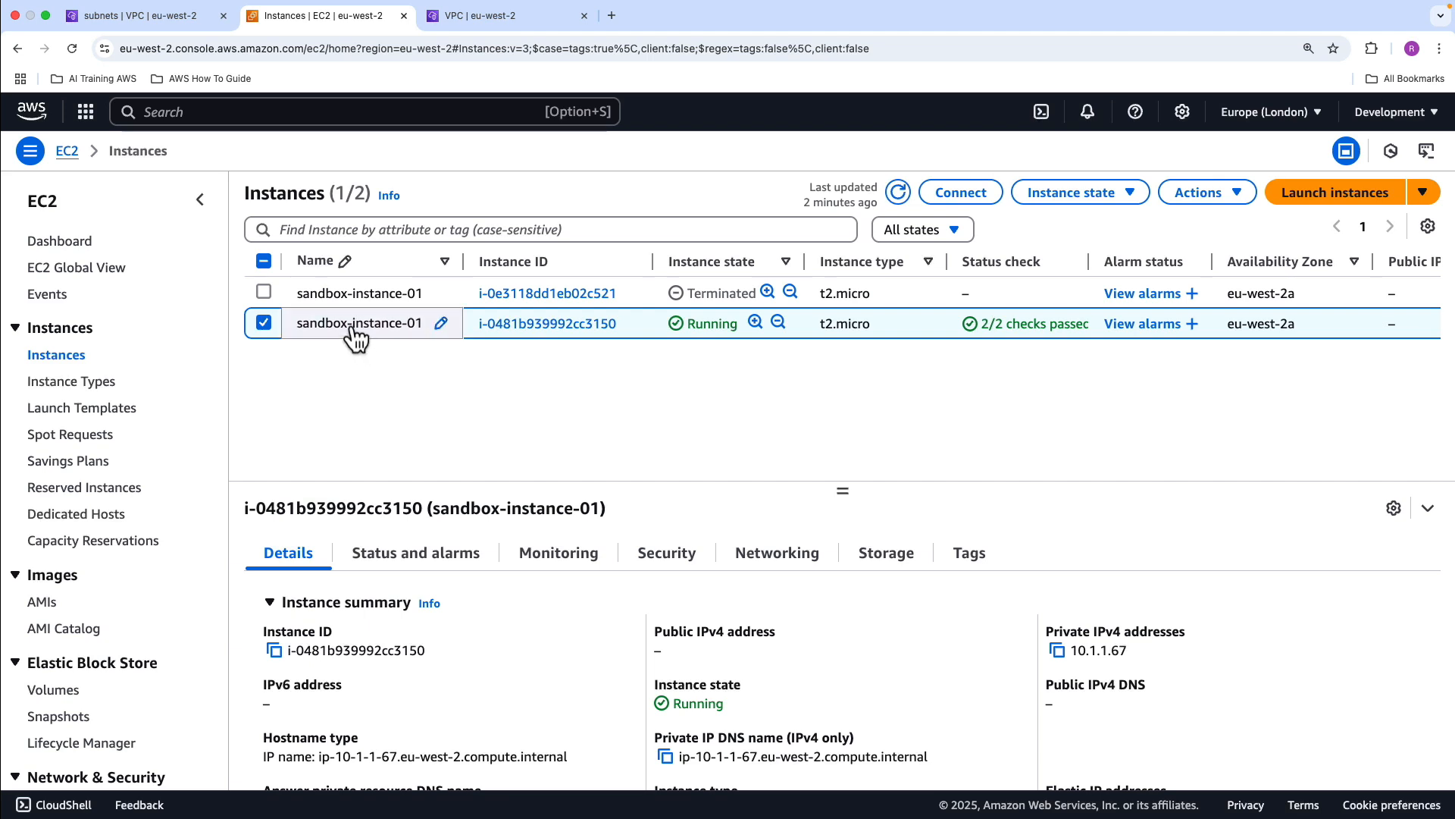
# Find the IAM service, open it in a separate browser tab and display its roles
pyautogui.click(332, 113)
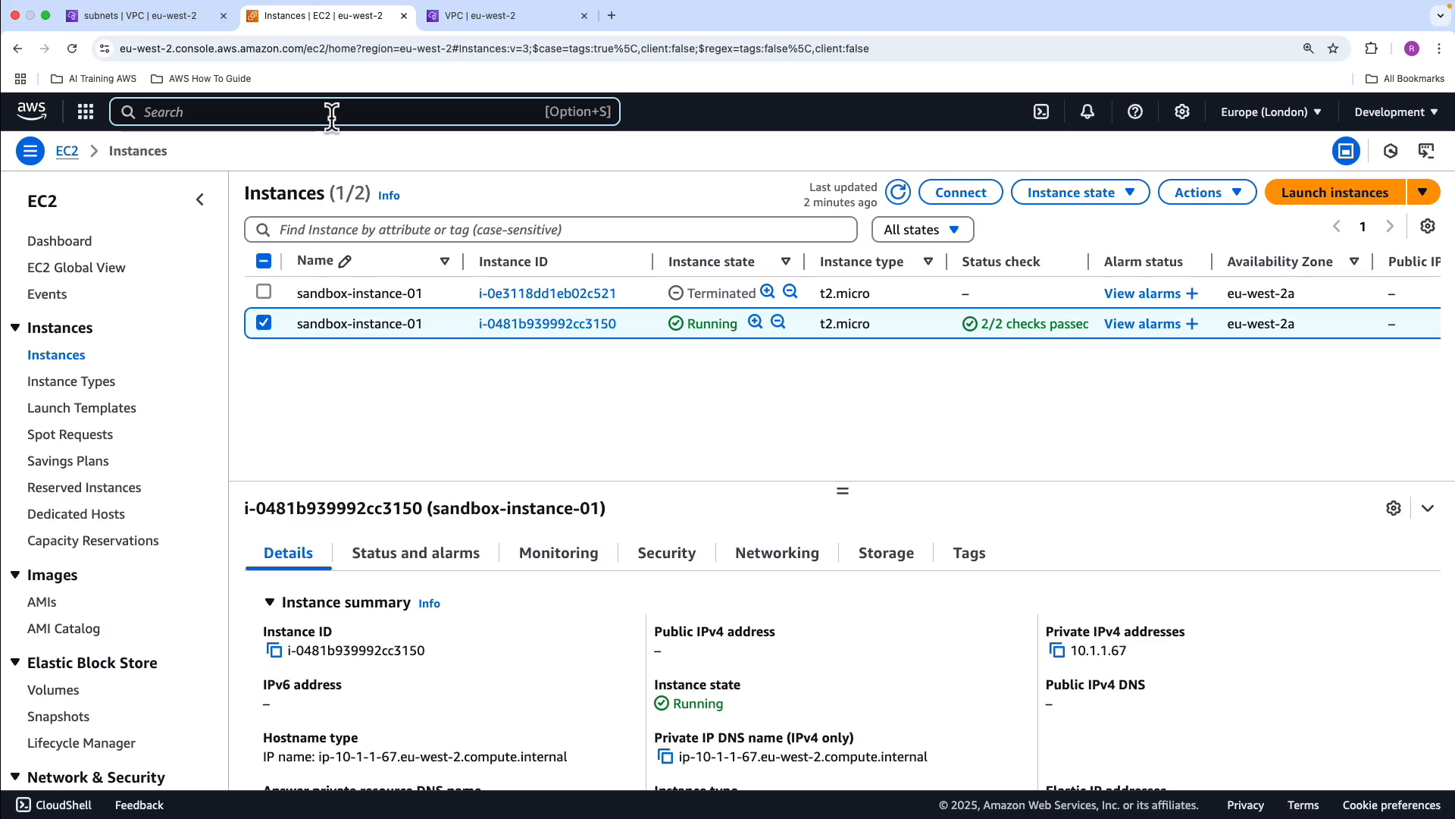
pyautogui.write('iam')
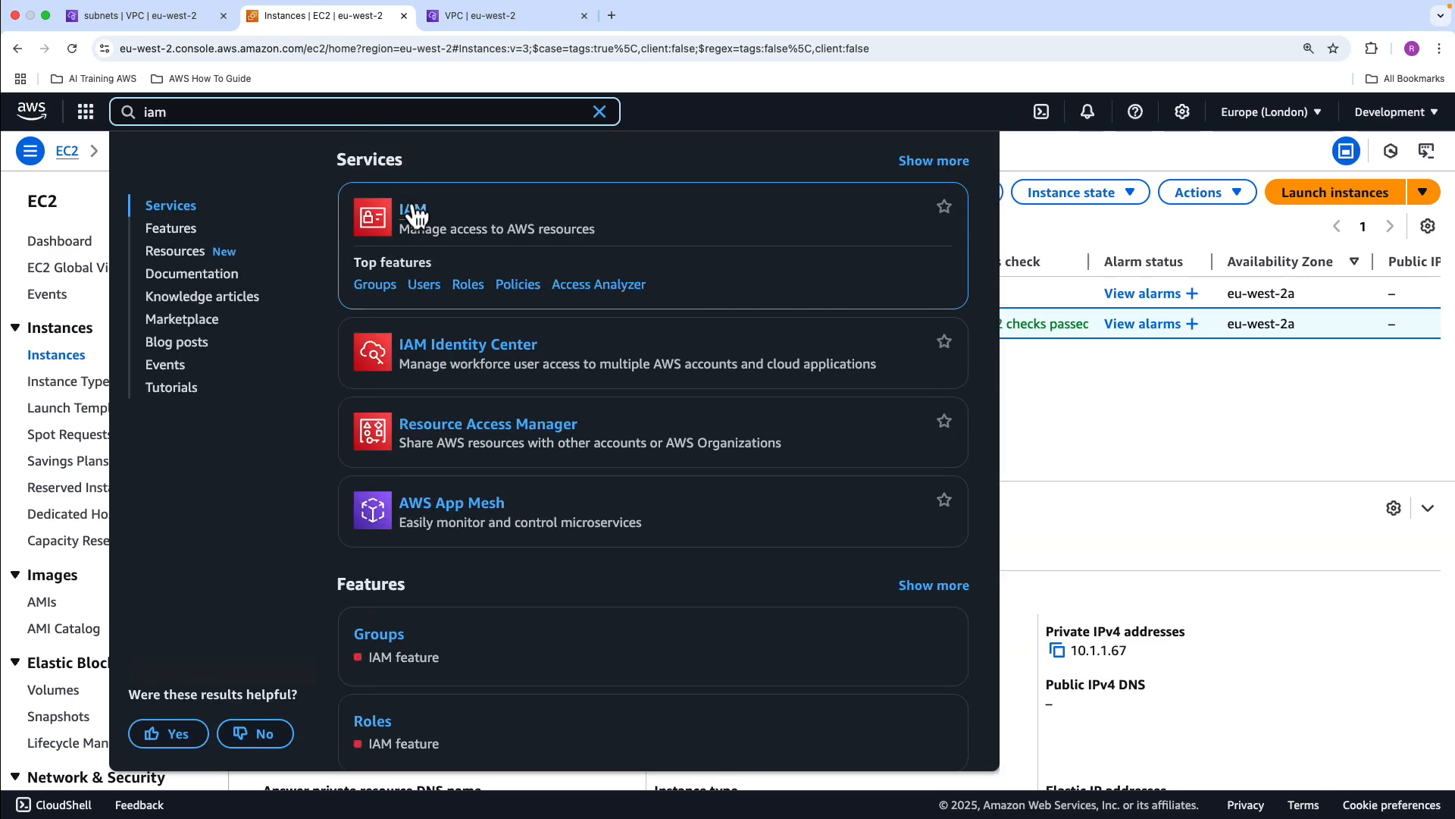
pyautogui.rightClick(429, 214)
pyautogui.click(429, 214)
pyautogui.hotkey('ctrl', 'Tab')
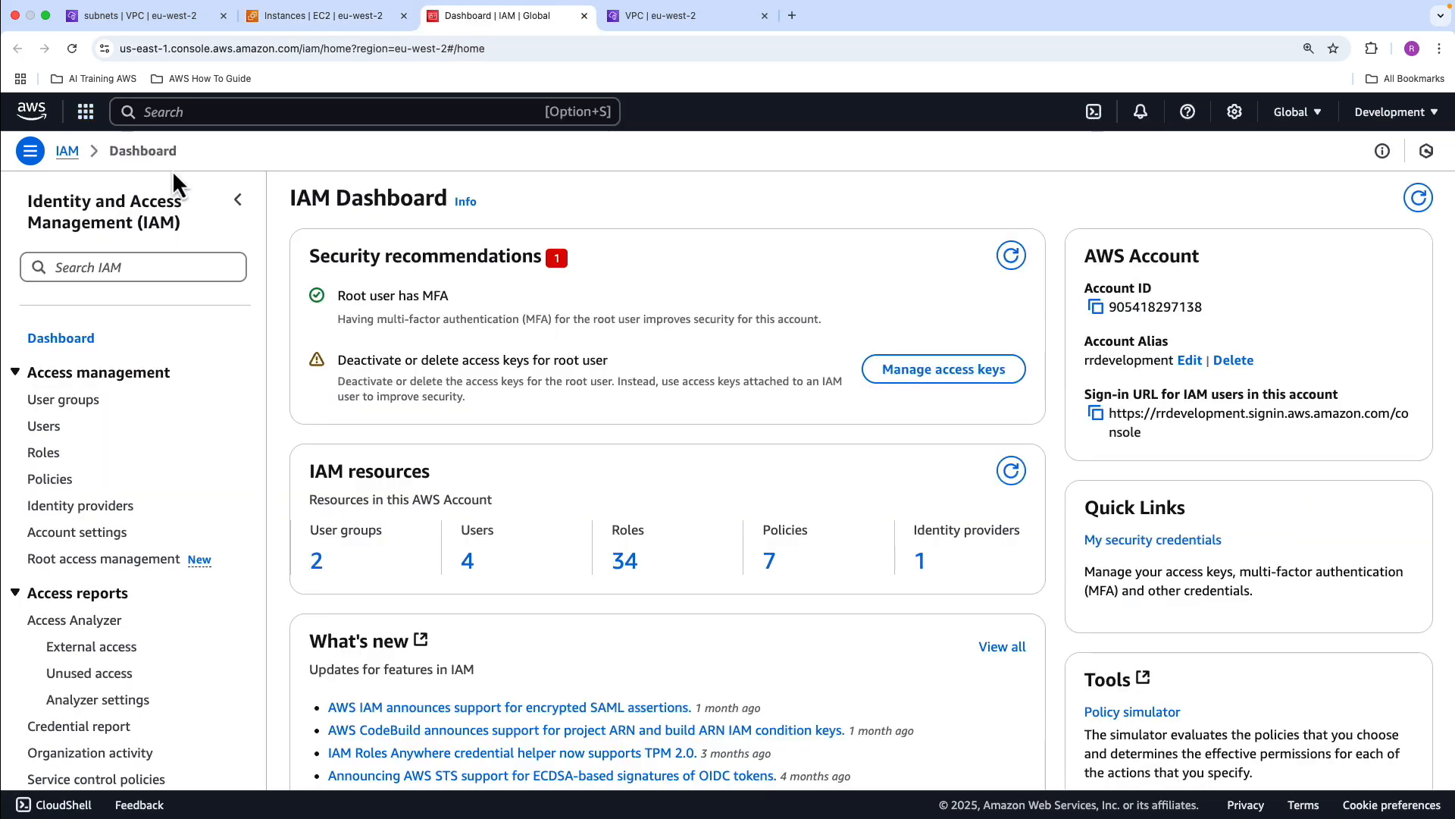
pyautogui.click(45, 453)
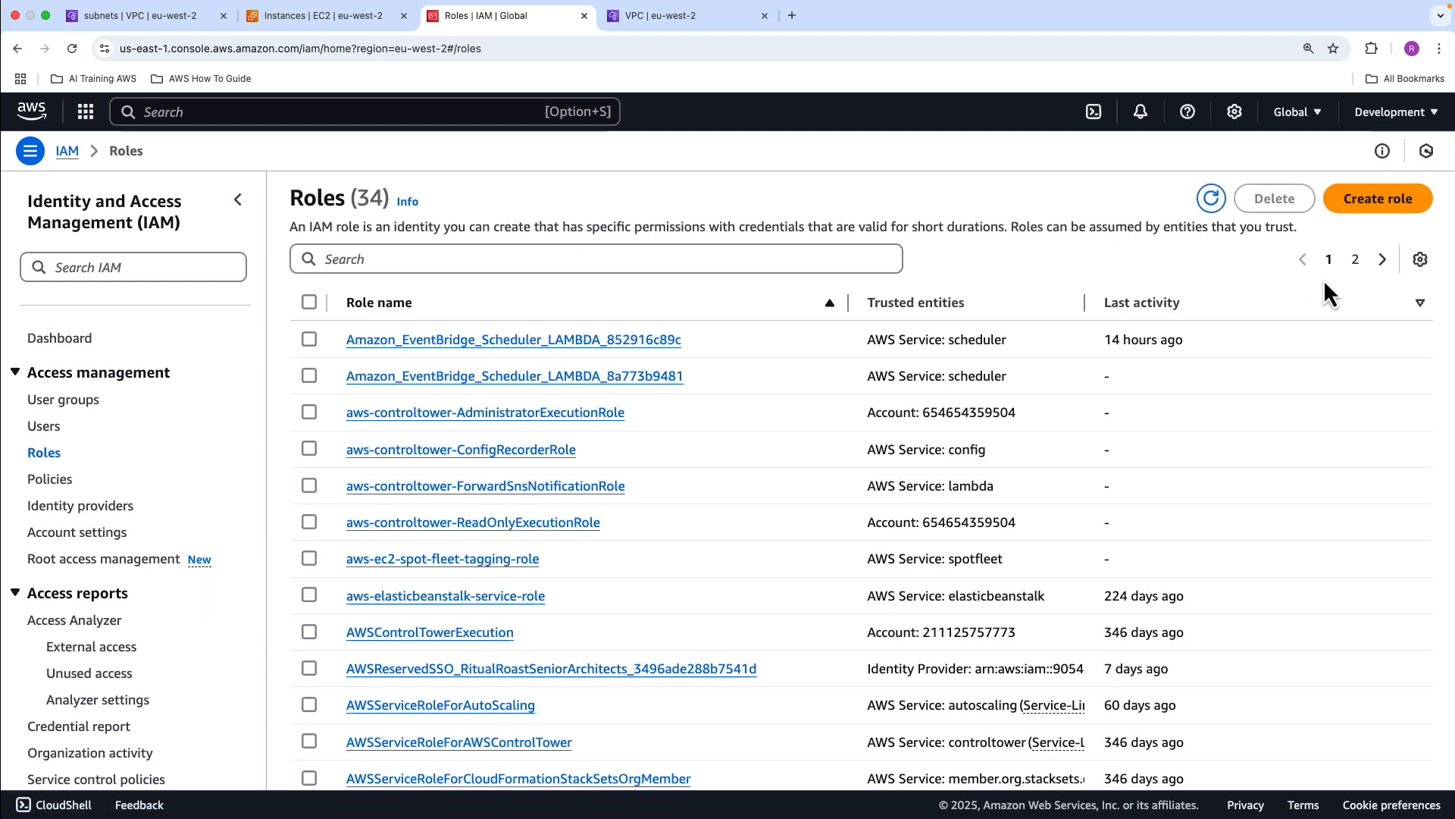
# Start a new IAM role with AWS service as trusted entity type and EC2 as service and use case
pyautogui.click(1357, 201)
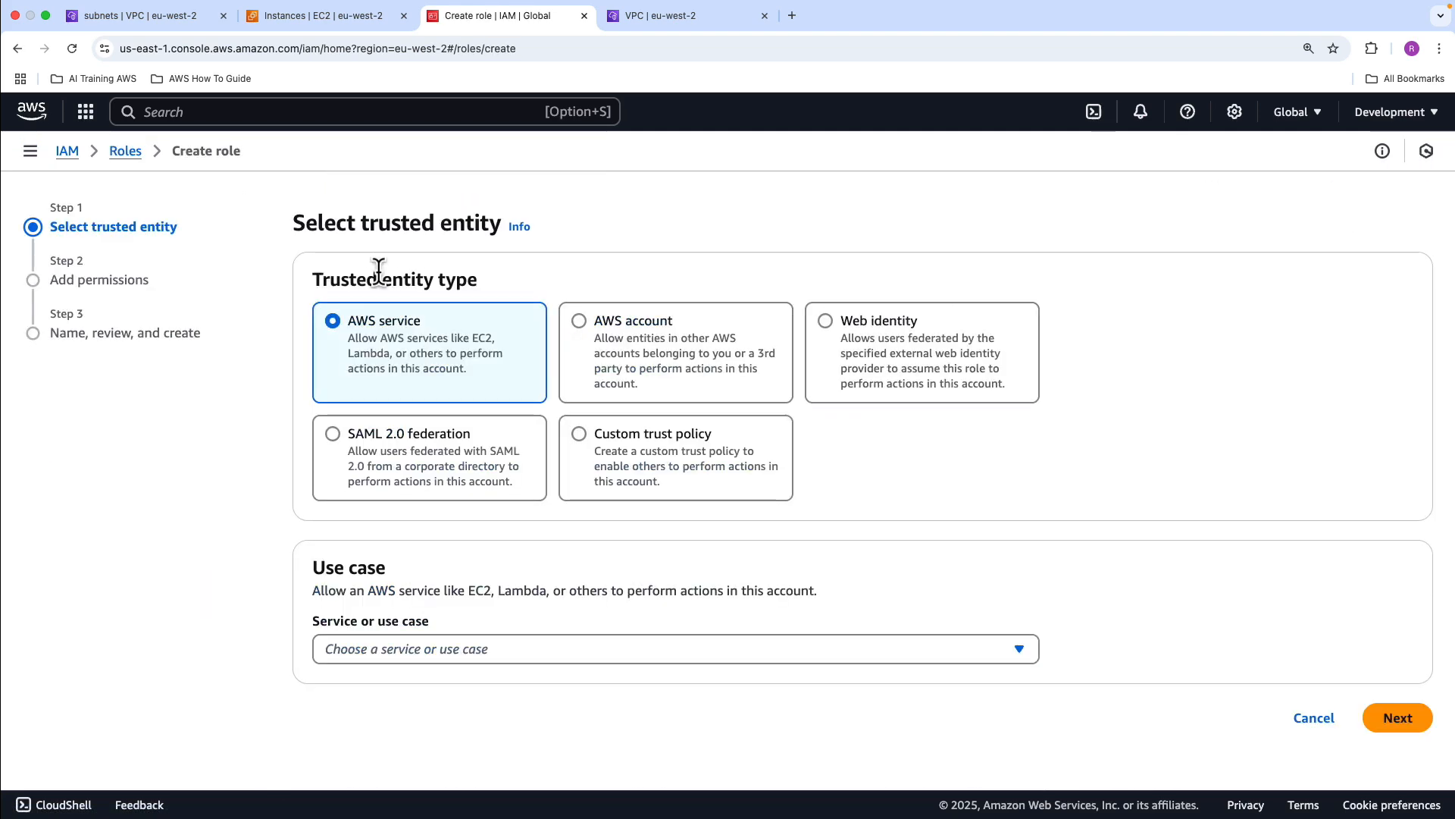
pyautogui.click(421, 641)
pyautogui.click(381, 227)
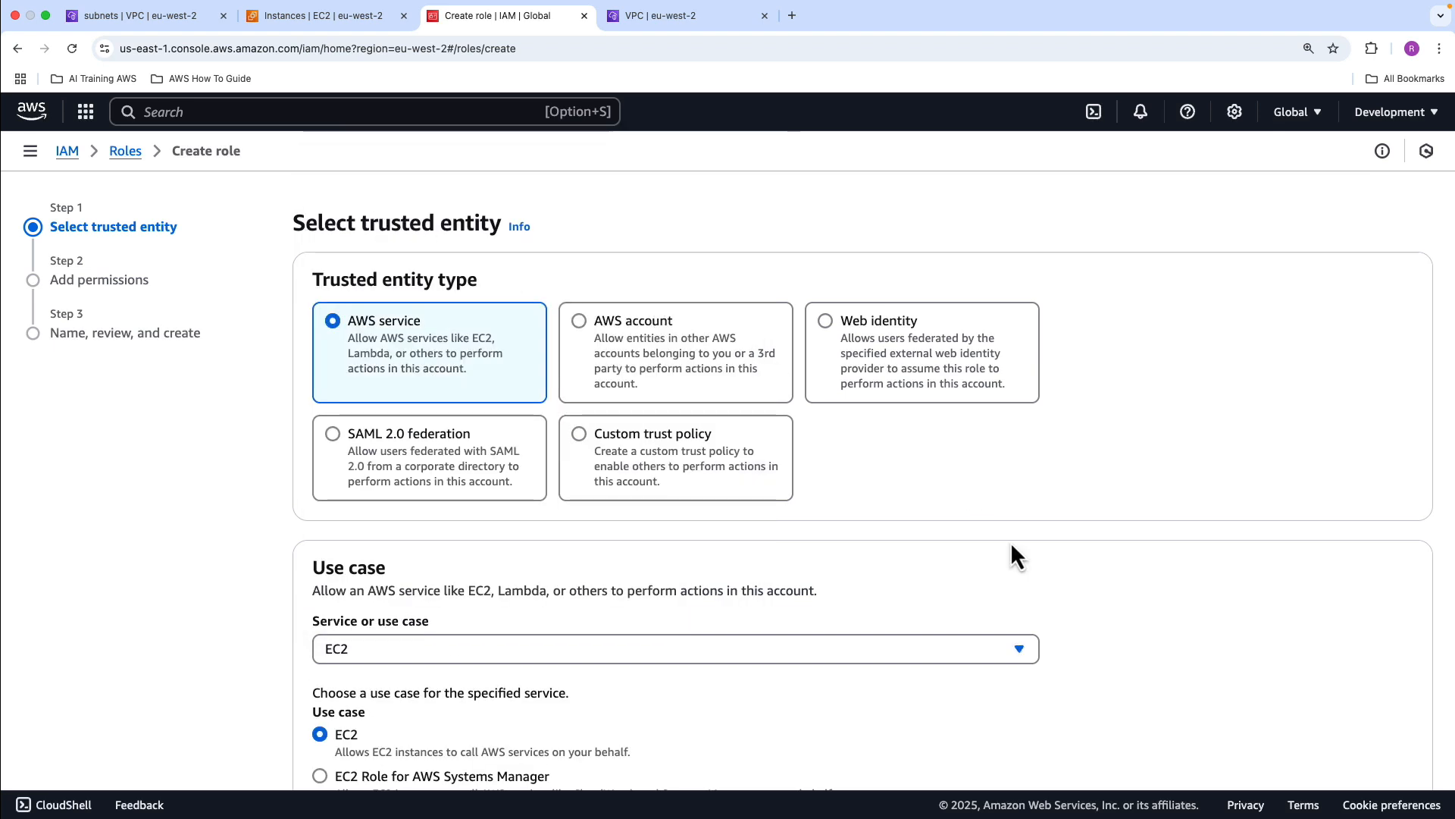
pyautogui.scroll(-5, 1012, 545)
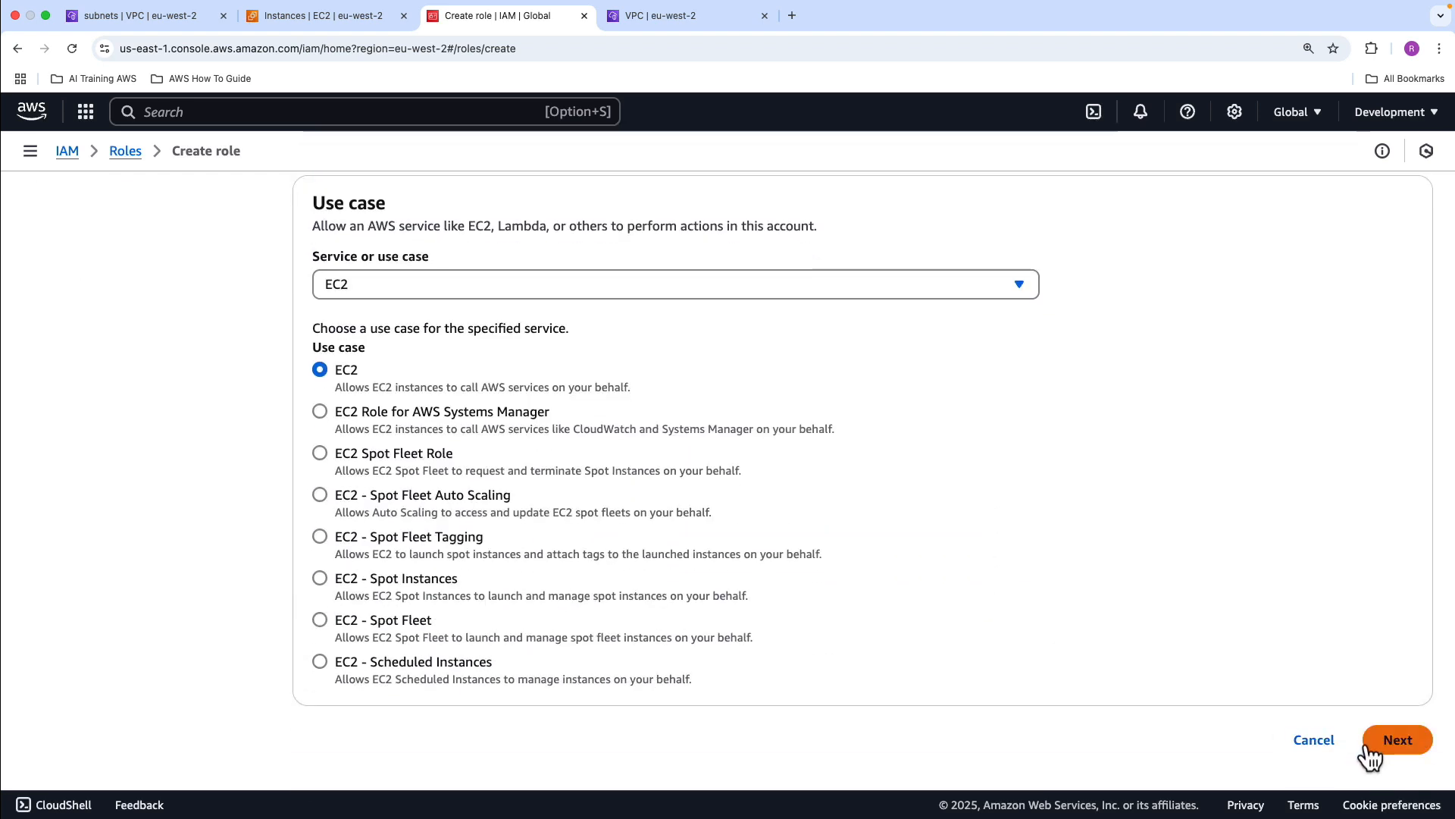
pyautogui.click(1371, 750)
# Search the permissions policies for s3 and add AmazonS3FullAccess to the new role
pyautogui.click(443, 362)
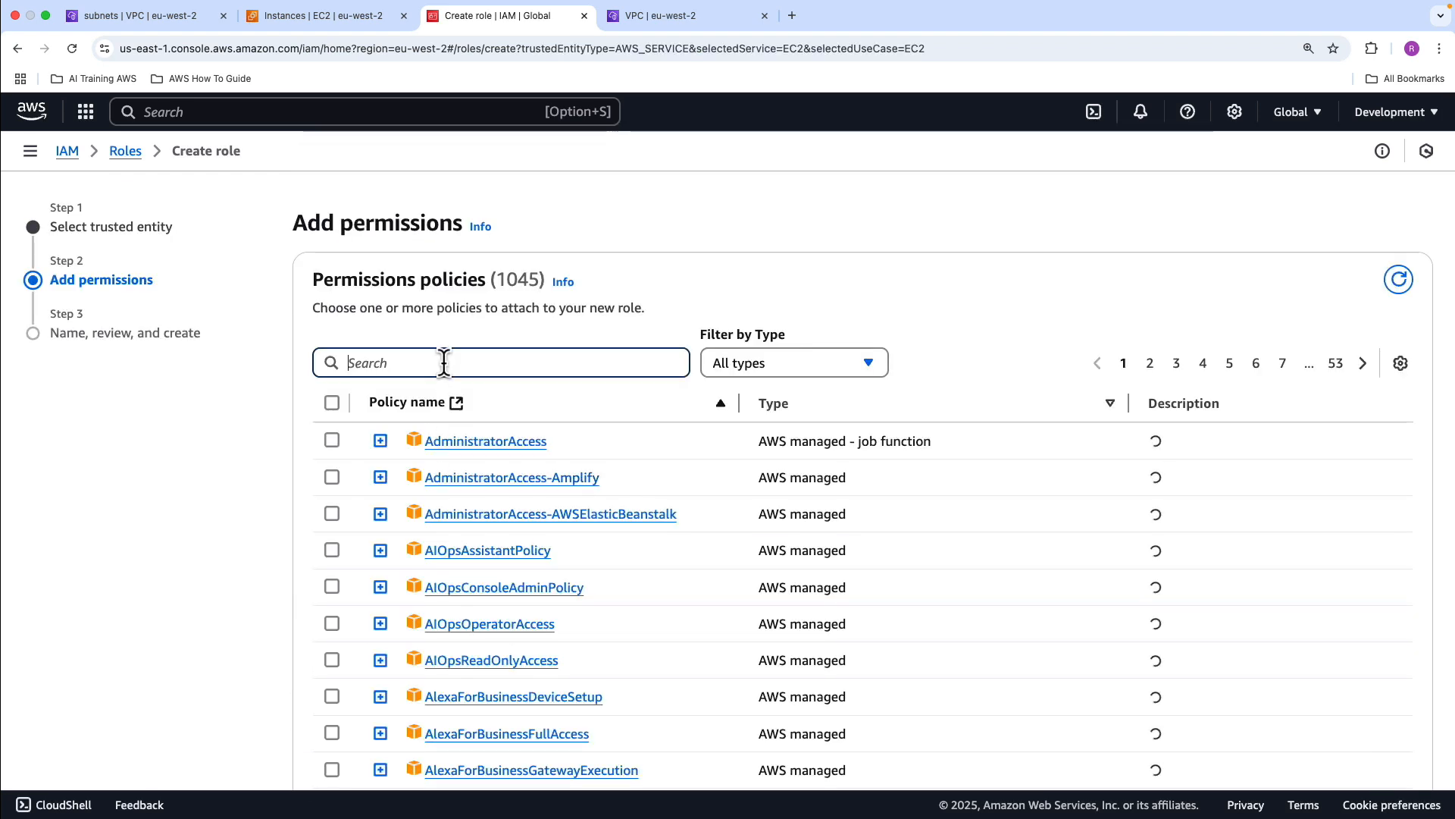
pyautogui.write('s3')
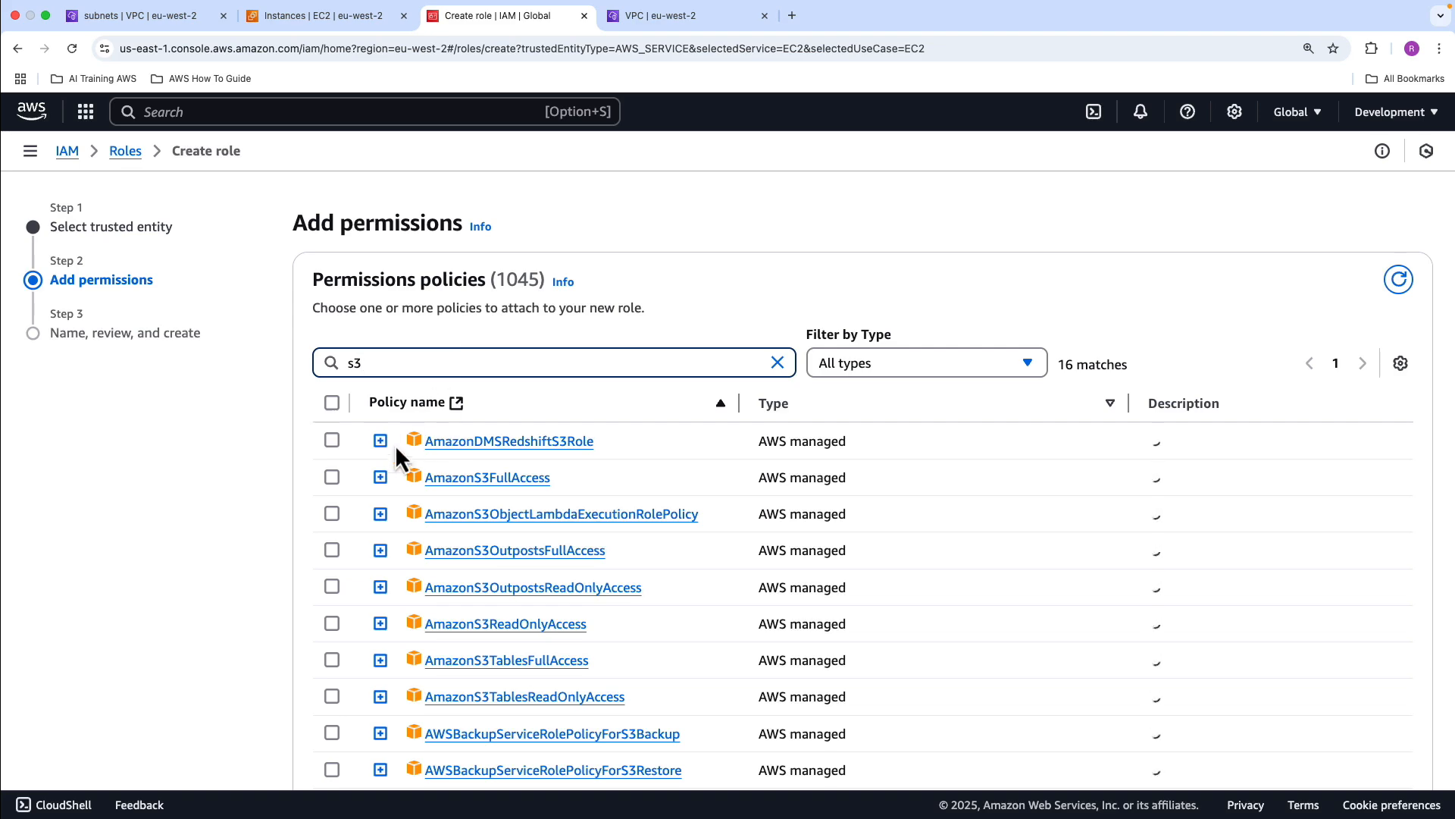
pyautogui.click(331, 476)
pyautogui.scroll(-5, 796, 508)
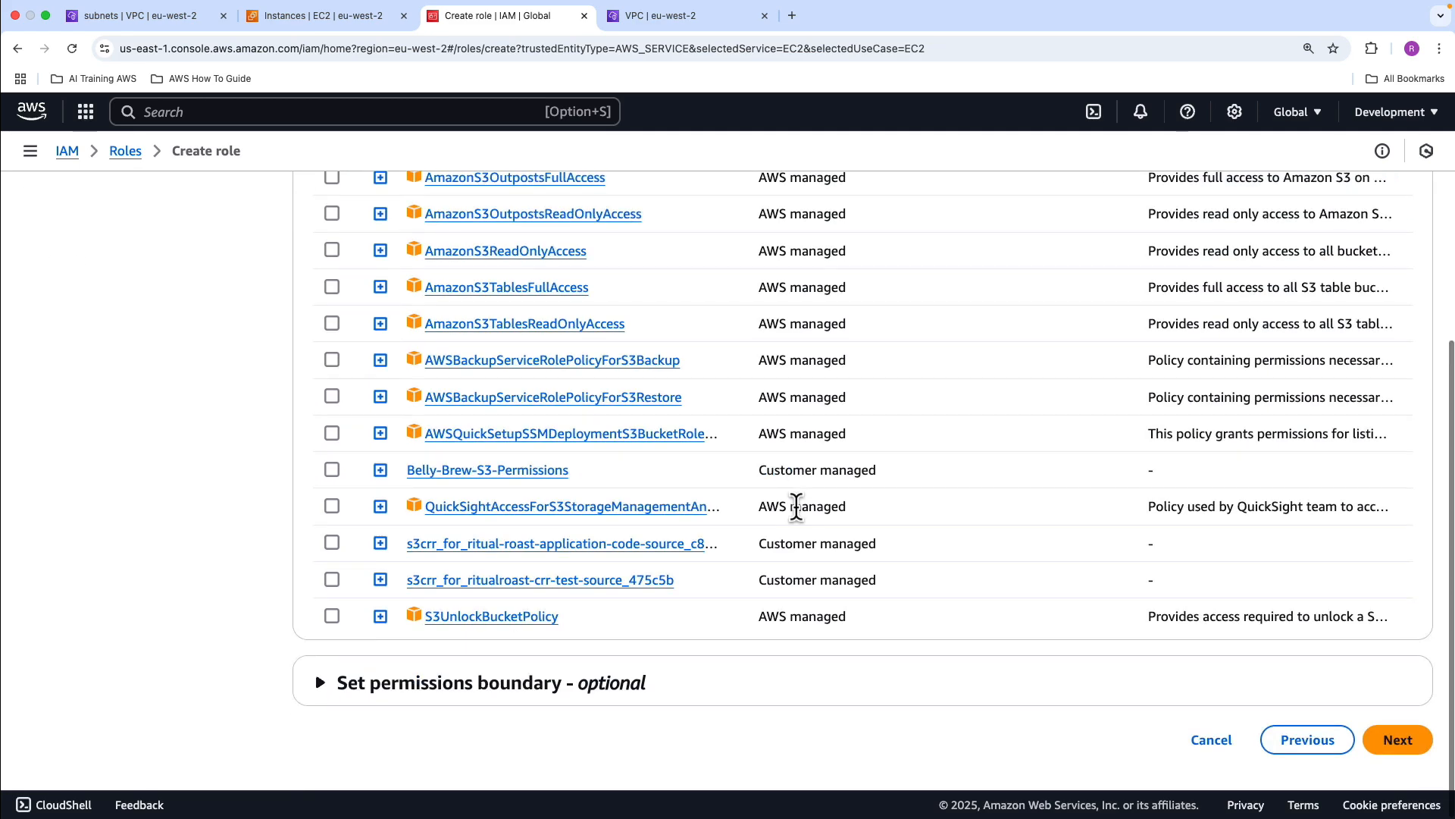
pyautogui.click(1404, 755)
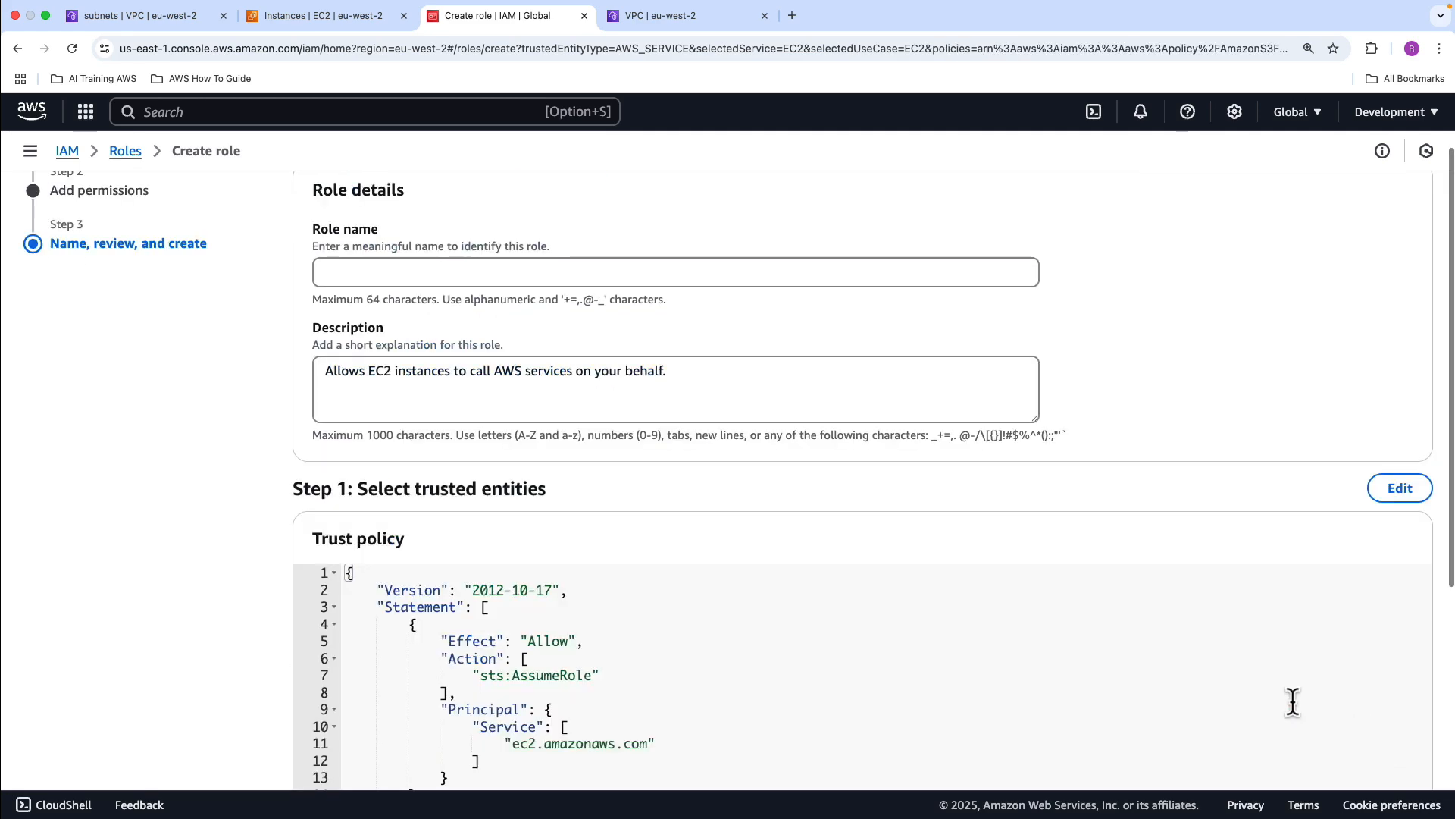
# Name the role sandbox-ec2-s3-role, create it and dismiss the notification
pyautogui.click(494, 269)
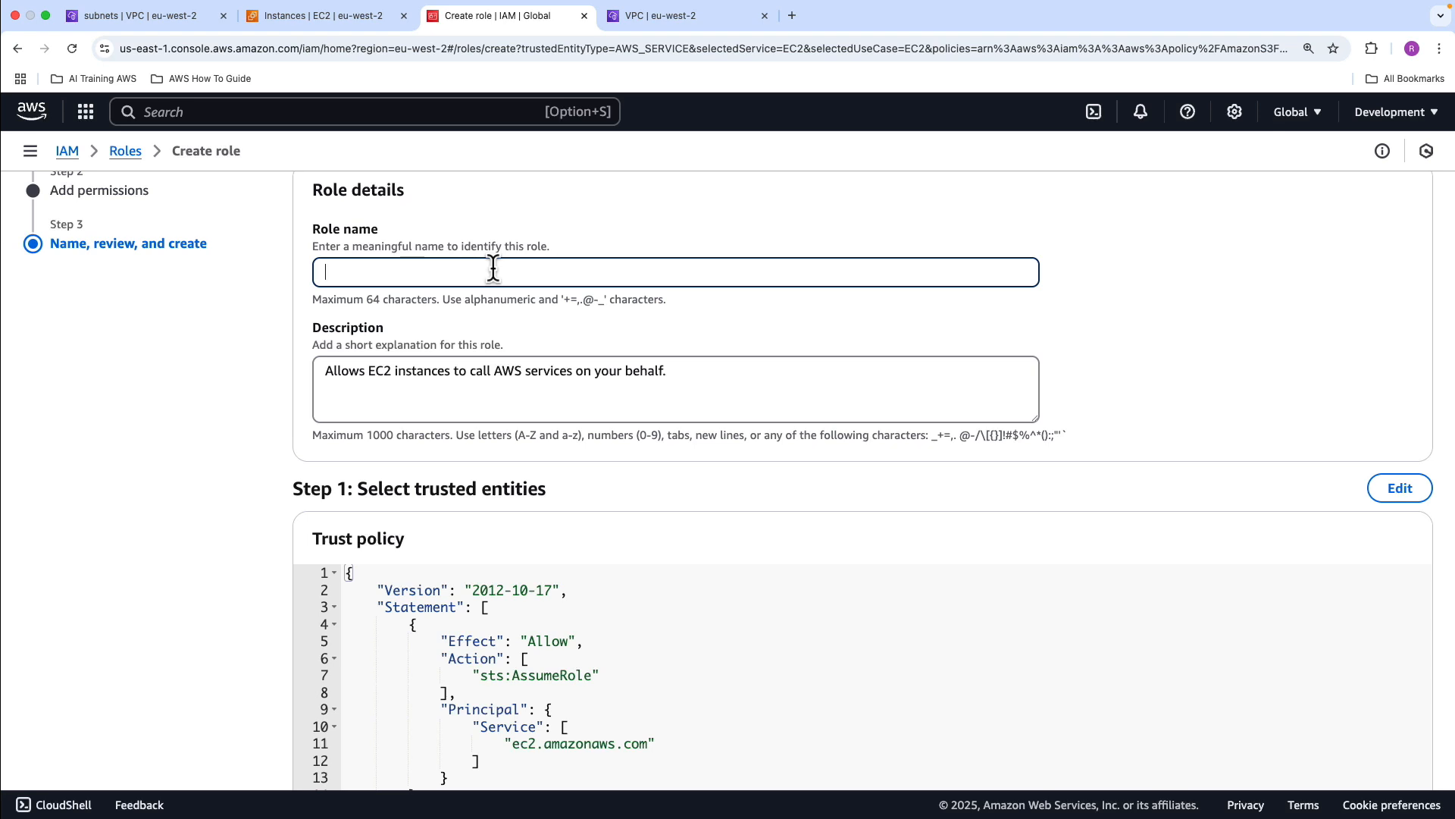
pyautogui.write('sandbox-ec2-s3-role')
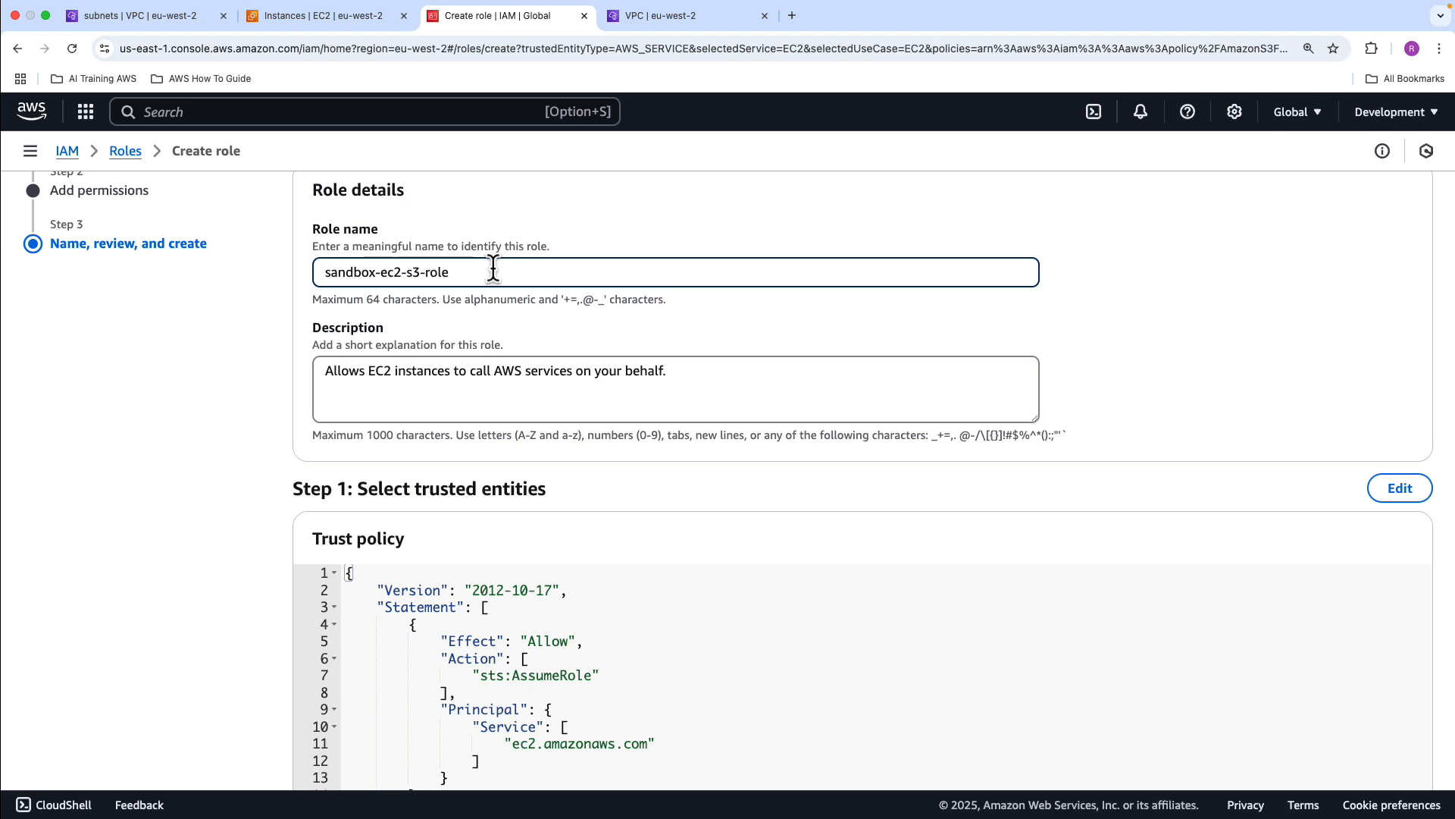
pyautogui.scroll(-7, 617, 454)
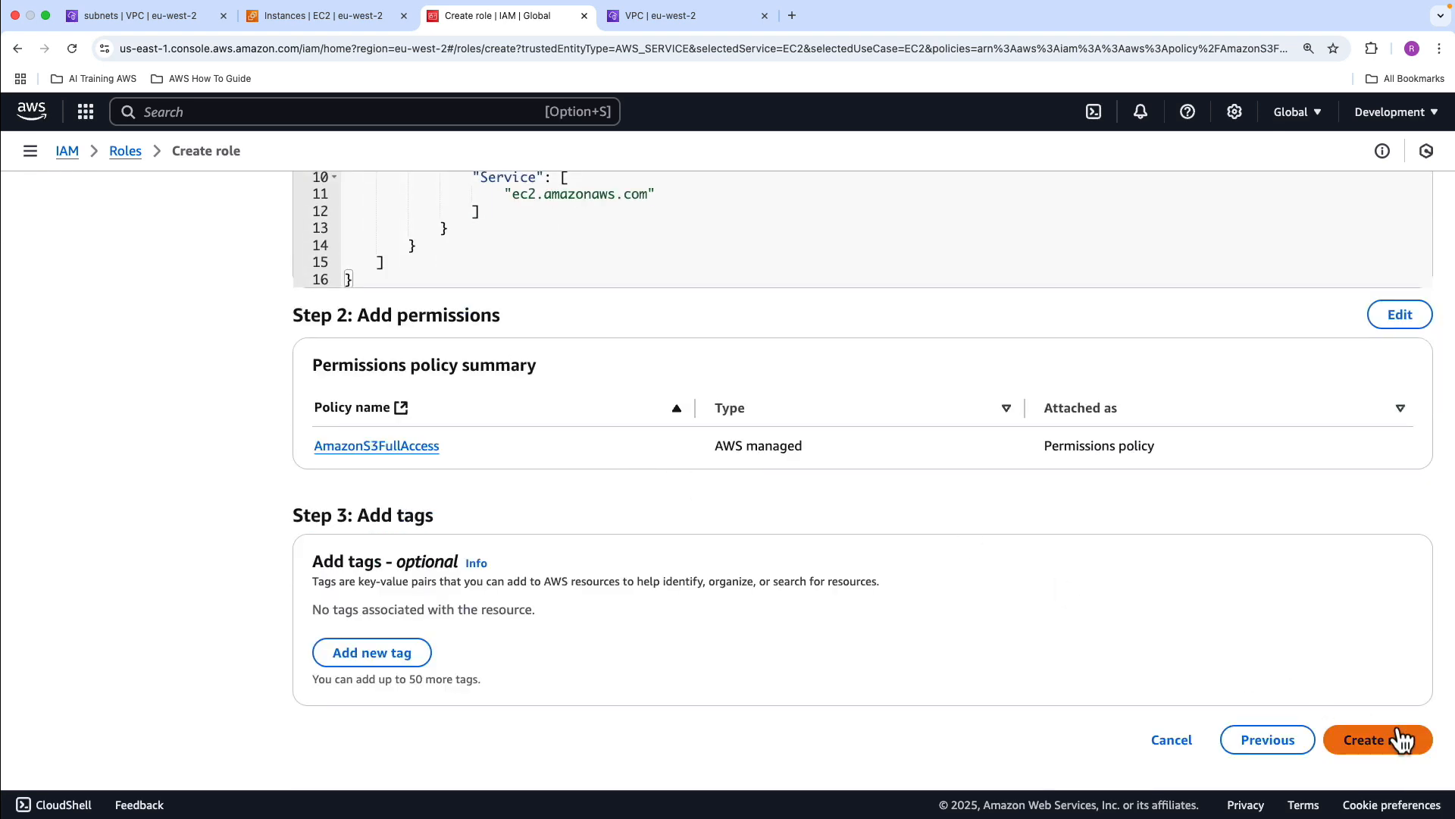
pyautogui.click(1402, 739)
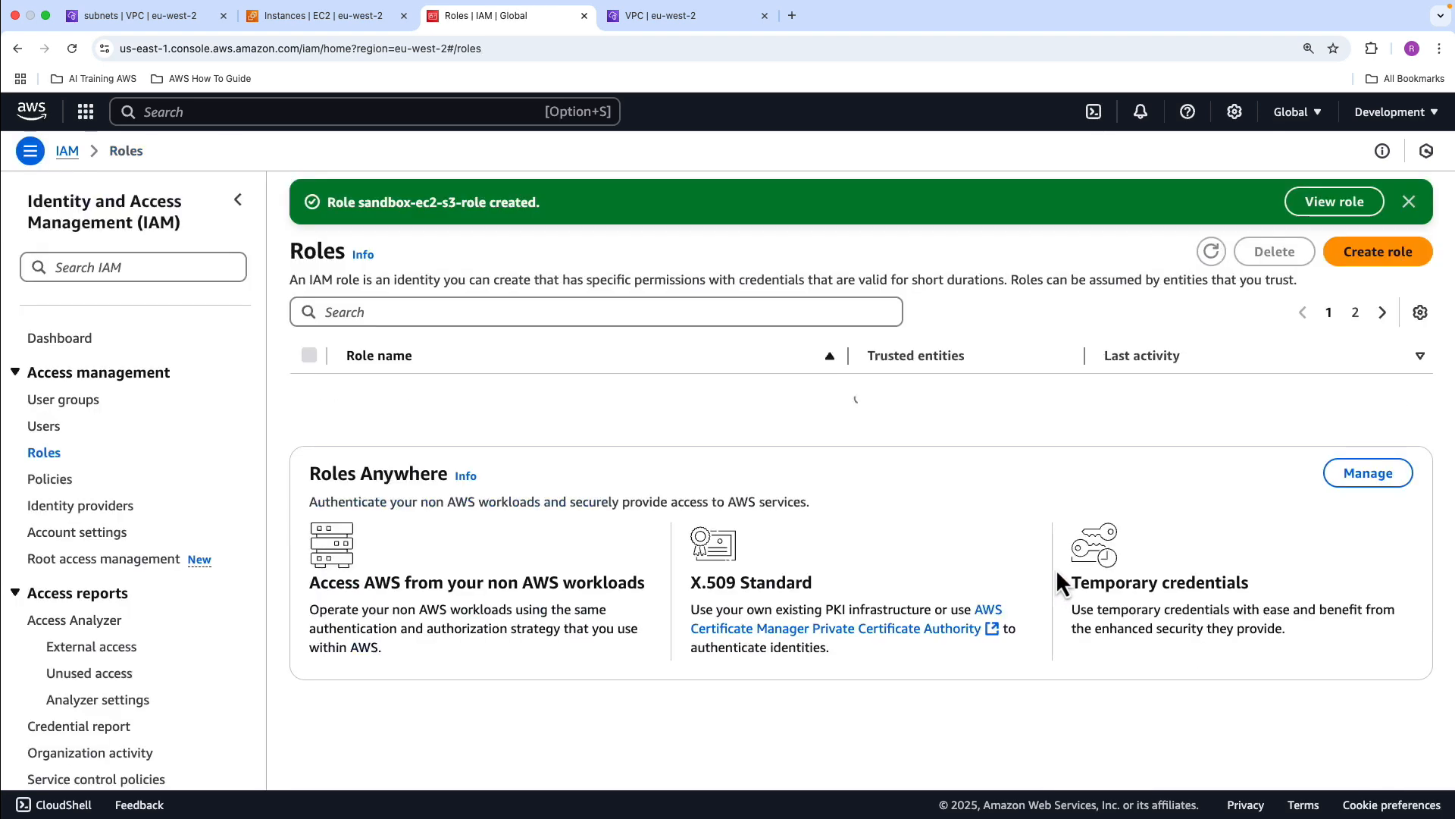
pyautogui.click(1409, 201)
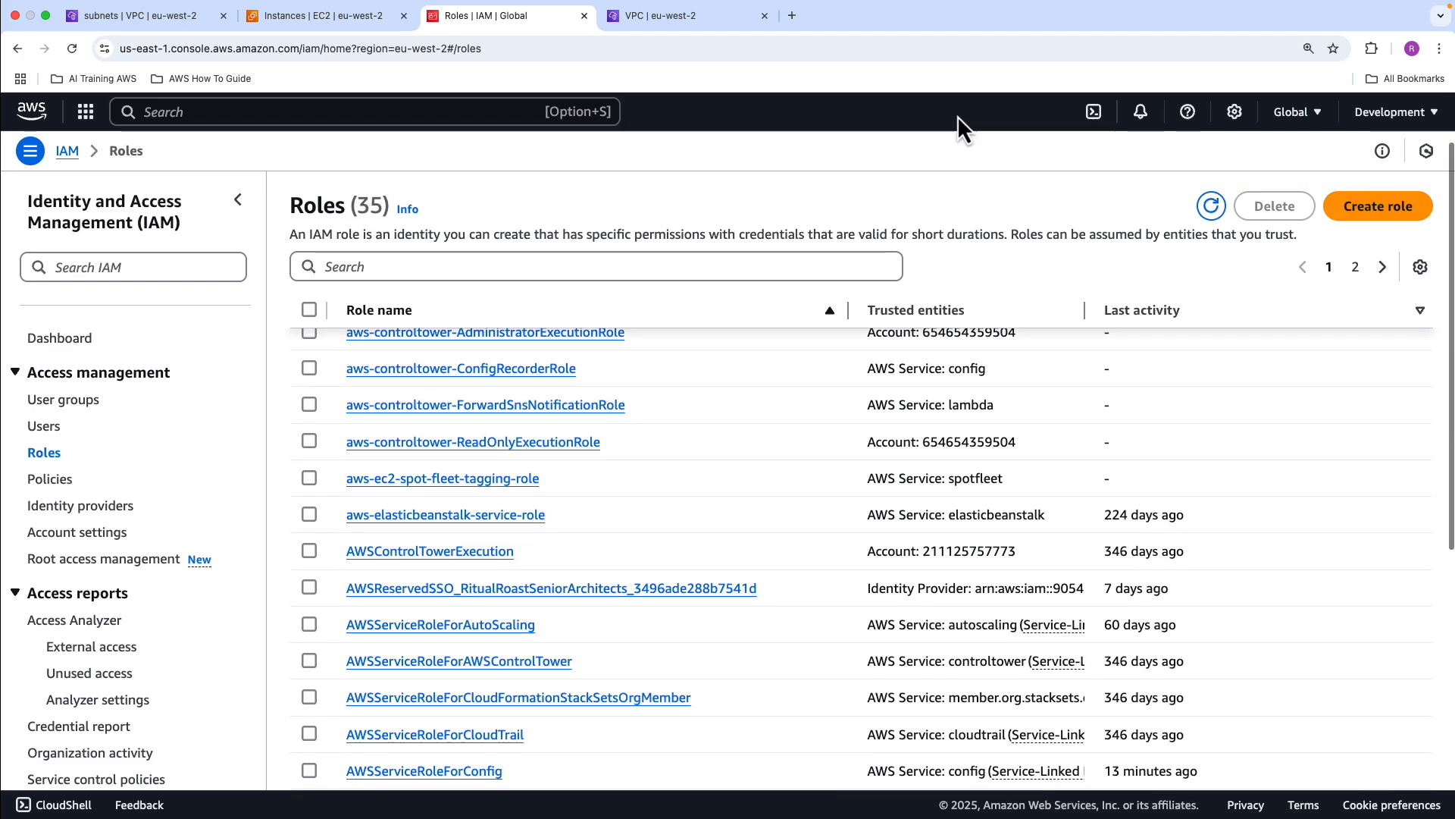
# Return to the EC2 instances and open the IAM role settings for the running sandbox-instance-01
pyautogui.click(276, 25)
pyautogui.click(1080, 388)
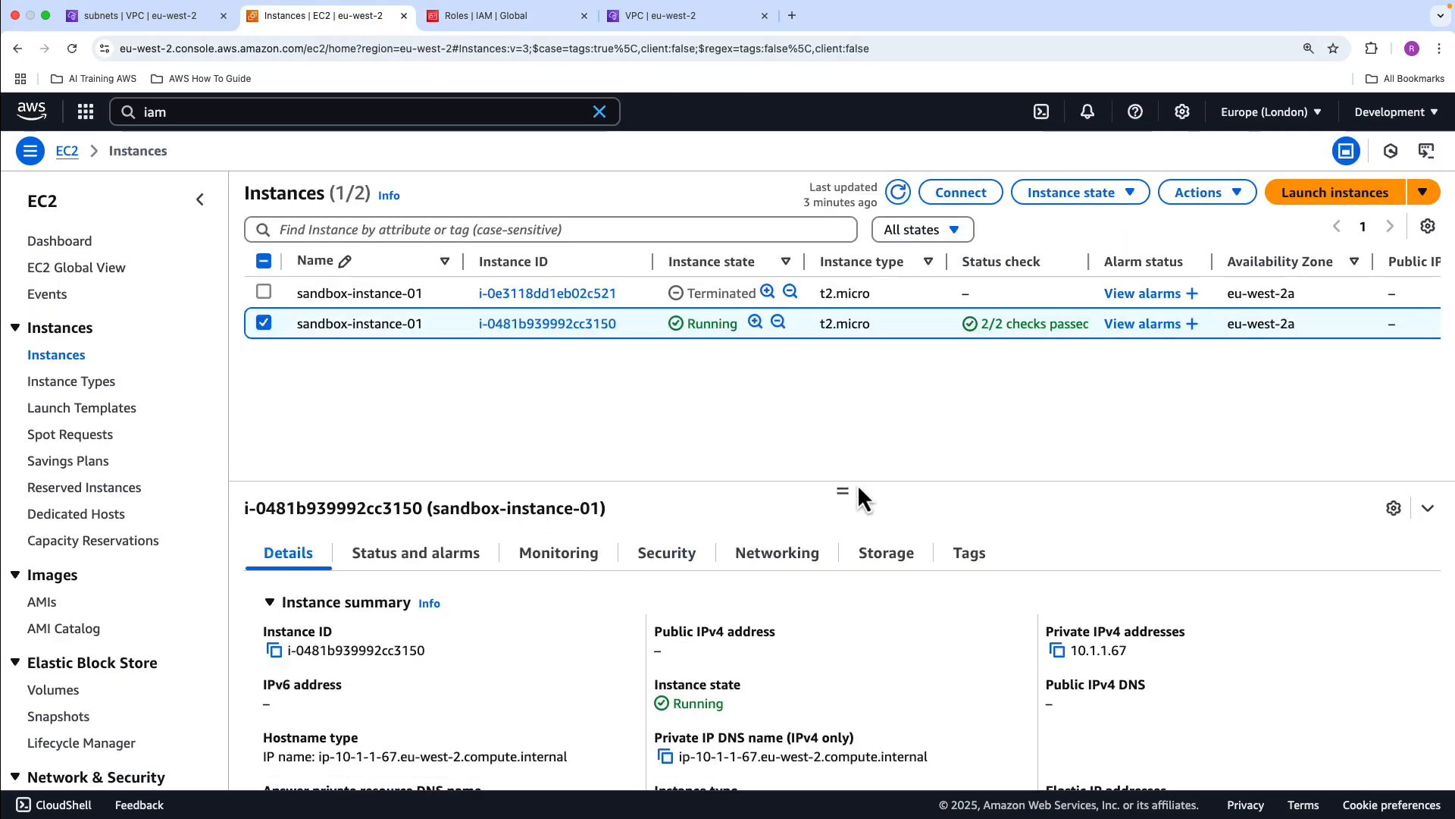
pyautogui.moveTo(843, 489); pyautogui.dragTo(835, 394)
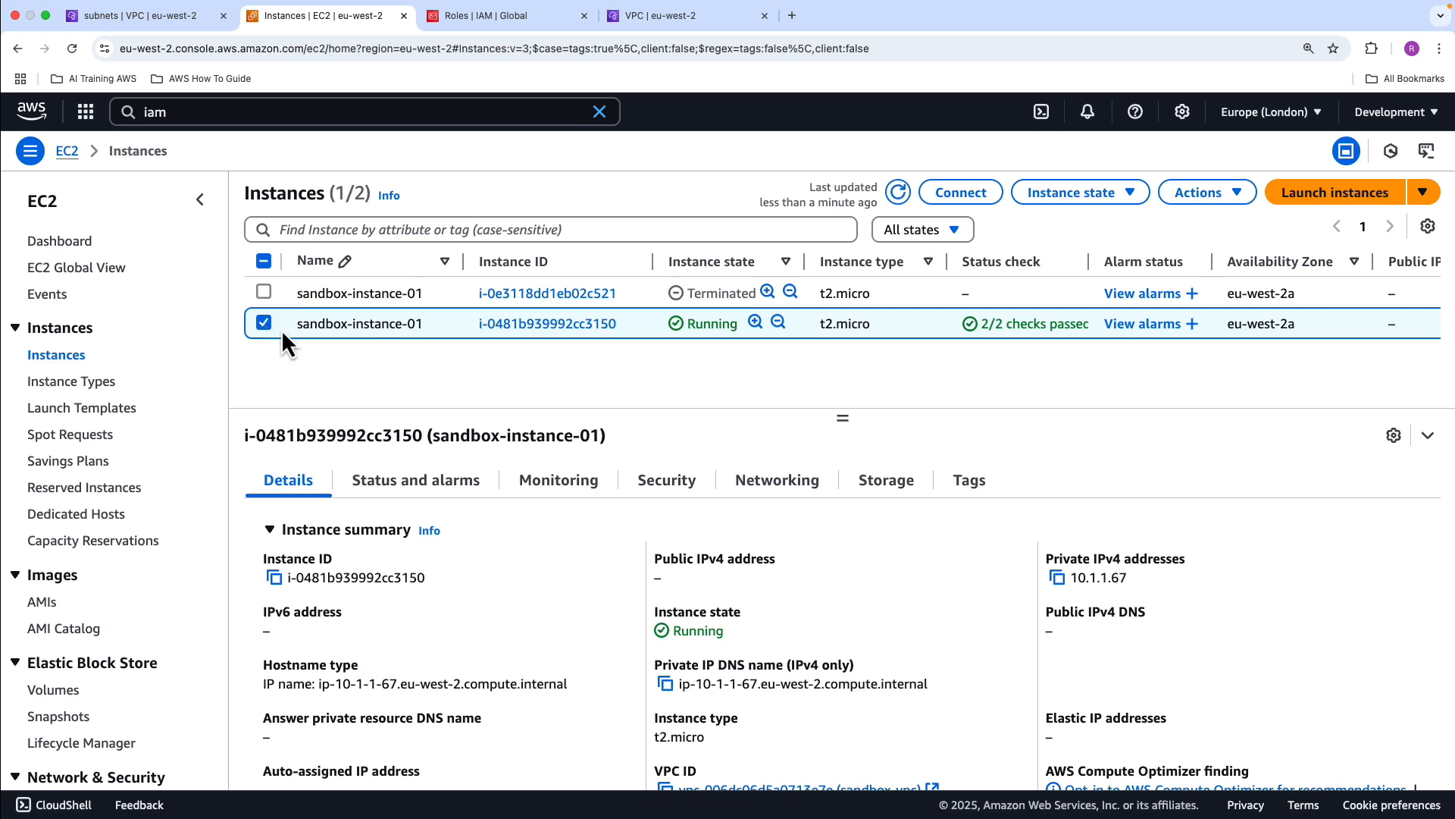
pyautogui.click(1199, 192)
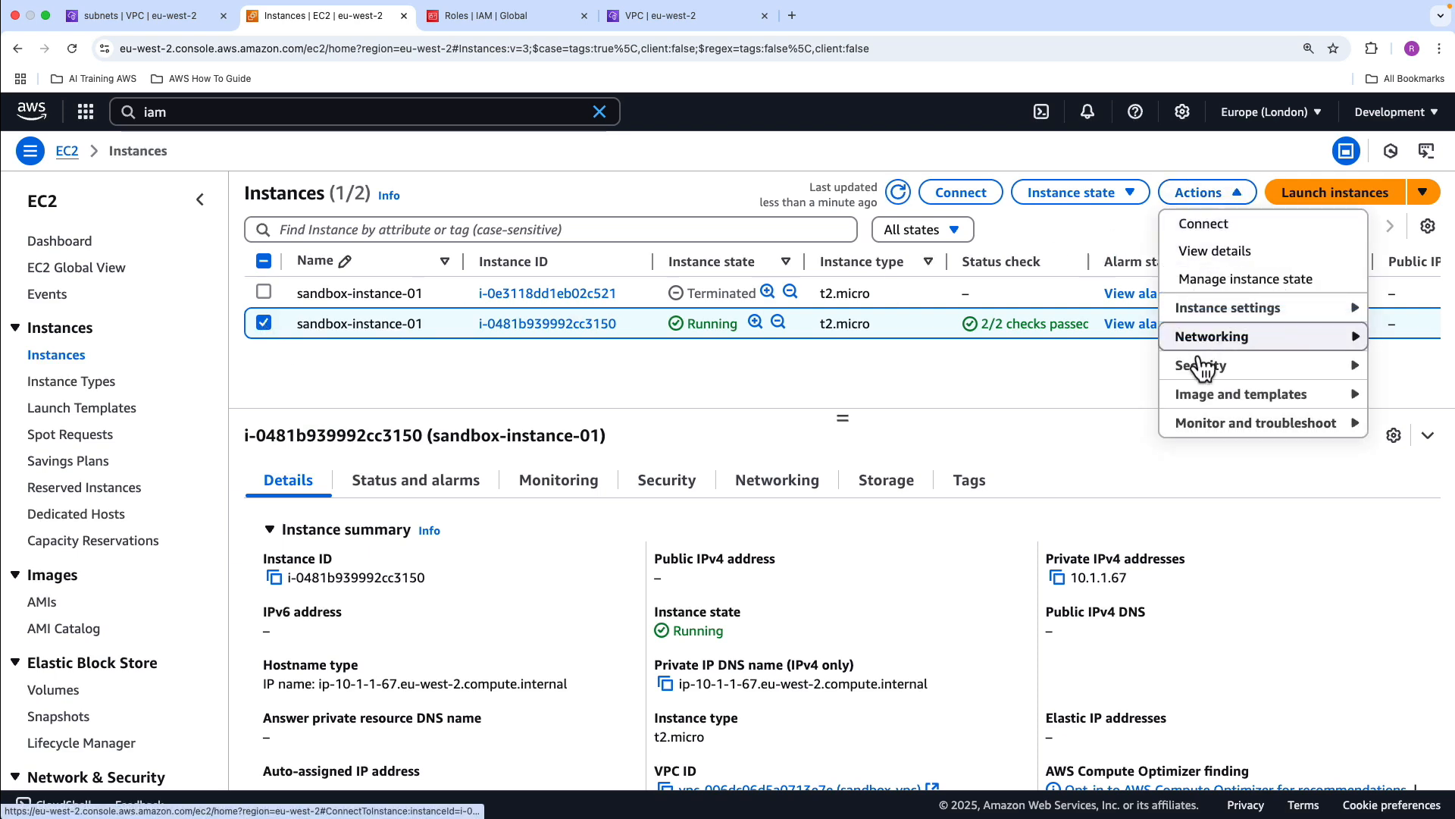
pyautogui.moveTo(1205, 370)
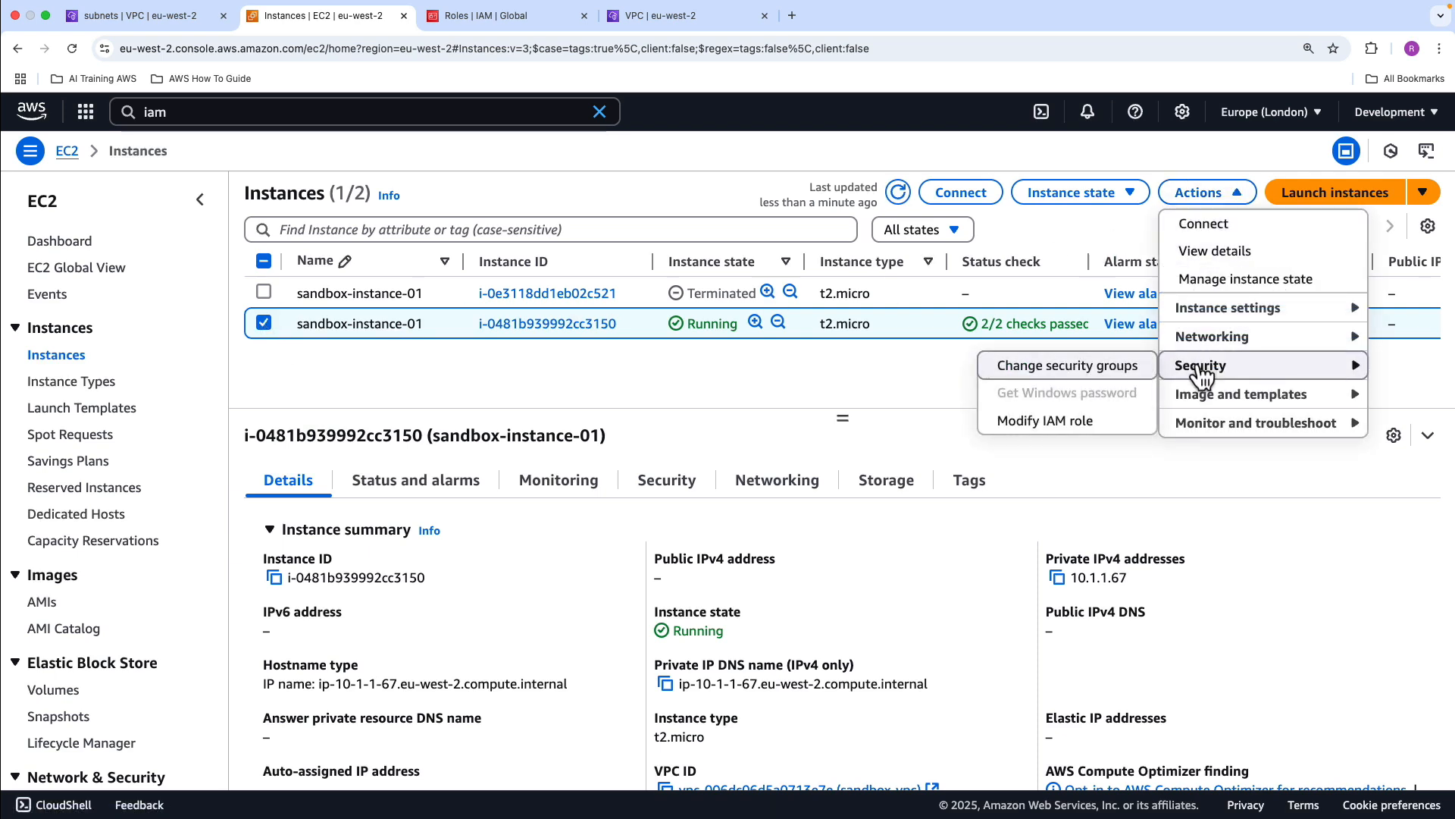
pyautogui.click(1049, 422)
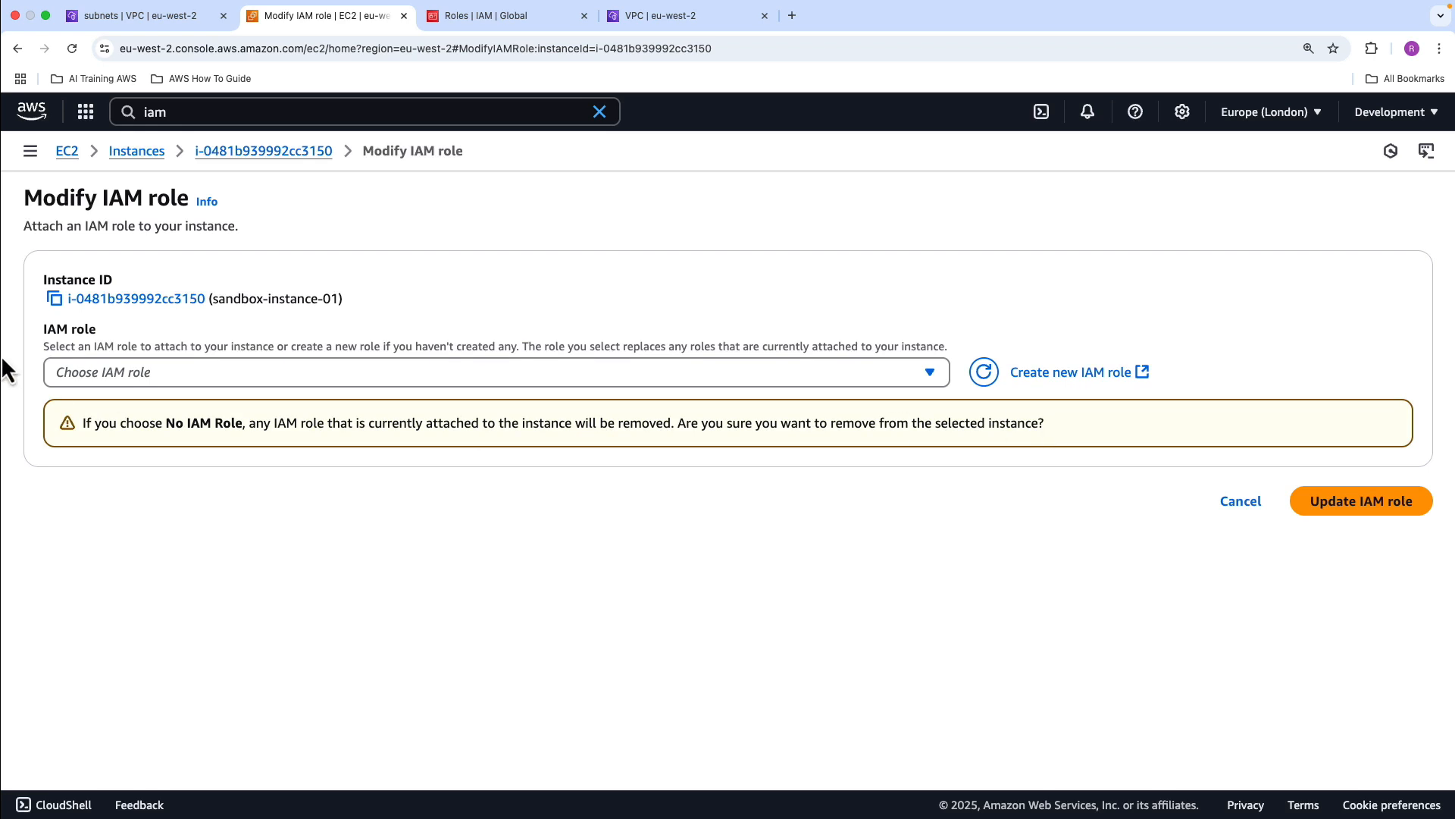
# Attach the IAM role sandbox-ec2-s3-role to the instance and dismiss the notification
pyautogui.click(370, 384)
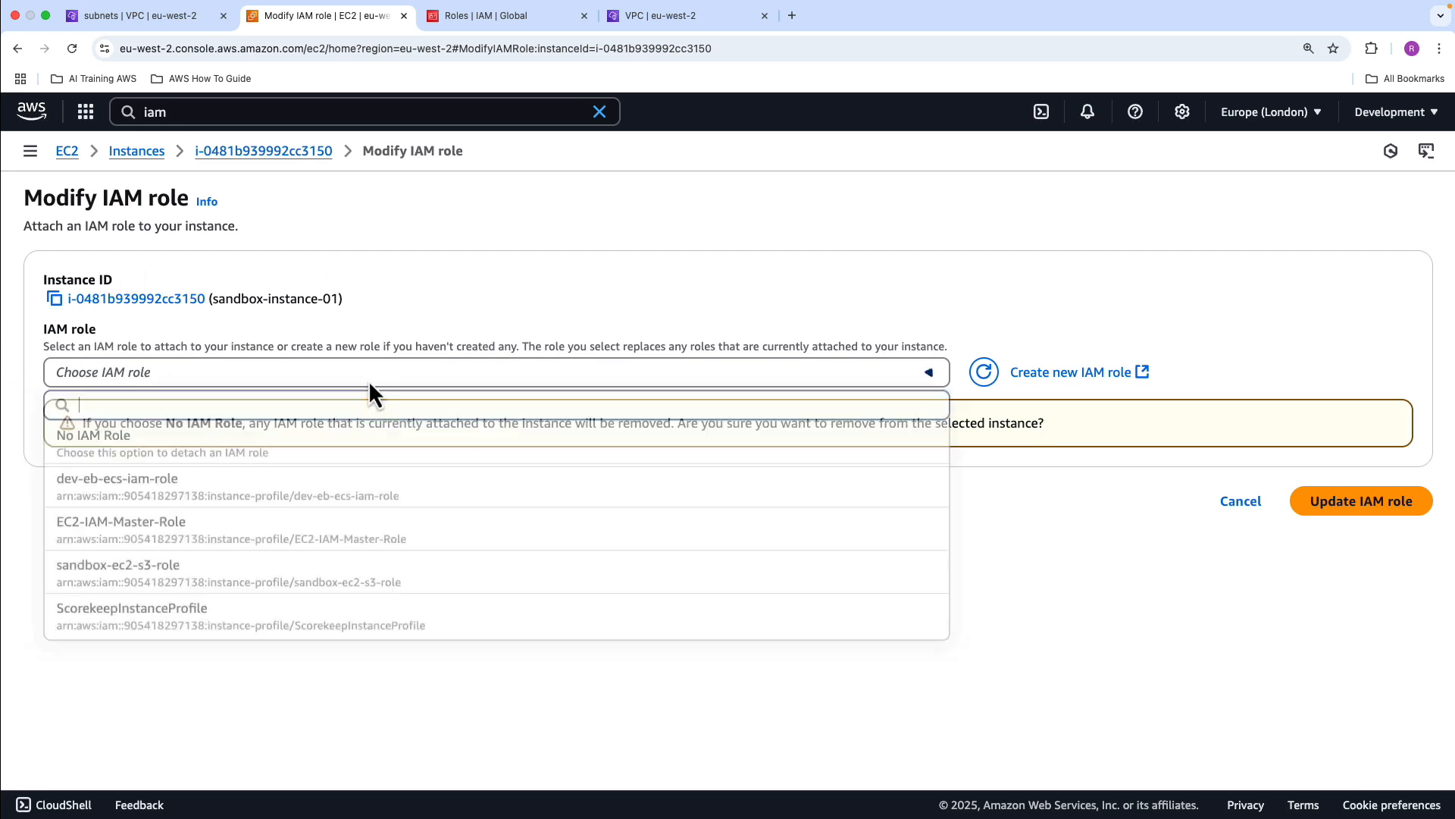
pyautogui.click(165, 582)
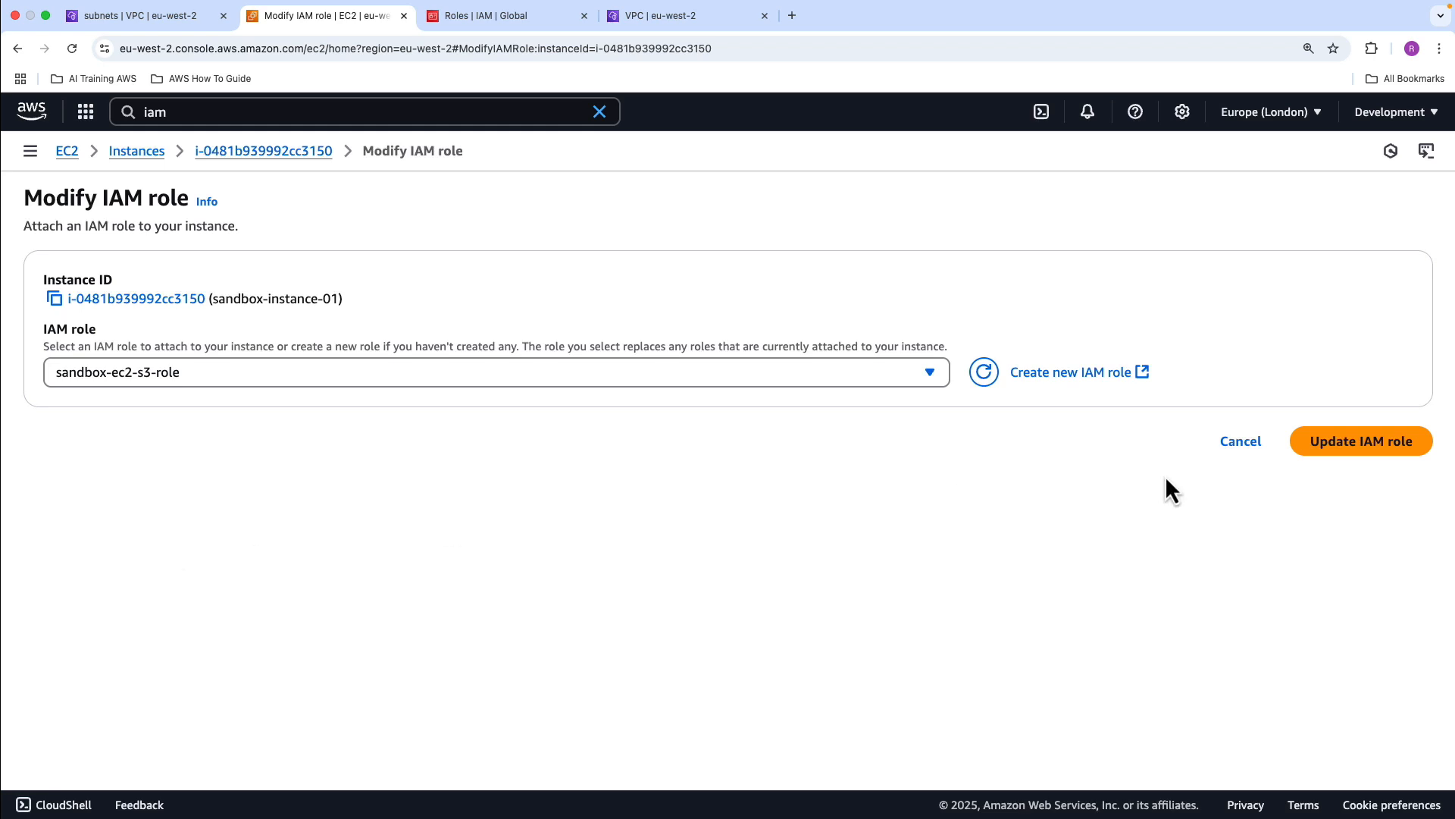
pyautogui.click(1358, 446)
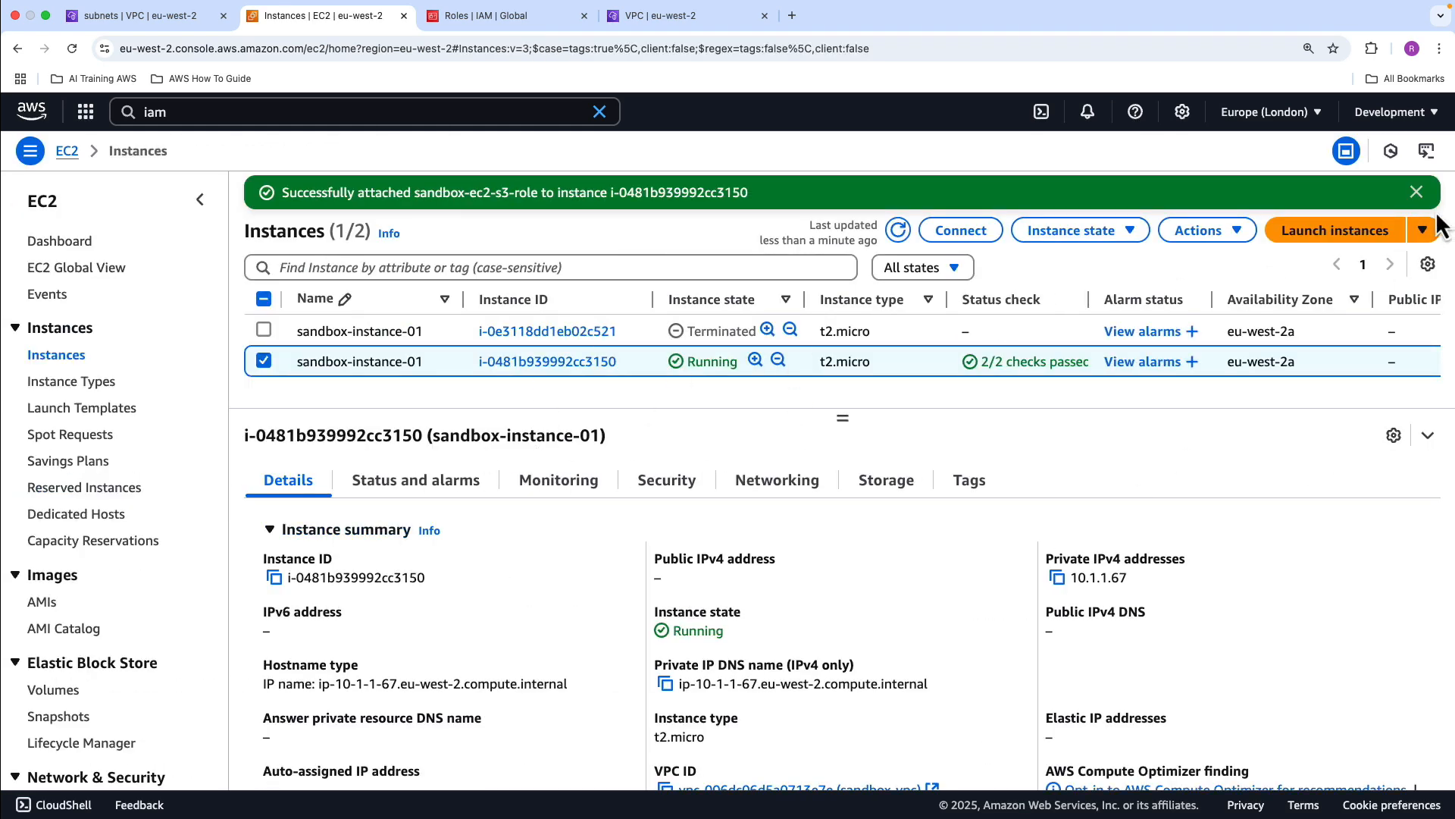
pyautogui.click(1417, 194)
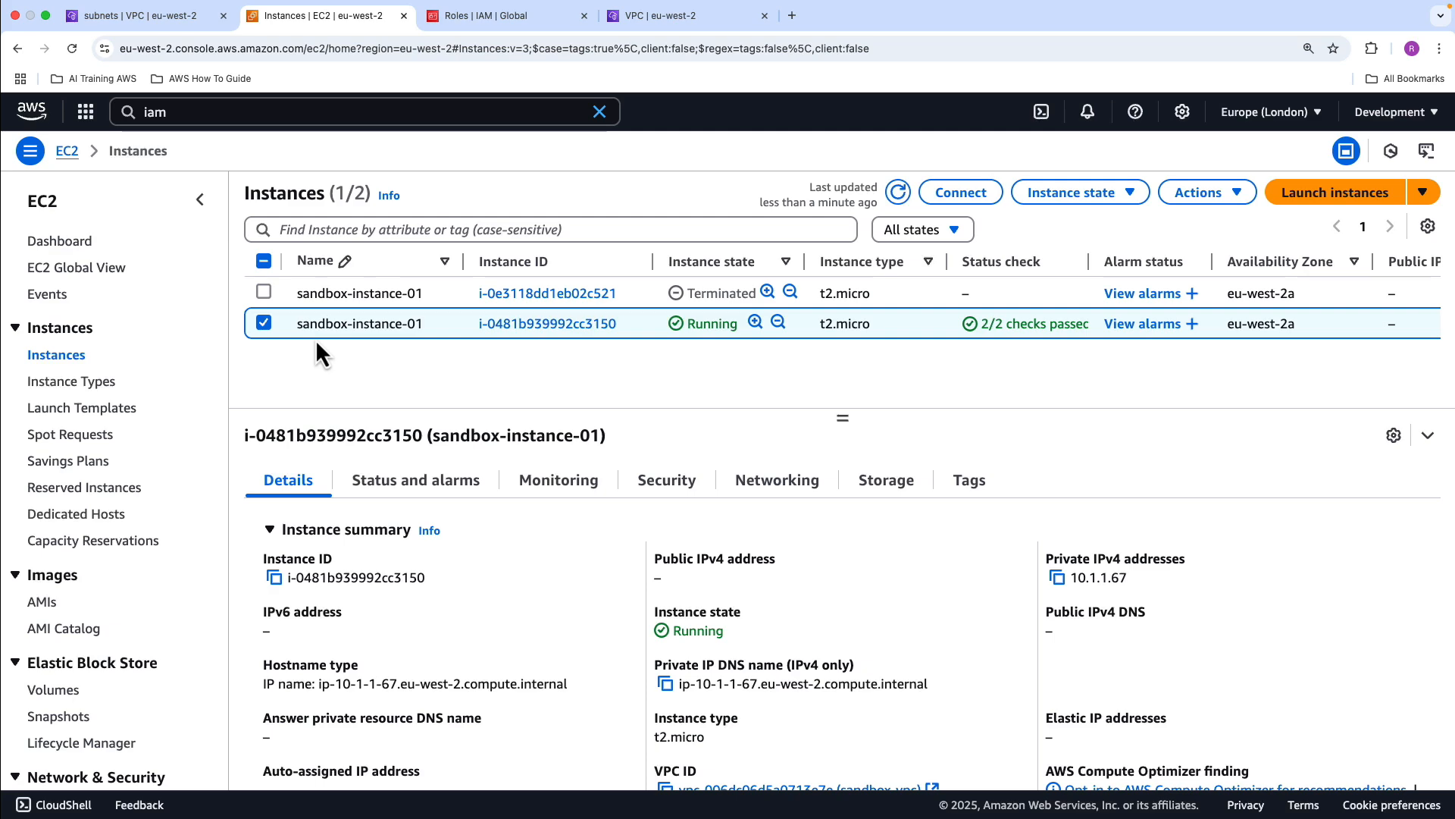
# Connect to sandbox-instance-01 using EC2 Instance Connect Endpoint, selecting the endpoint named sandbox-ec2-endpoint-interfaced
pyautogui.click(962, 194)
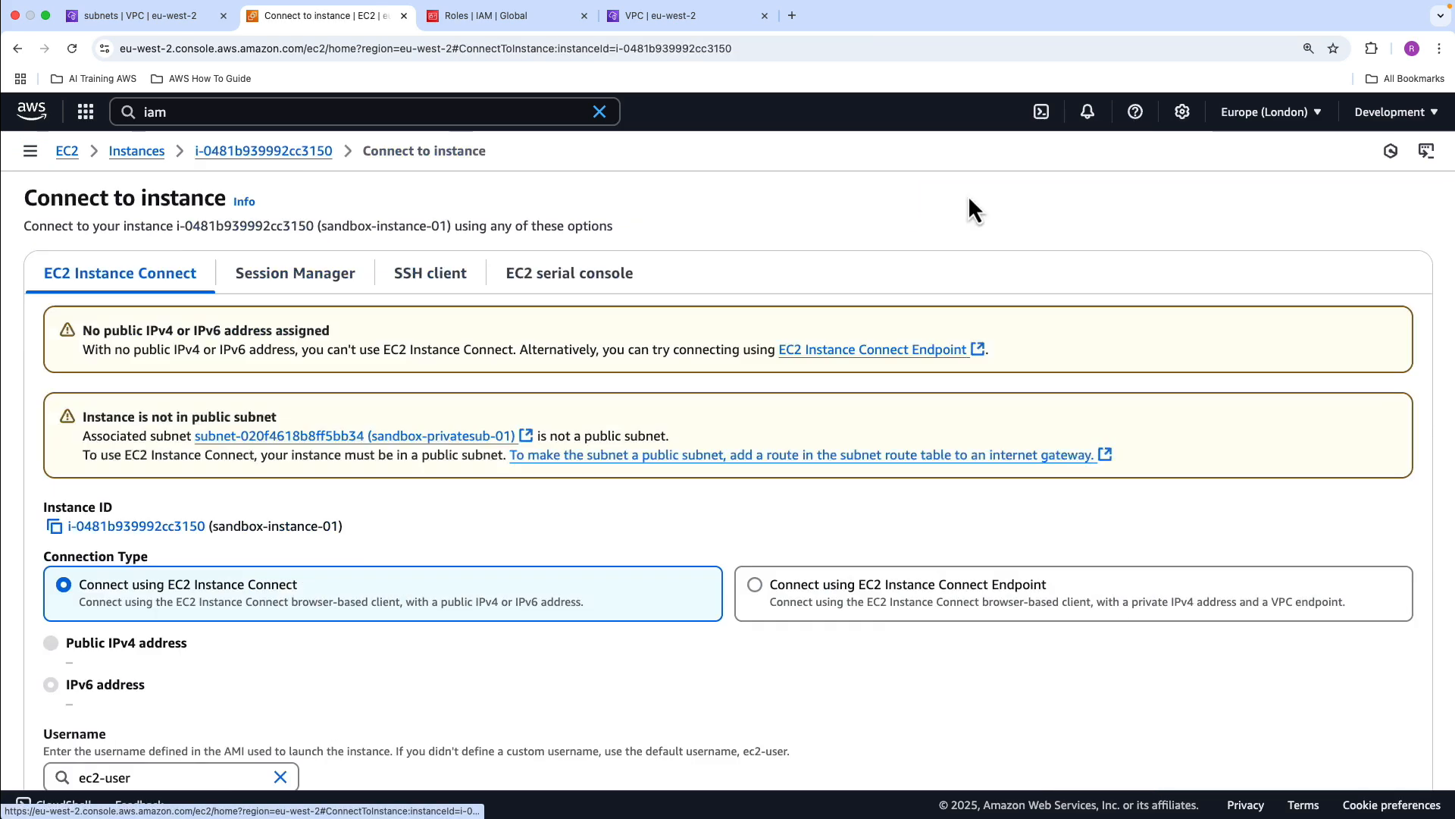
pyautogui.click(864, 582)
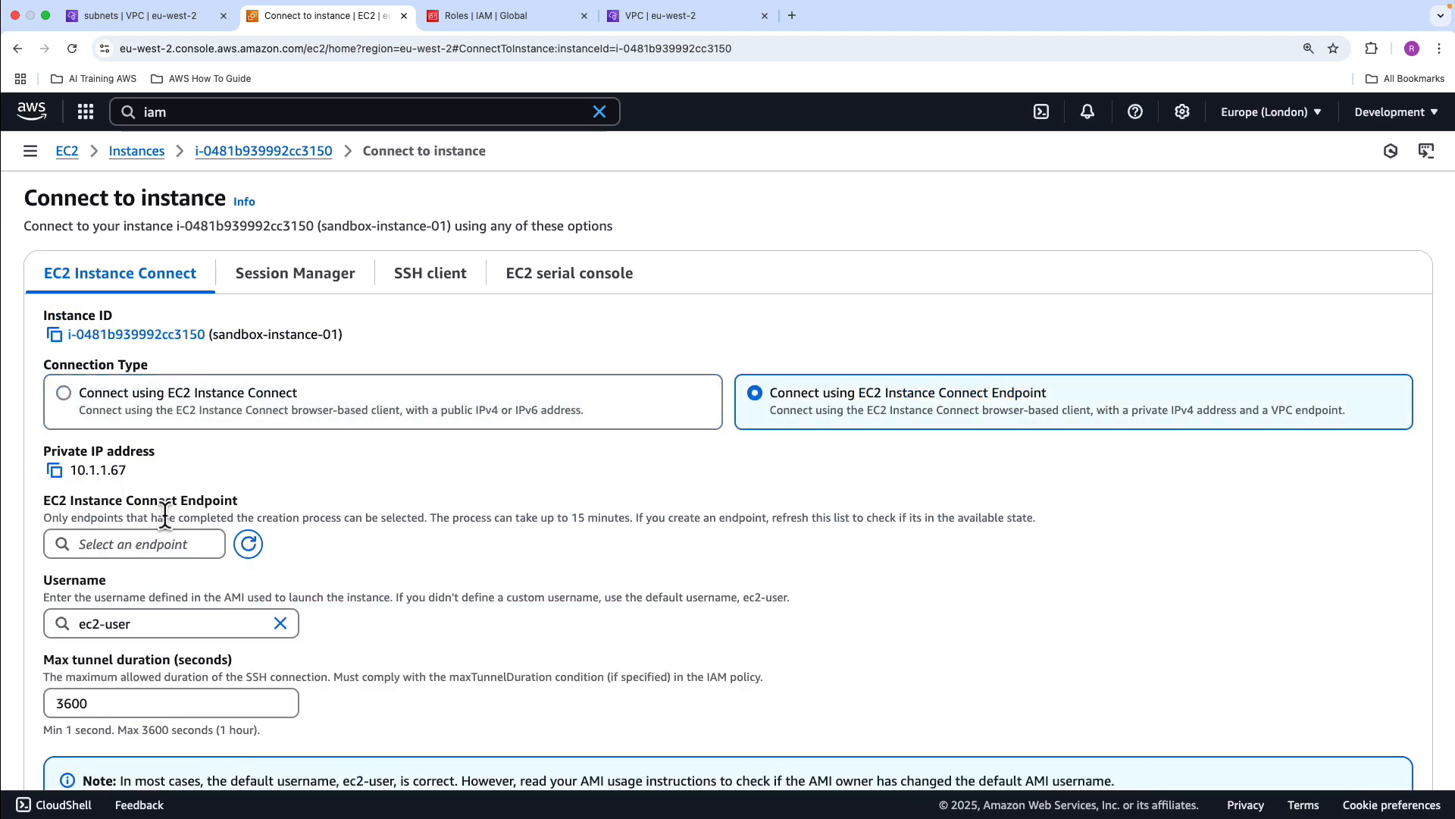
pyautogui.click(169, 544)
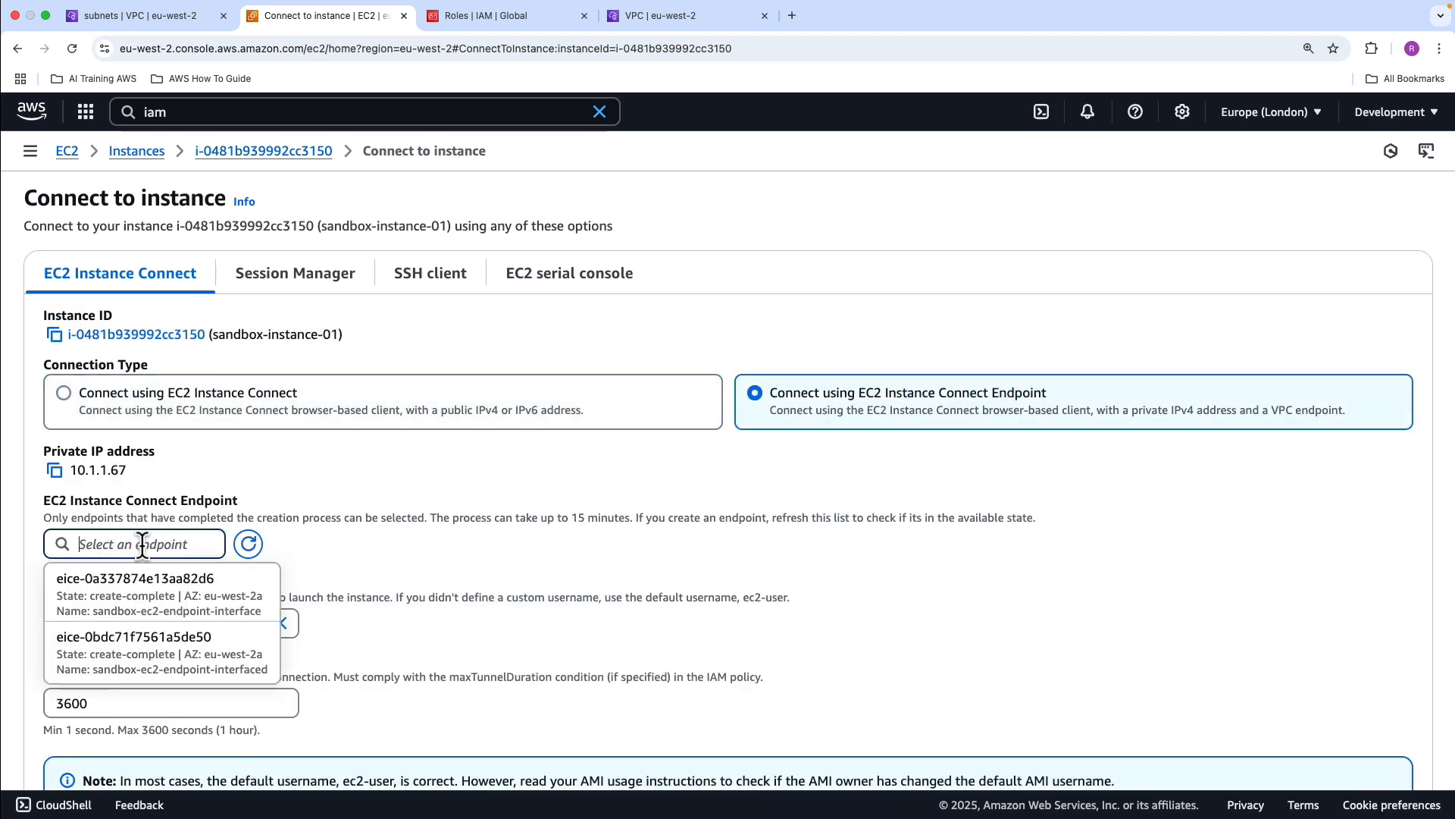
pyautogui.click(152, 650)
pyautogui.scroll(-3, 572, 589)
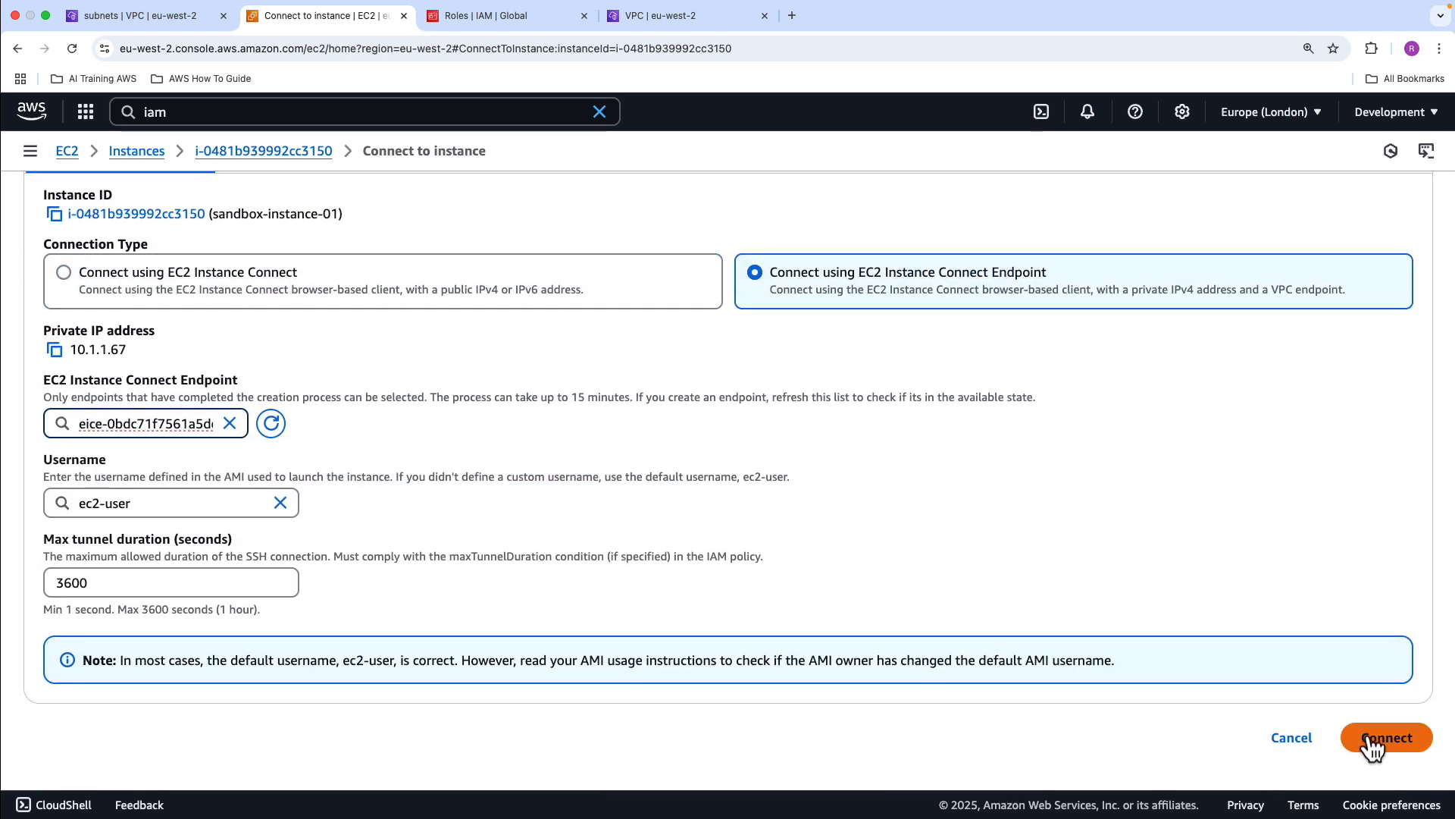
pyautogui.click(1398, 739)
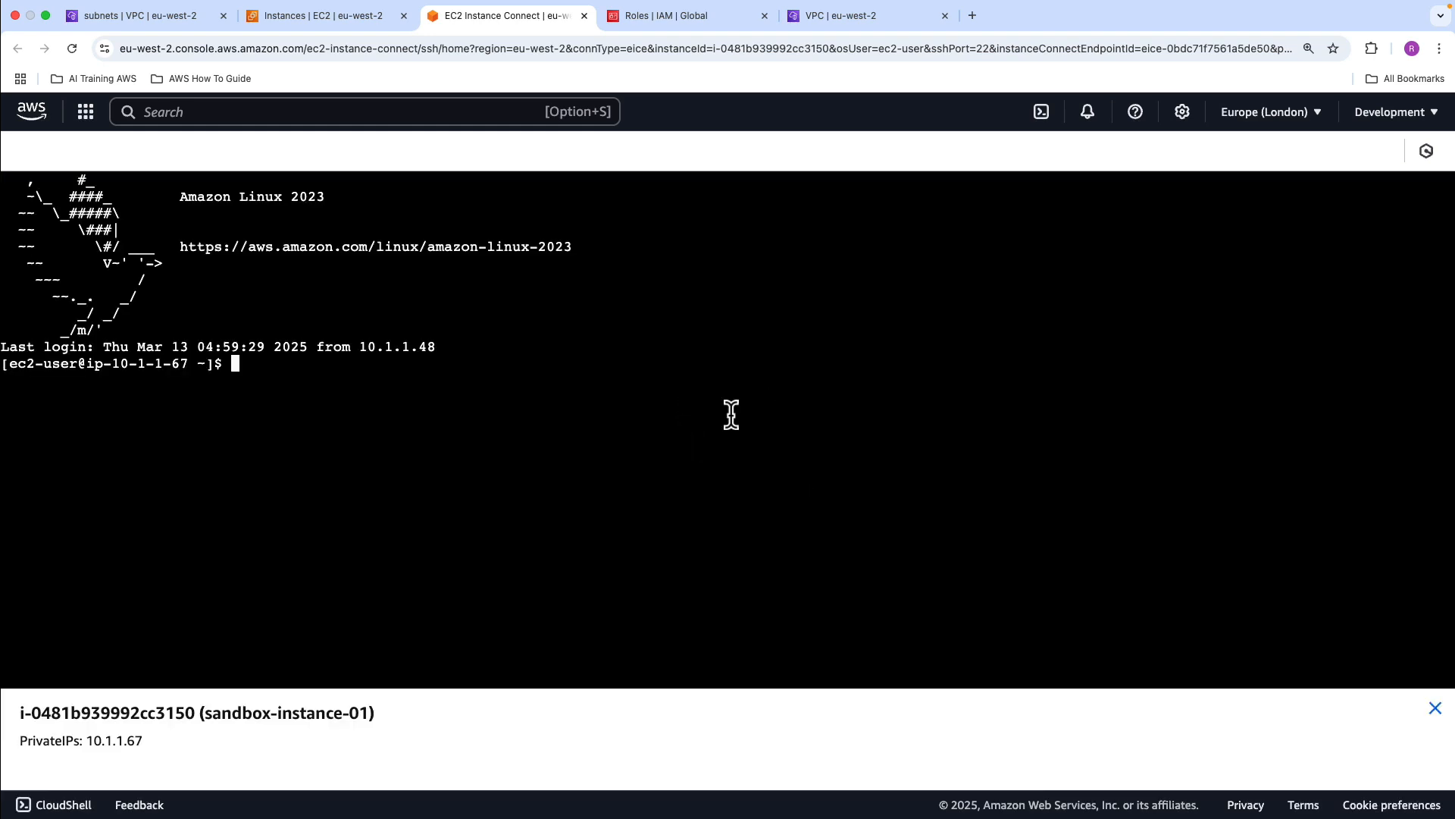
# Switch to root with sudo su and try to list the S3 buckets with aws s3 ls, stopping the command
pyautogui.write('sudo su')
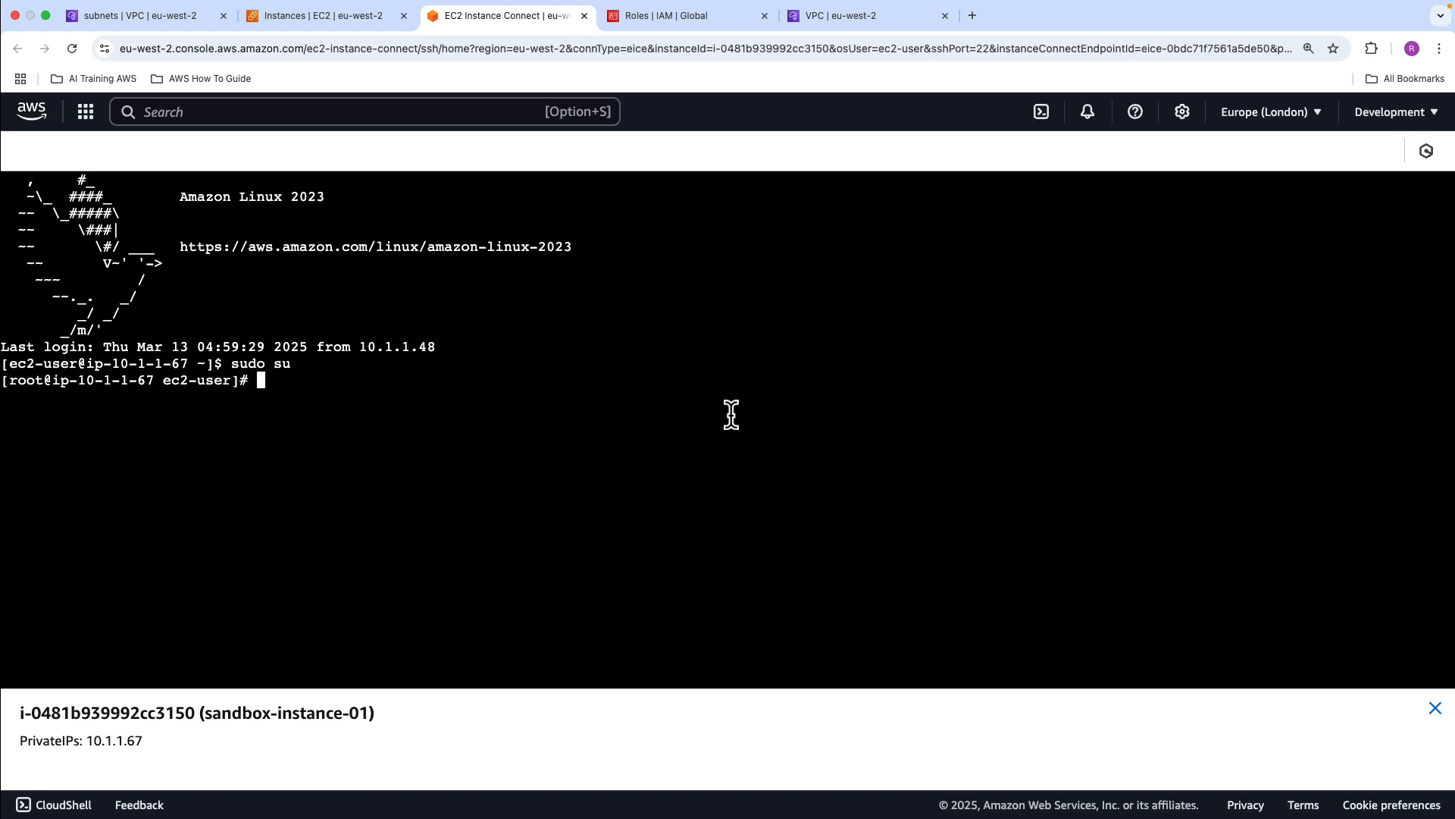
pyautogui.write('aws s3 ls')
pyautogui.press('Return')
pyautogui.hotkey('ctrl', 'z')
pyautogui.hotkey('ctrl', 'x')
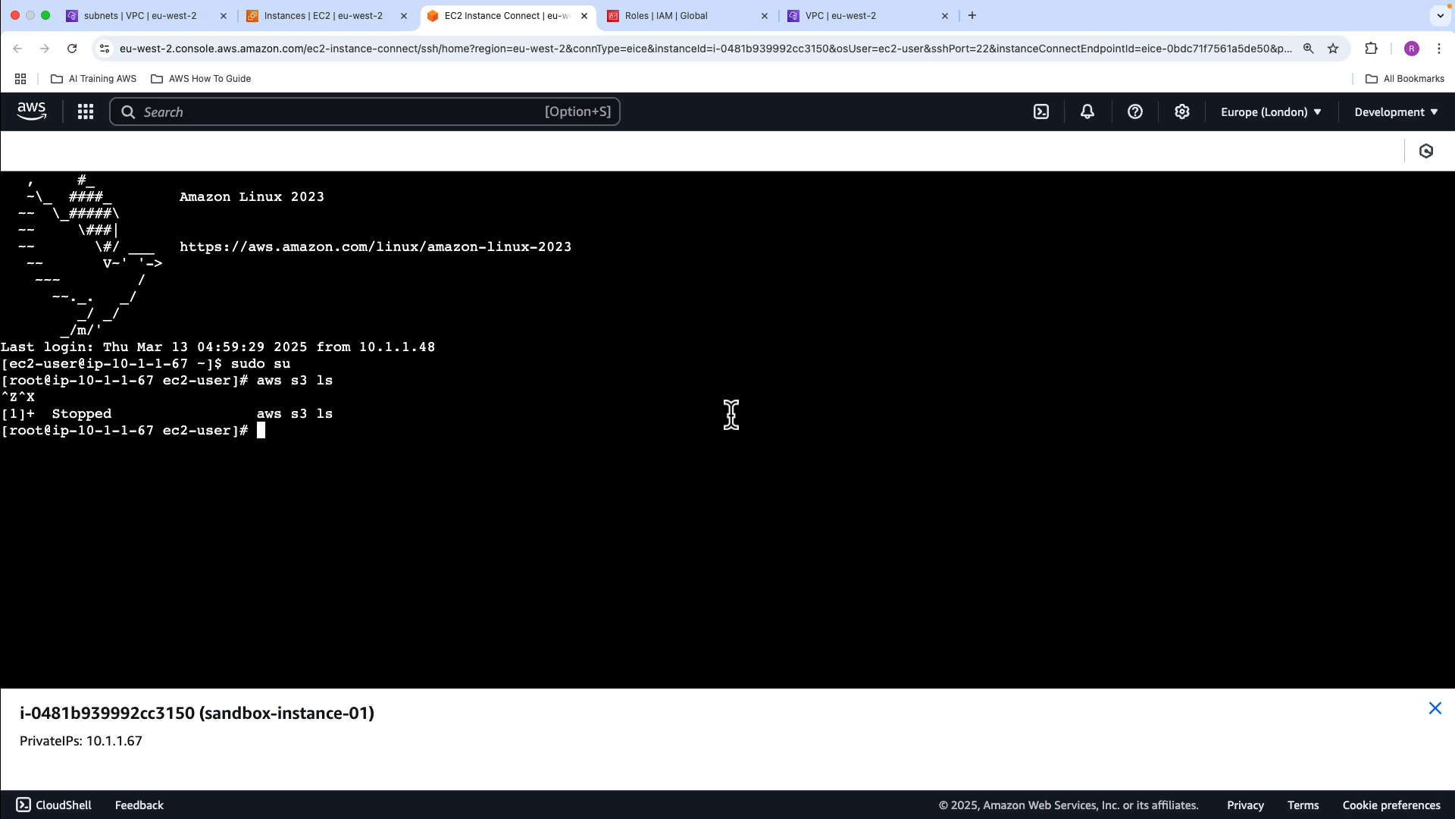
# Close the instance terminal and IAM roles pages, and open the VPC endpoints list with its announcement dismissed
pyautogui.click(581, 16)
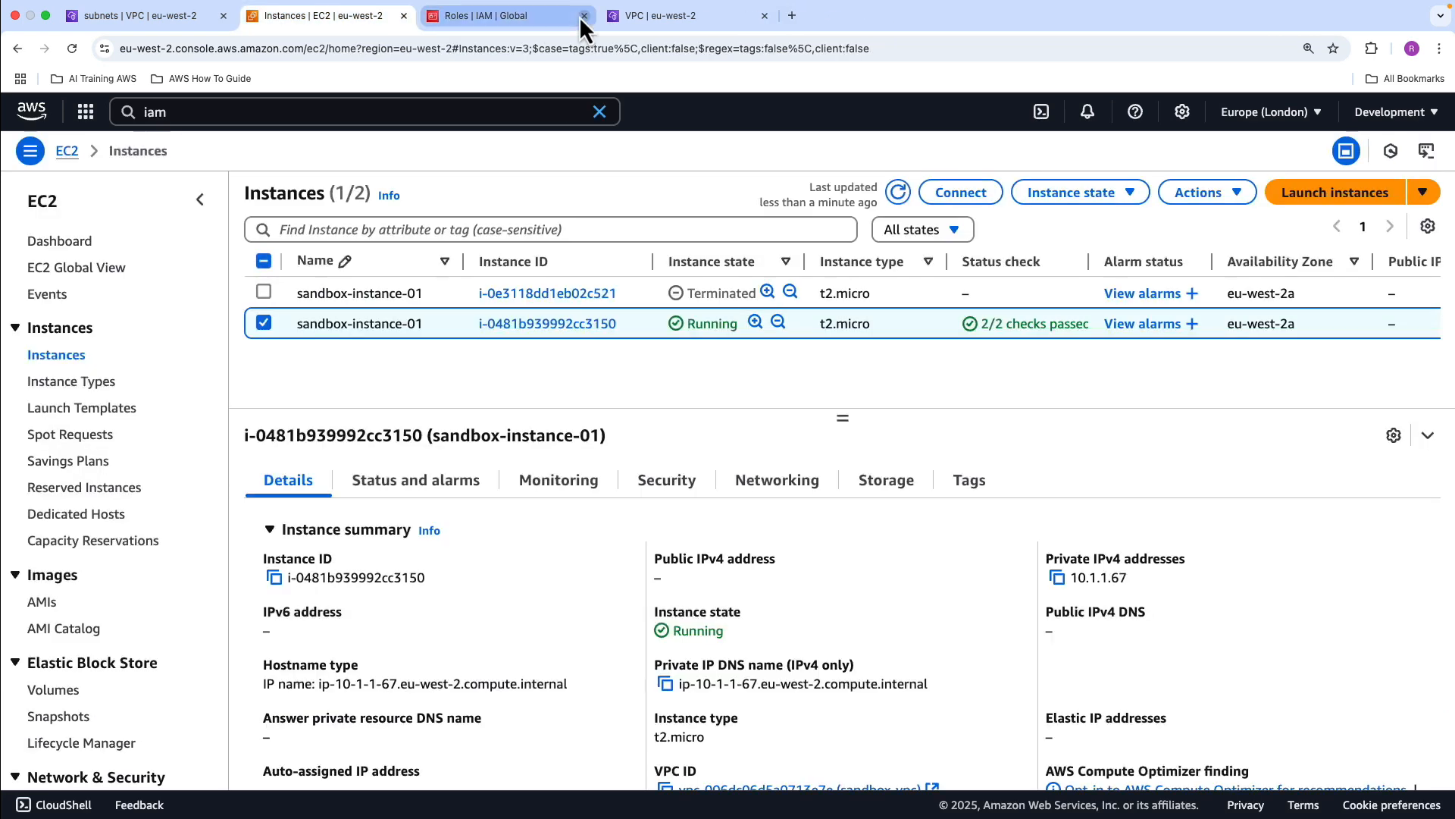
pyautogui.click(584, 16)
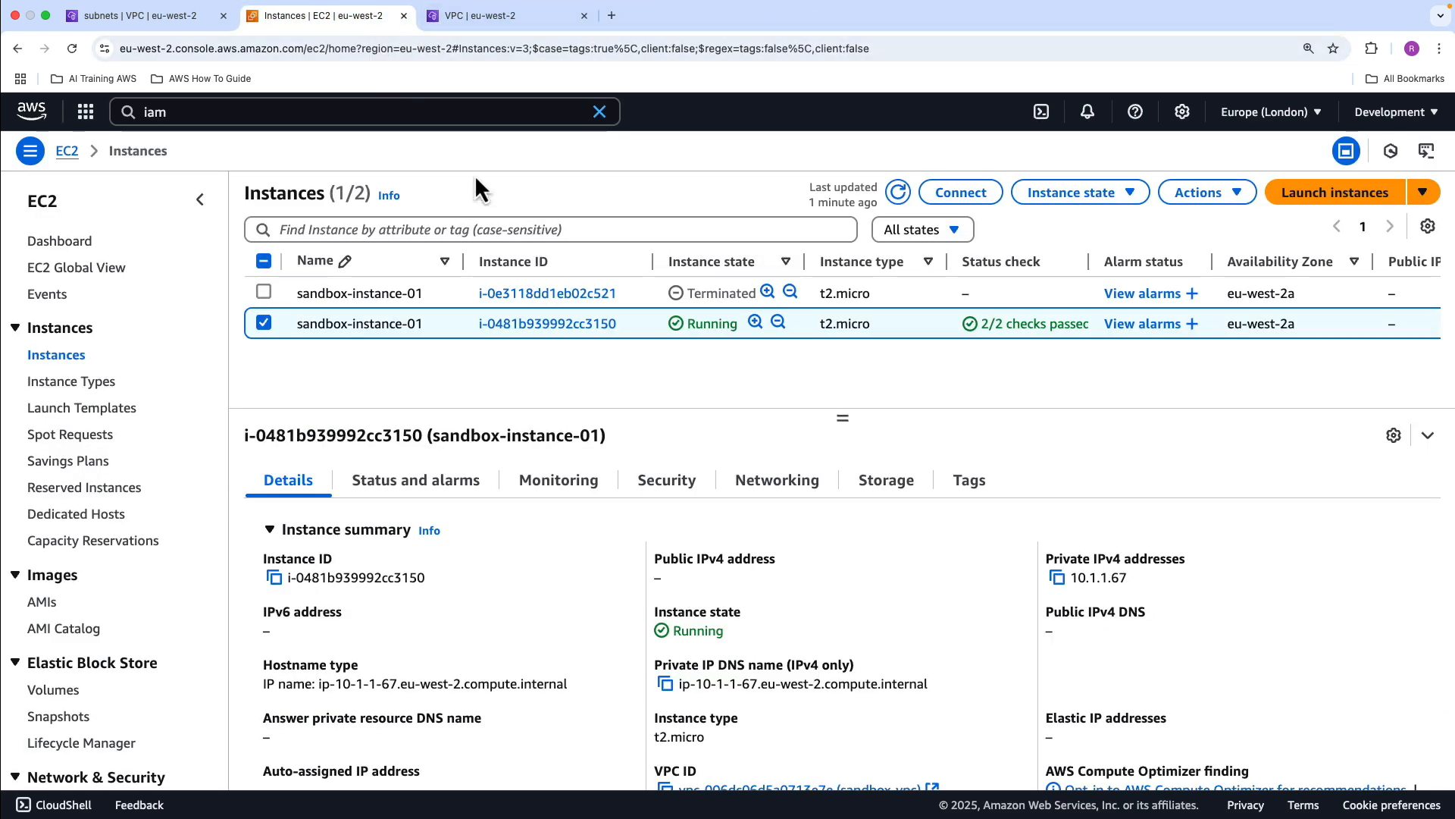
pyautogui.click(168, 21)
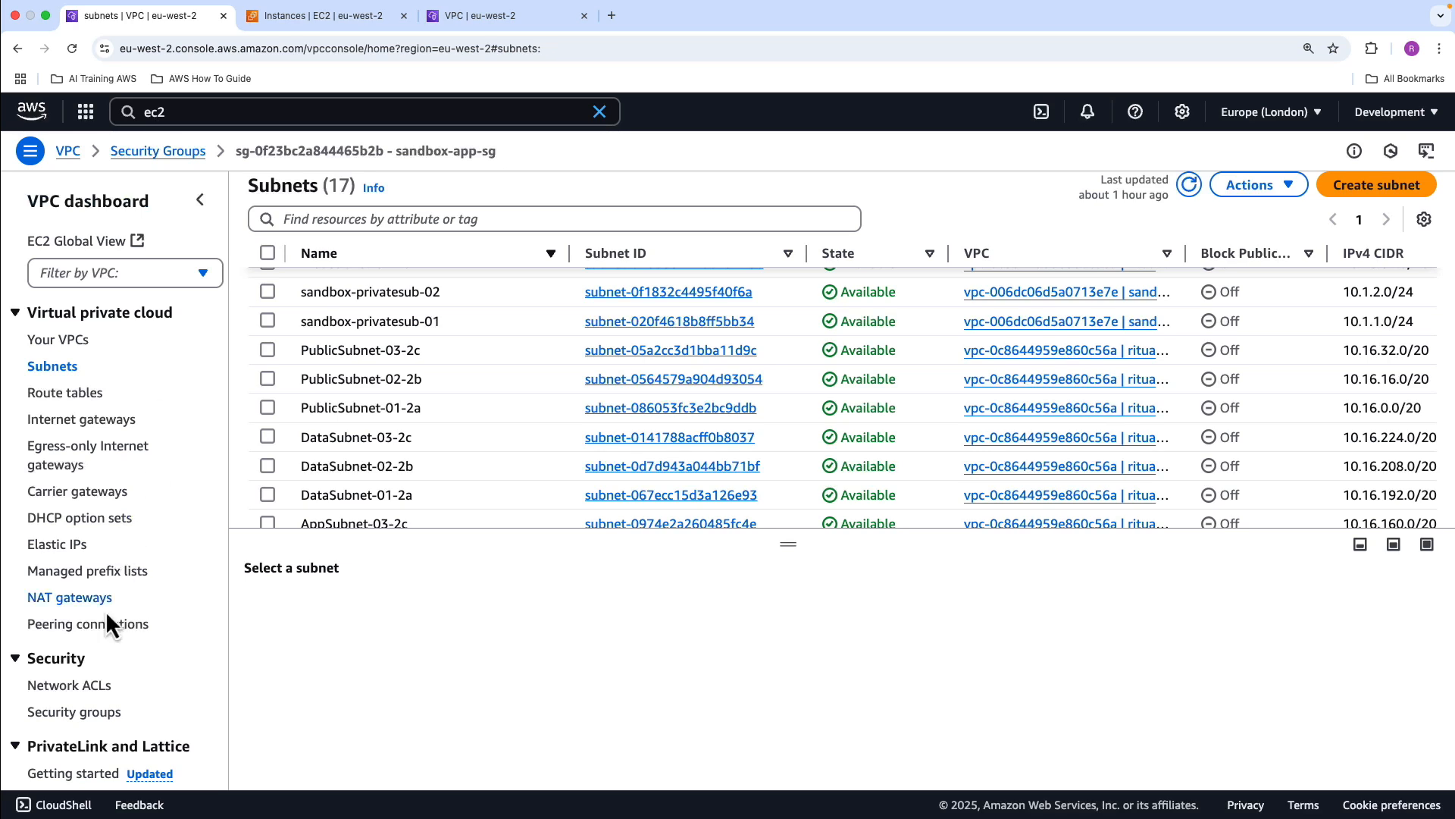
pyautogui.scroll(-1, 148, 576)
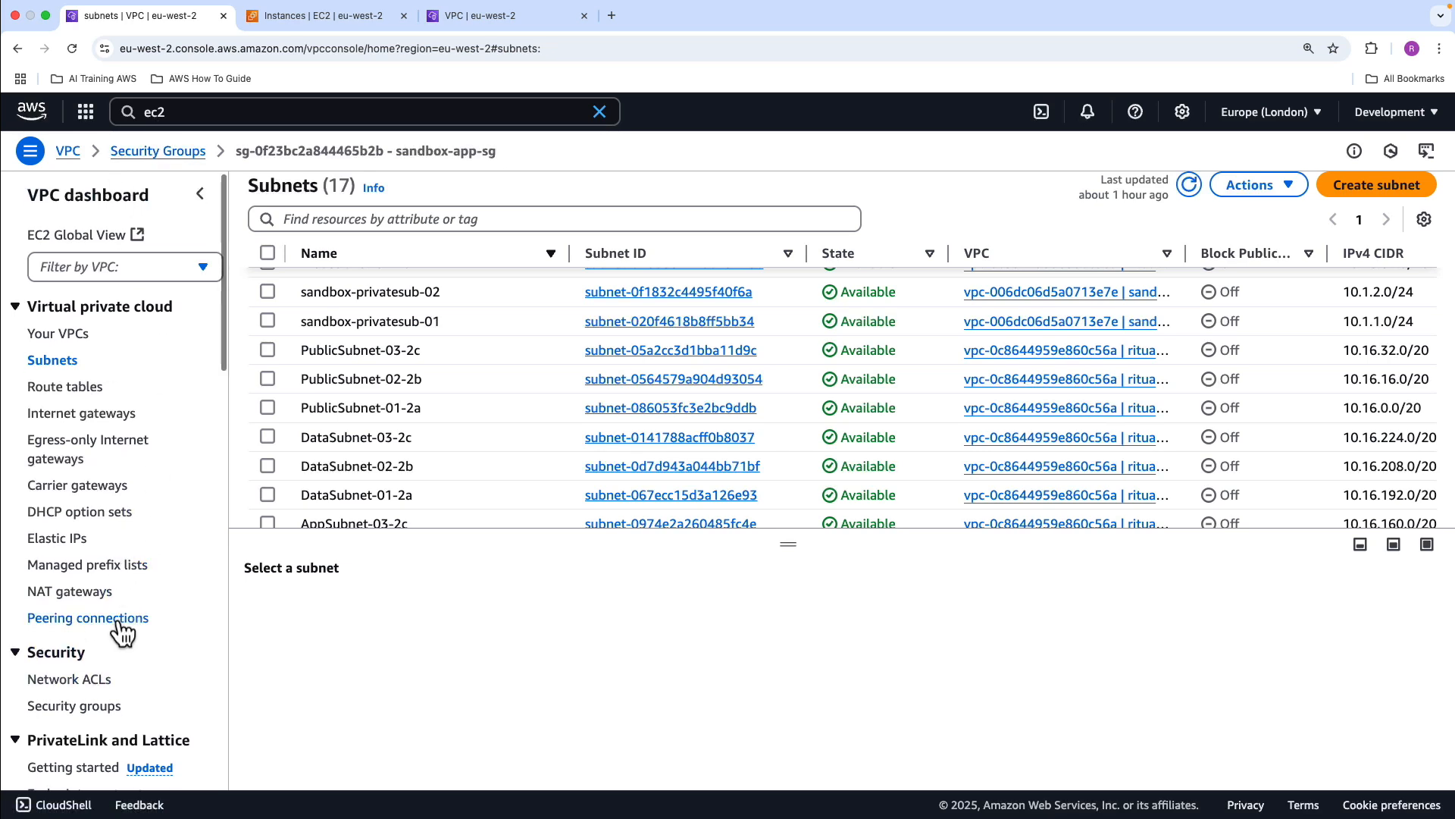
pyautogui.scroll(-5, 122, 631)
pyautogui.click(75, 406)
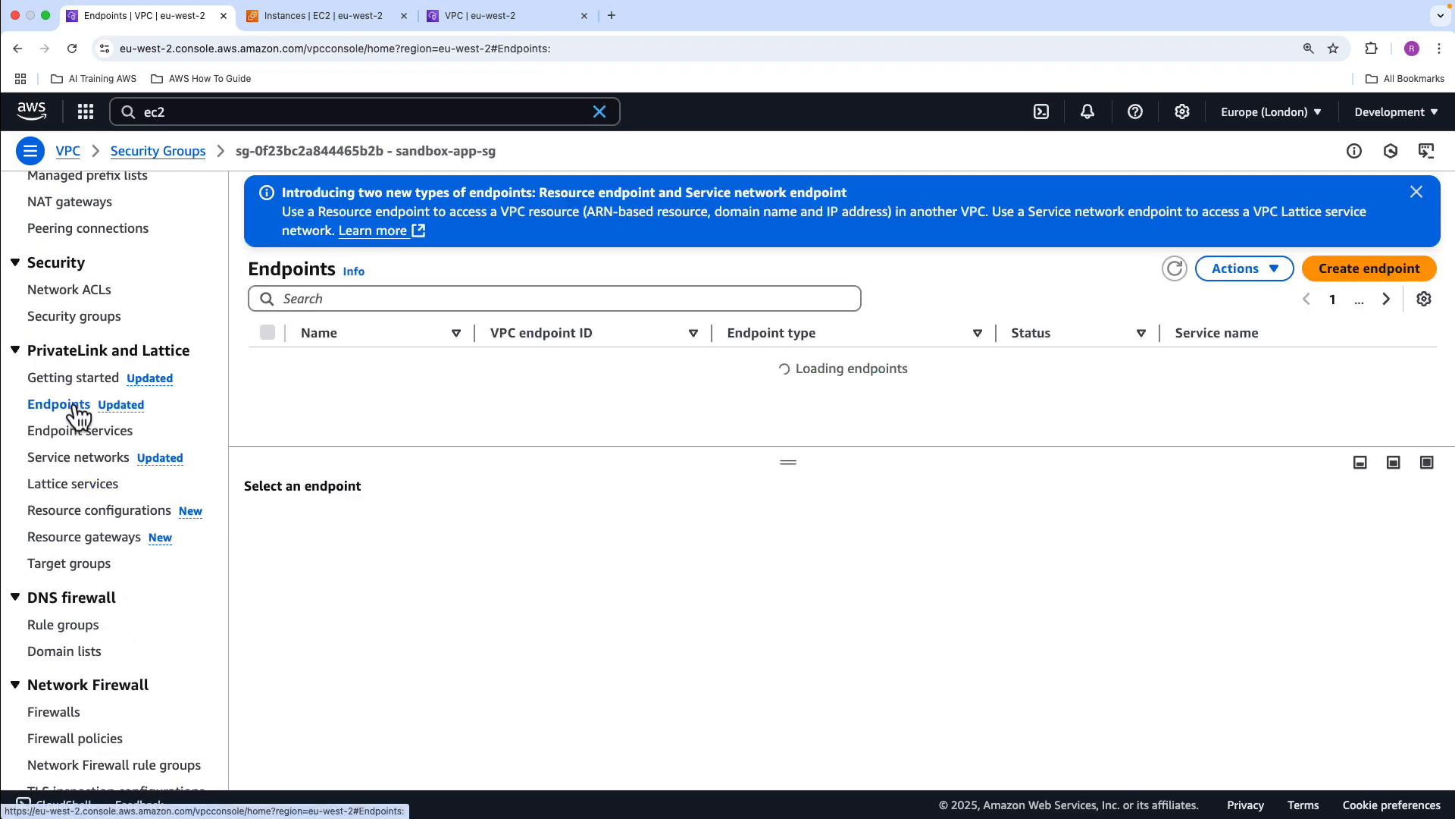
pyautogui.click(1415, 194)
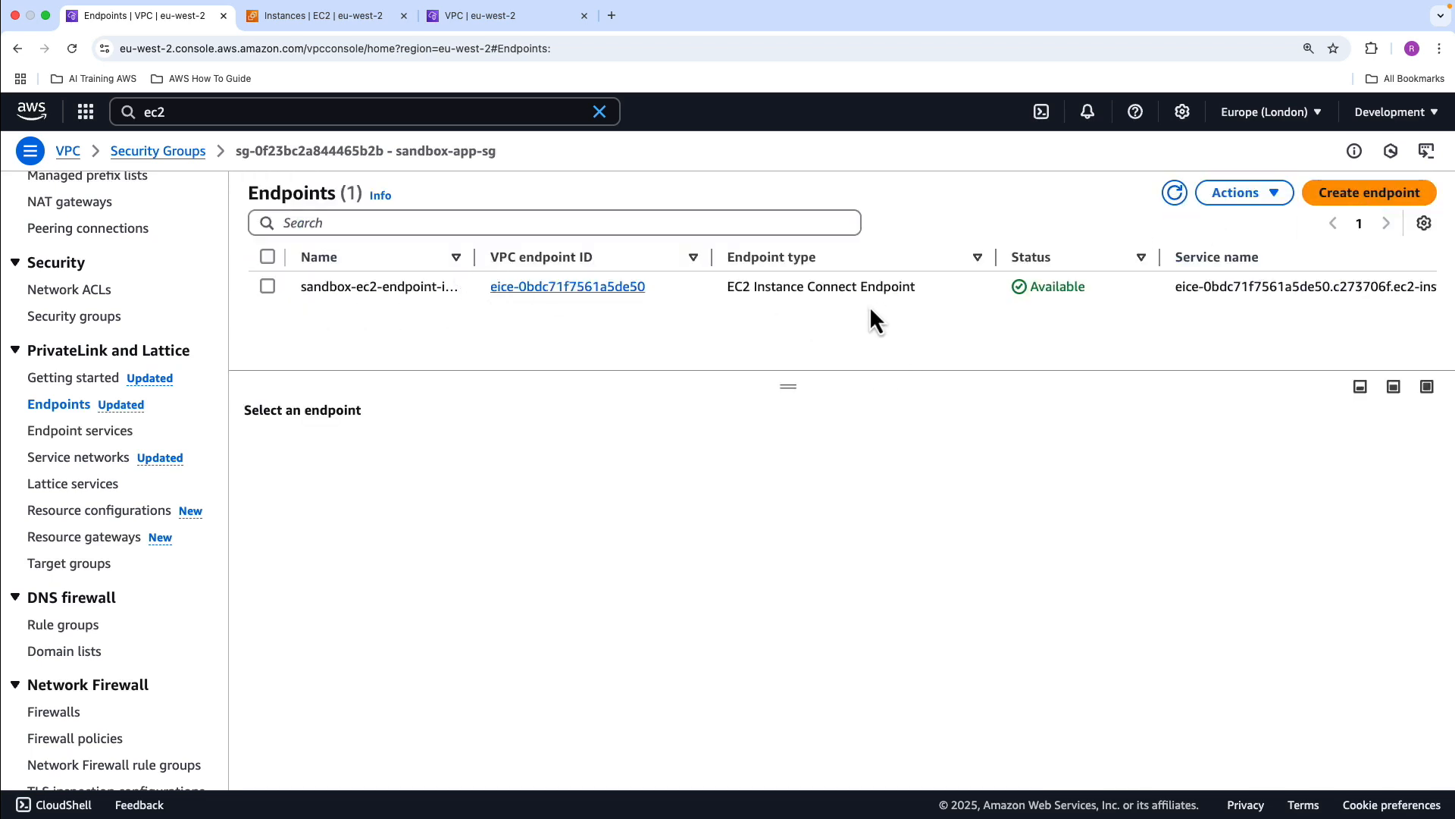
# Start a new VPC endpoint and name it sandbox-ec2-s3-endpoint-gateway
pyautogui.click(1326, 200)
pyautogui.click(307, 352)
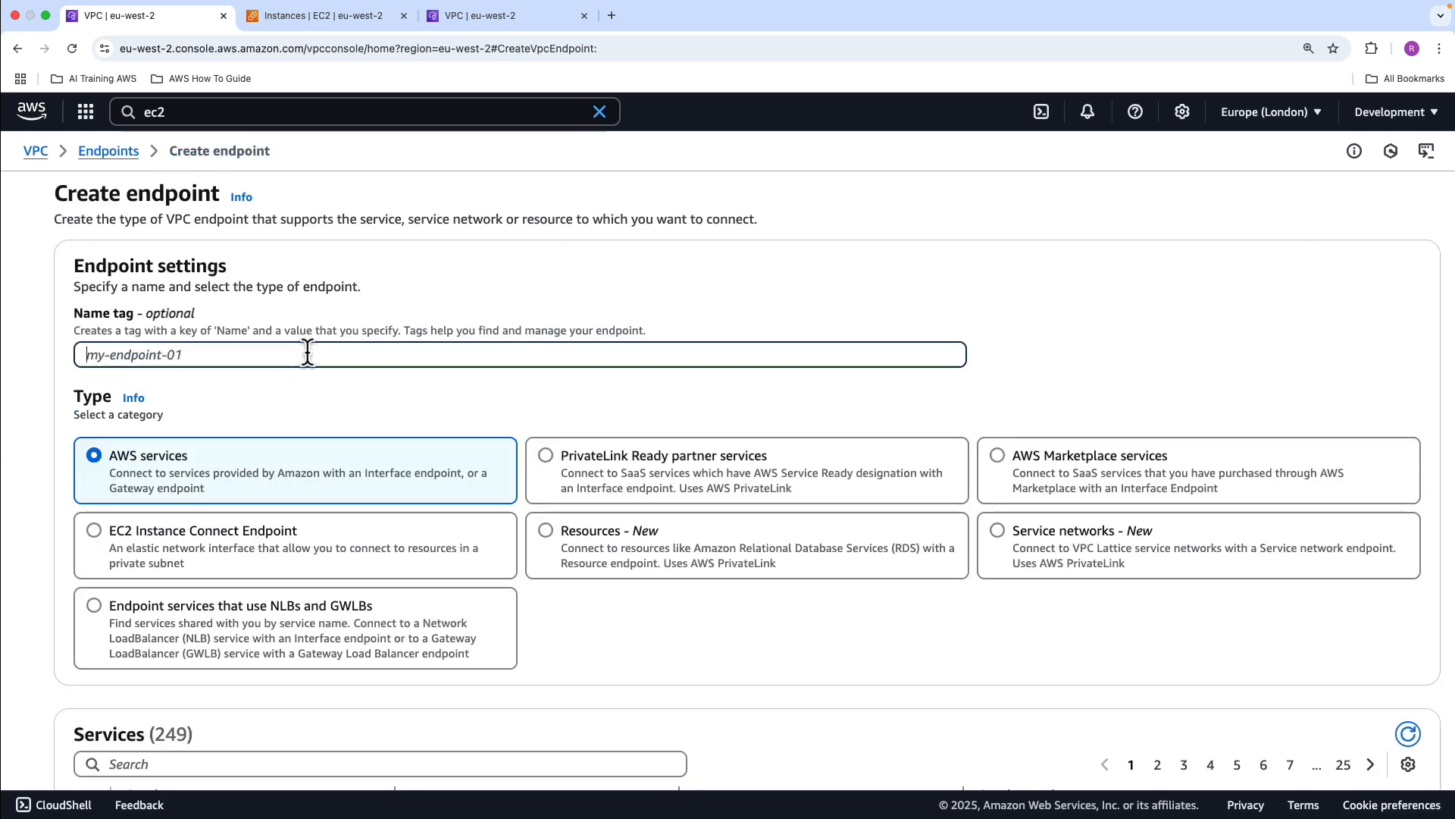
pyautogui.write('sandbox-ec2-s')
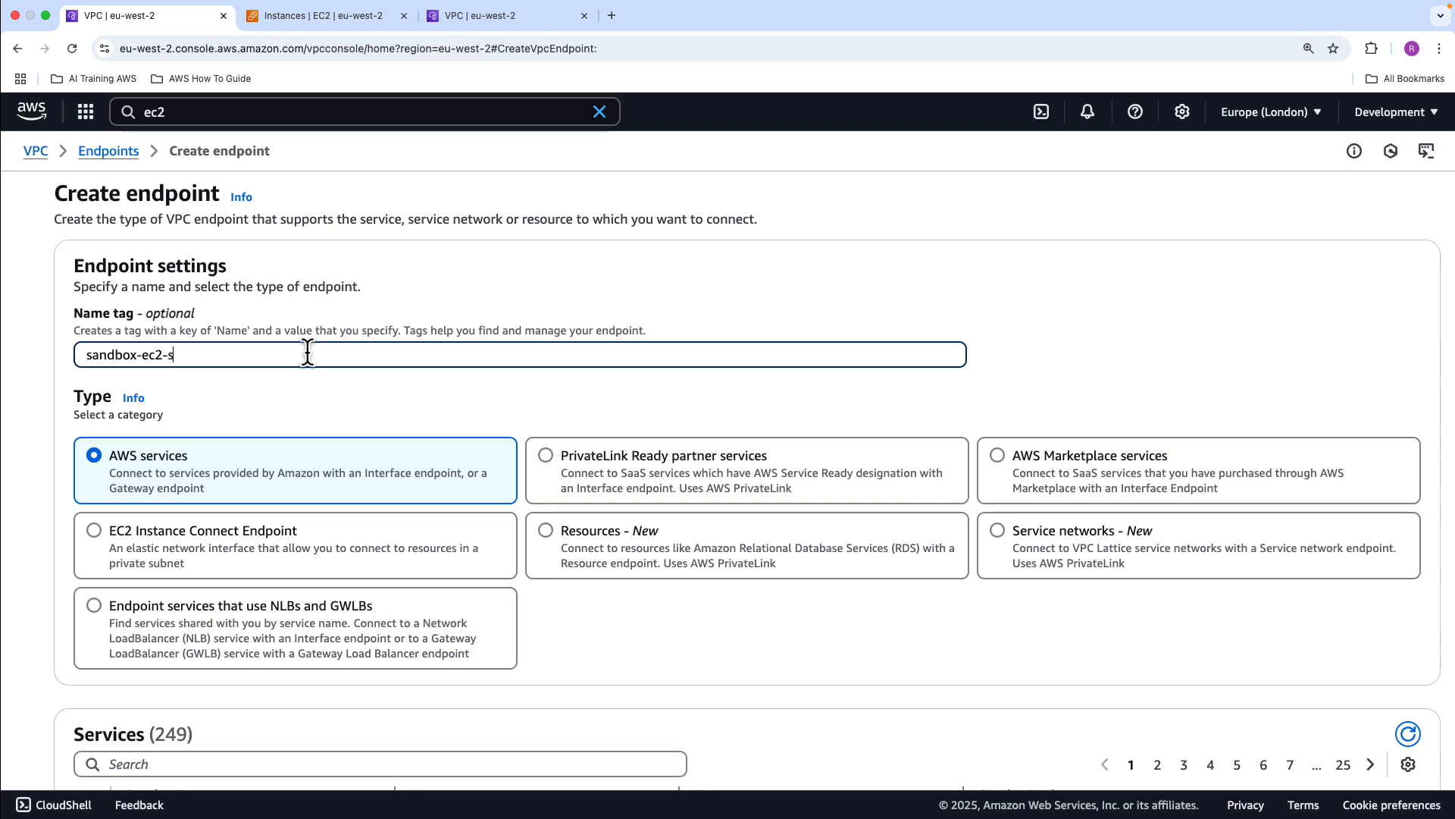
pyautogui.write('3-endpoint-gateway')
pyautogui.click(250, 401)
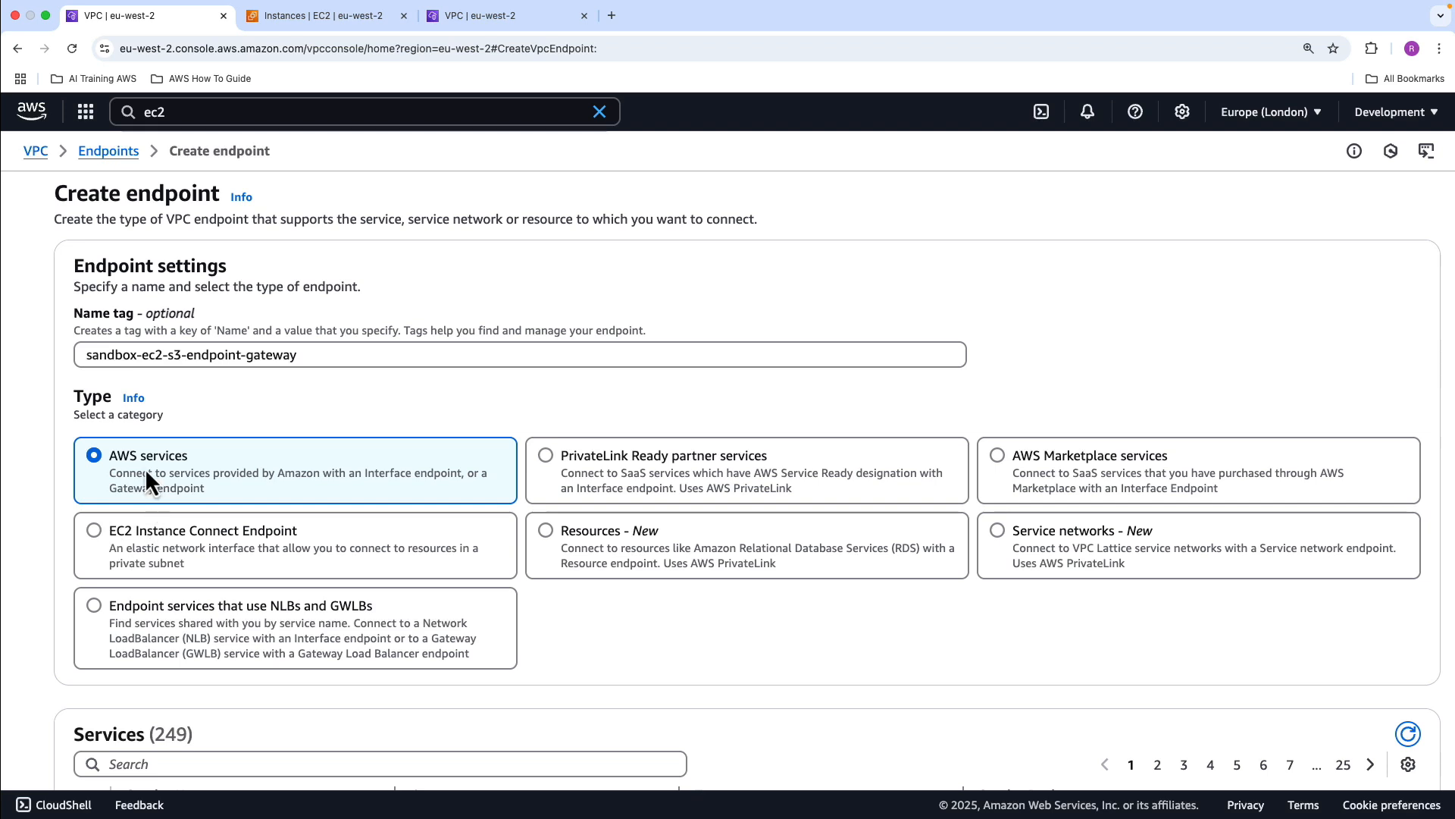
# Filter the AWS services to com.amazonaws.eu-west-2.s3 and choose the Gateway type for the endpoint
pyautogui.scroll(-1, 146, 470)
pyautogui.scroll(-5, 145, 478)
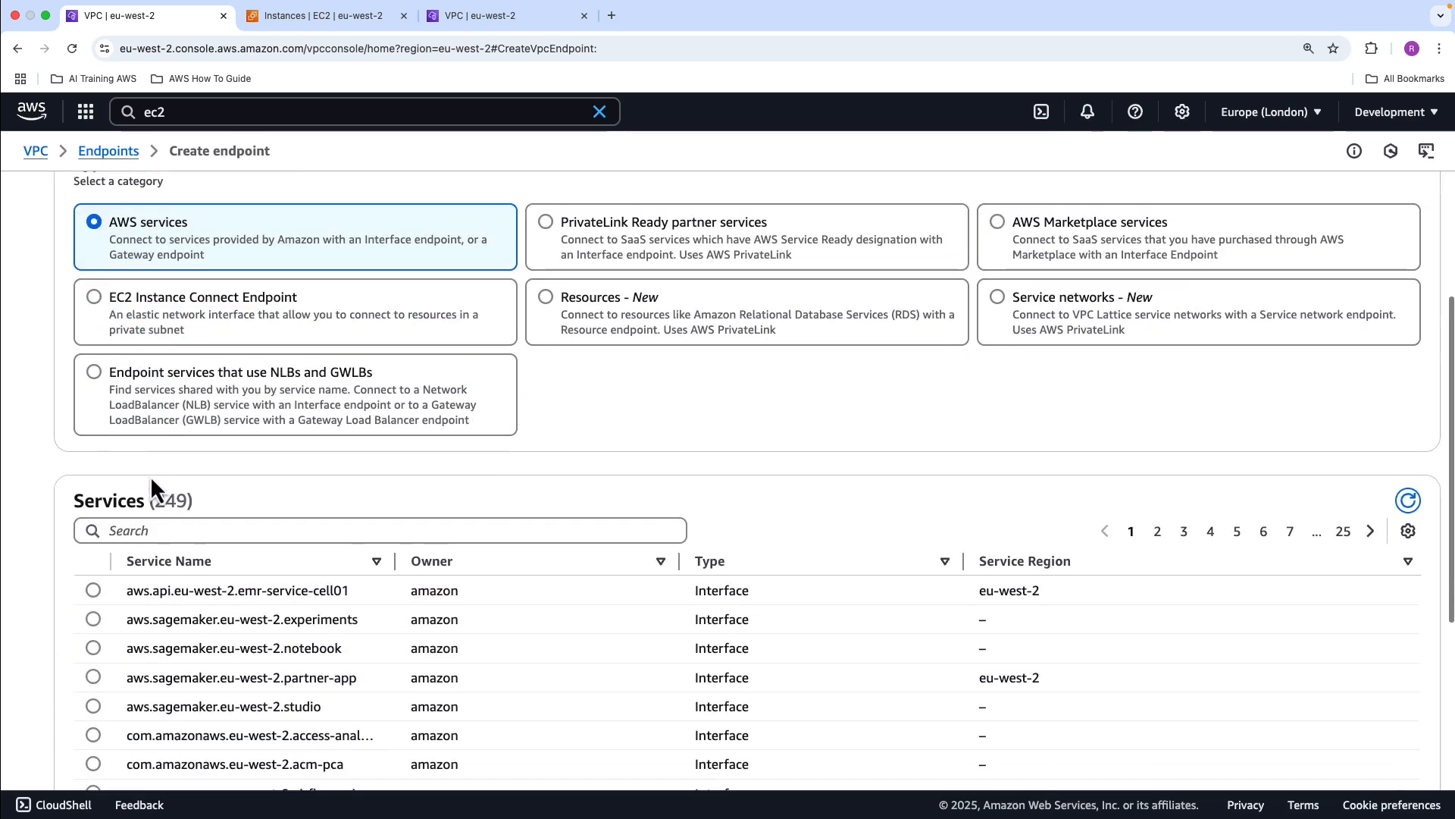
pyautogui.click(162, 526)
pyautogui.write('s3')
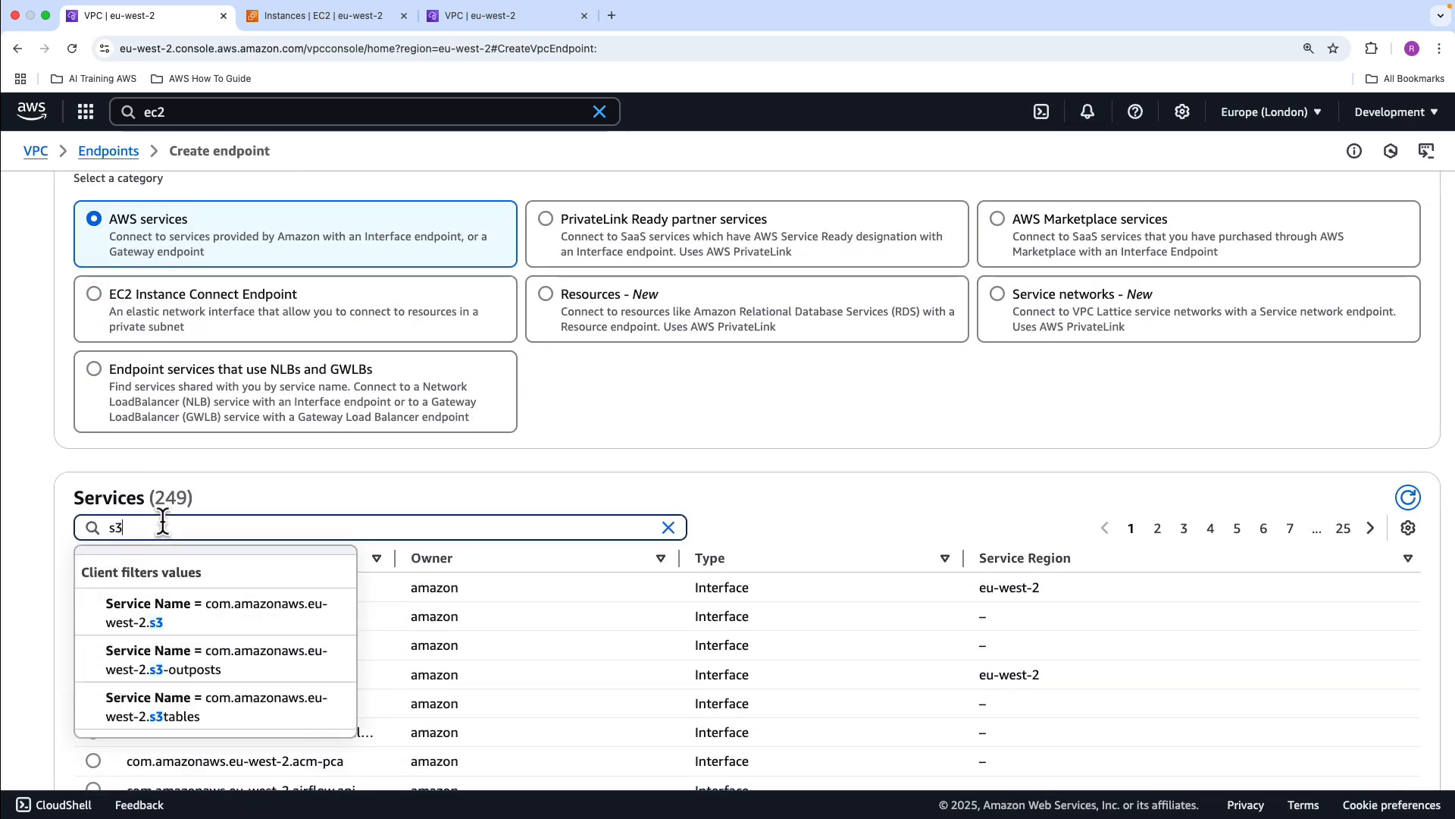
pyautogui.scroll(-1, 229, 540)
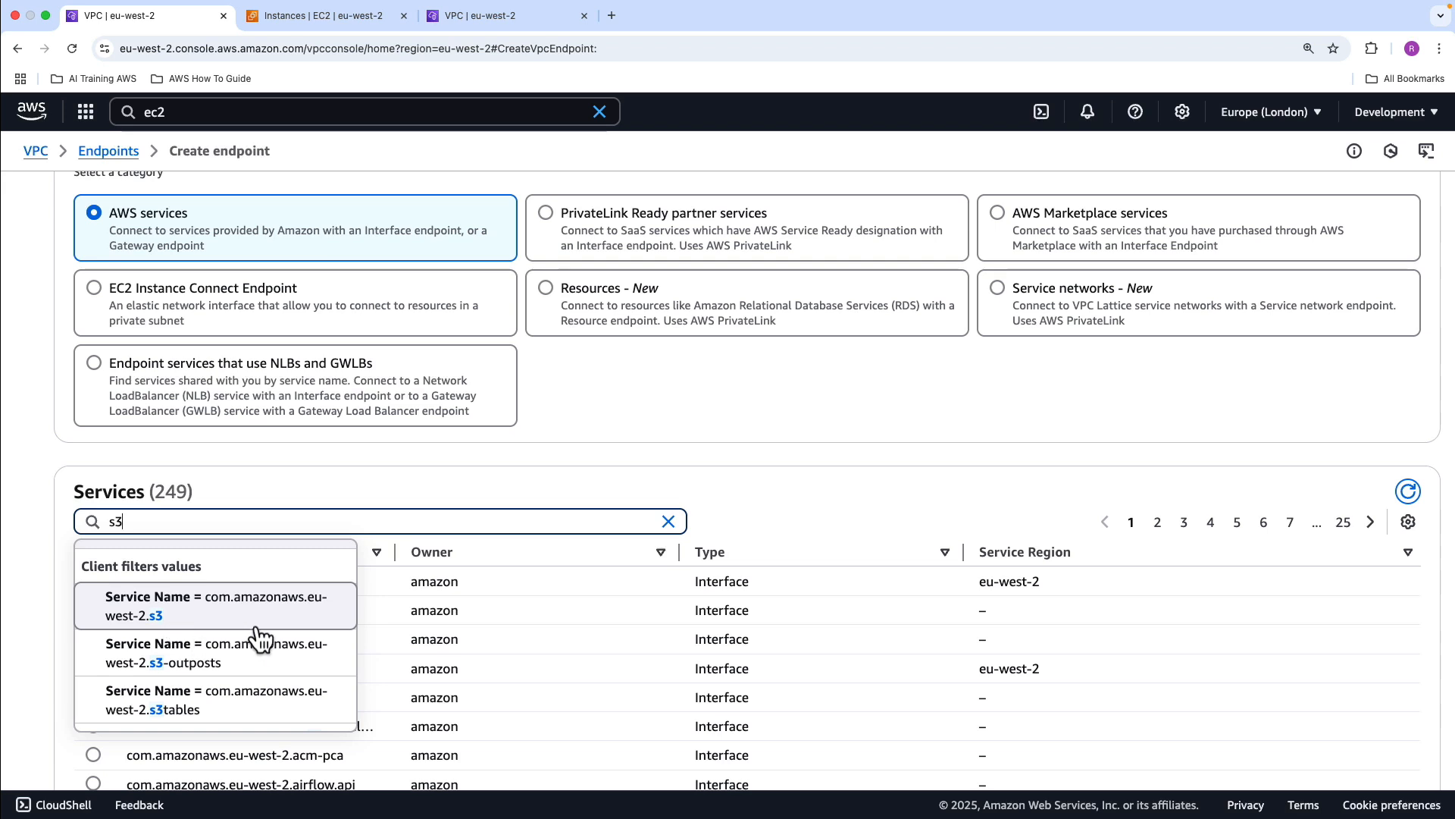
pyautogui.click(144, 620)
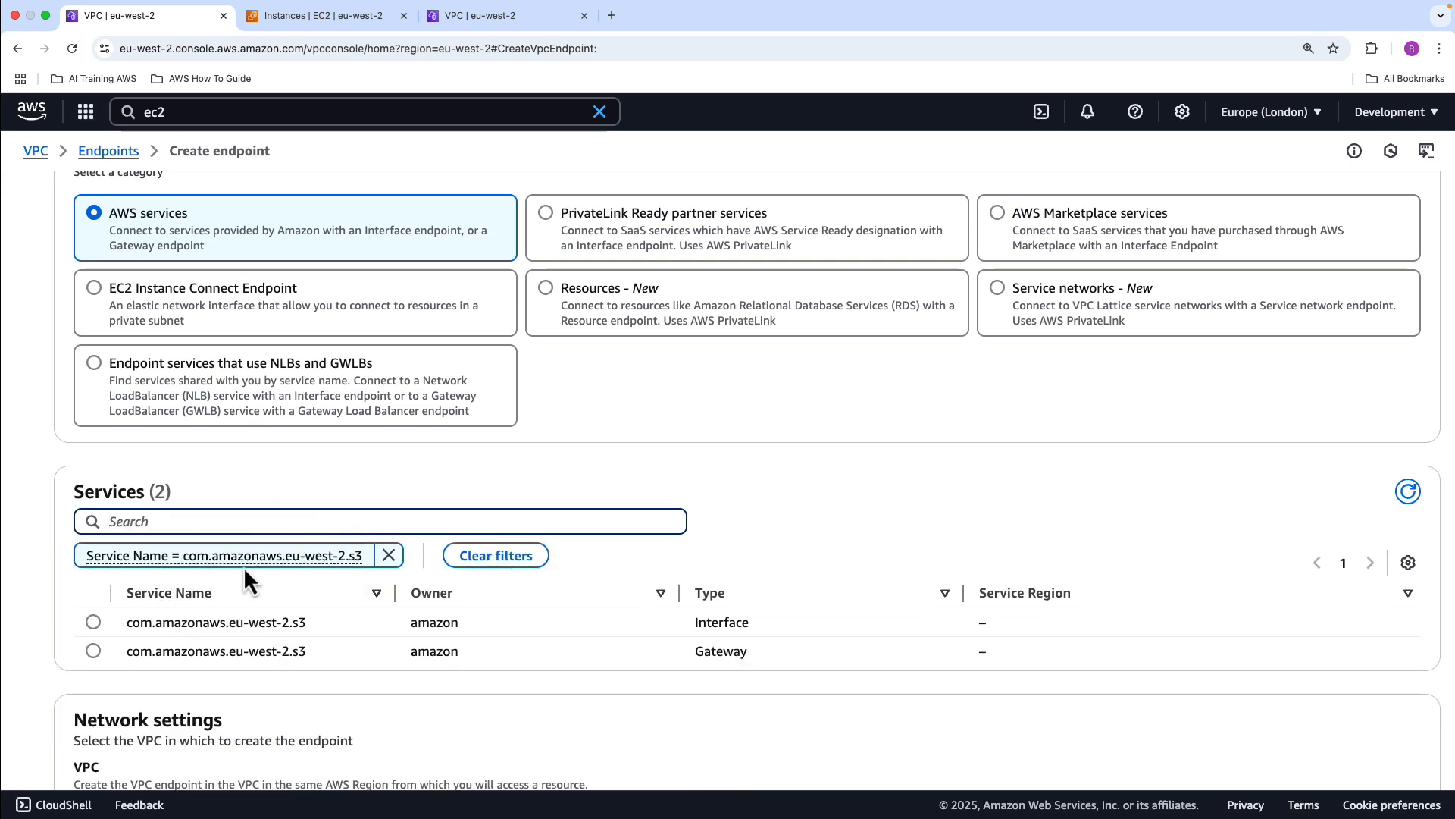
pyautogui.click(93, 652)
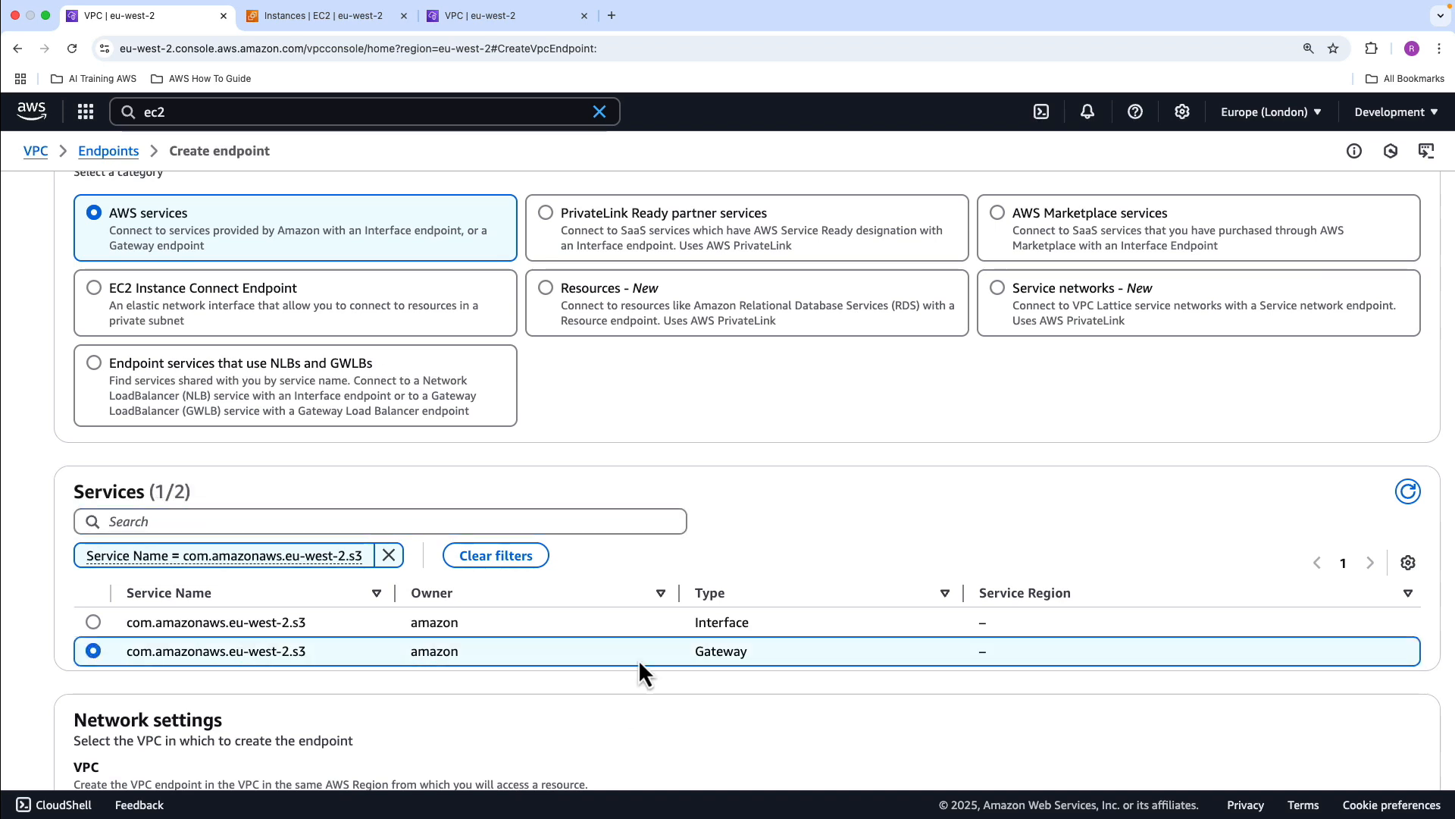
# Set the endpoint's VPC to sandbox-vpc and associate the sandbox-main-rt route table
pyautogui.scroll(-3, 639, 657)
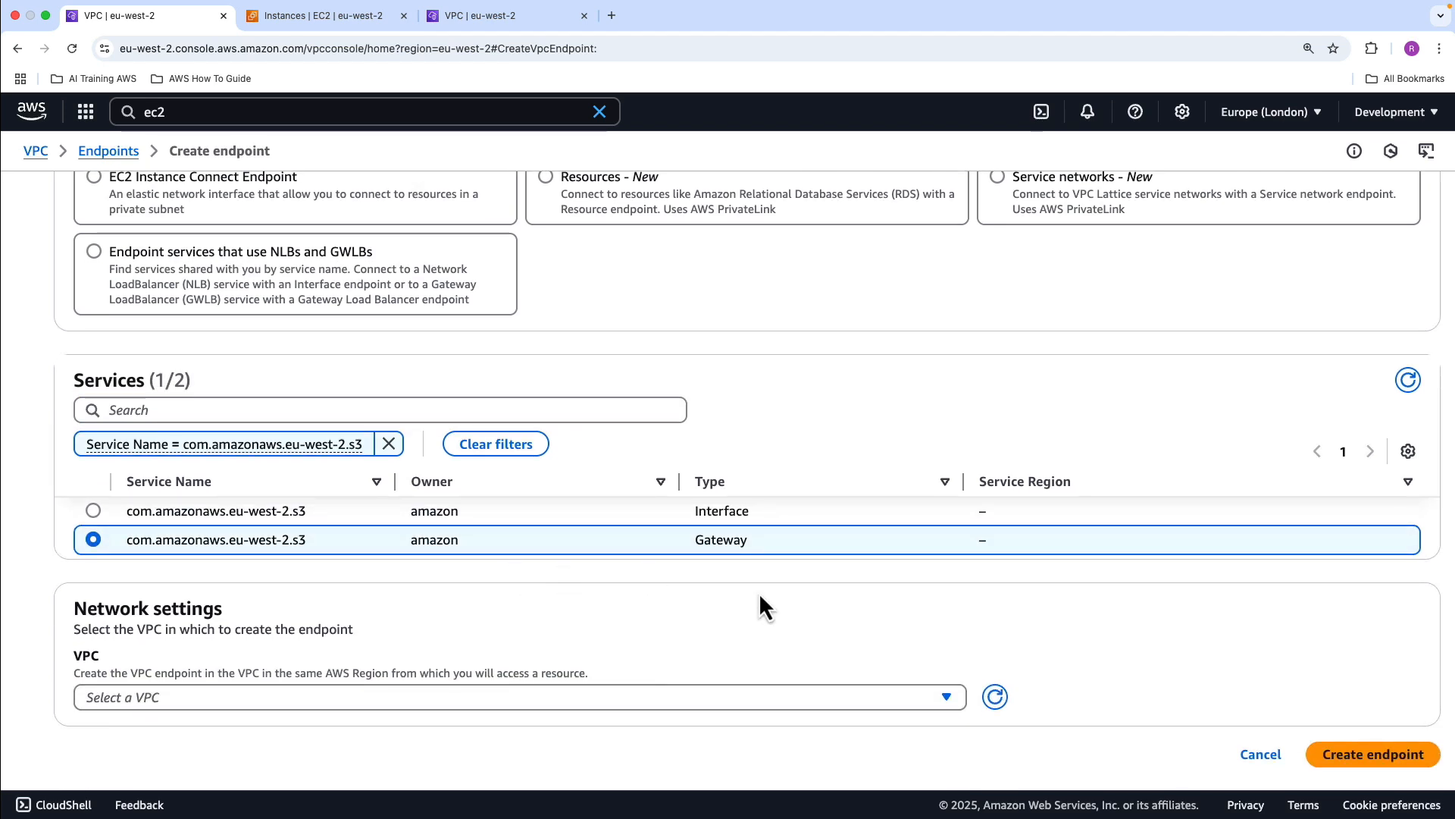
pyautogui.click(379, 705)
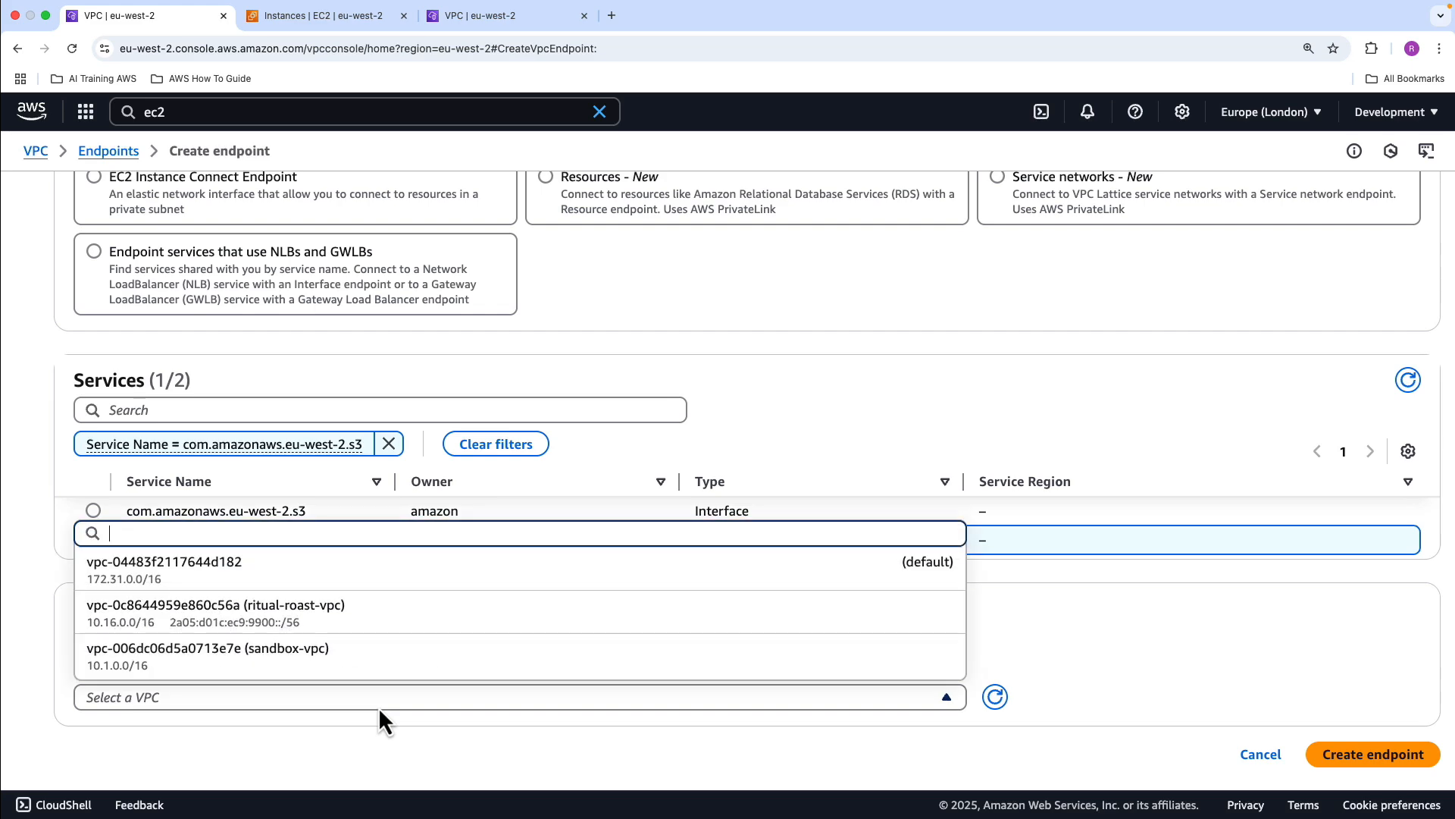
pyautogui.click(338, 652)
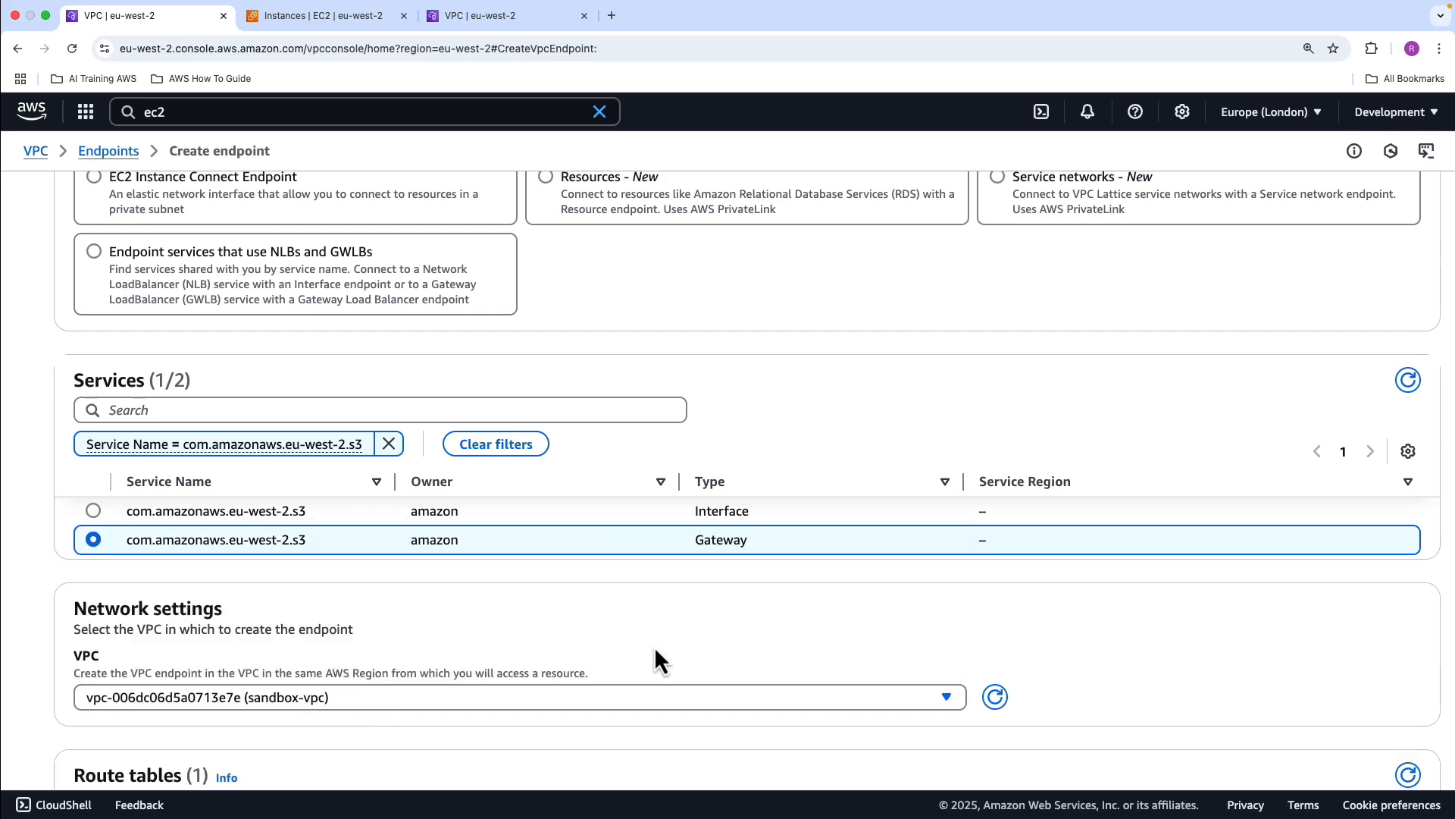
pyautogui.scroll(-10, 734, 637)
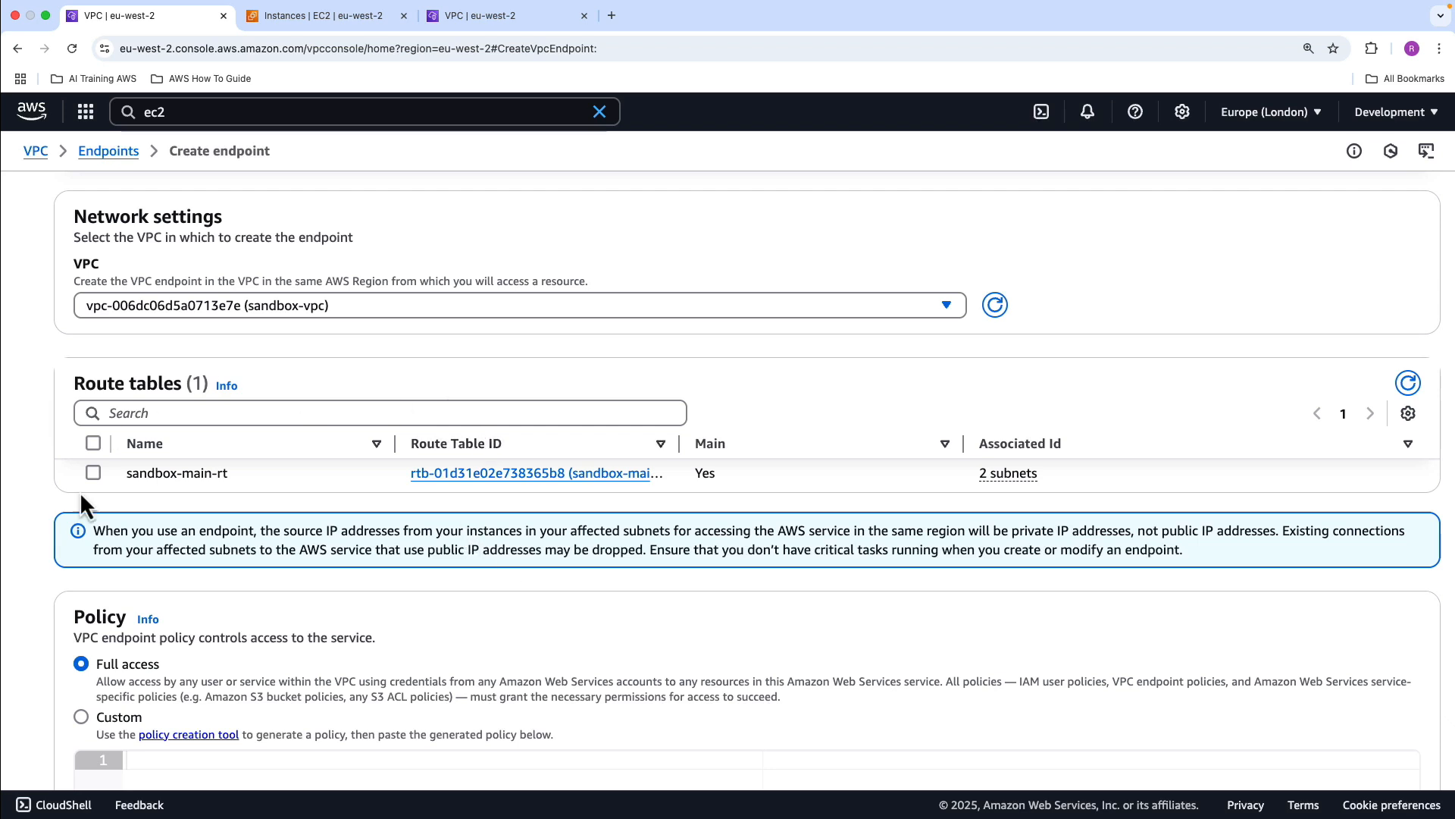
pyautogui.click(93, 471)
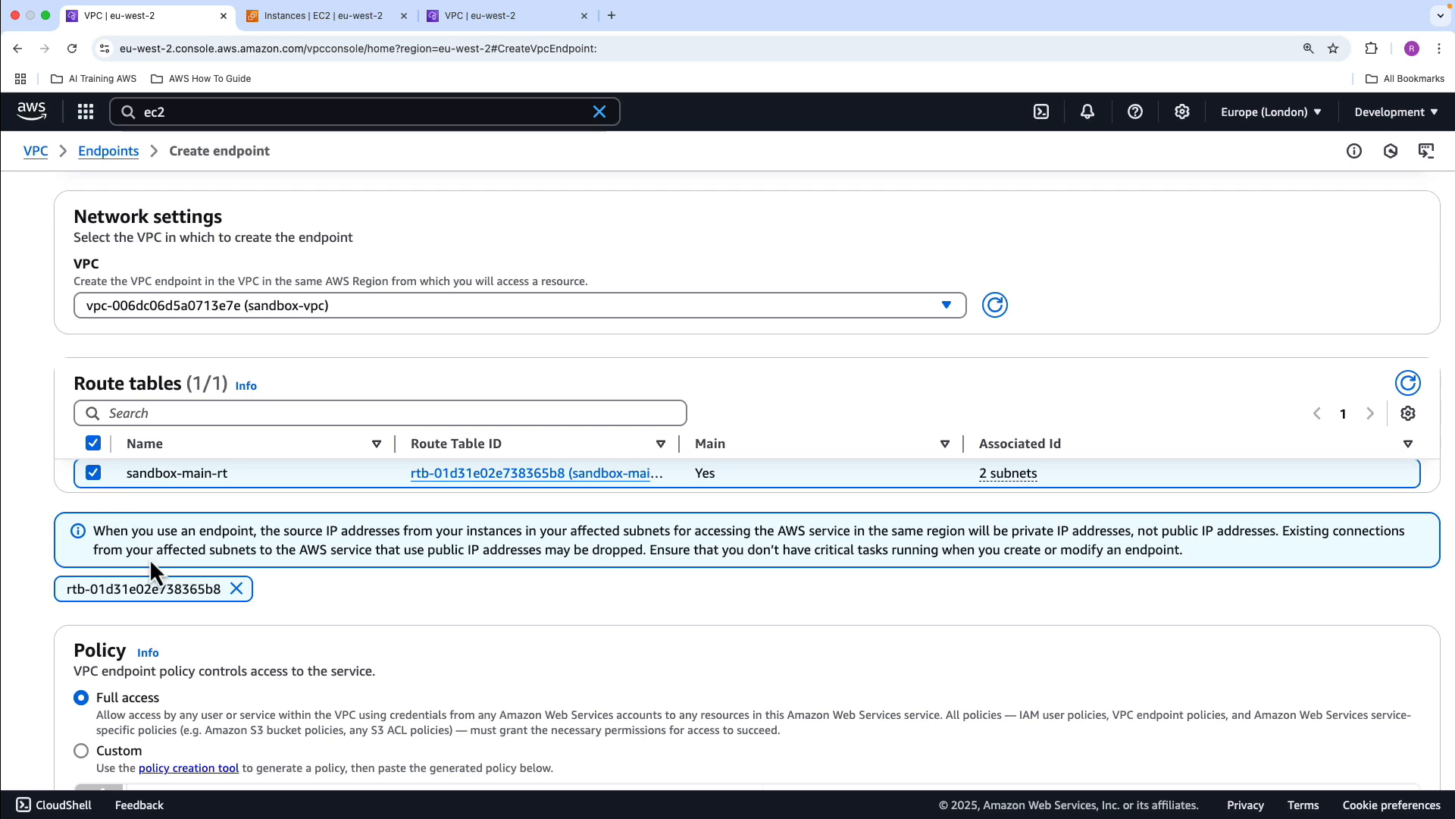
# Keep the Full access endpoint policy and create the S3 gateway endpoint
pyautogui.scroll(-3, 402, 574)
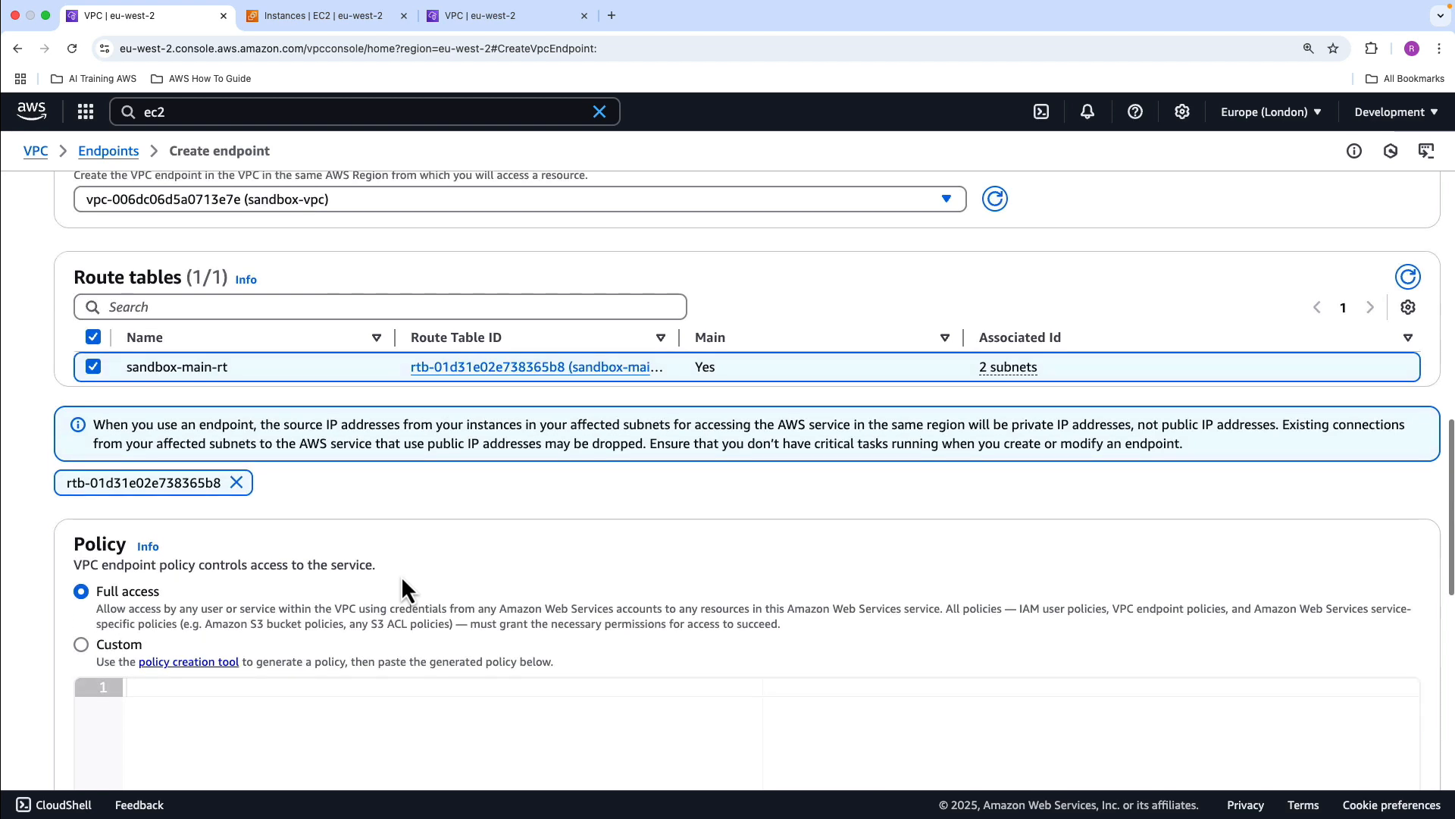
pyautogui.scroll(-3, 401, 575)
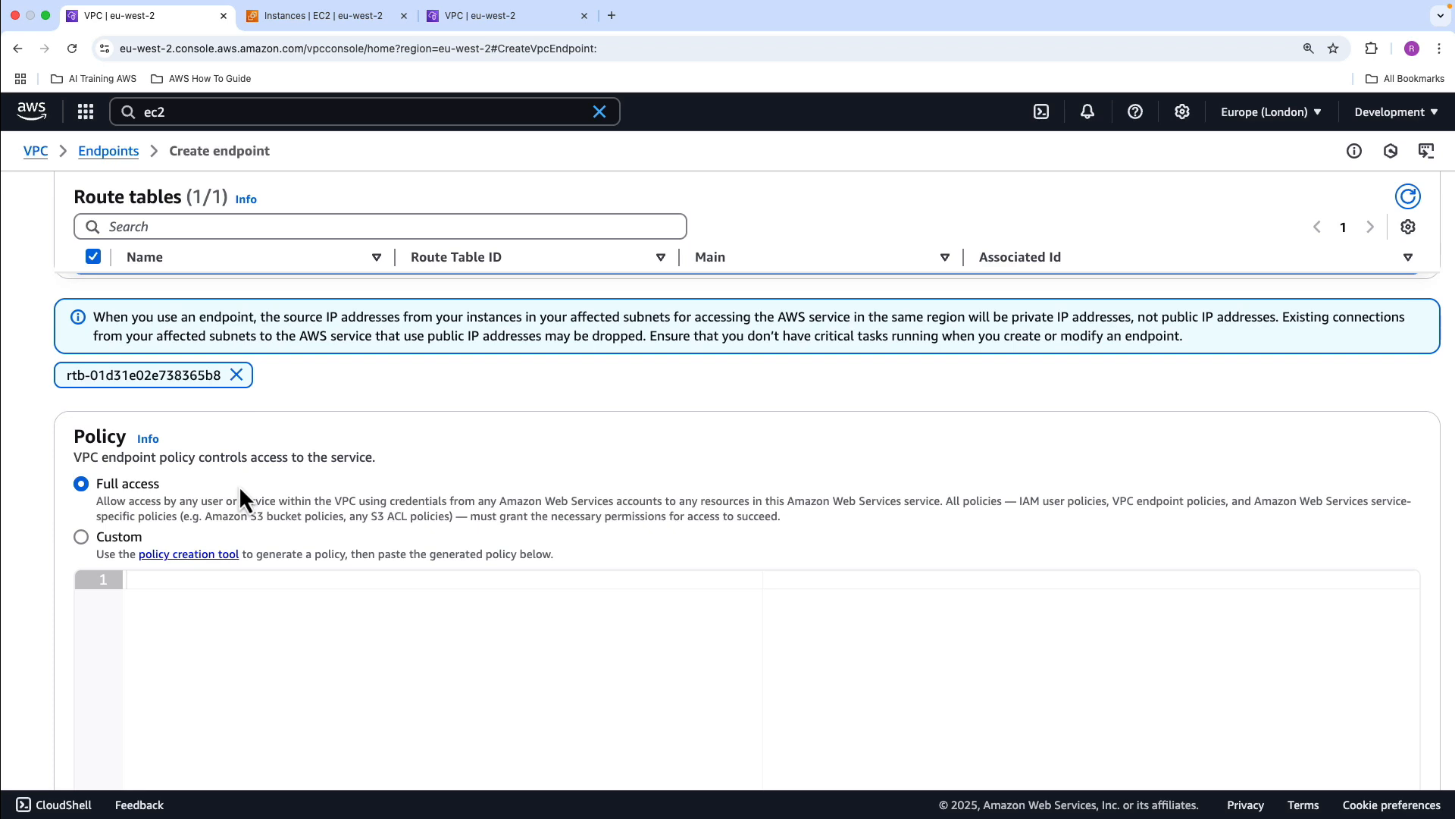
pyautogui.scroll(-15, 532, 644)
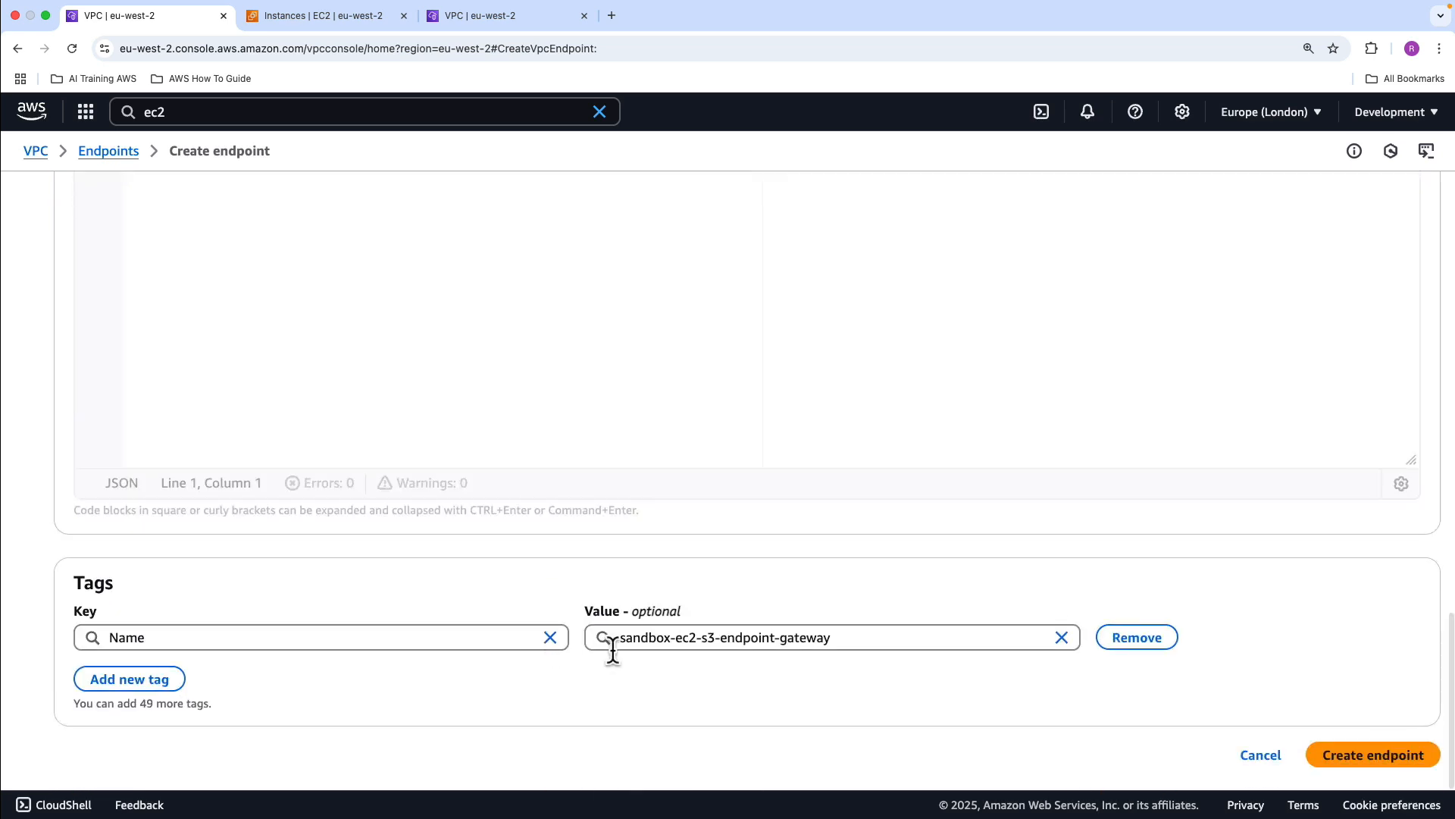
pyautogui.click(1317, 761)
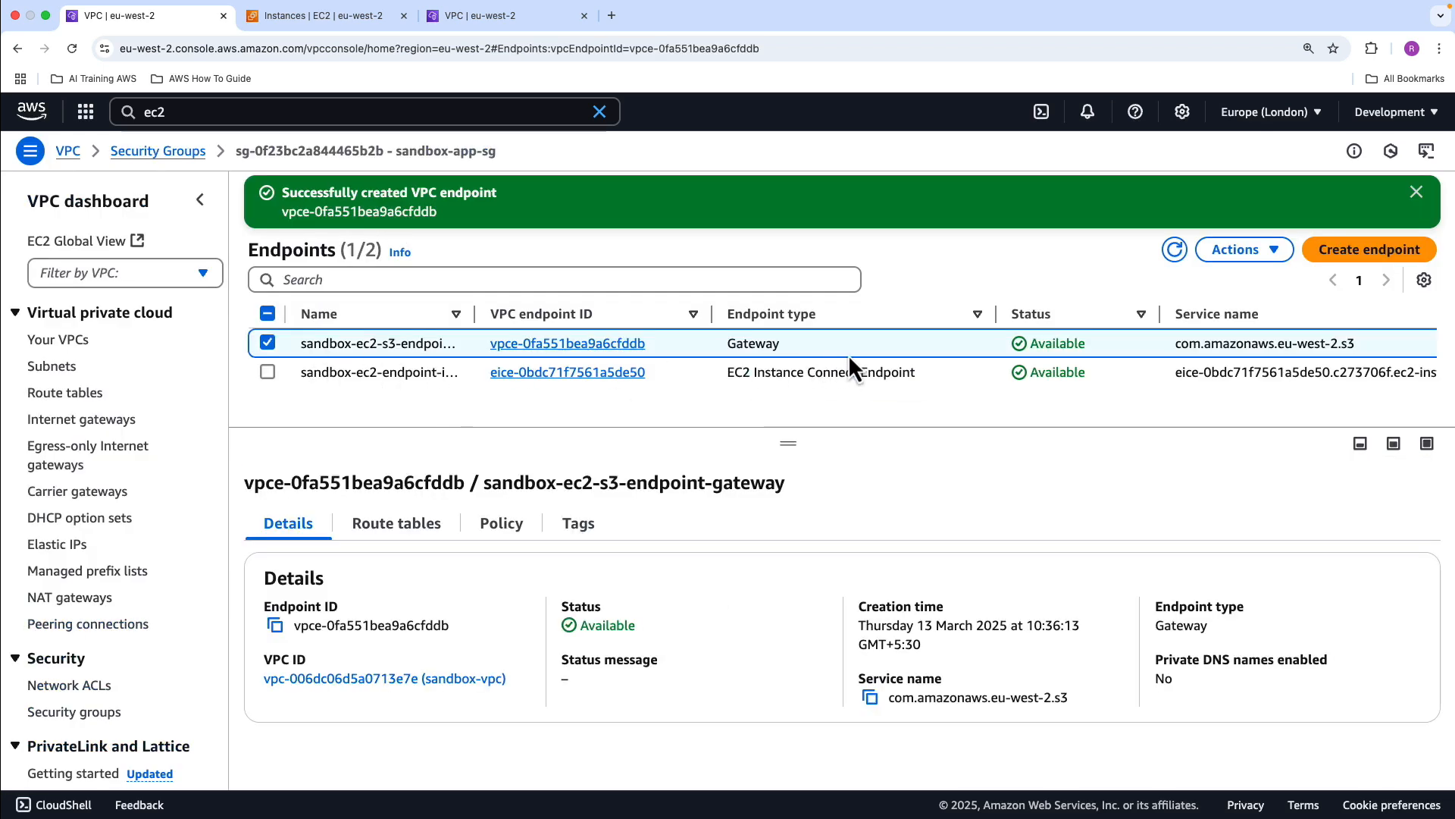
# Examine the routes of the endpoint's sandbox-main-rt route table and the entries of the S3 prefix list used as destination
pyautogui.click(411, 535)
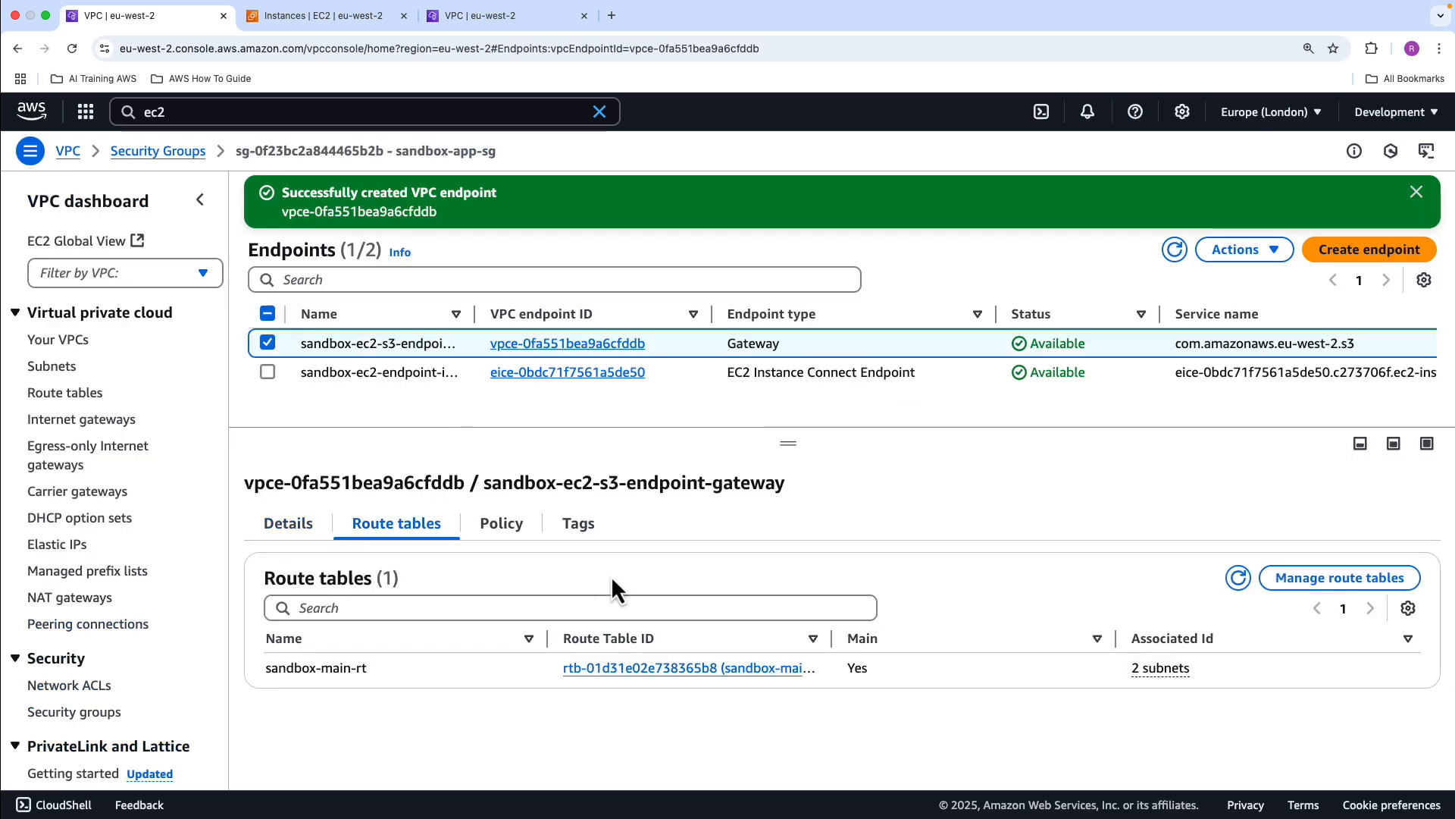
pyautogui.click(710, 670)
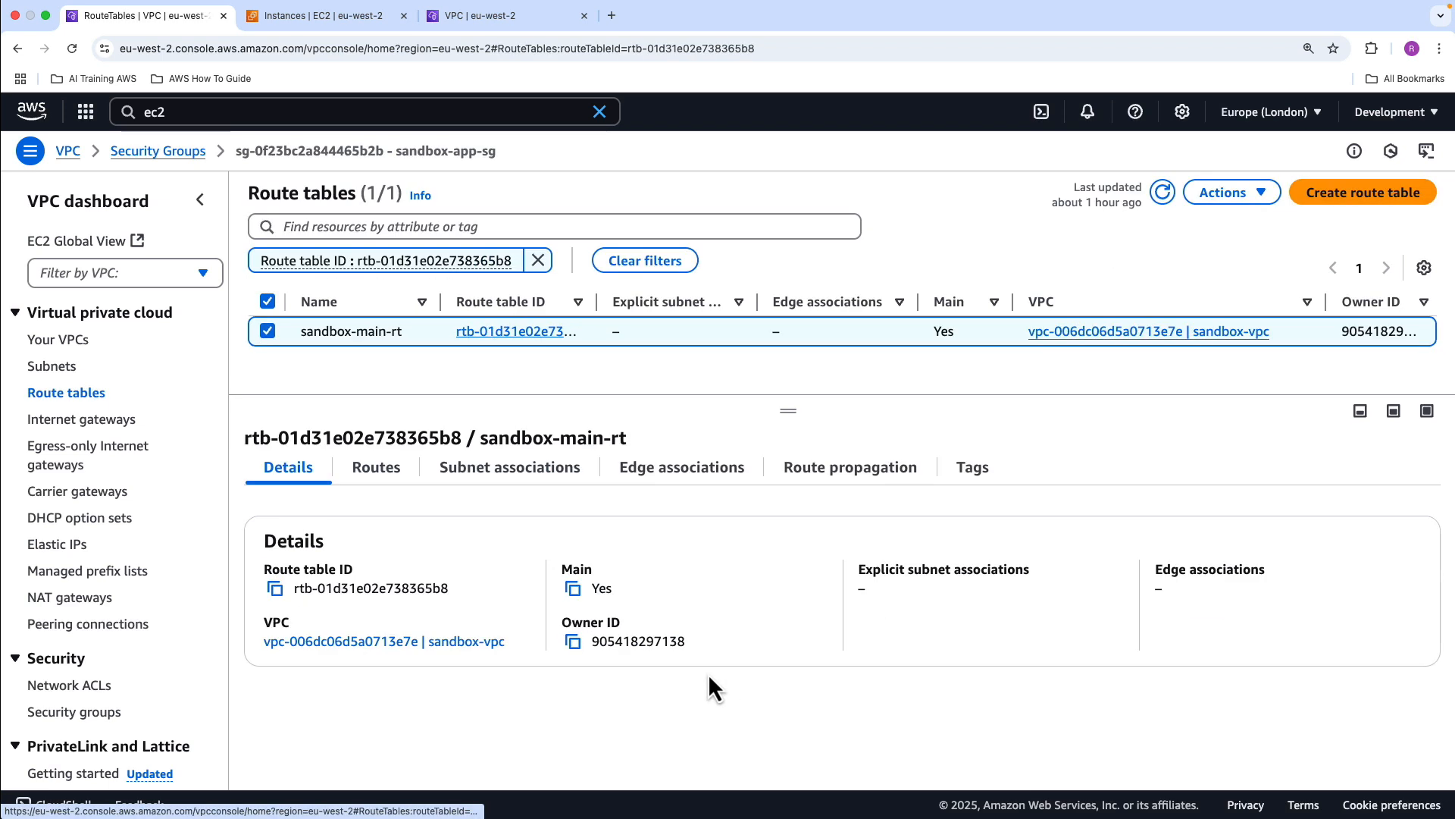
pyautogui.click(389, 483)
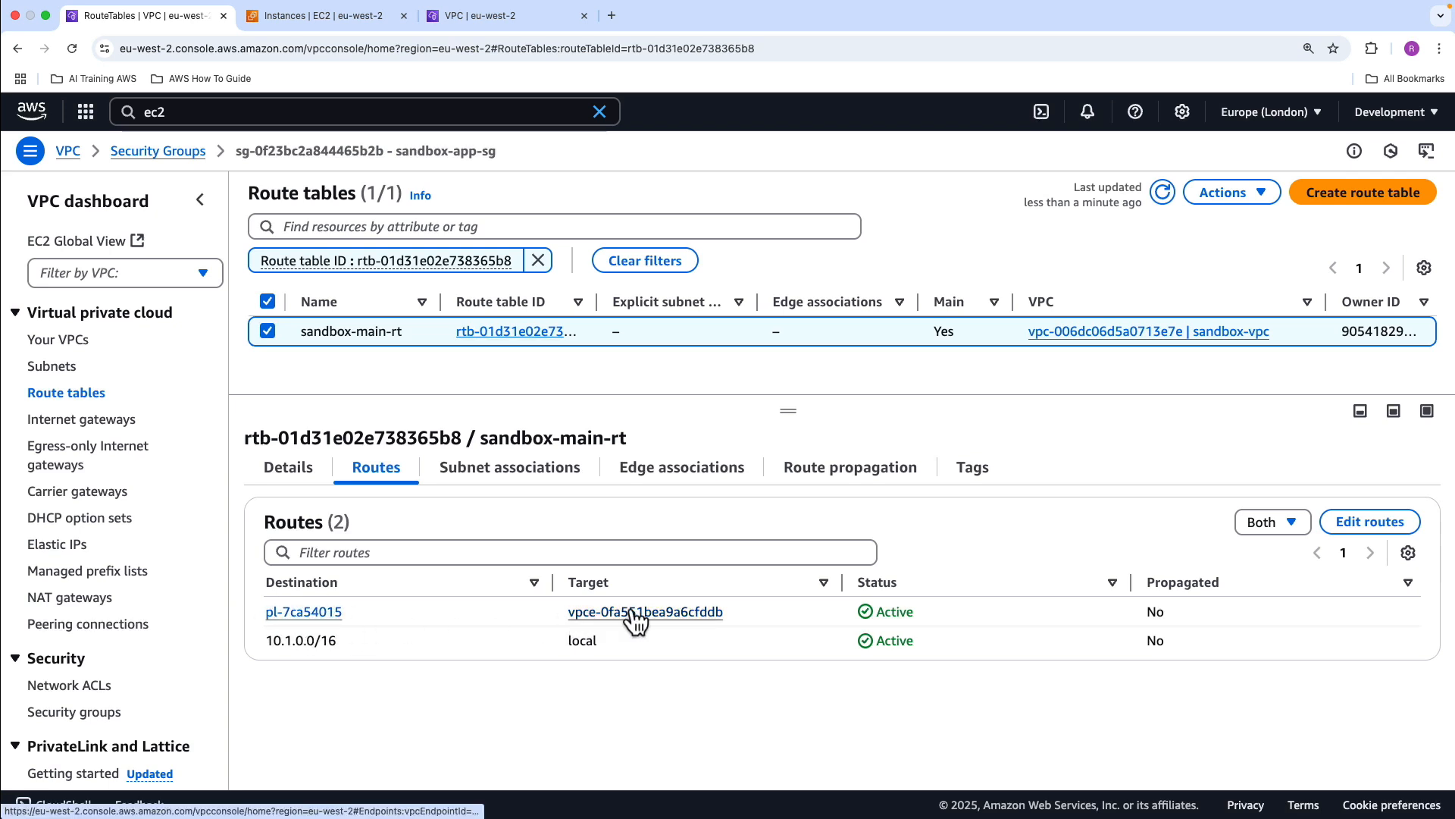
pyautogui.click(326, 613)
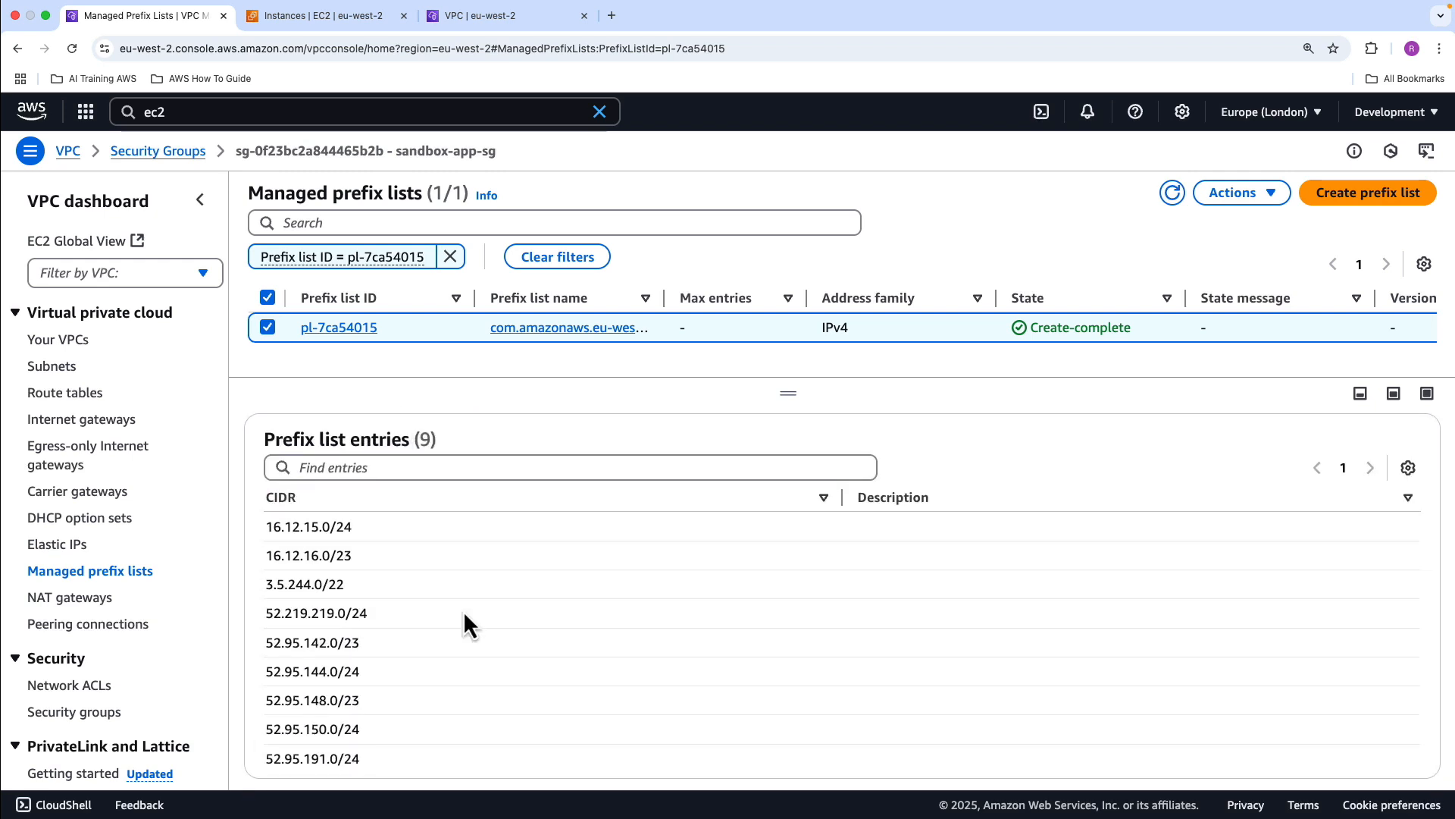
pyautogui.scroll(2, 463, 611)
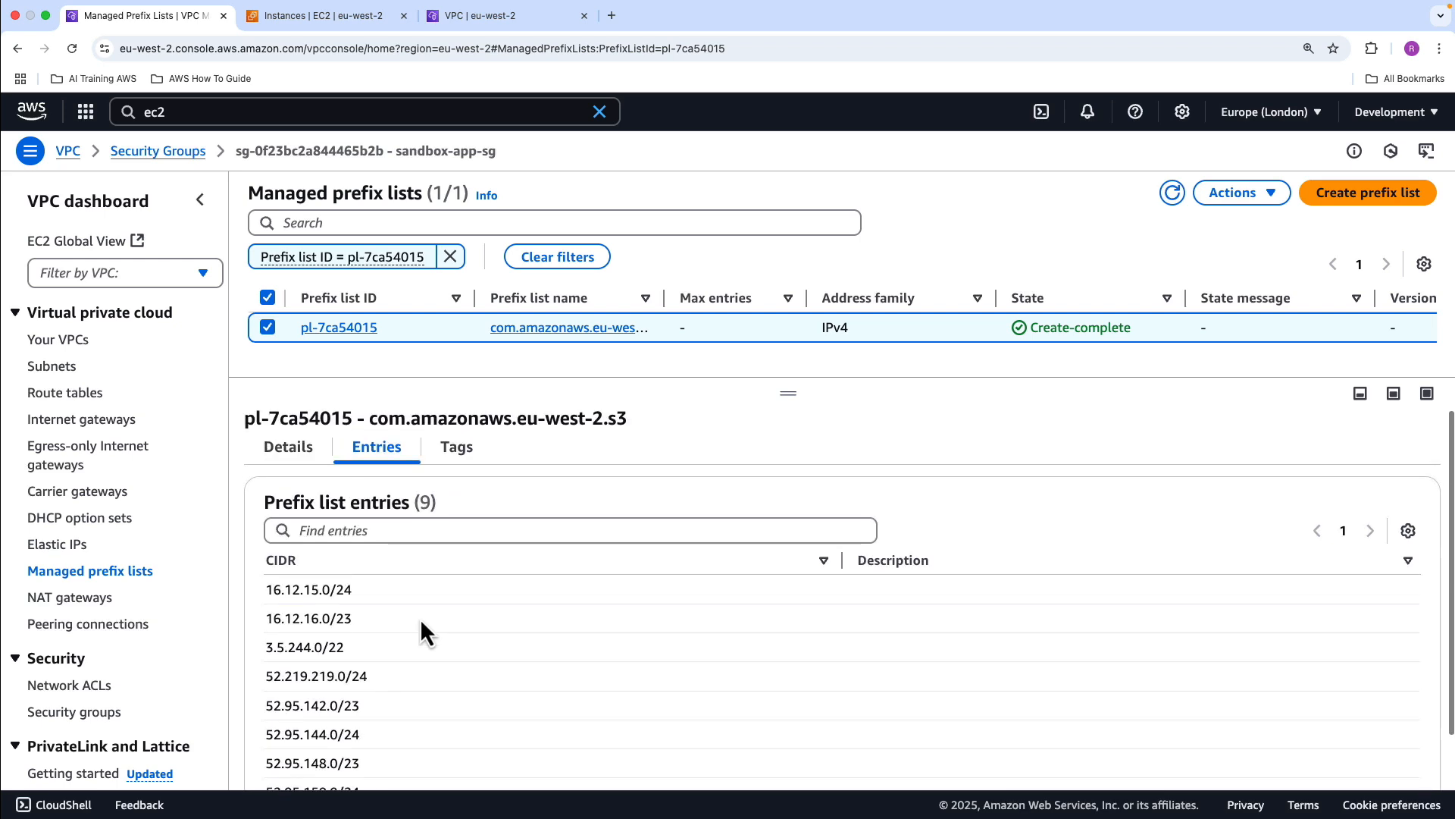
# Connect to sandbox-instance-01 through the EC2 Instance Connect Endpoint eice-0bdc71f7561a5de50 with the username ec2-user
pyautogui.click(294, 454)
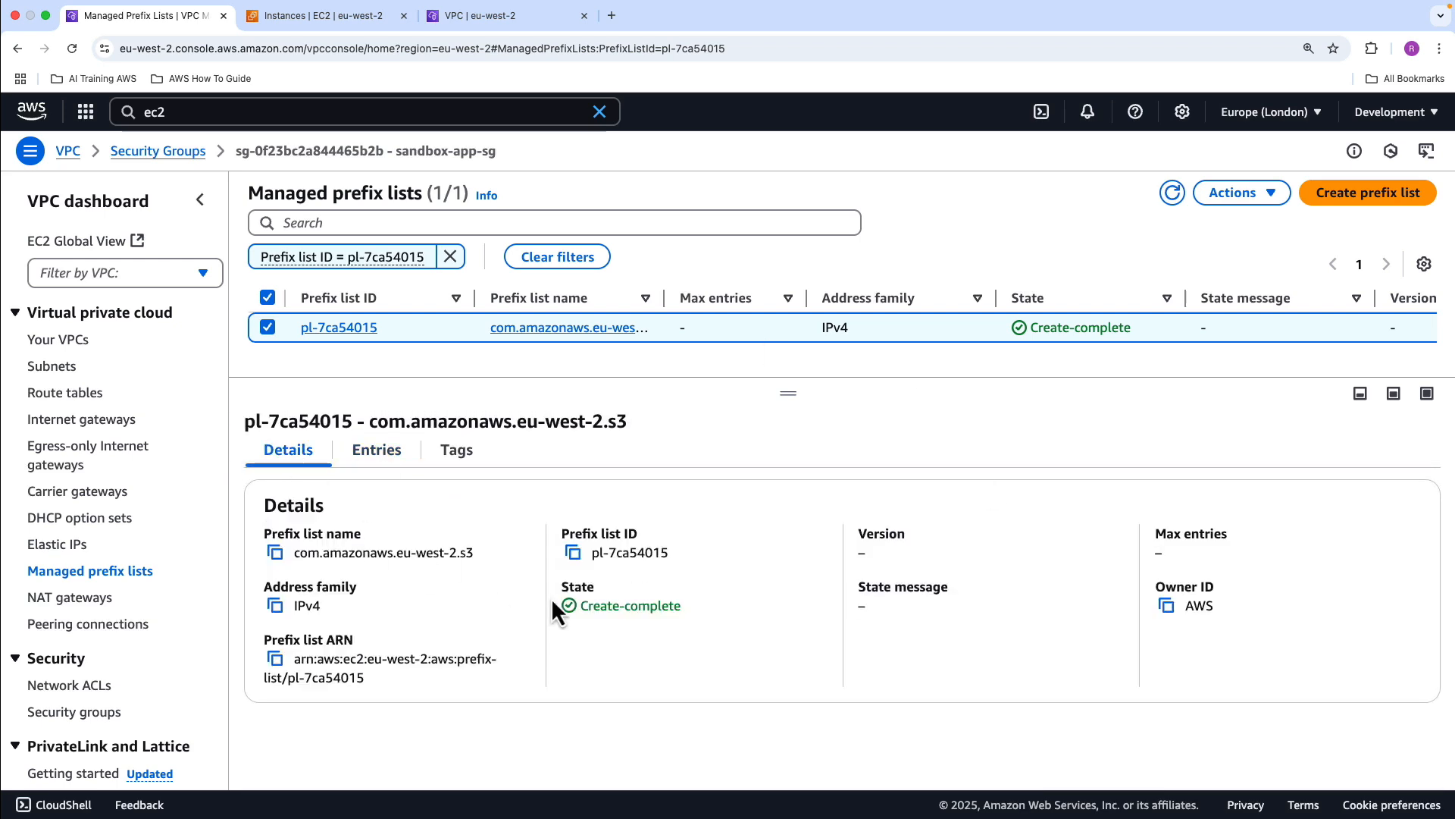
pyautogui.click(310, 20)
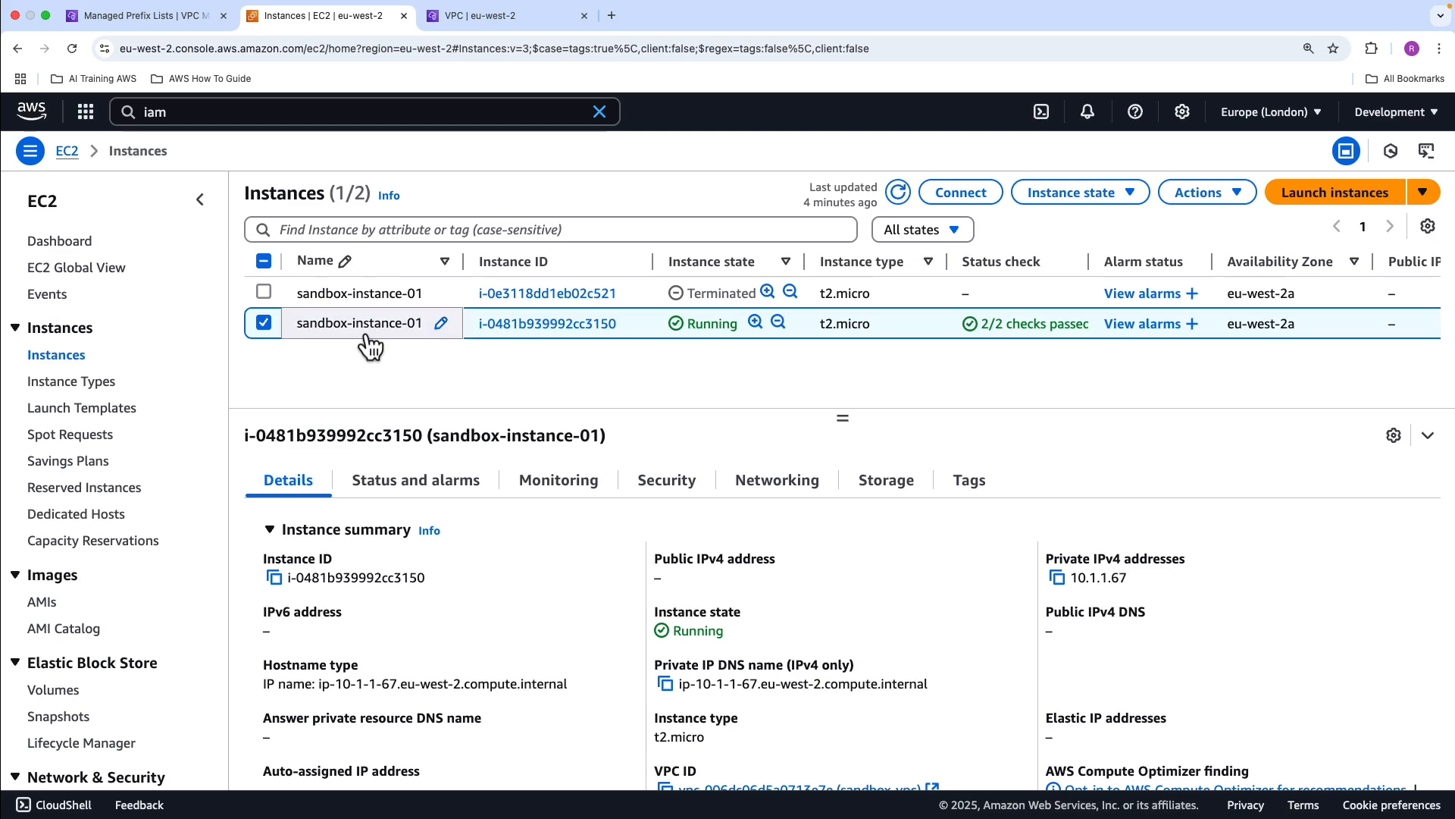
pyautogui.click(955, 196)
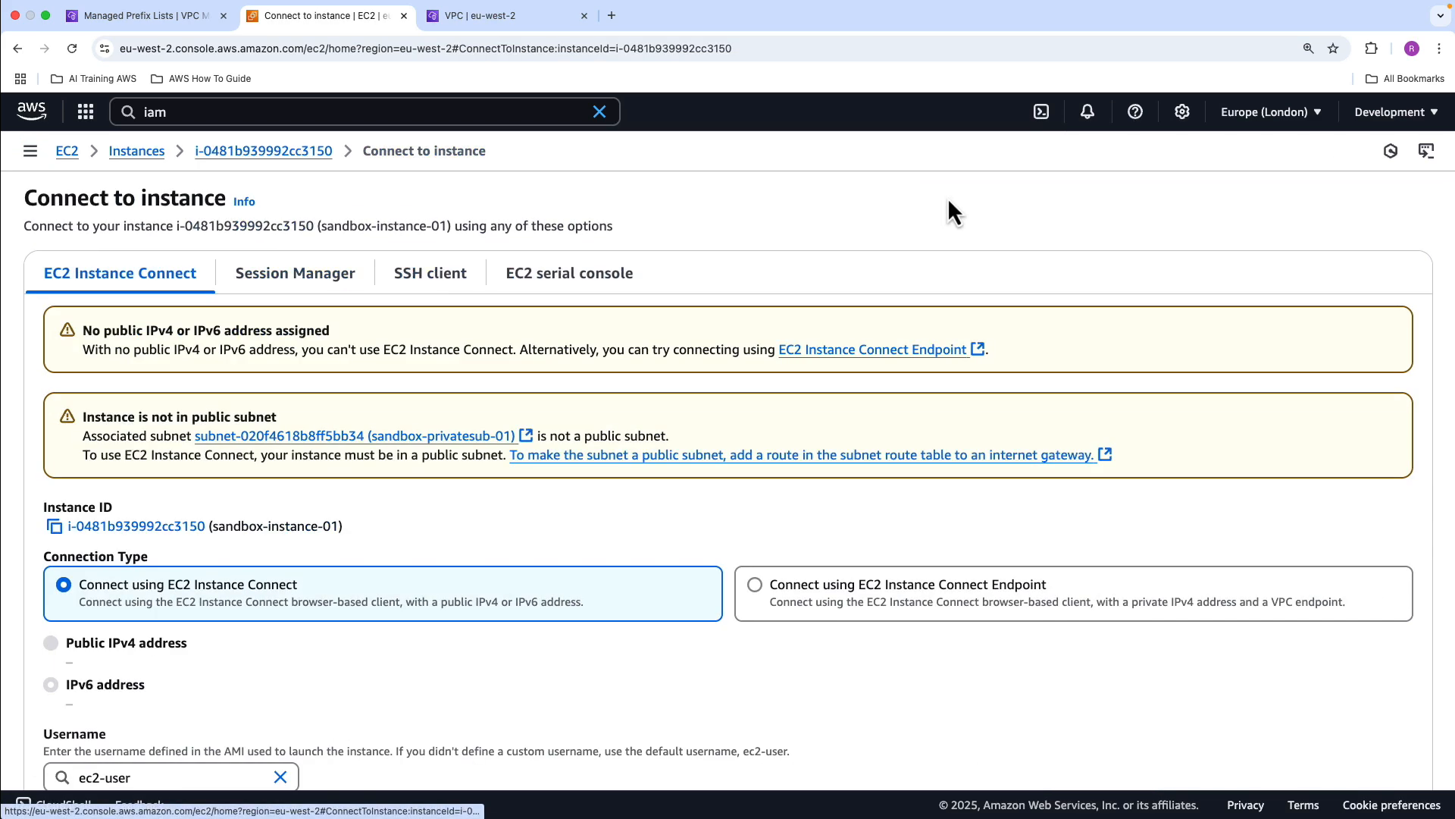
pyautogui.click(834, 581)
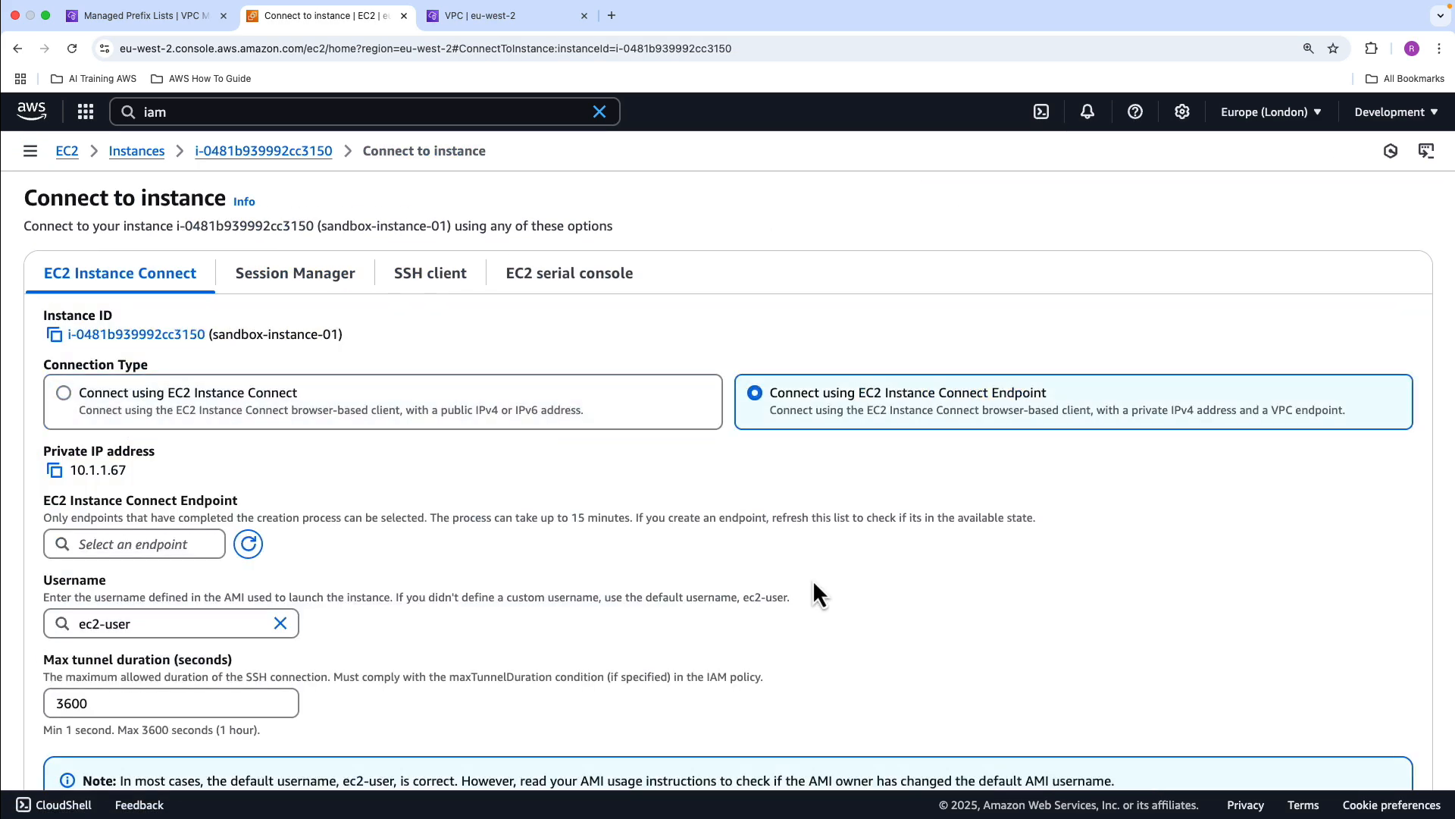
pyautogui.click(195, 546)
pyautogui.scroll(-2, 190, 655)
pyautogui.click(191, 531)
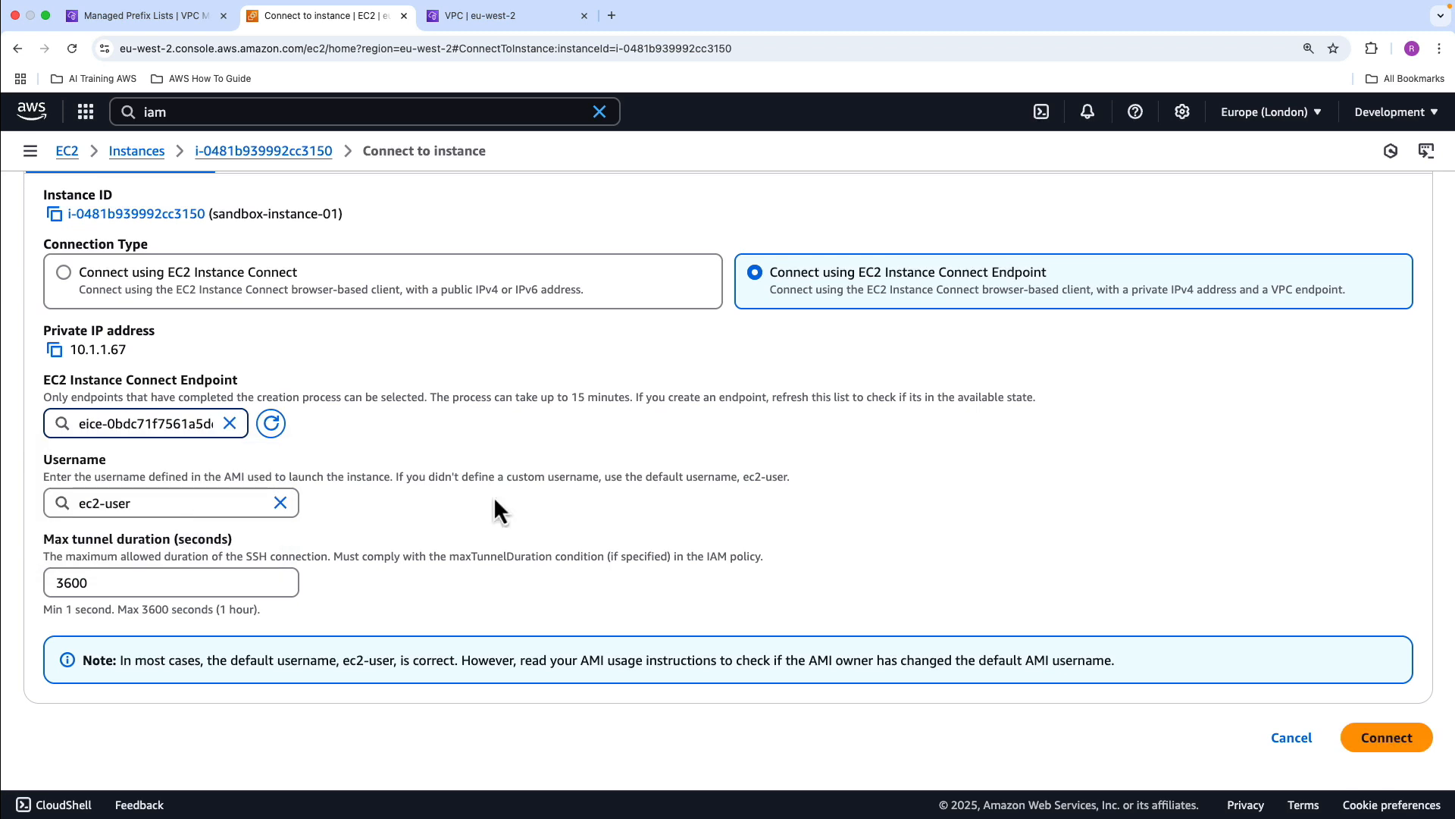
pyautogui.click(1386, 737)
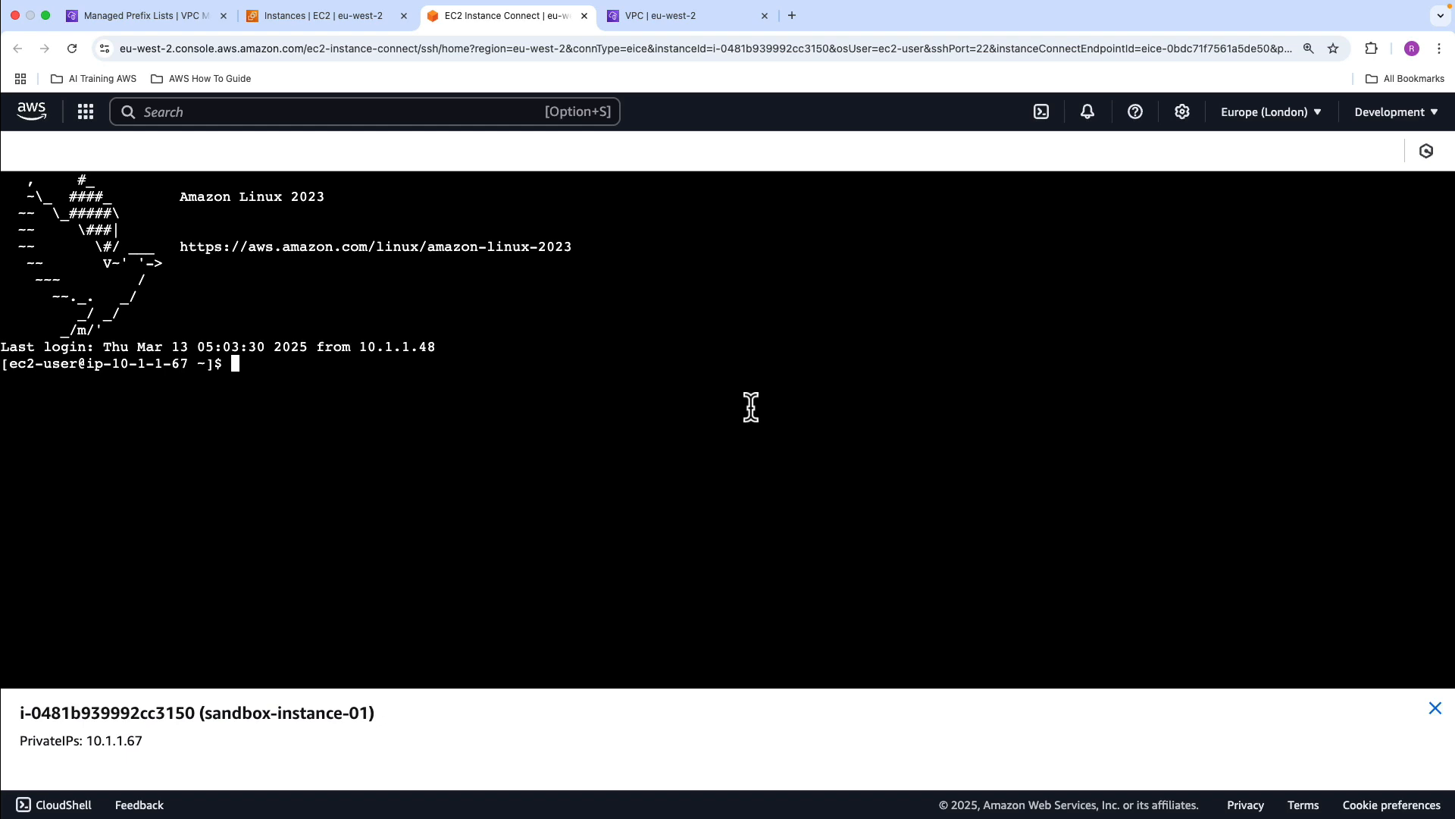
# Switch the terminal to root with sudo su, print the working directory with pwd and list the S3 buckets with aws s3 ls
pyautogui.write('sudo su')
pyautogui.press('Return')
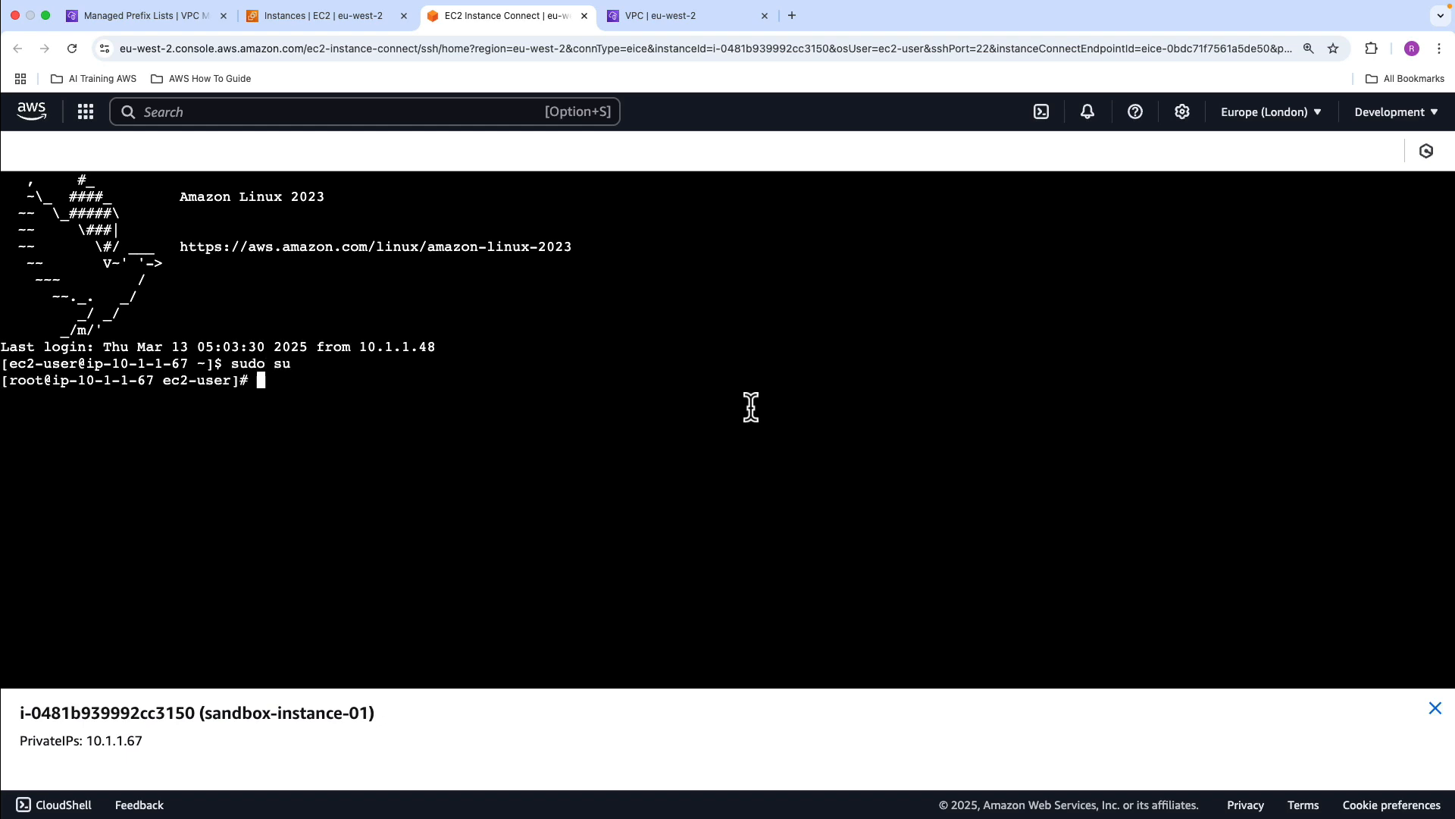
pyautogui.write('p')
pyautogui.write('wd')
pyautogui.press('Return')
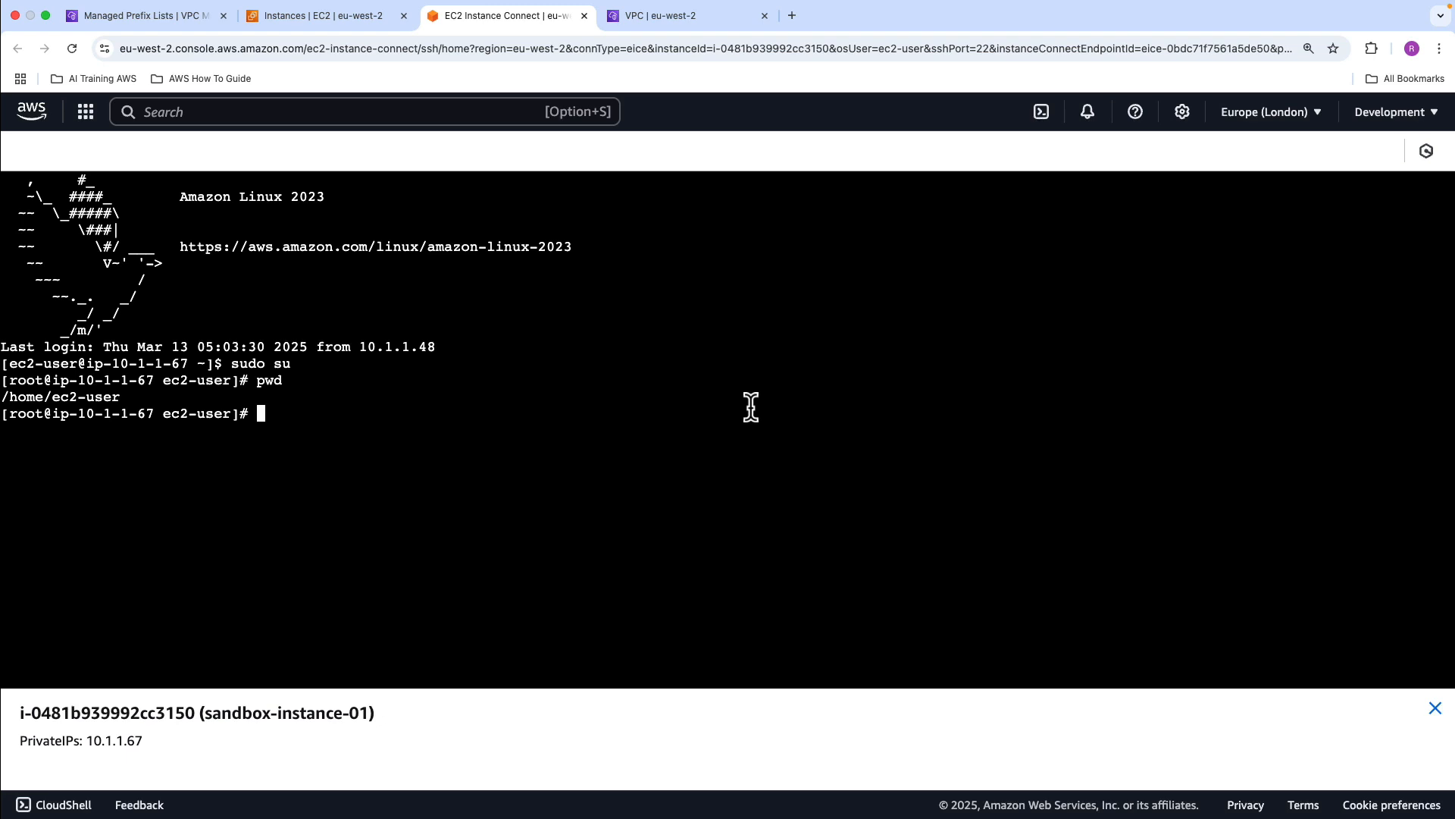
pyautogui.write('aws s3 ls')
pyautogui.press('Return')
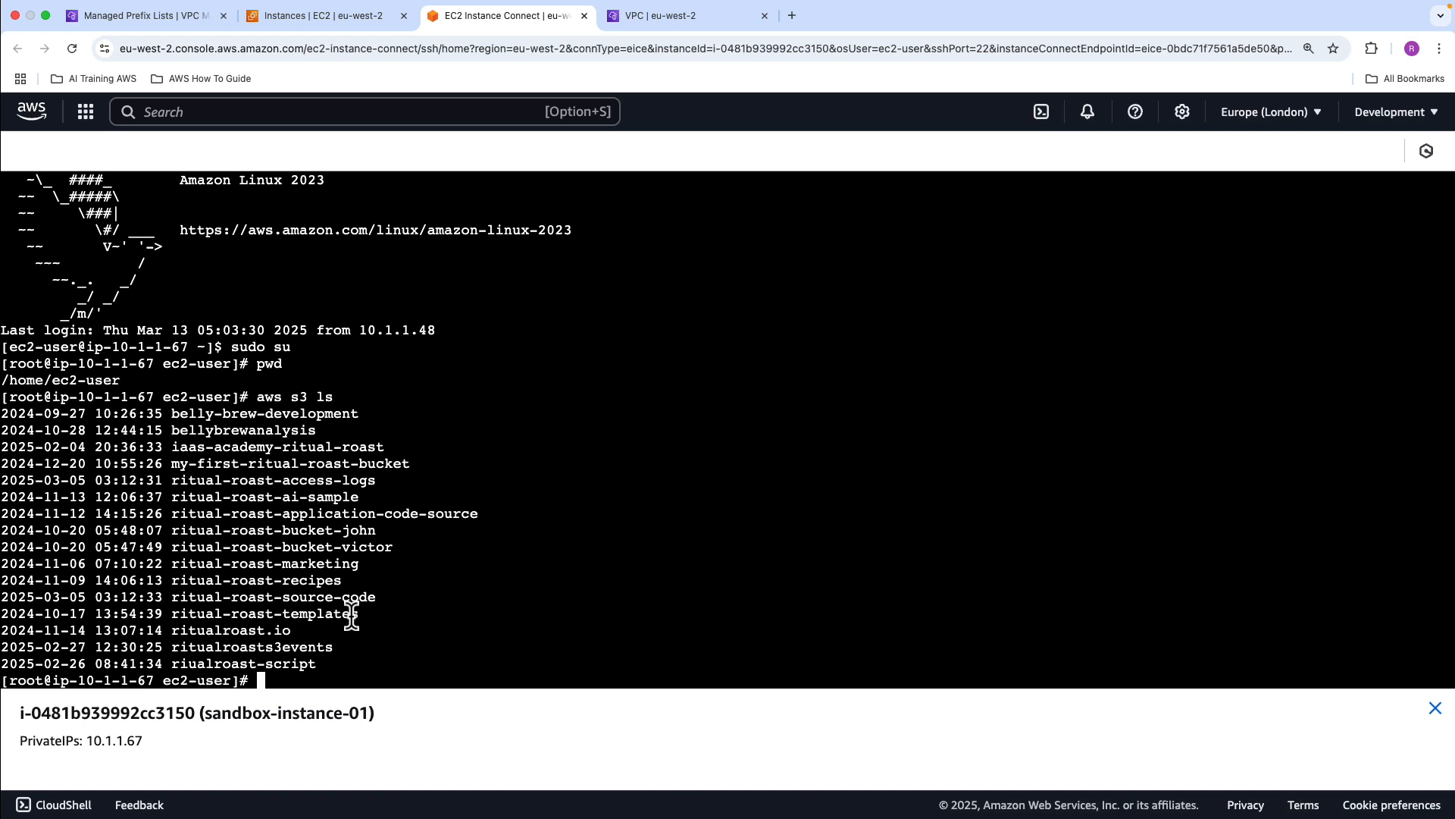
# Return to the EC2 instances and start launching a new instance named sandbox-instance-02
pyautogui.click(363, 24)
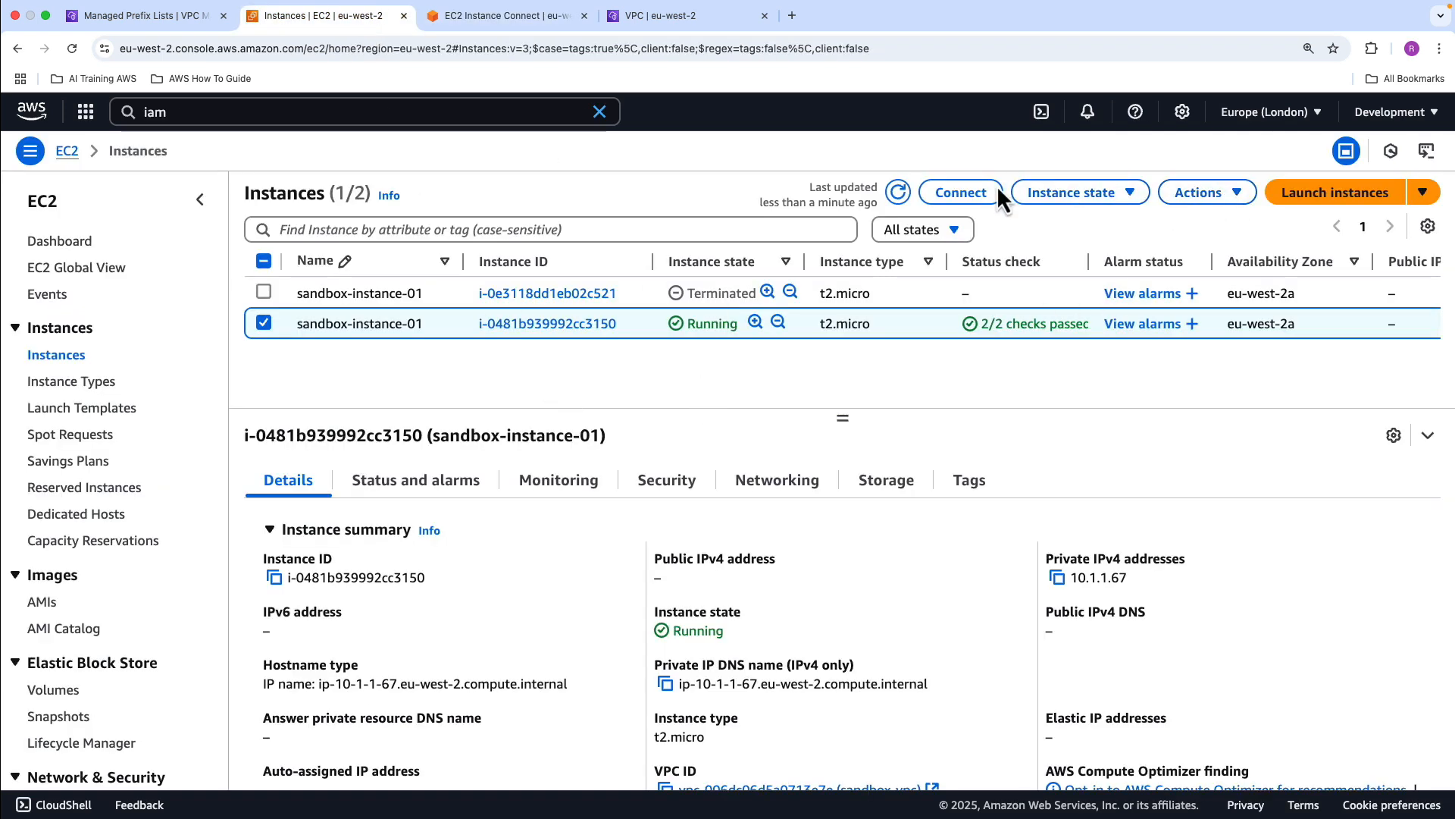
pyautogui.click(1301, 203)
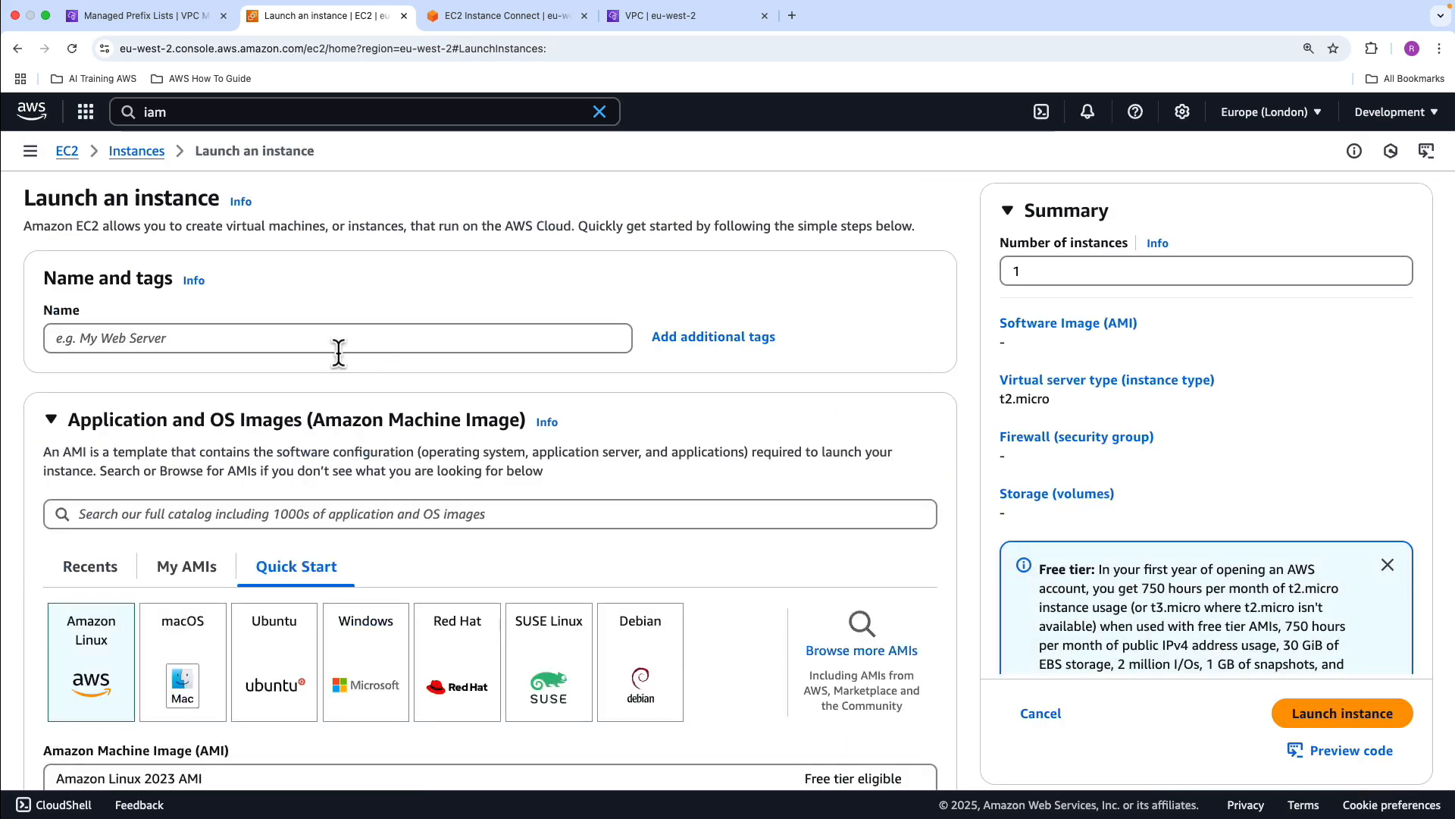
pyautogui.click(328, 338)
pyautogui.write('sandbox')
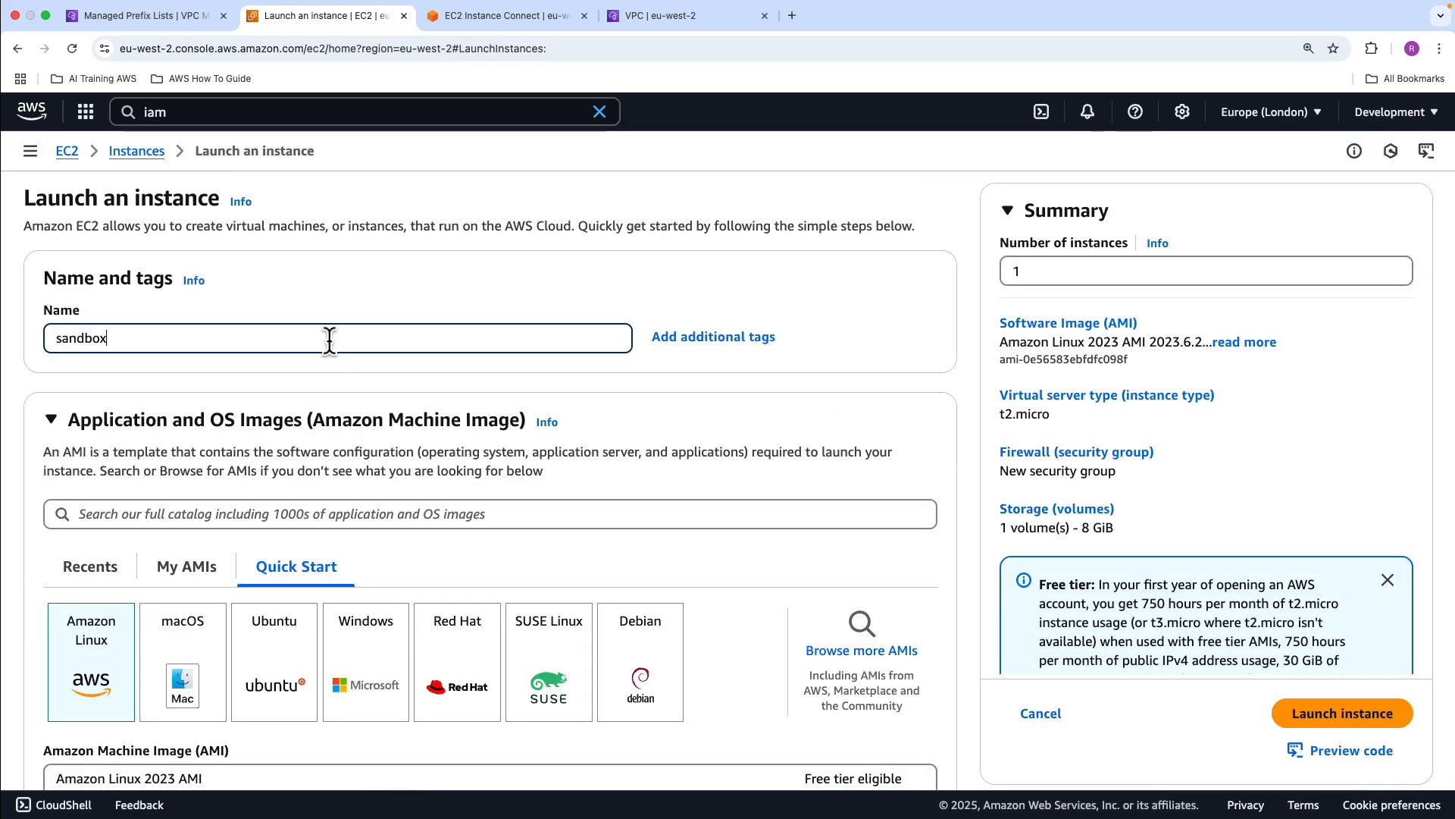
pyautogui.write('-instance-01')
pyautogui.press('BackSpace')
pyautogui.press('BackSpace')
# Keep the Amazon Linux 2023 AMI and t2.micro type, and choose to proceed without a key pair
pyautogui.scroll(-2, 83, 614)
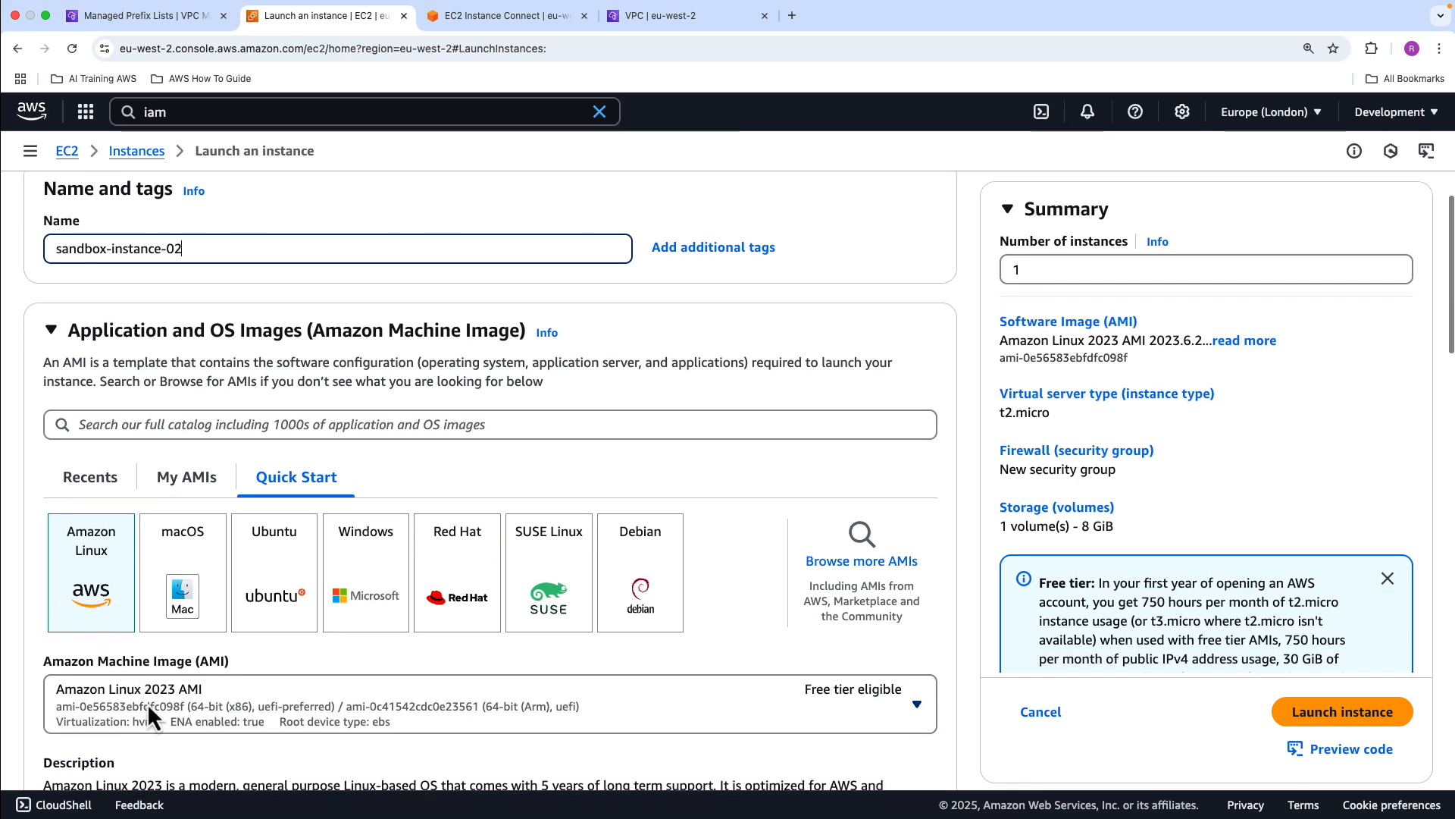
pyautogui.scroll(-6, 148, 707)
pyautogui.scroll(-1, 235, 471)
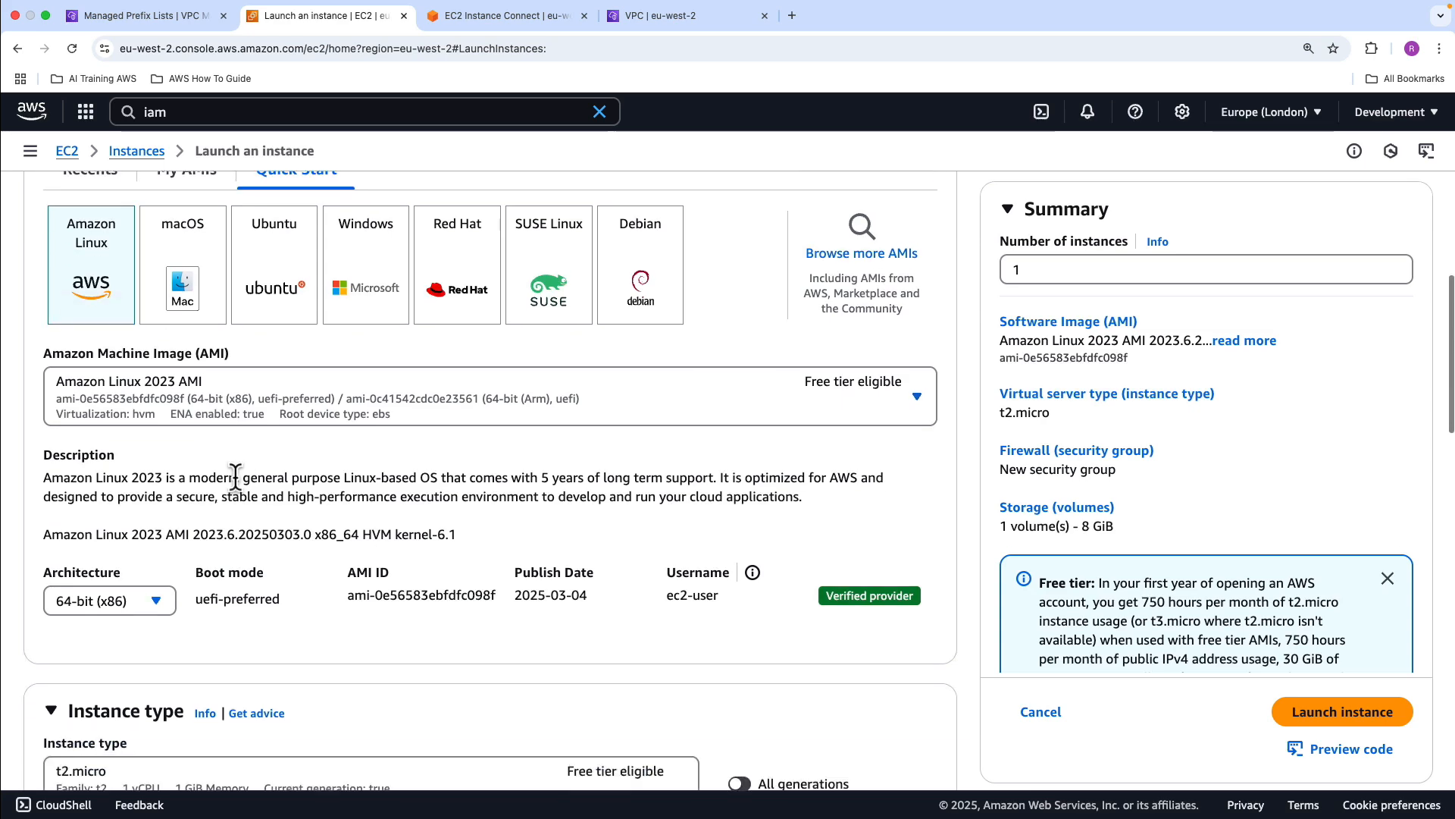
pyautogui.scroll(-10, 235, 475)
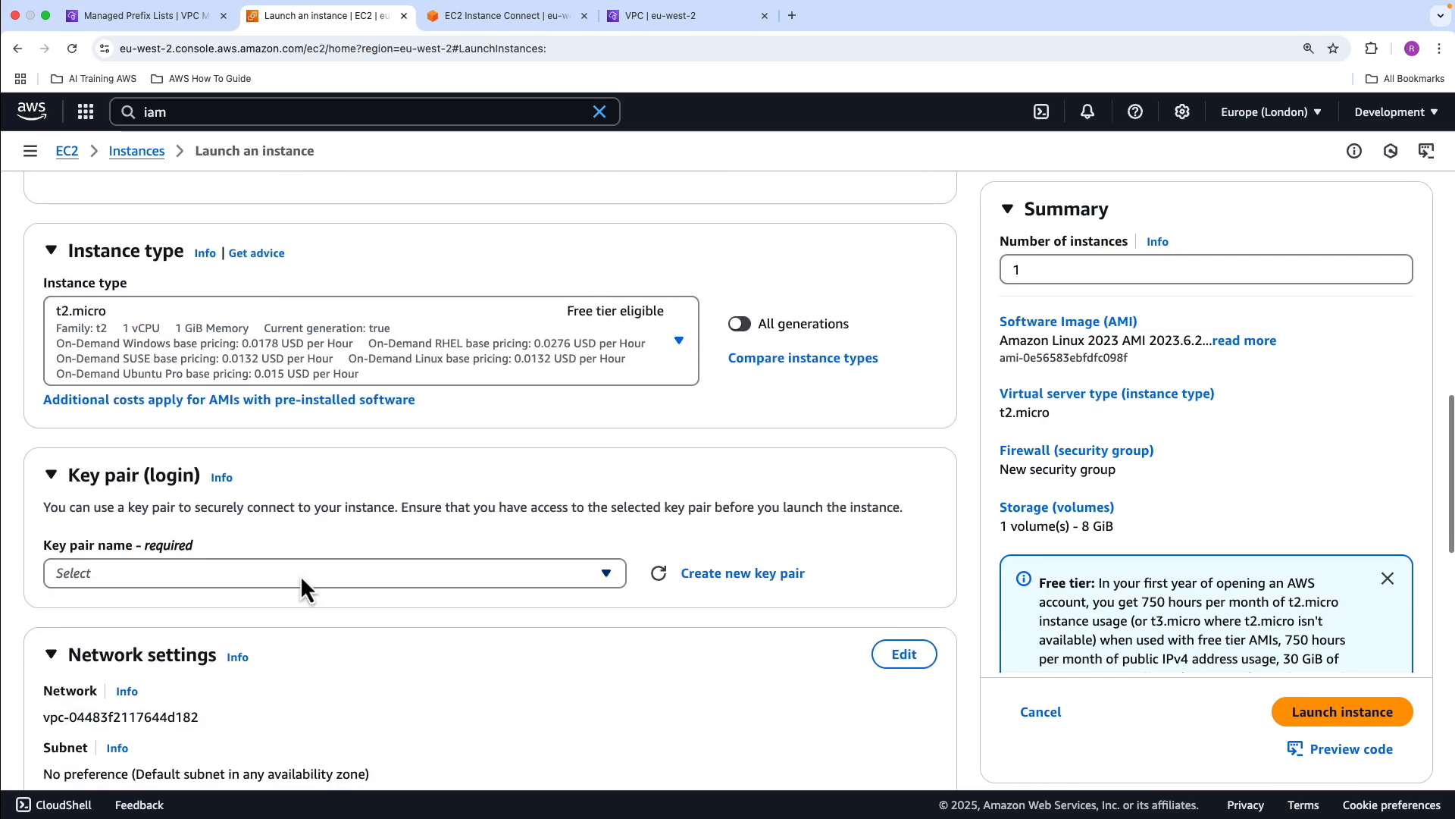
pyautogui.click(300, 575)
pyautogui.click(292, 636)
# Place the instance in sandbox-vpc with subnet sandbox-privatesub-02 and assign the existing security group sandbox-app-sg
pyautogui.scroll(-4, 294, 617)
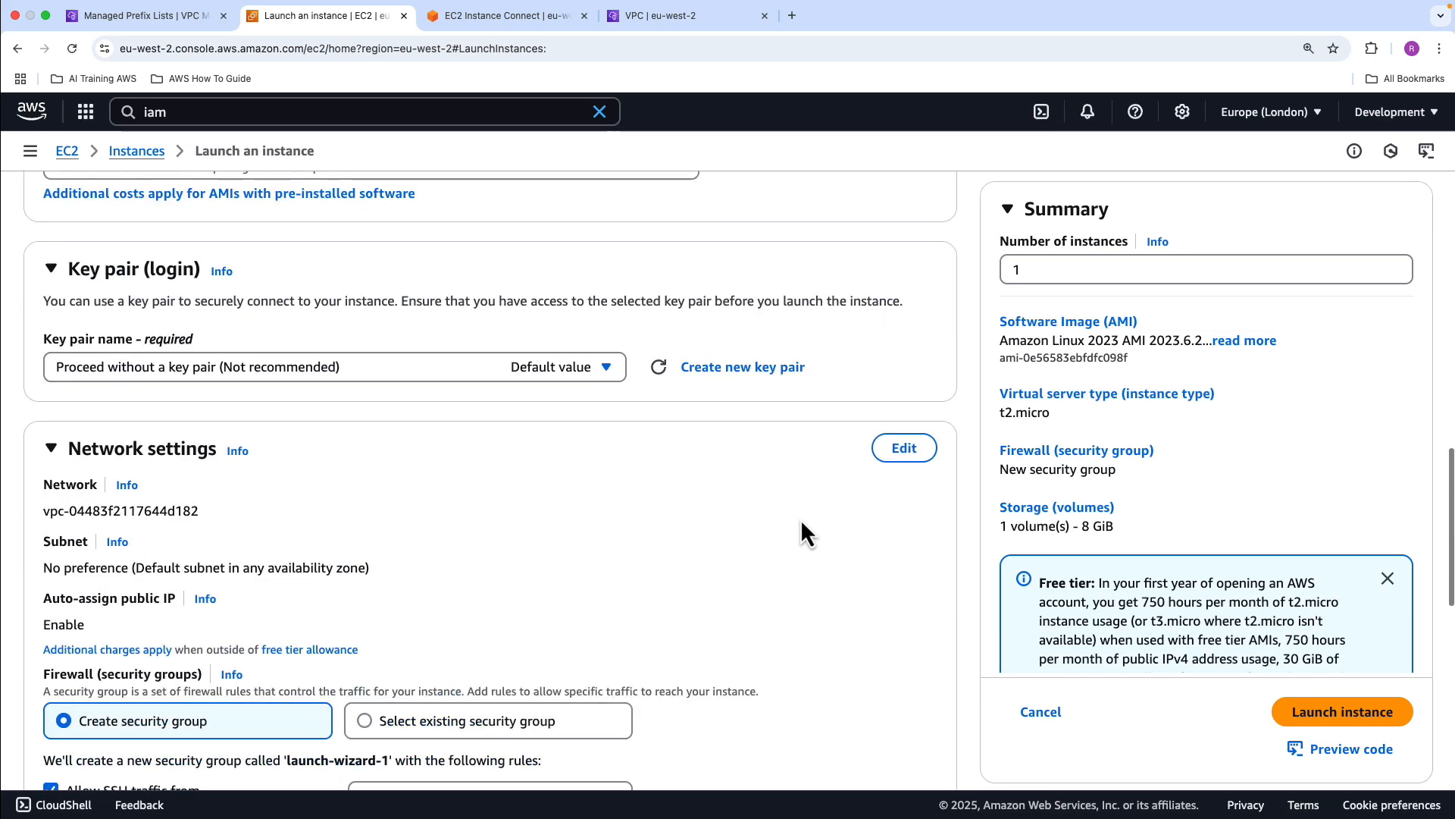
pyautogui.click(905, 448)
pyautogui.click(248, 530)
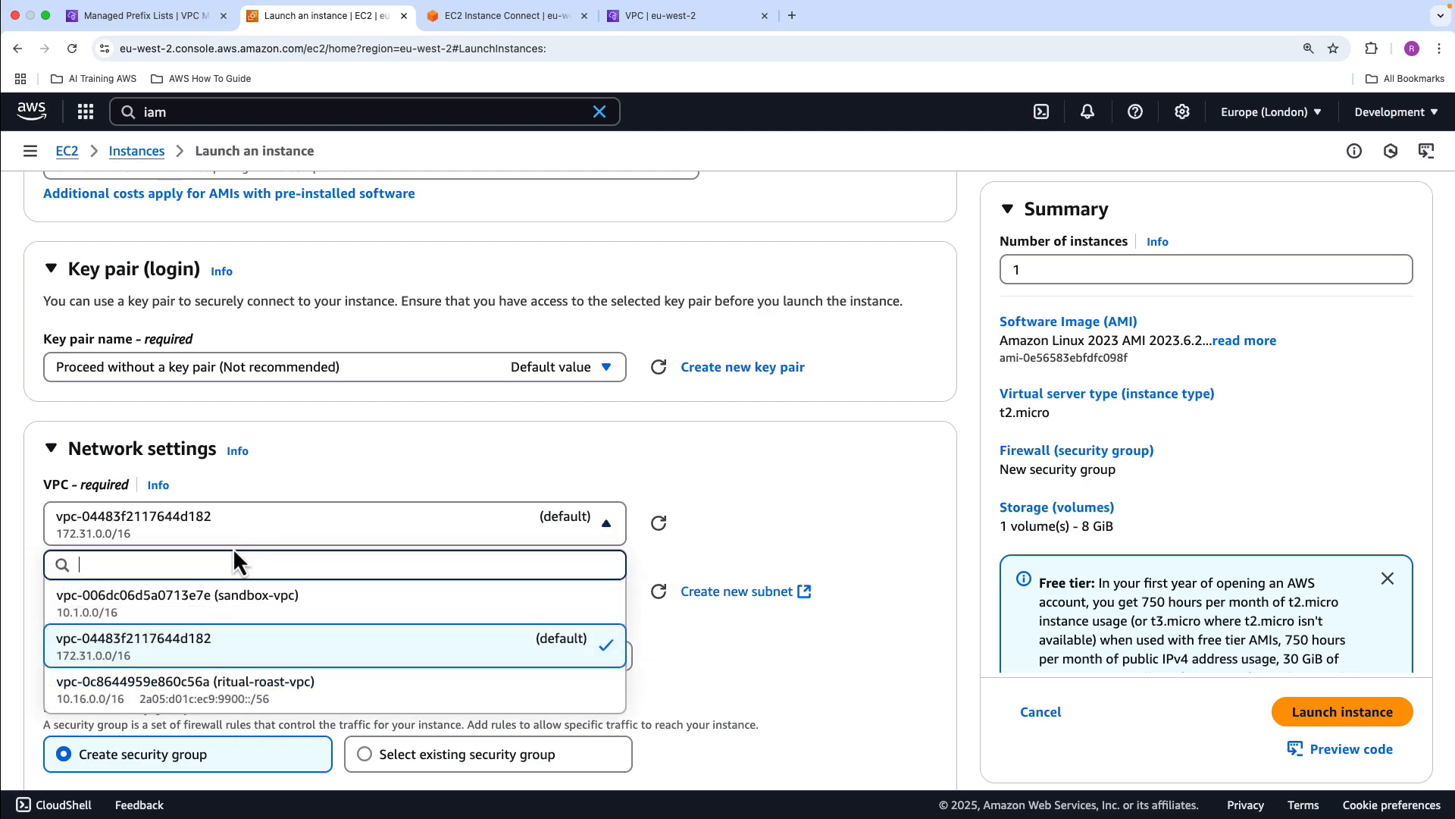
pyautogui.click(218, 600)
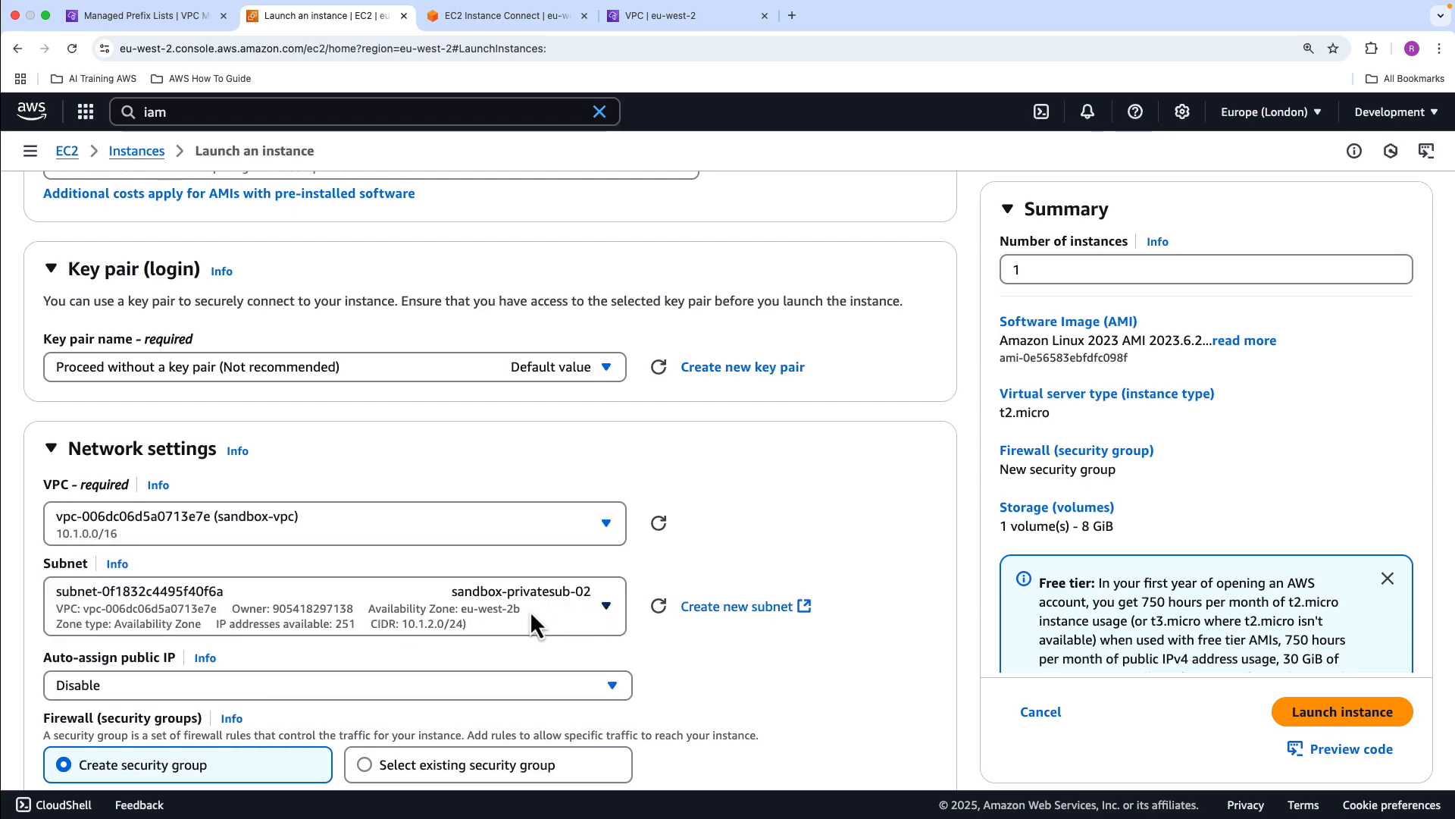
pyautogui.scroll(-5, 589, 588)
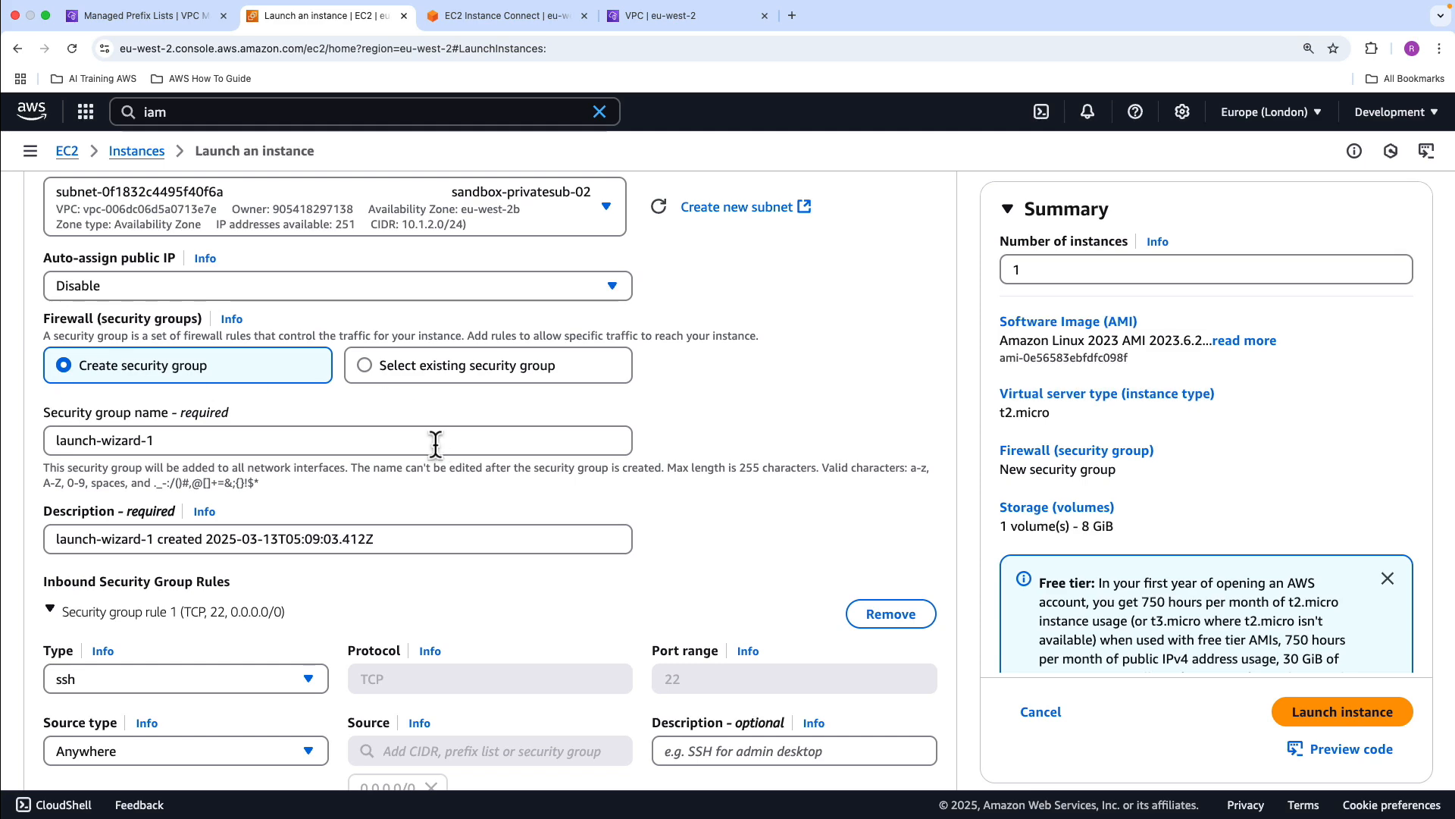
pyautogui.click(372, 366)
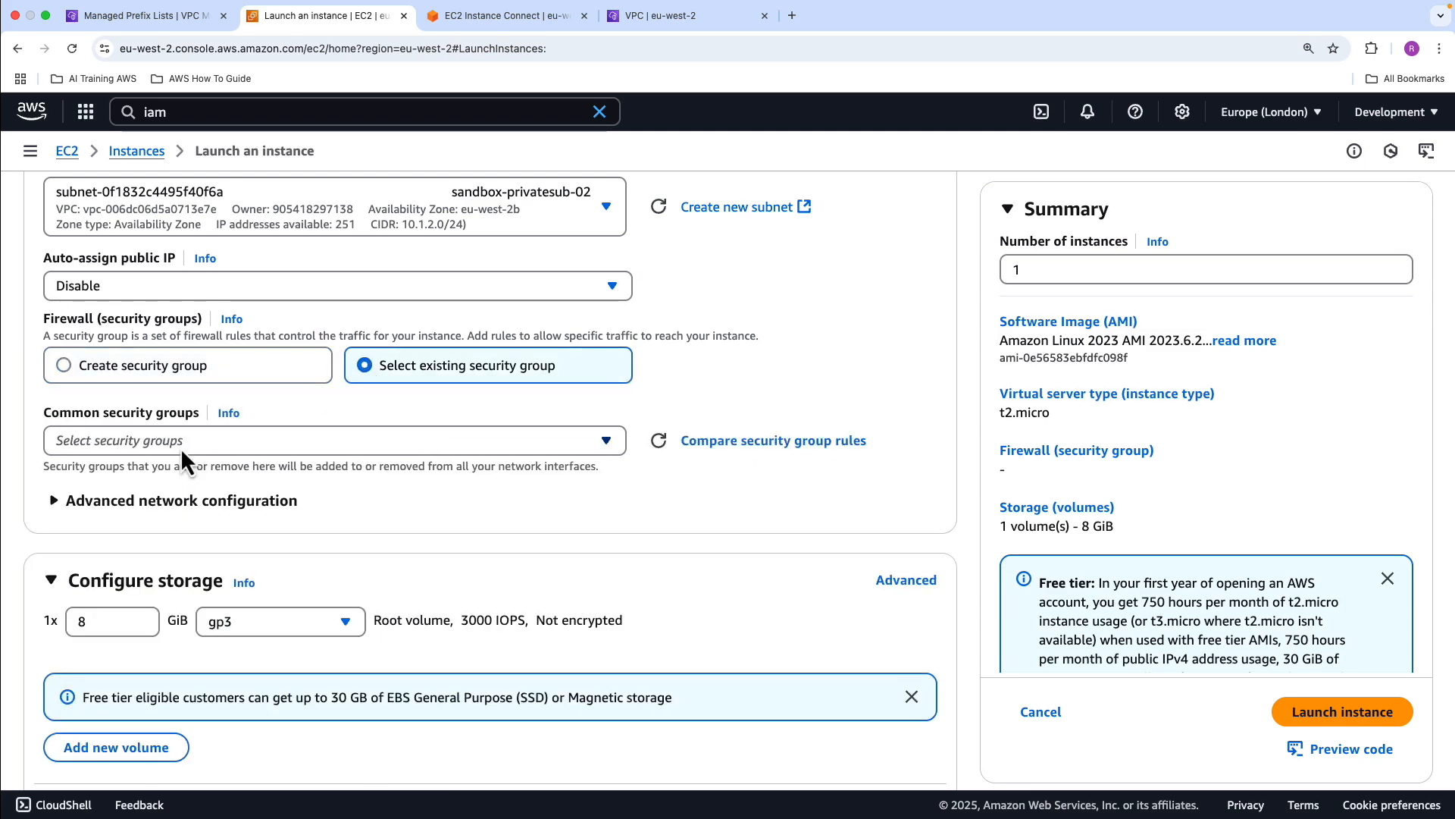
pyautogui.click(181, 442)
pyautogui.click(72, 561)
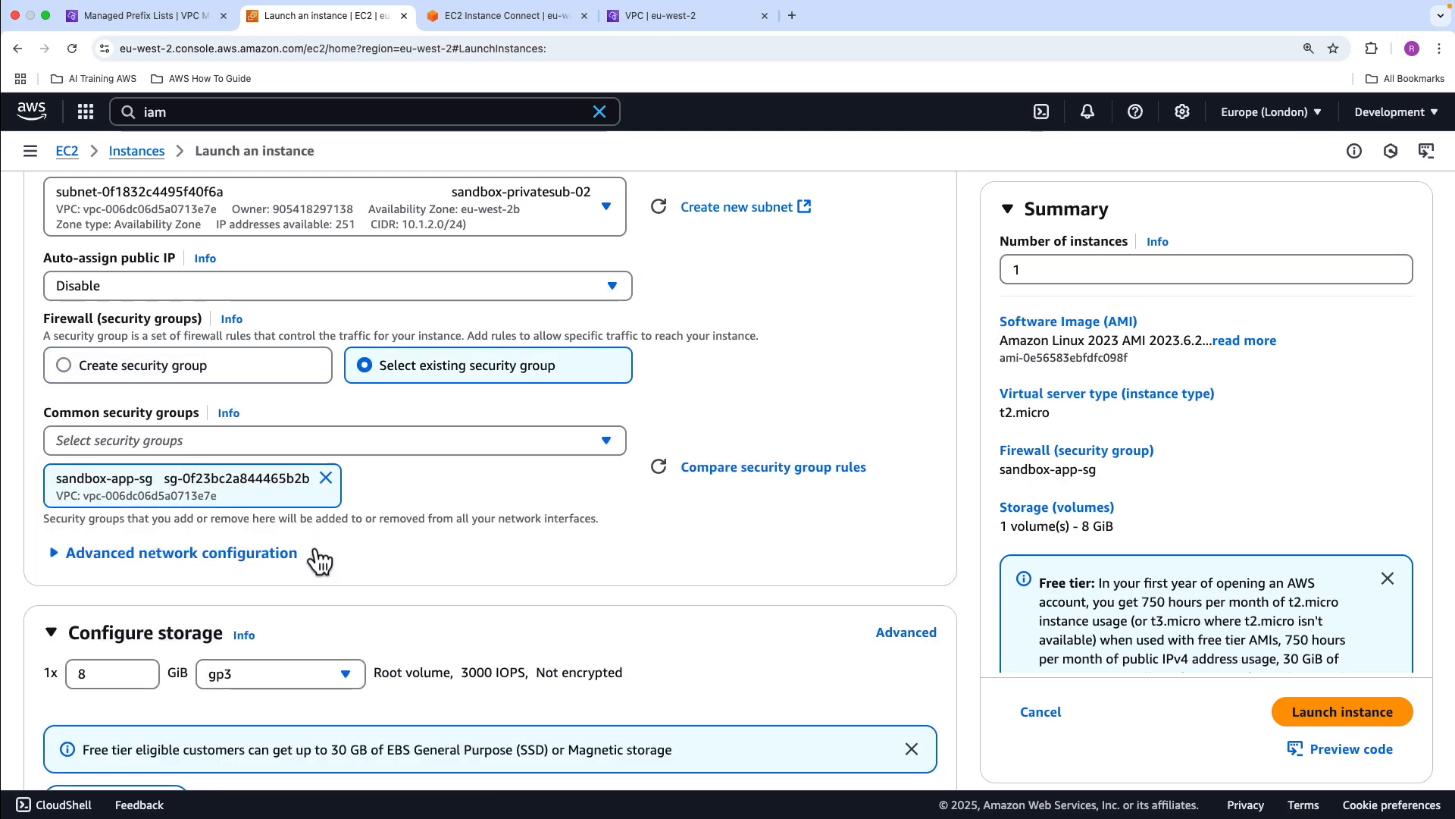
# Set the IAM instance profile to sandbox-ec2-s3-role in the advanced details and launch the instance
pyautogui.scroll(-3, 442, 513)
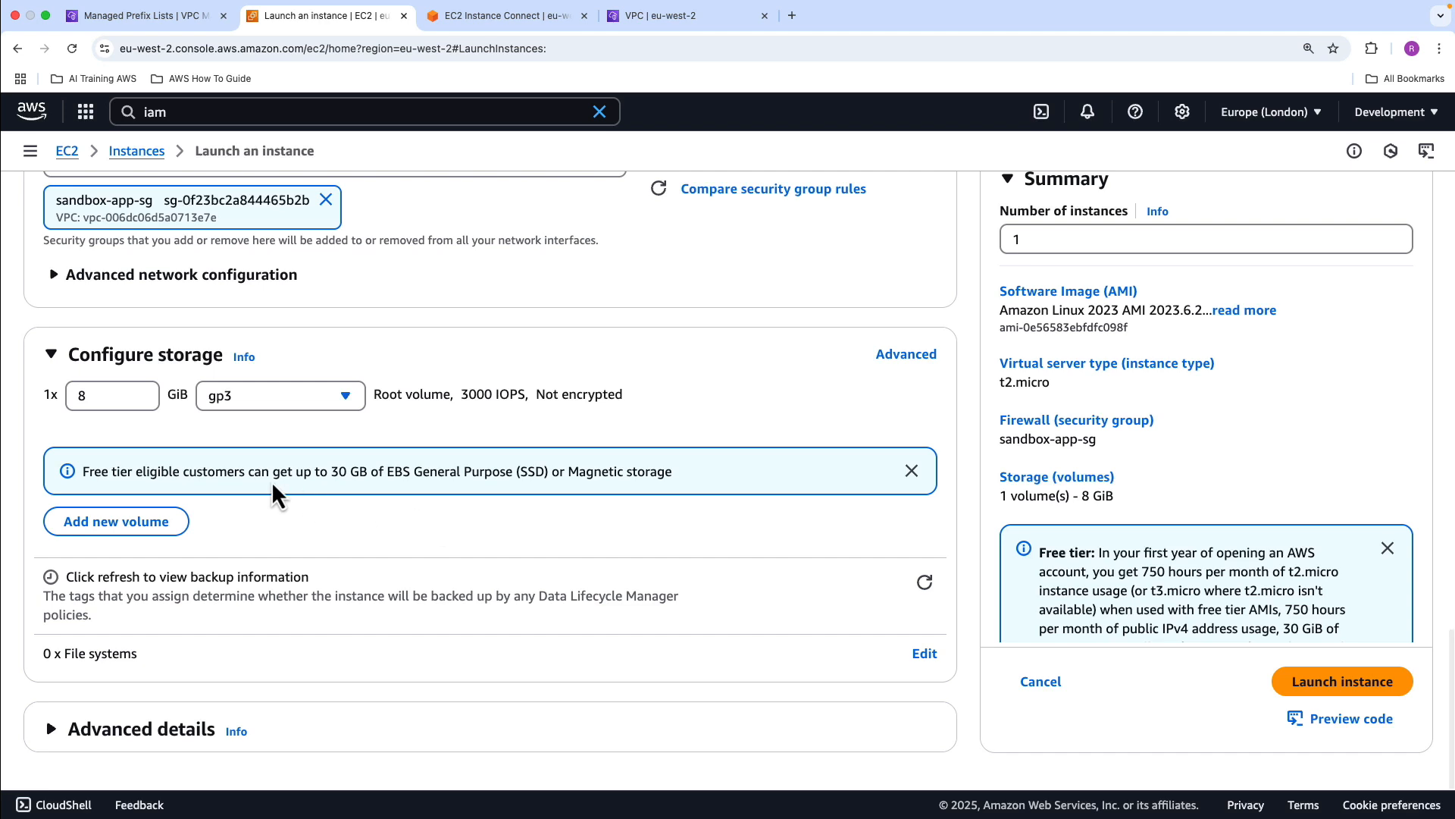
pyautogui.click(91, 731)
pyautogui.scroll(-5, 258, 614)
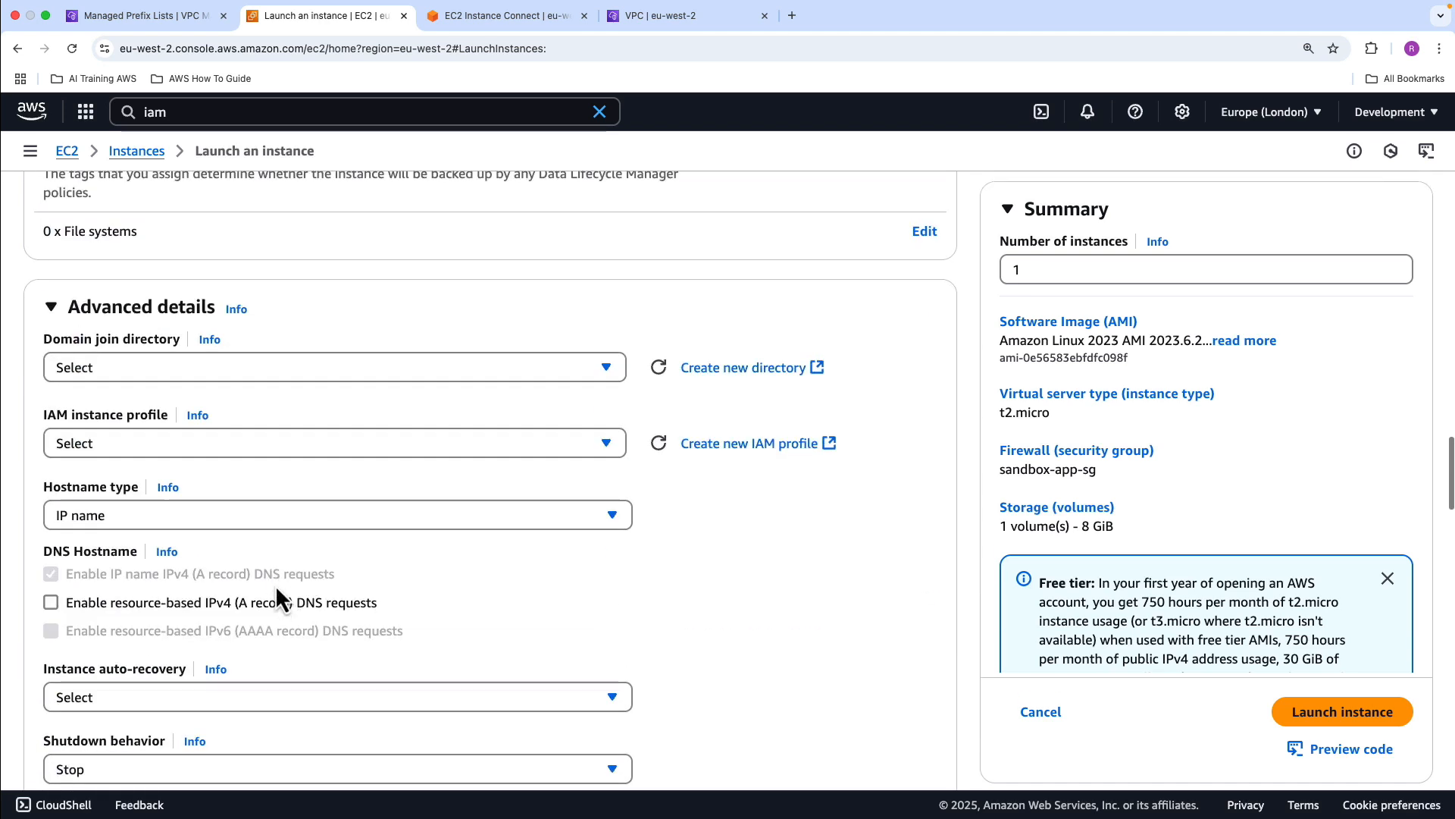
pyautogui.click(200, 440)
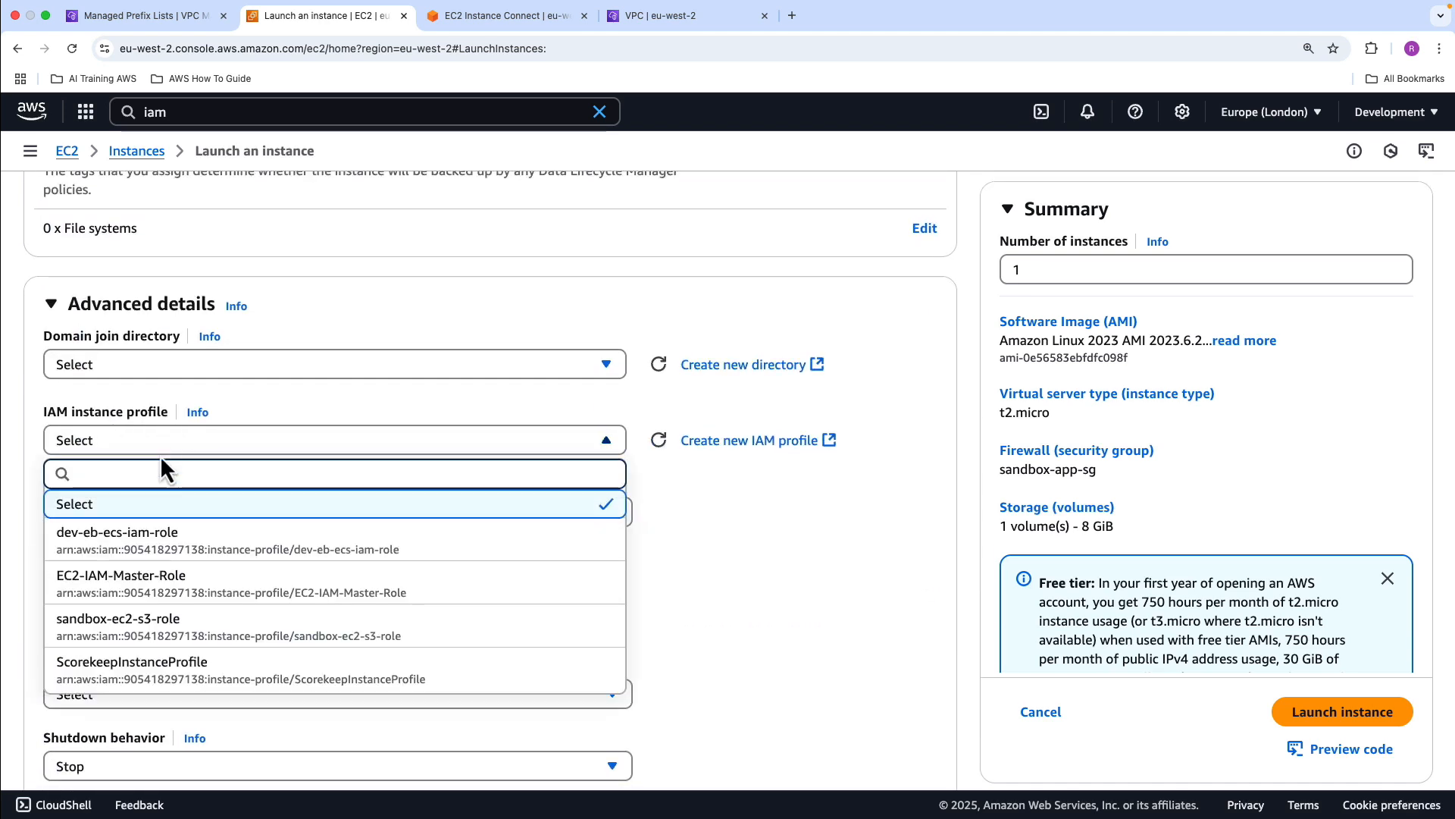
pyautogui.click(120, 619)
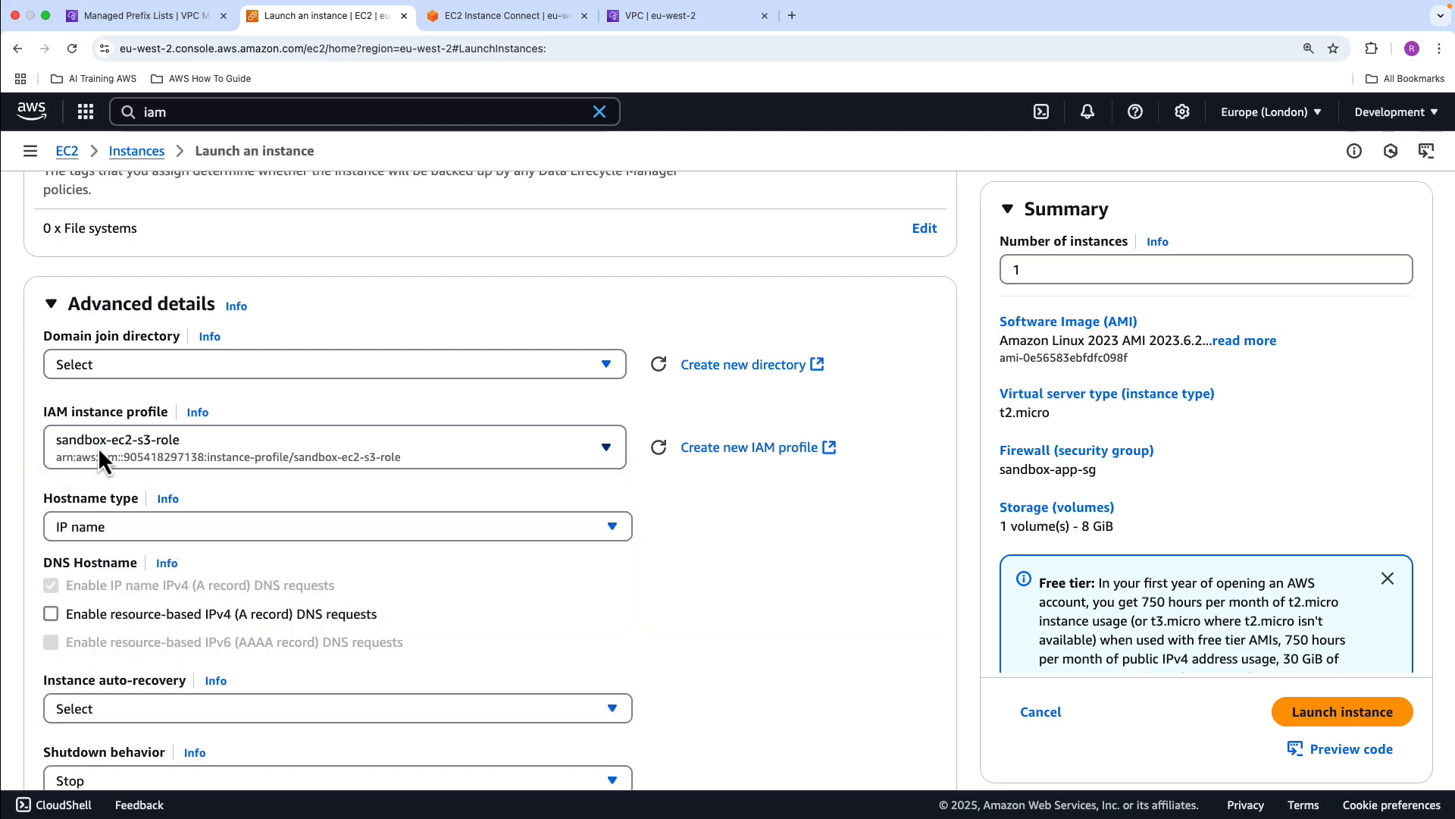
pyautogui.scroll(-20, 806, 587)
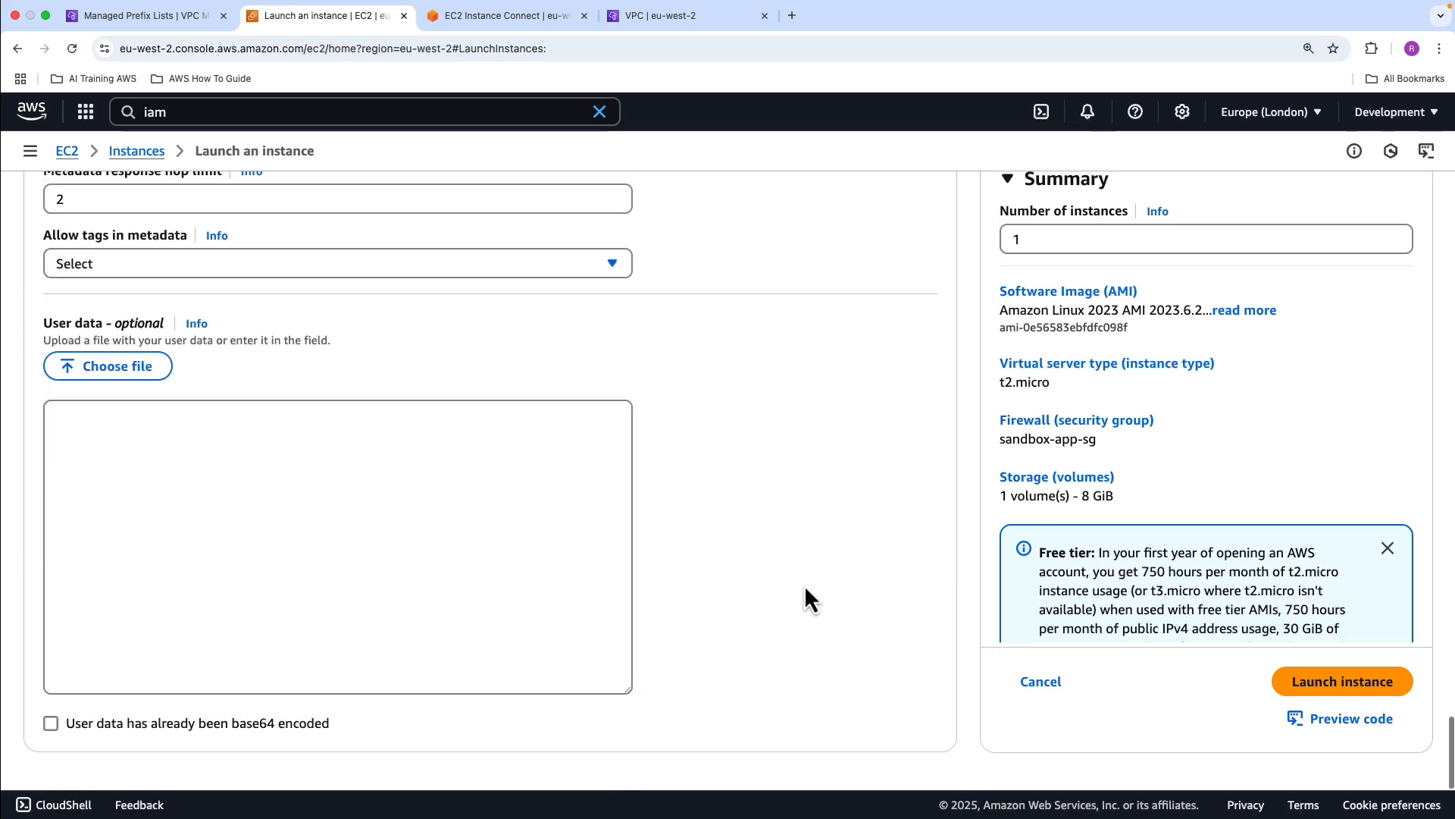
pyautogui.scroll(-2, 1225, 667)
pyautogui.click(1314, 686)
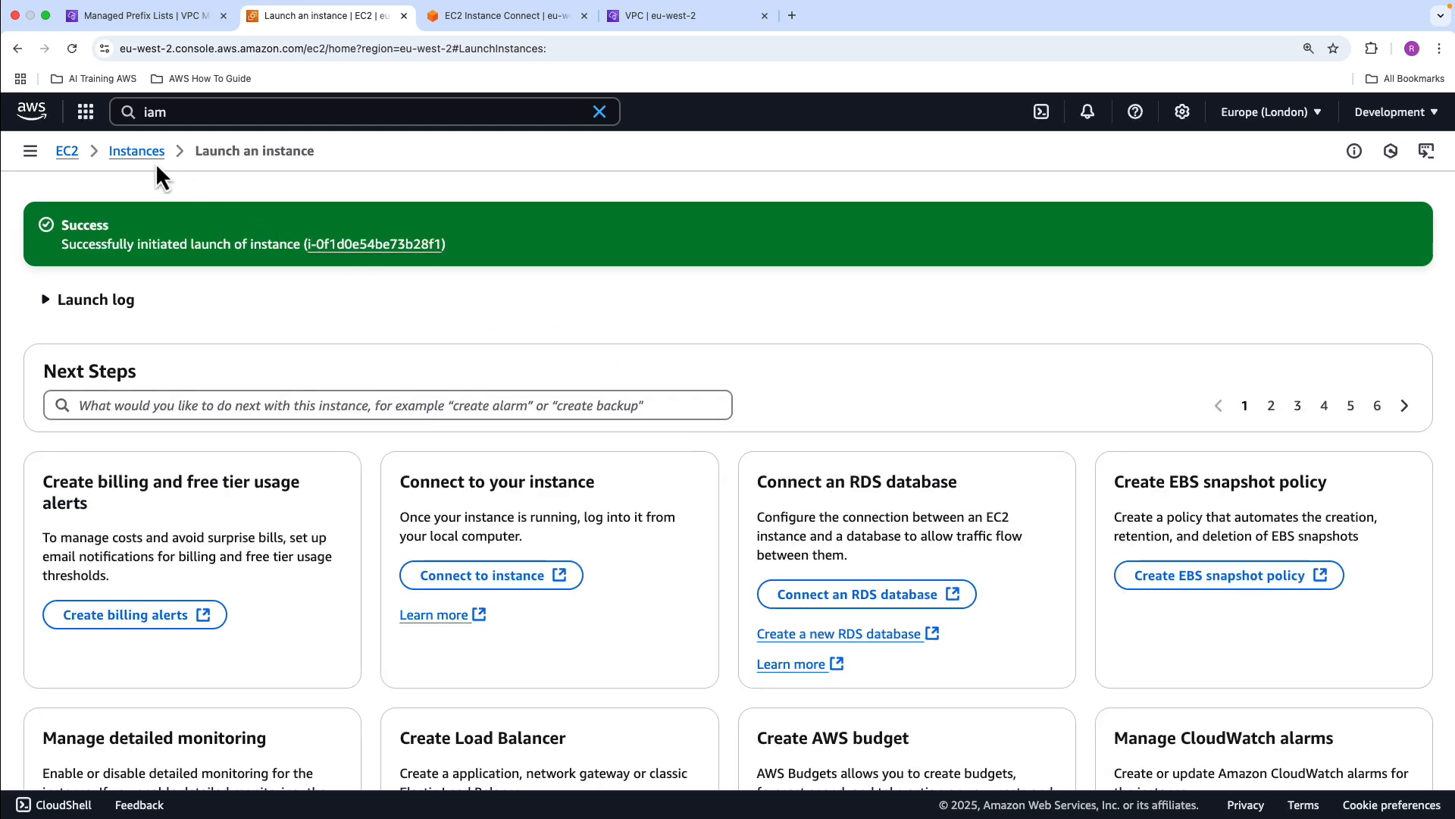
# From the refreshed instance list, connect to sandbox-instance-02 through the EC2 Instance Connect Endpoint eice-0bdc71f7561a5de50 with the username ec2-user
pyautogui.click(154, 157)
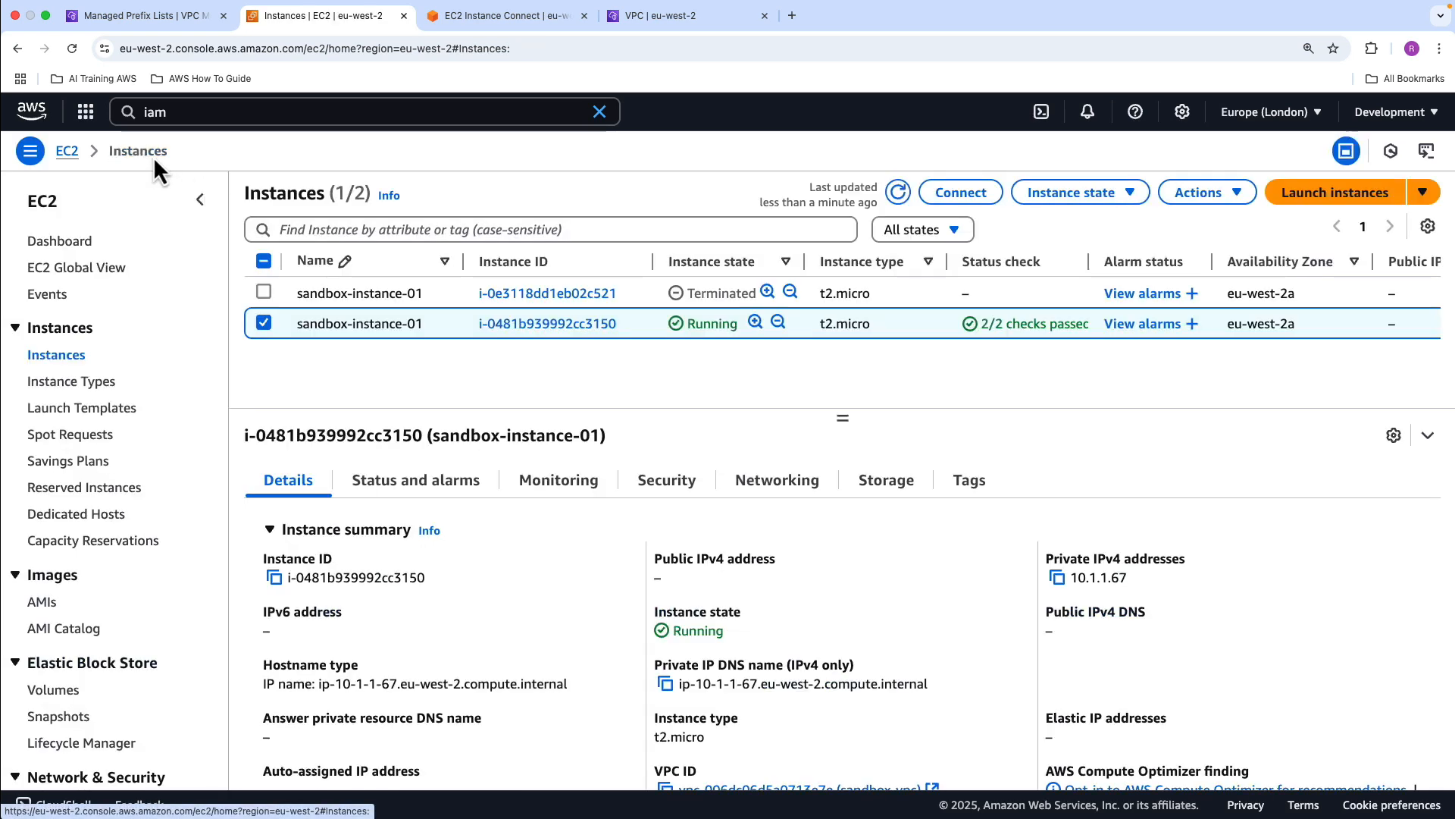
pyautogui.click(902, 195)
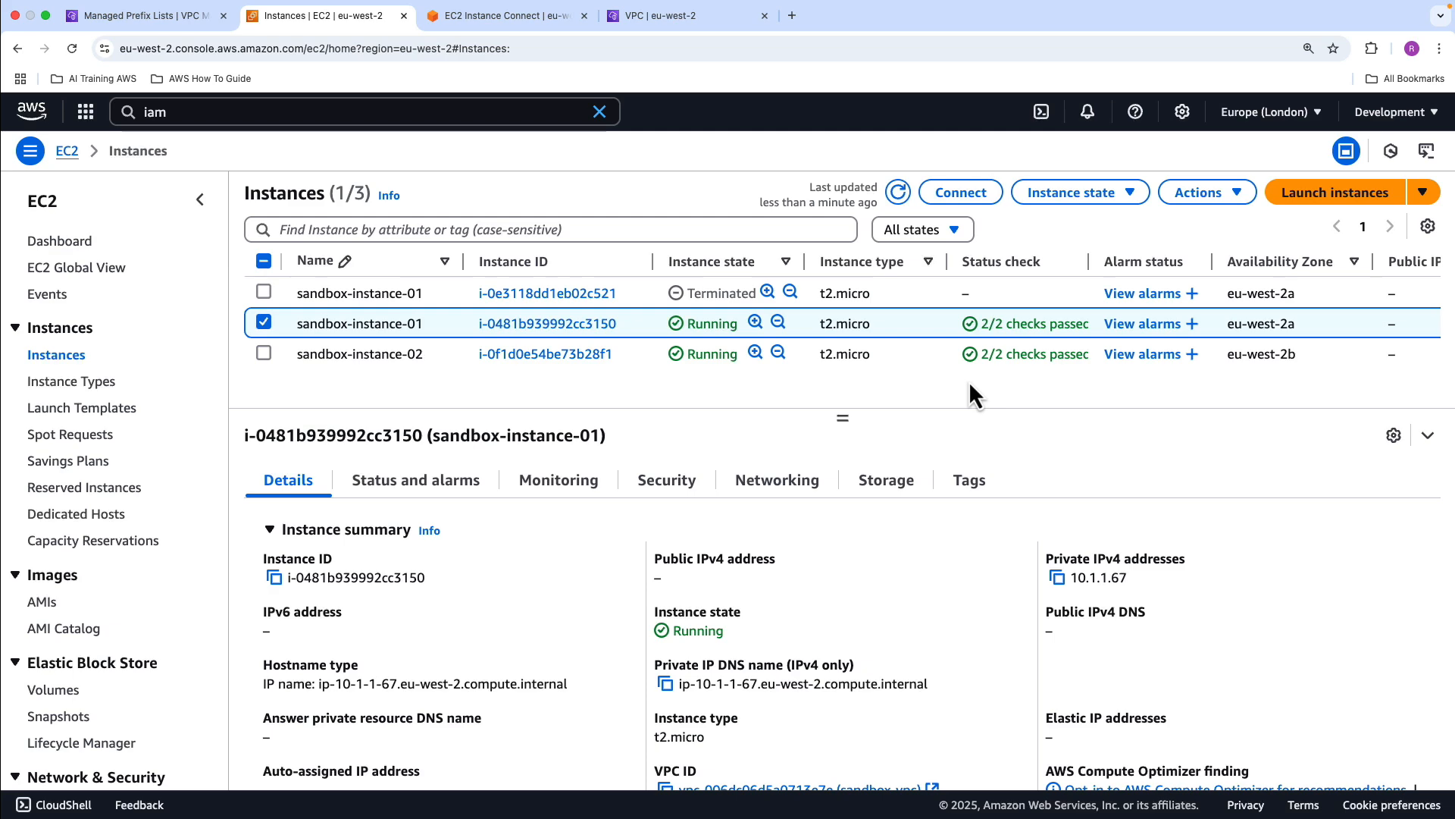
pyautogui.click(265, 324)
pyautogui.click(264, 353)
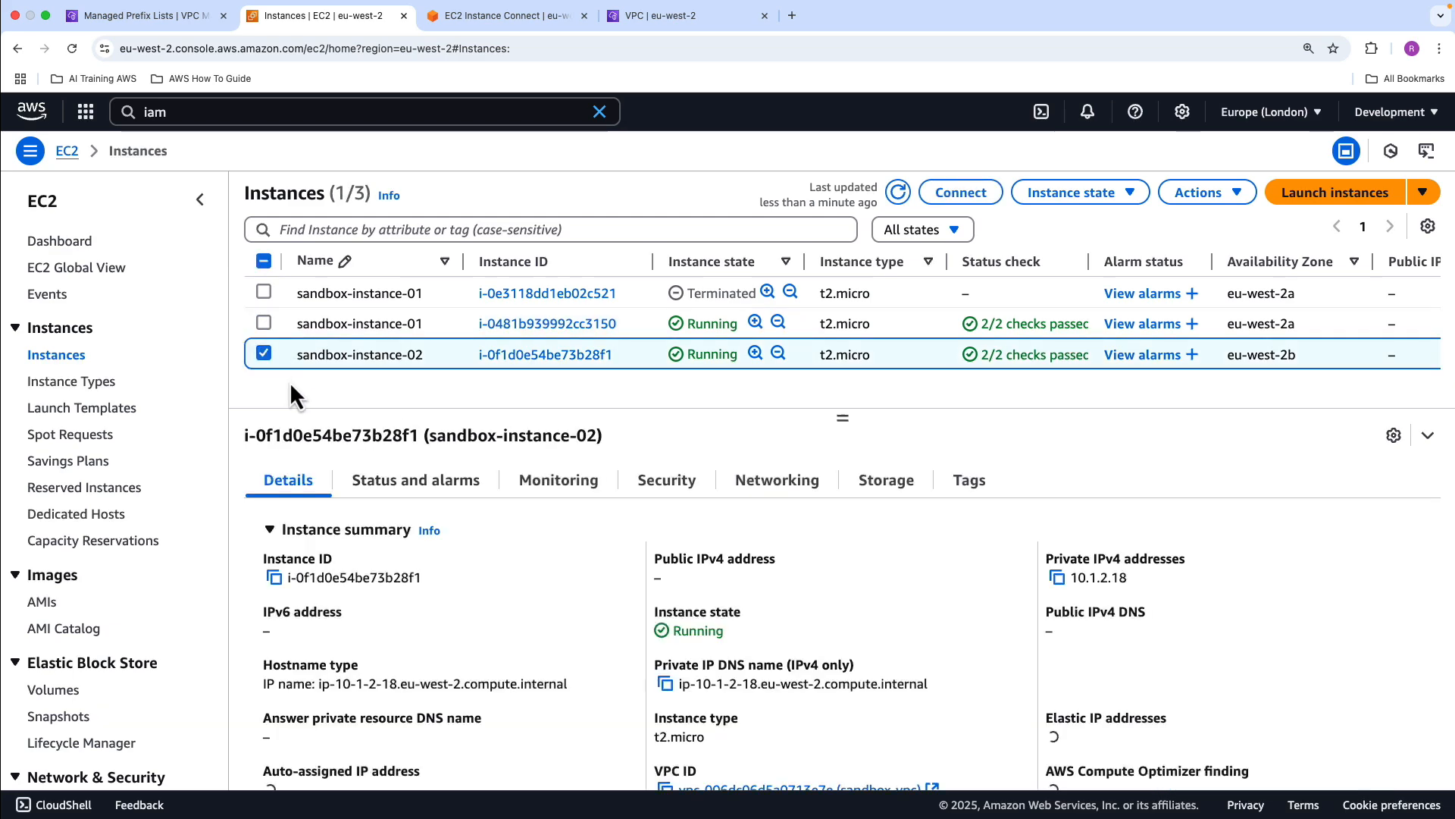
pyautogui.click(977, 199)
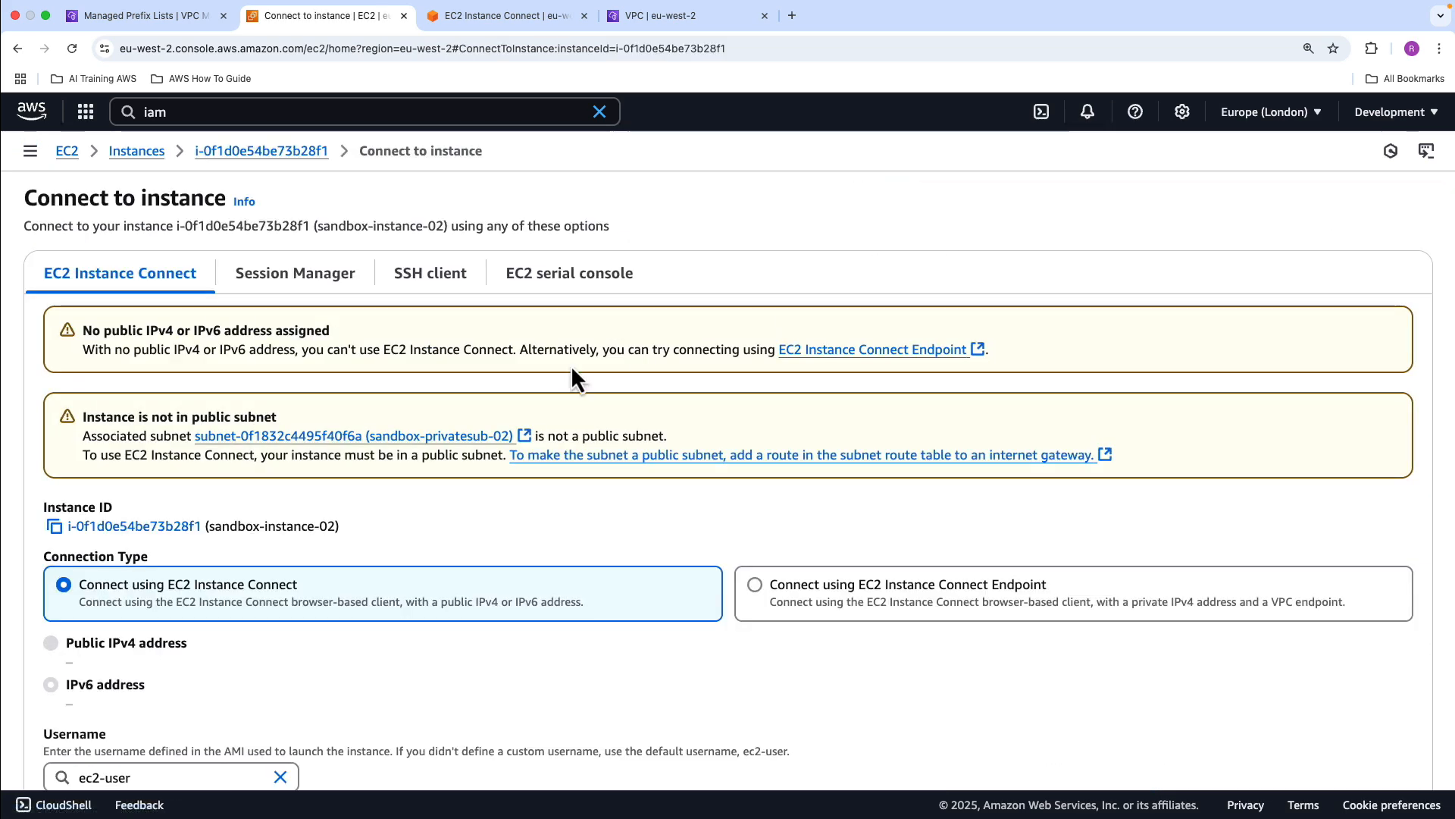
pyautogui.click(755, 586)
pyautogui.click(152, 544)
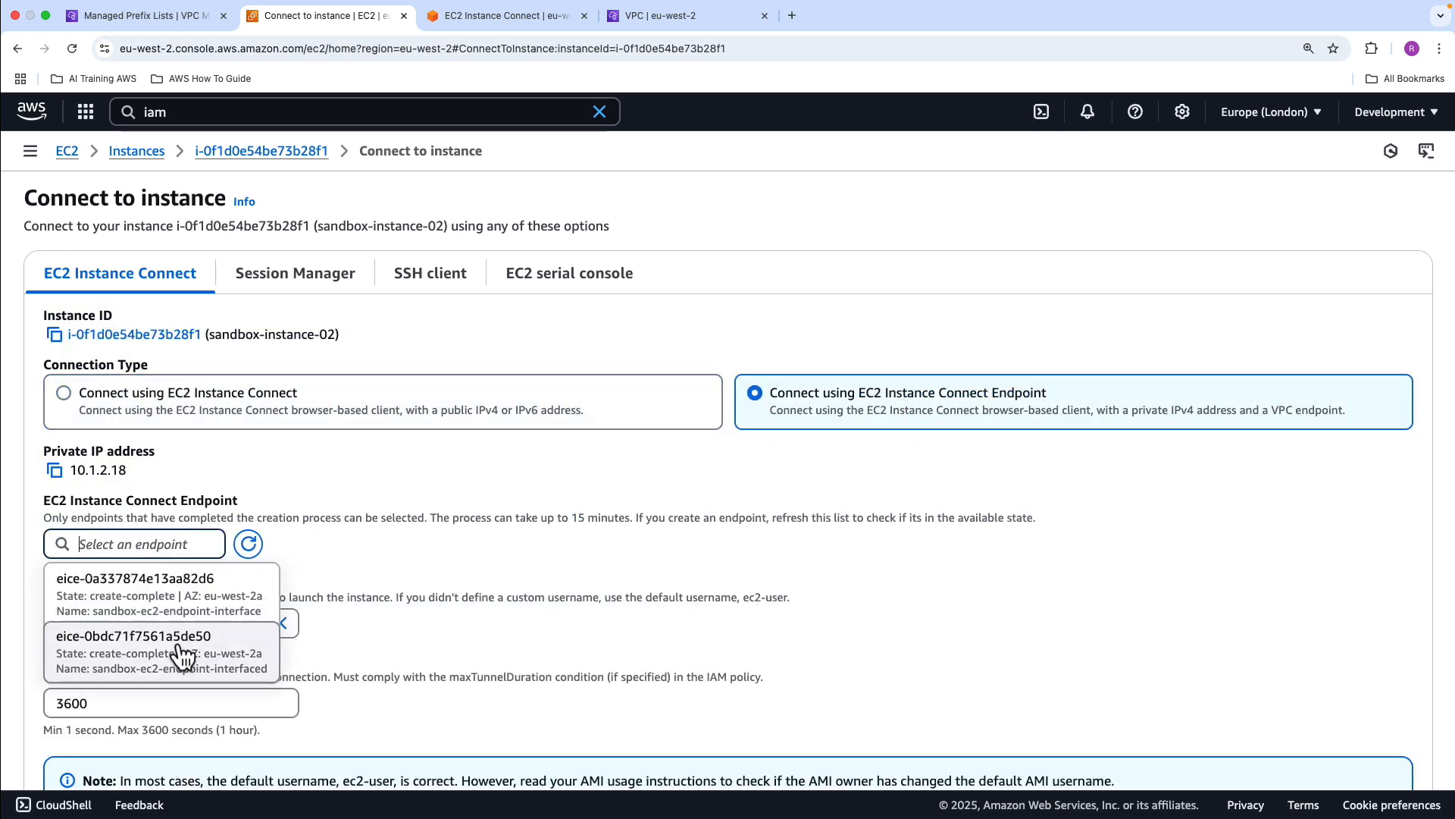
pyautogui.click(176, 650)
pyautogui.scroll(-3, 375, 638)
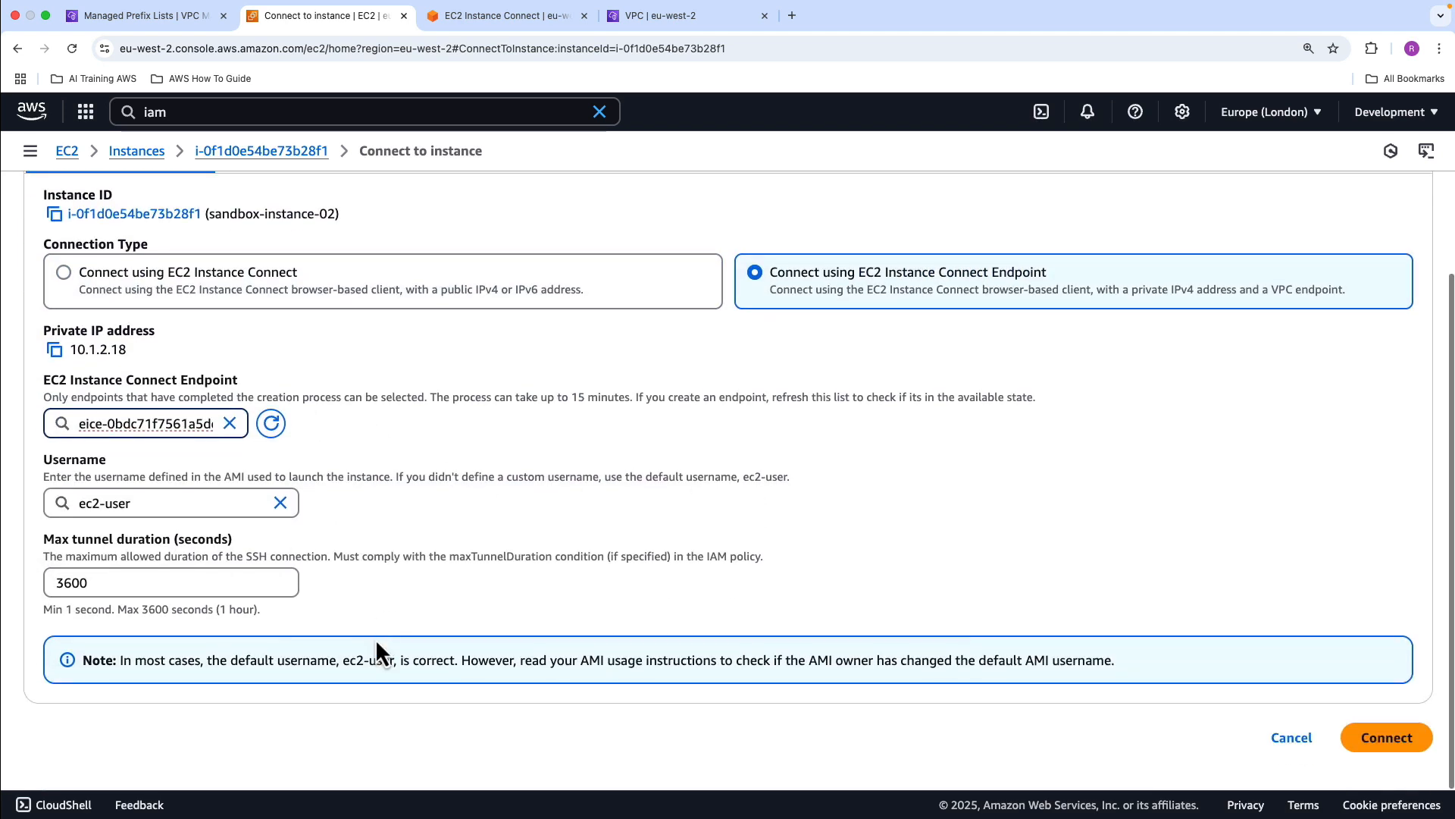
pyautogui.click(1373, 729)
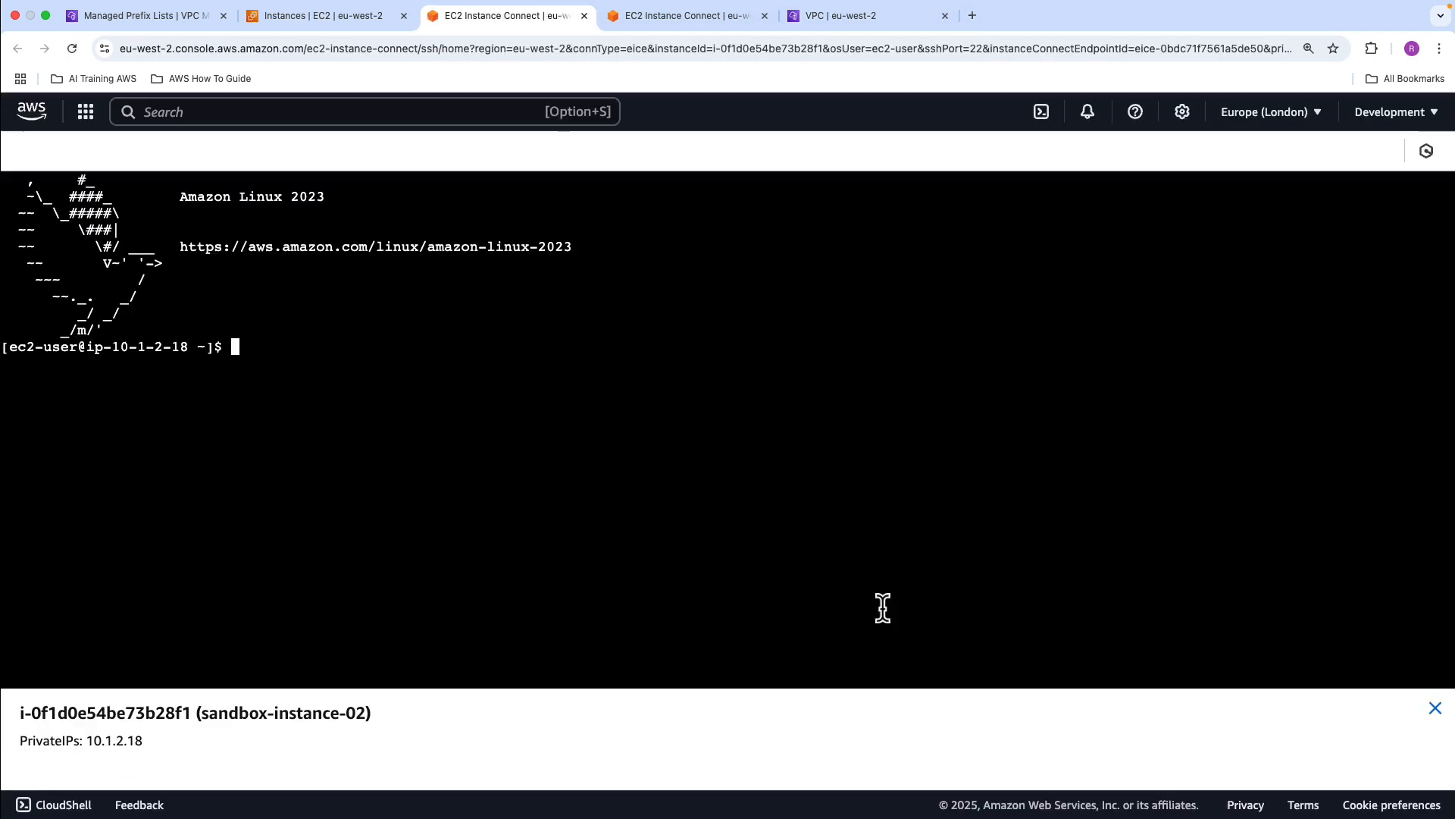
# Switch the sandbox-instance-02 terminal session to root with sudo su
pyautogui.write('sudo su')
pyautogui.press('Return')
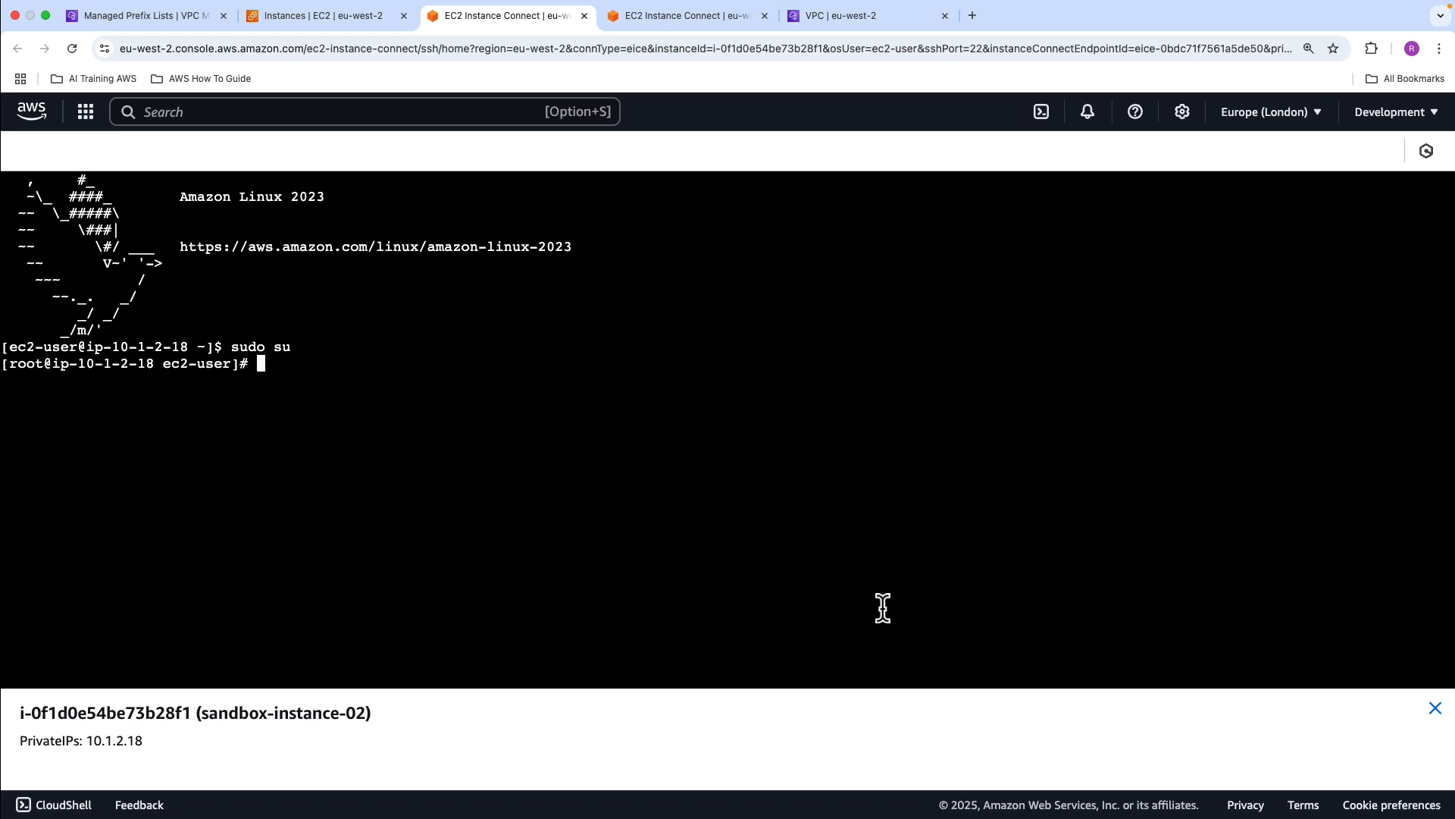
# List the account's S3 buckets from the sandbox-instance-02 root shell with aws s3 ls
pyautogui.write('aws s3 ;lsls')
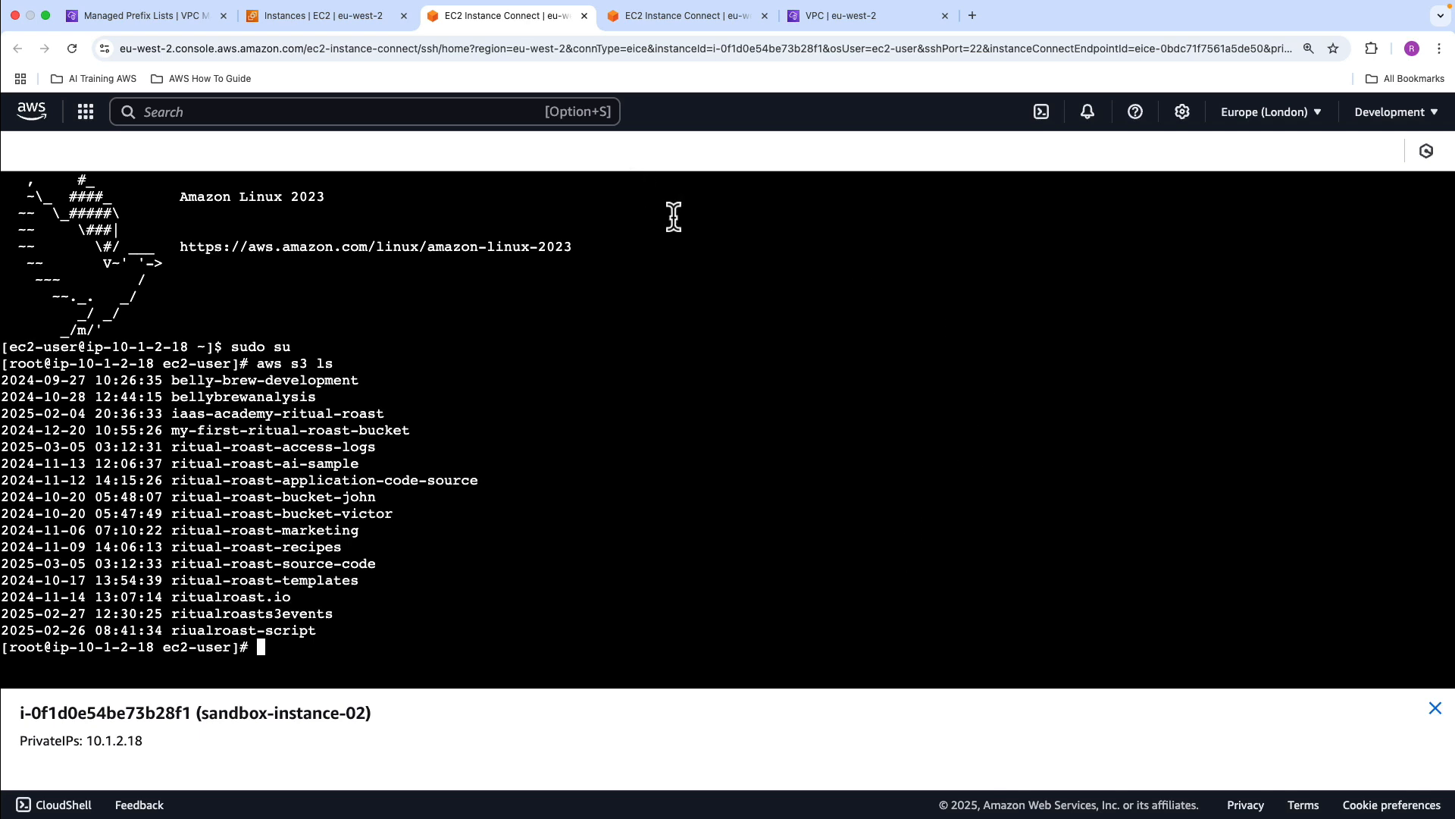
# Close the sandbox-instance-02 terminal session and terminate both running instances, sandbox-instance-01 and sandbox-instance-02
pyautogui.click(584, 17)
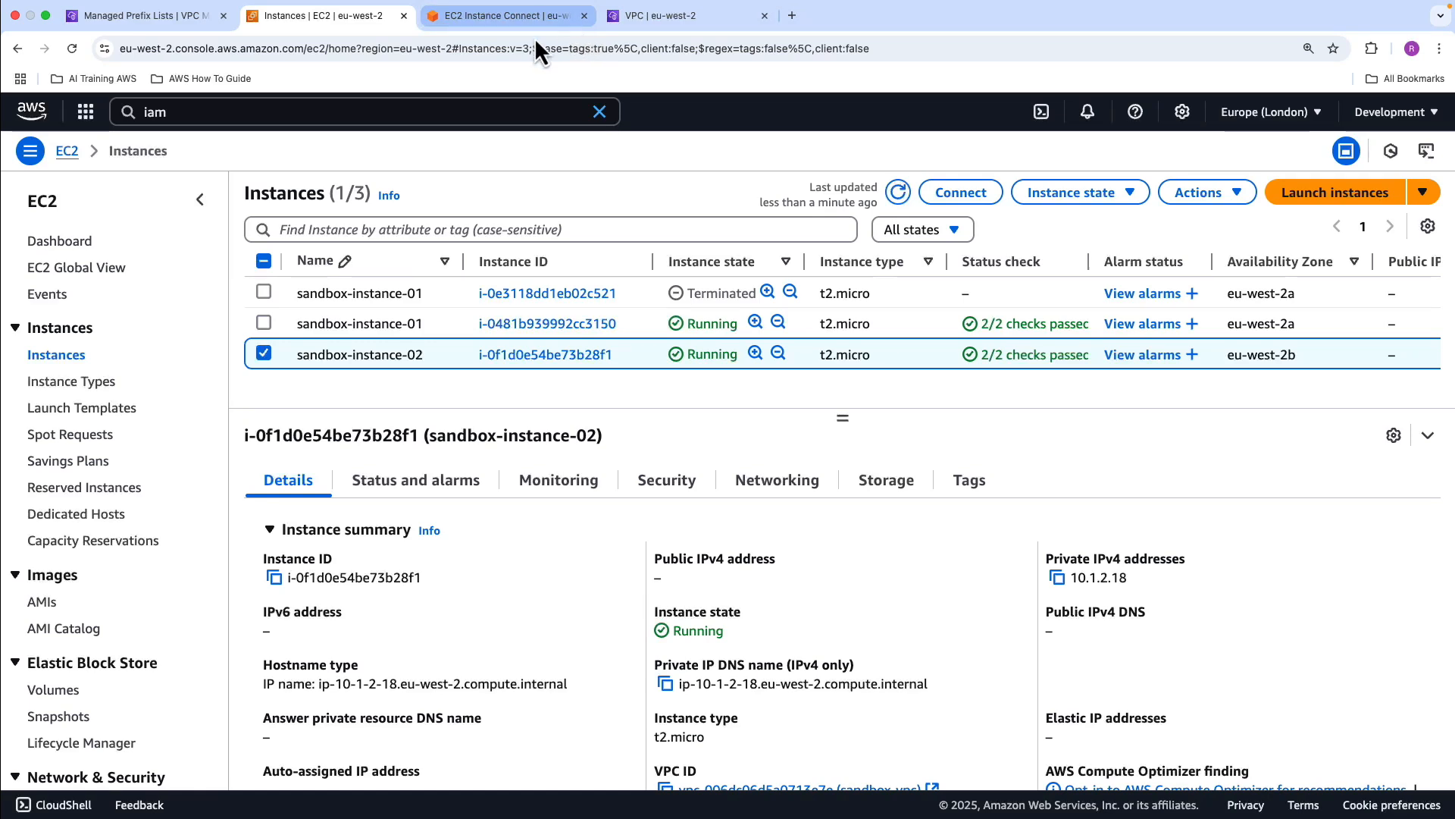
pyautogui.click(263, 323)
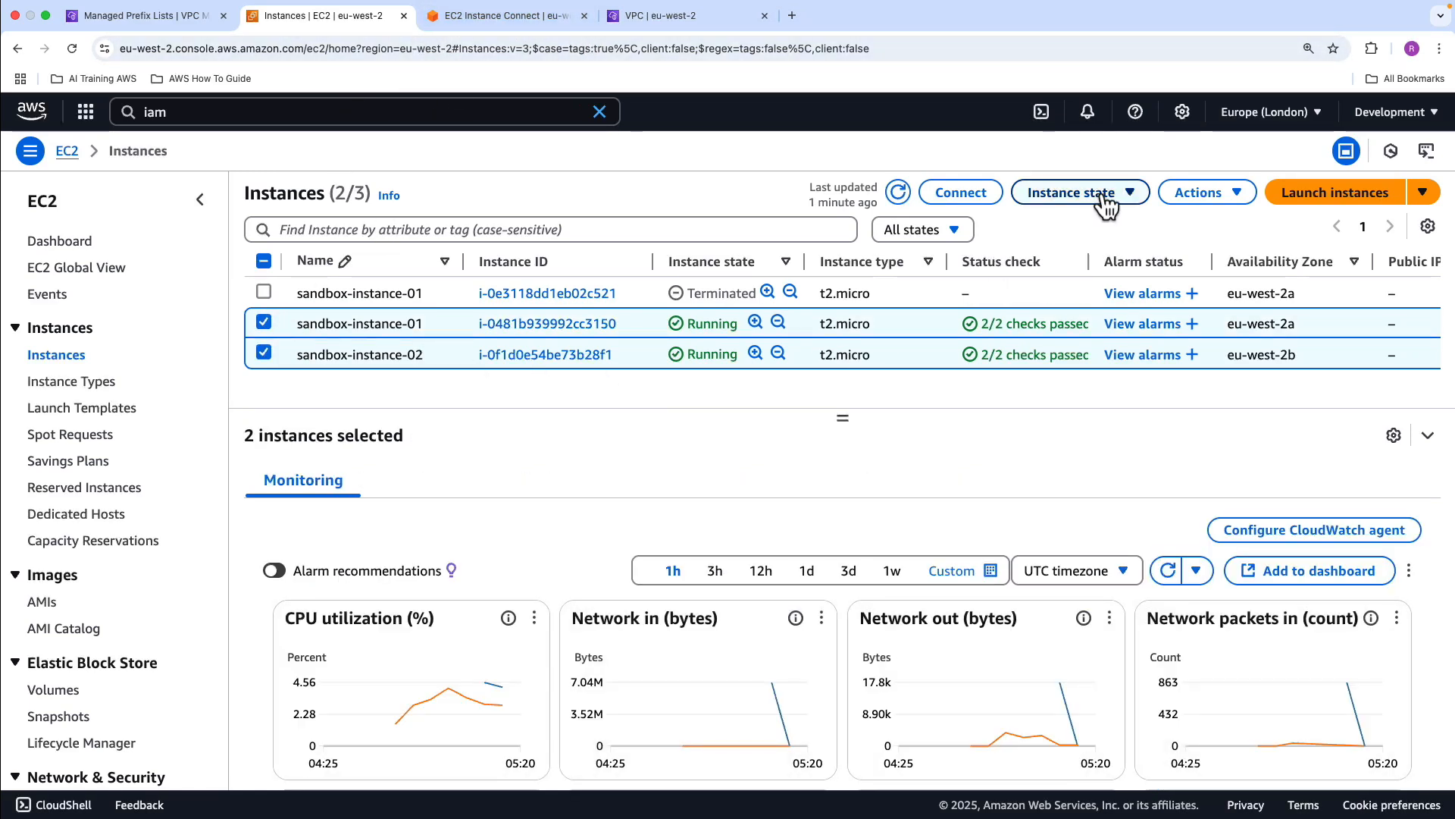
pyautogui.click(1072, 197)
pyautogui.click(1036, 334)
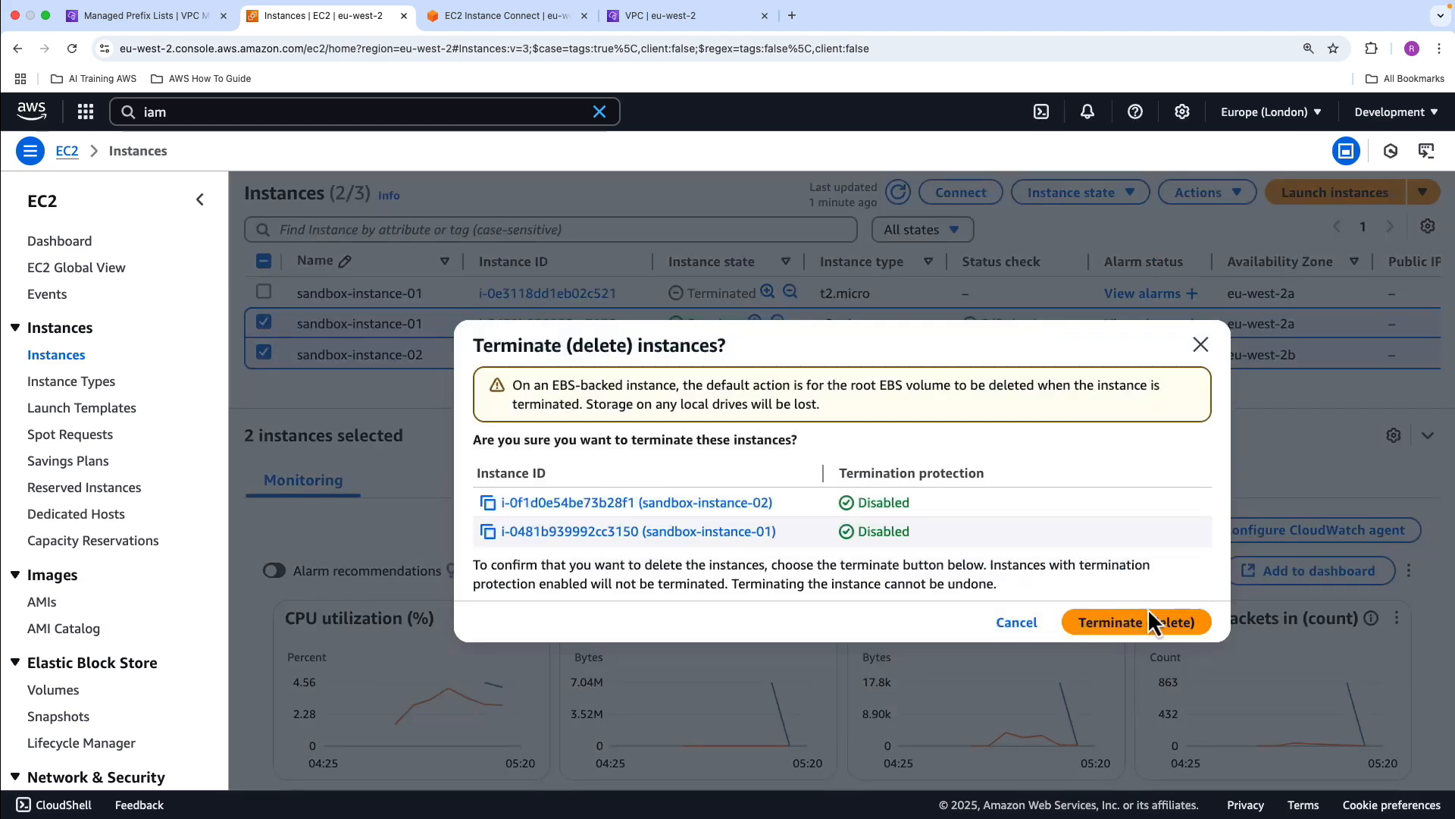
pyautogui.click(1146, 633)
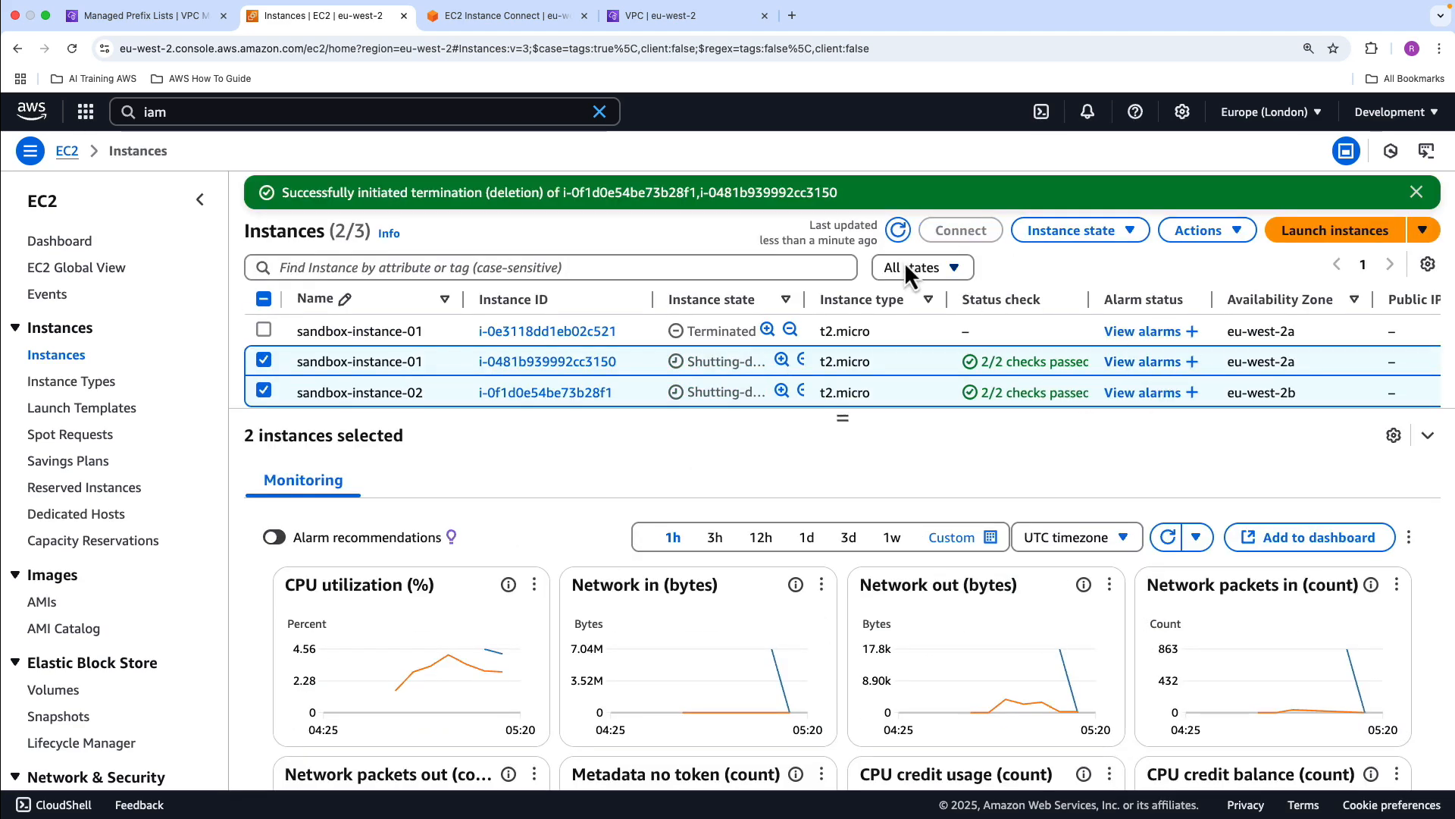
# Refresh the instance list to check the termination status and dismiss the termination notification
pyautogui.click(899, 230)
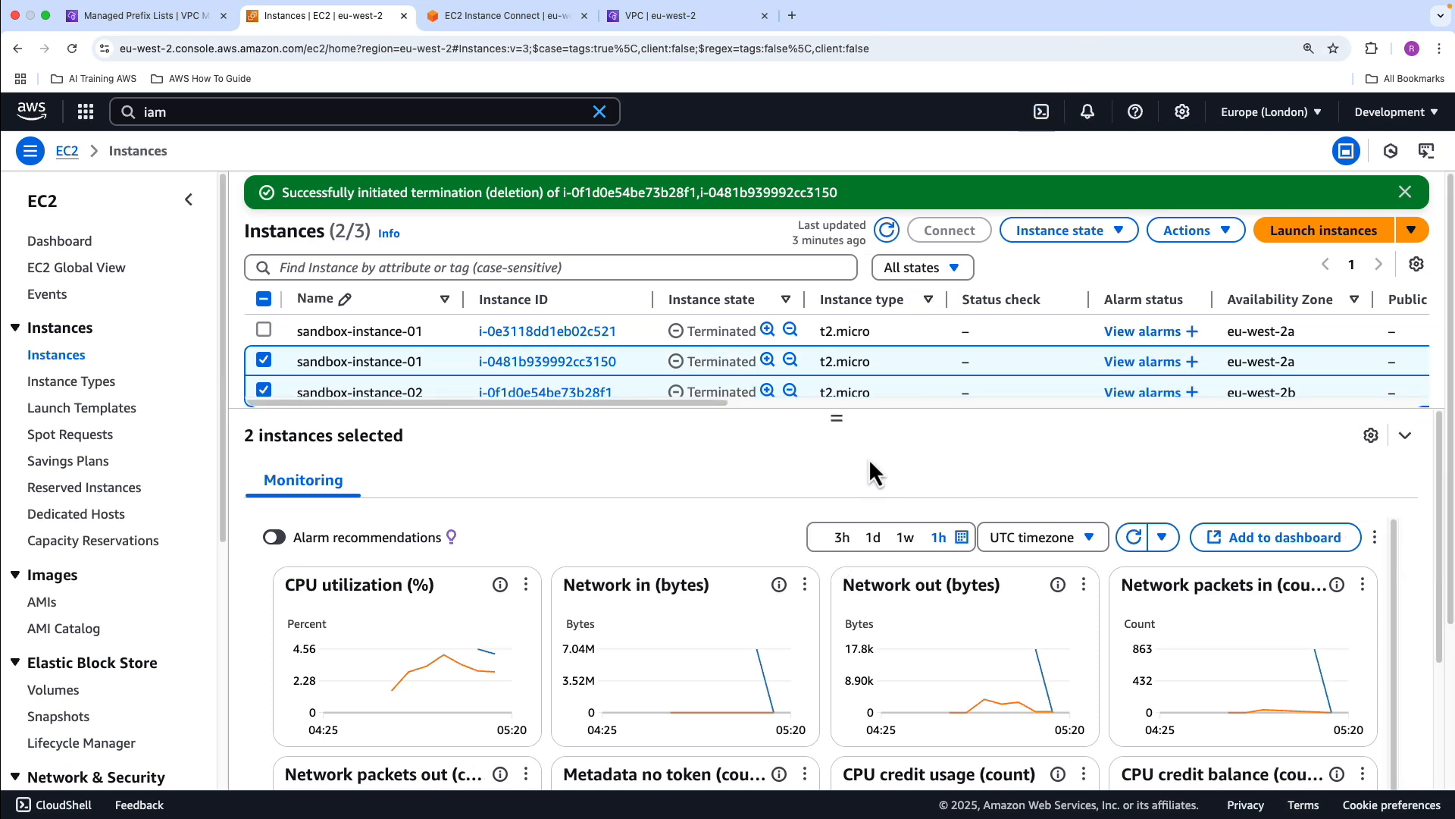
pyautogui.moveTo(840, 420); pyautogui.dragTo(840, 446)
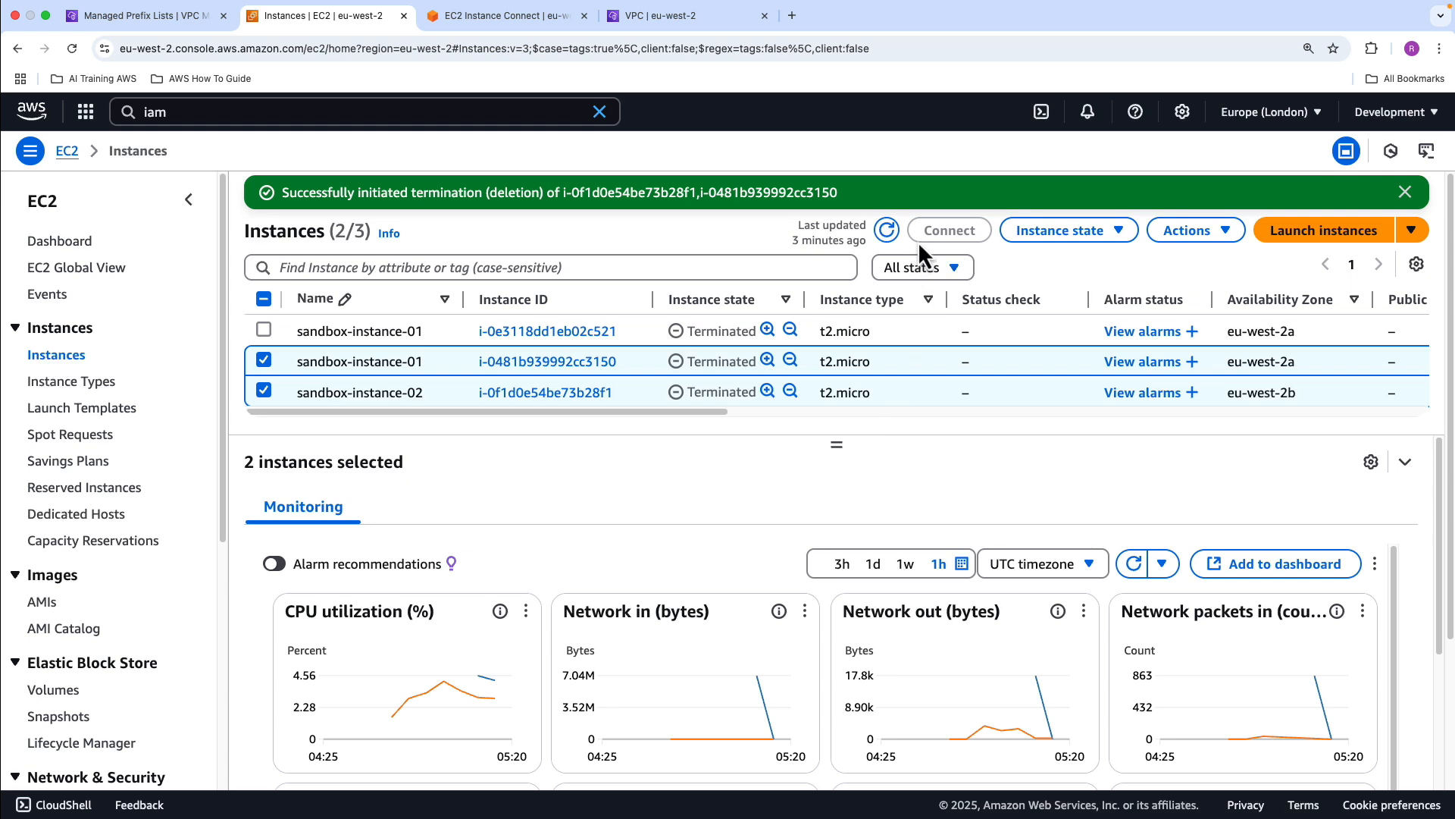
pyautogui.click(887, 229)
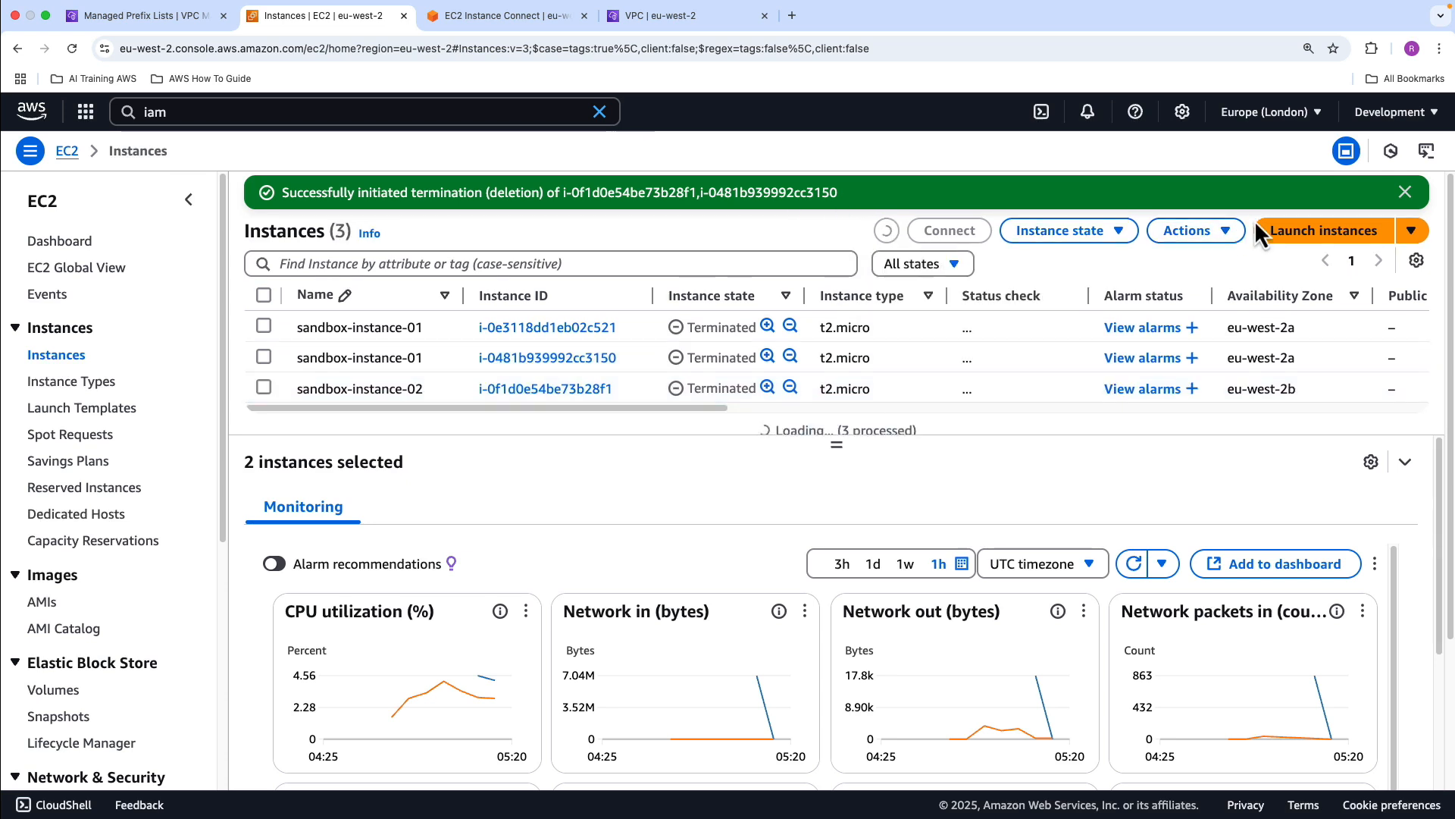
pyautogui.click(1404, 193)
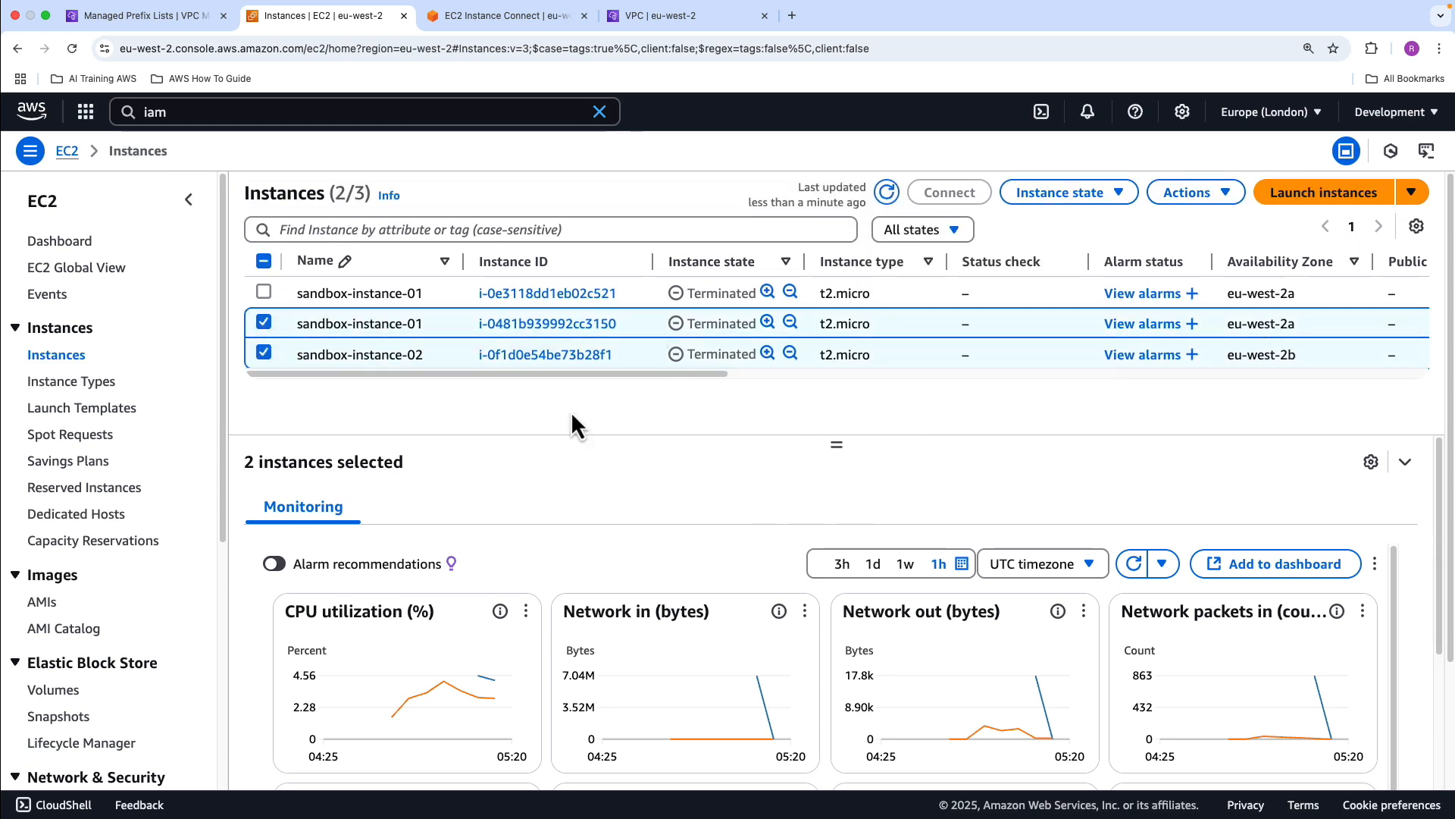
# Delete the S3 gateway endpoint sandbox-ec2-s3-endpoint-gateway from the VPC endpoints, confirming with "delete"
pyautogui.click(170, 19)
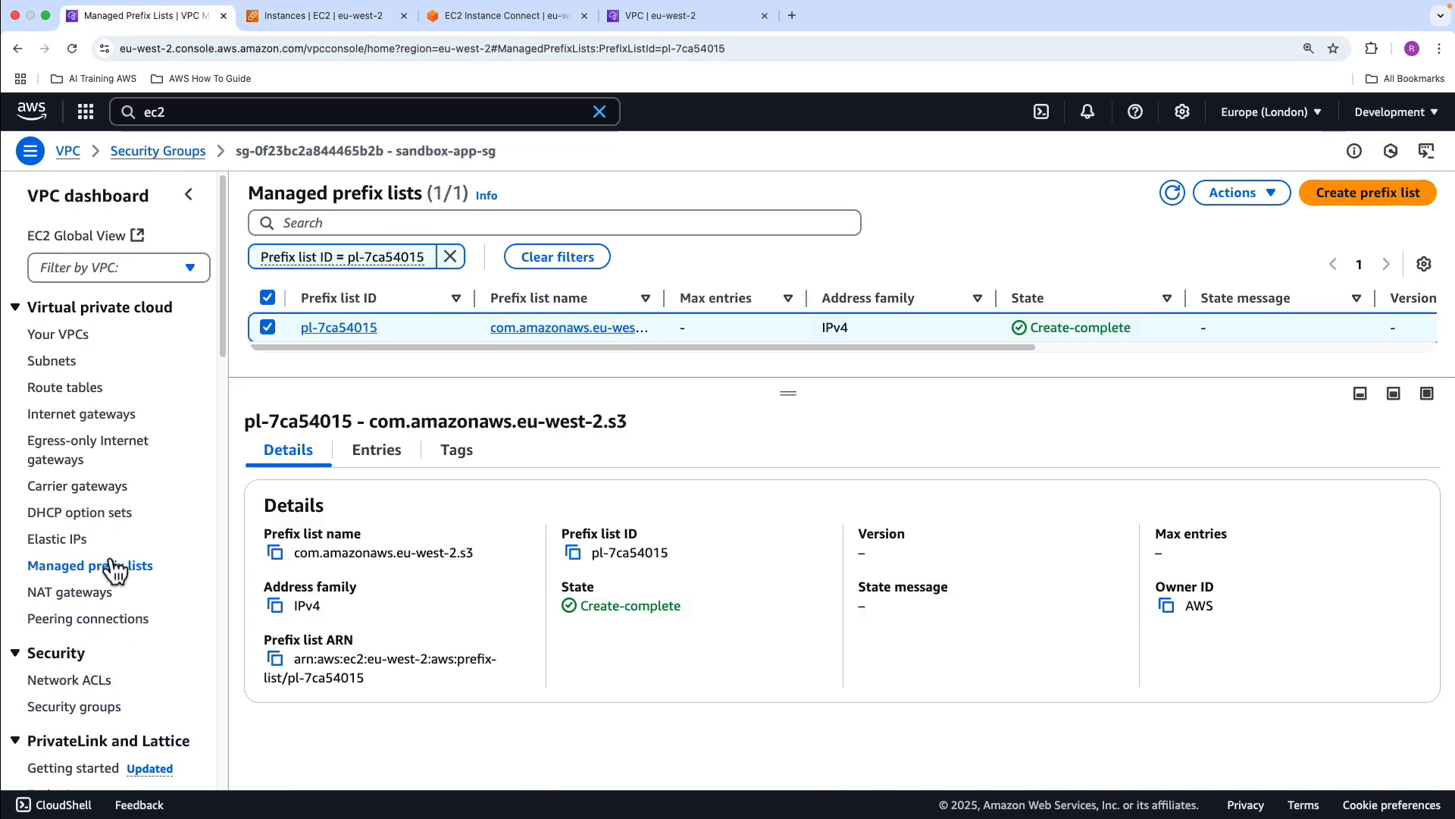
pyautogui.scroll(-3, 122, 656)
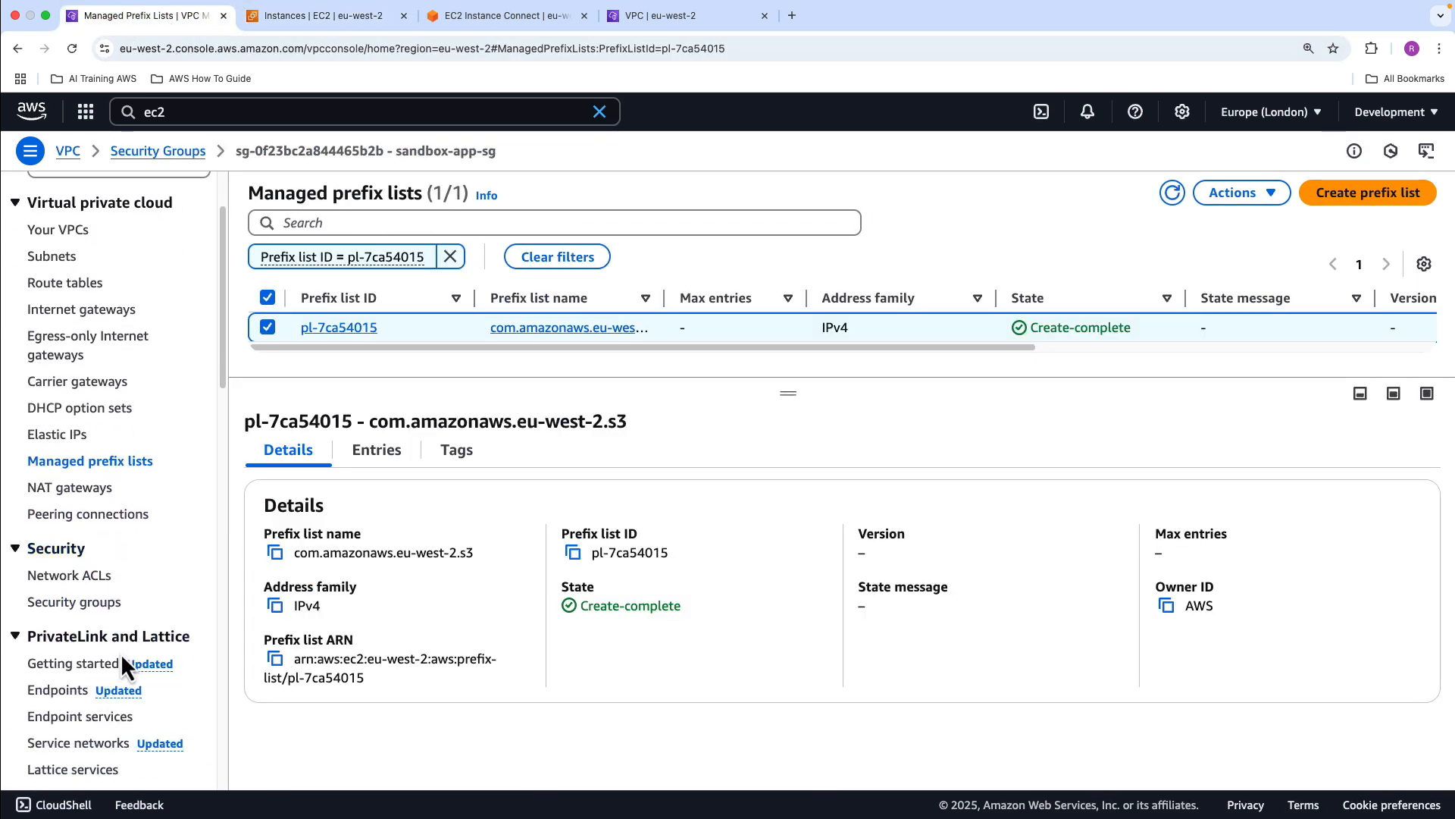
pyautogui.click(85, 688)
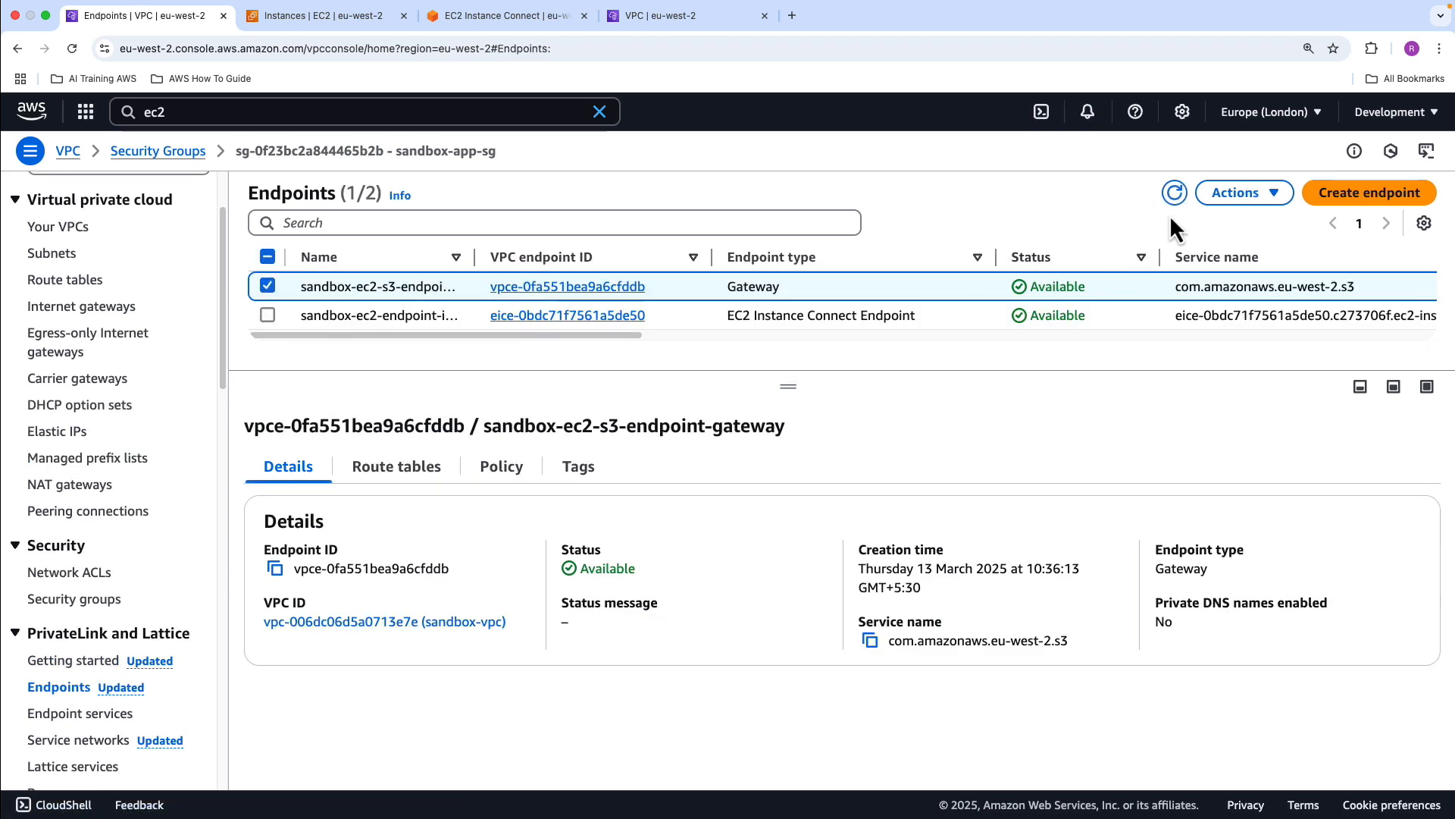
pyautogui.click(1274, 194)
pyautogui.click(1243, 438)
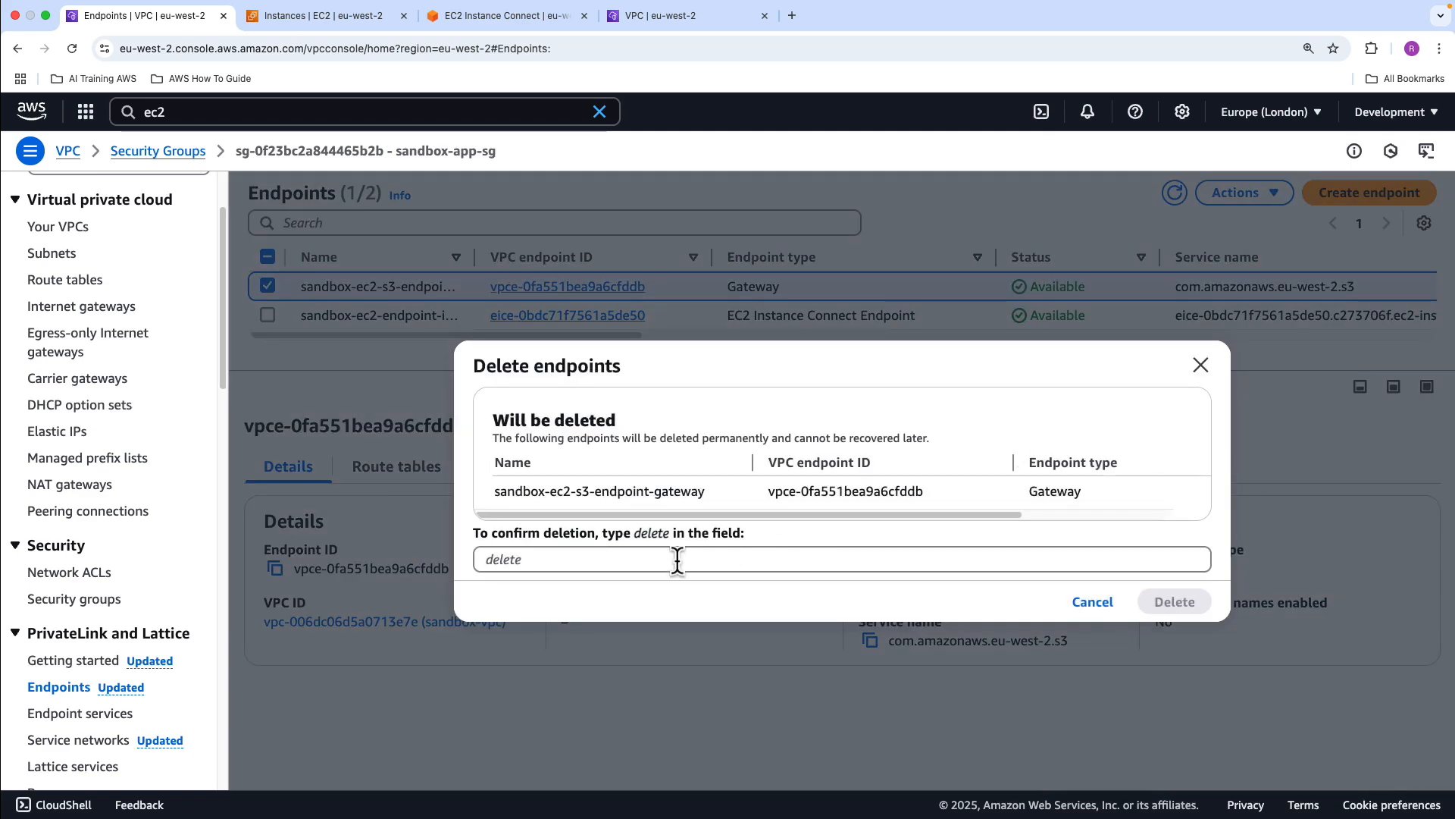
pyautogui.click(667, 561)
pyautogui.write('delete')
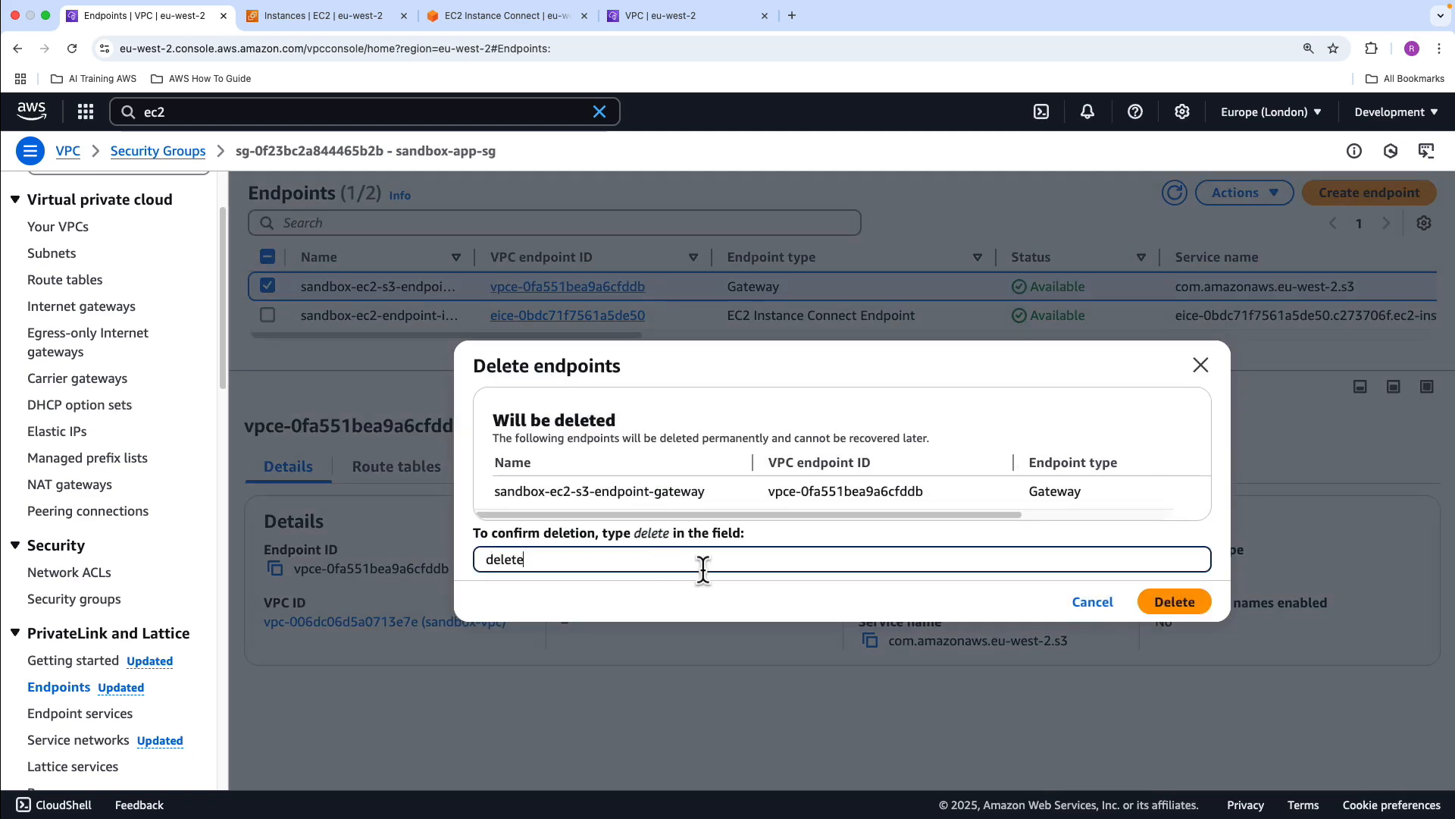
pyautogui.click(1160, 609)
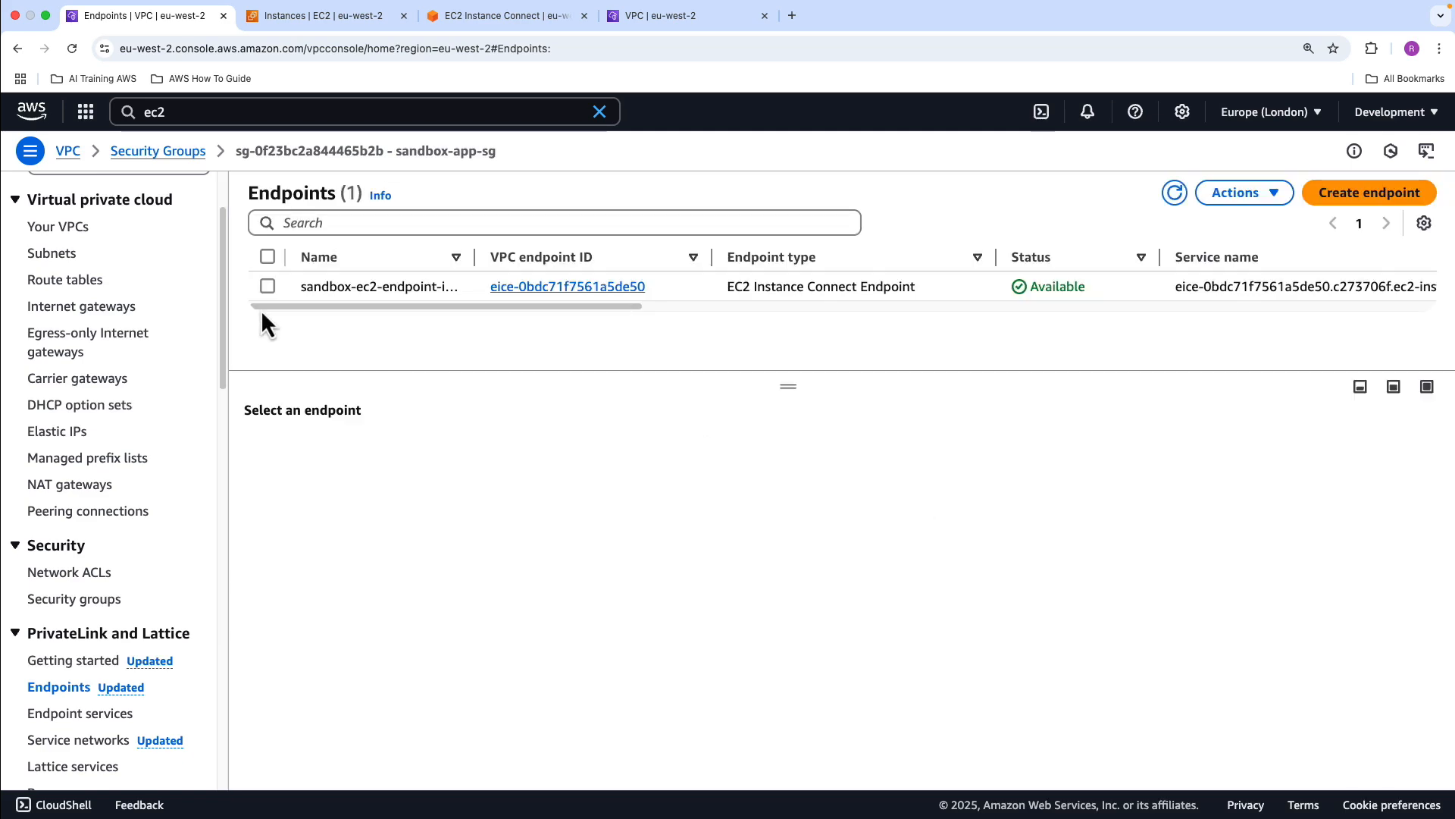
# Delete the EC2 Instance Connect Endpoint sandbox-ec2-endpoint-interfaced, confirming with "delete"
pyautogui.click(268, 286)
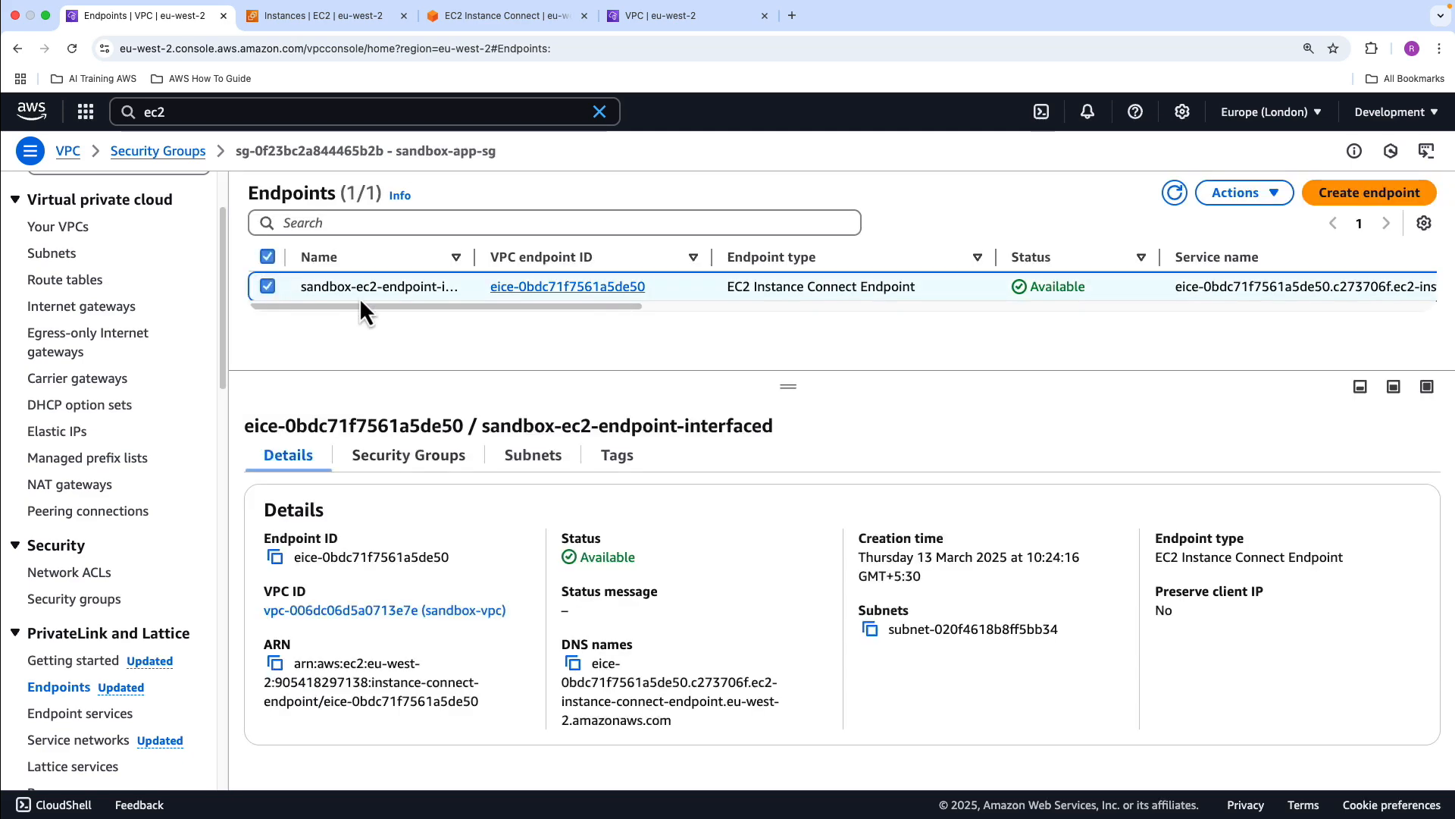
pyautogui.click(1241, 194)
pyautogui.click(1244, 445)
pyautogui.click(688, 559)
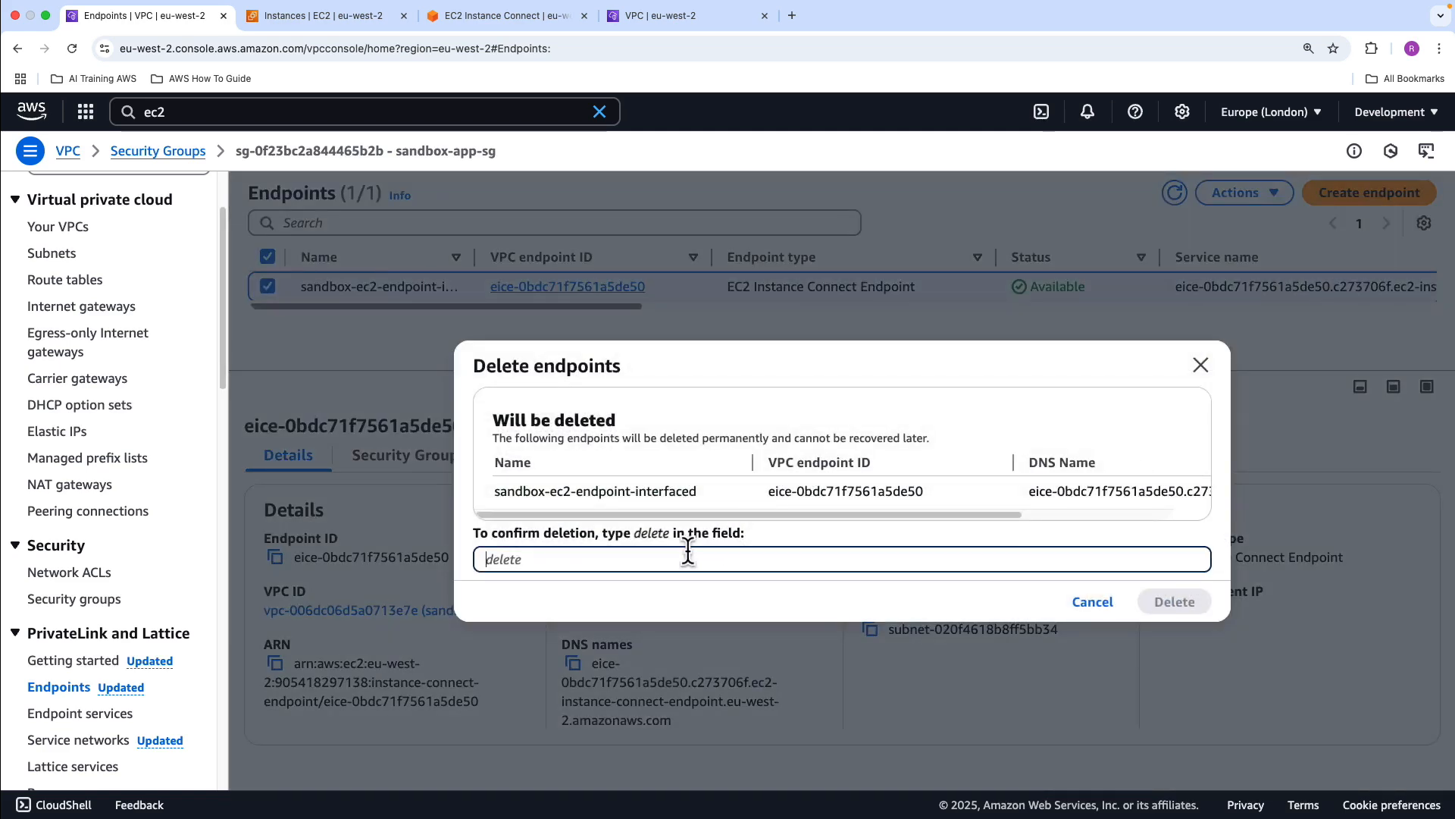
pyautogui.write('delete')
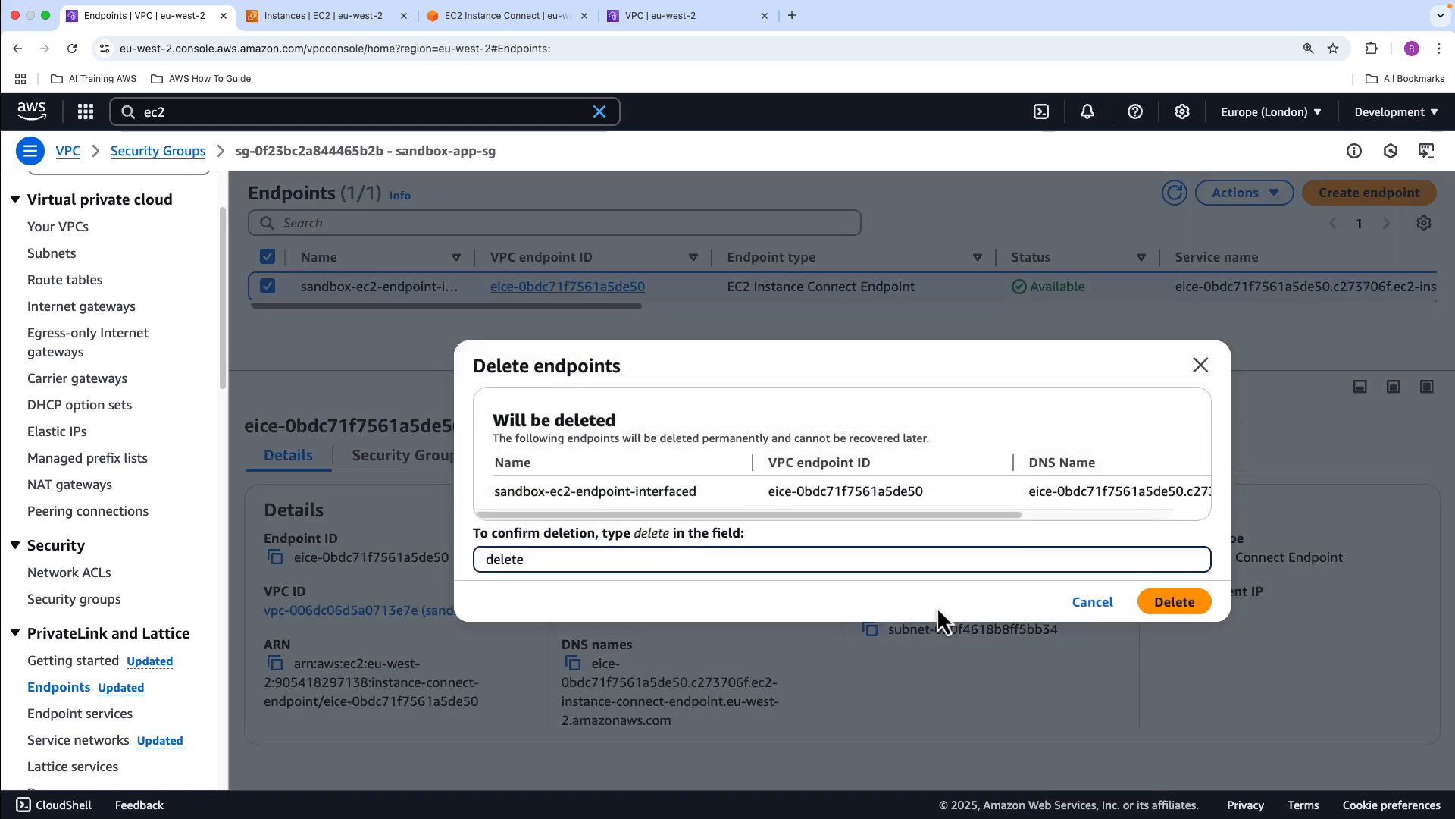
pyautogui.click(1157, 604)
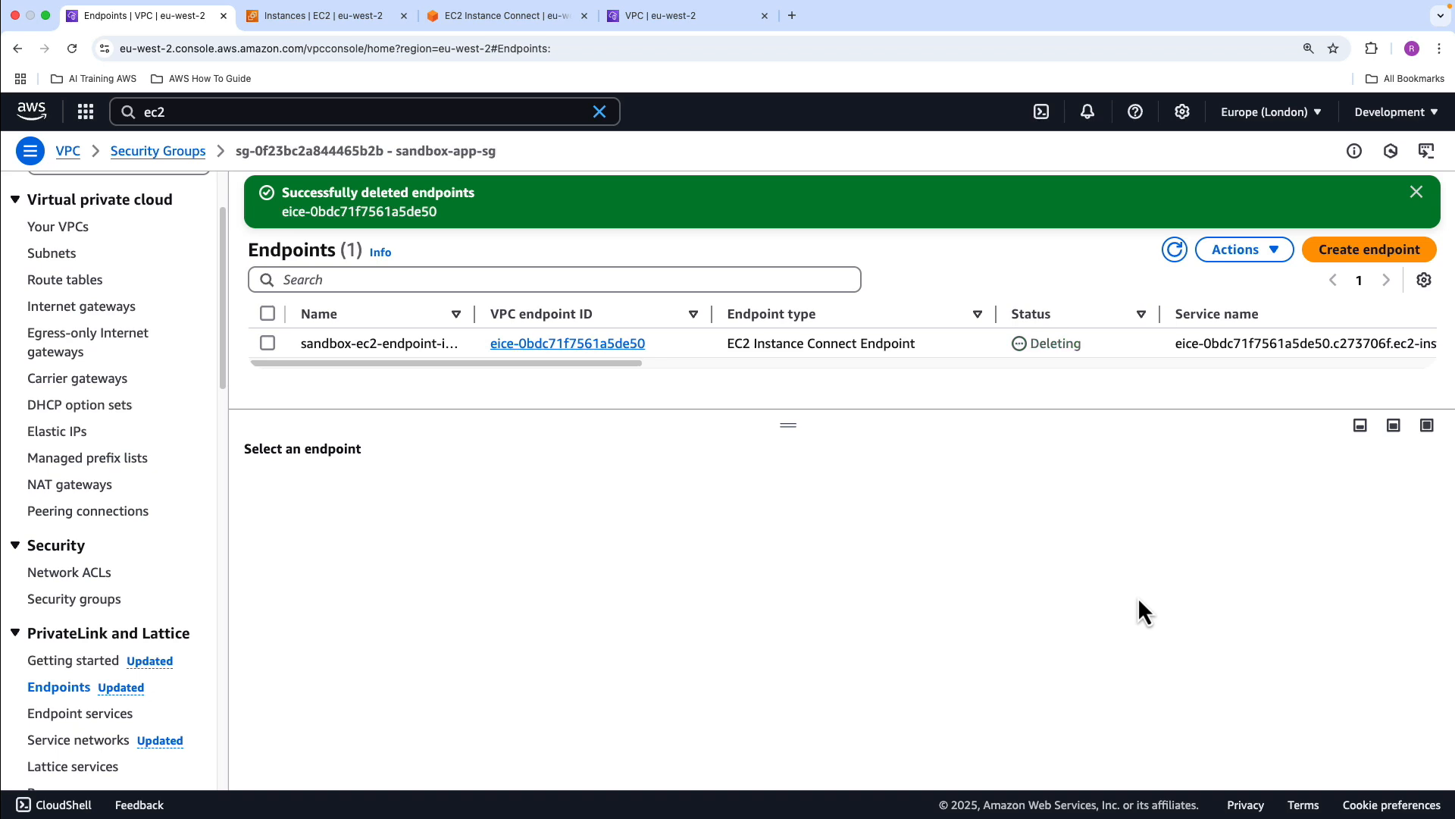
# Refresh the endpoint list to check the deletion status and dismiss the deletion notification
pyautogui.click(1174, 252)
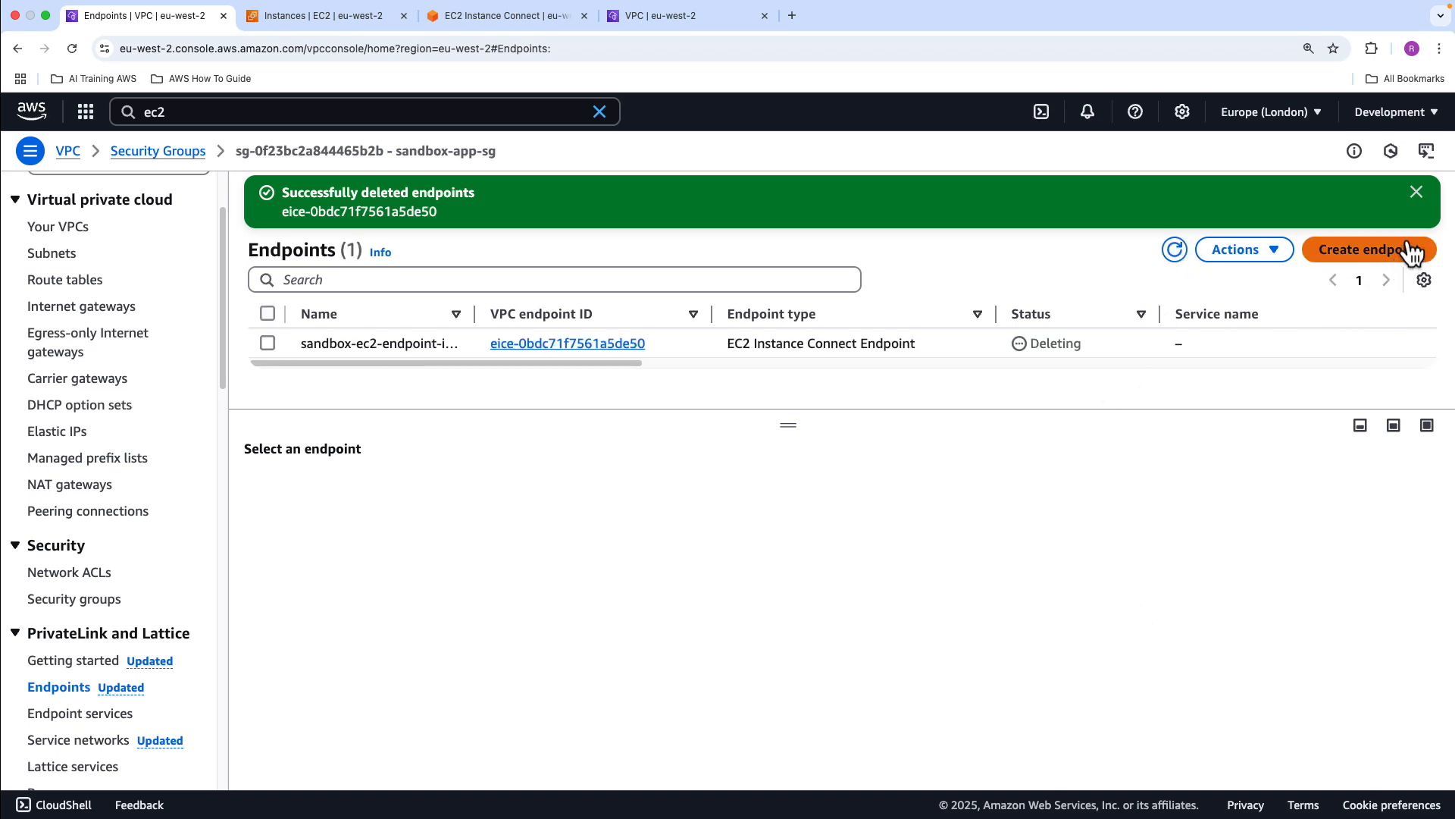
pyautogui.moveTo(812, 412); pyautogui.dragTo(812, 480)
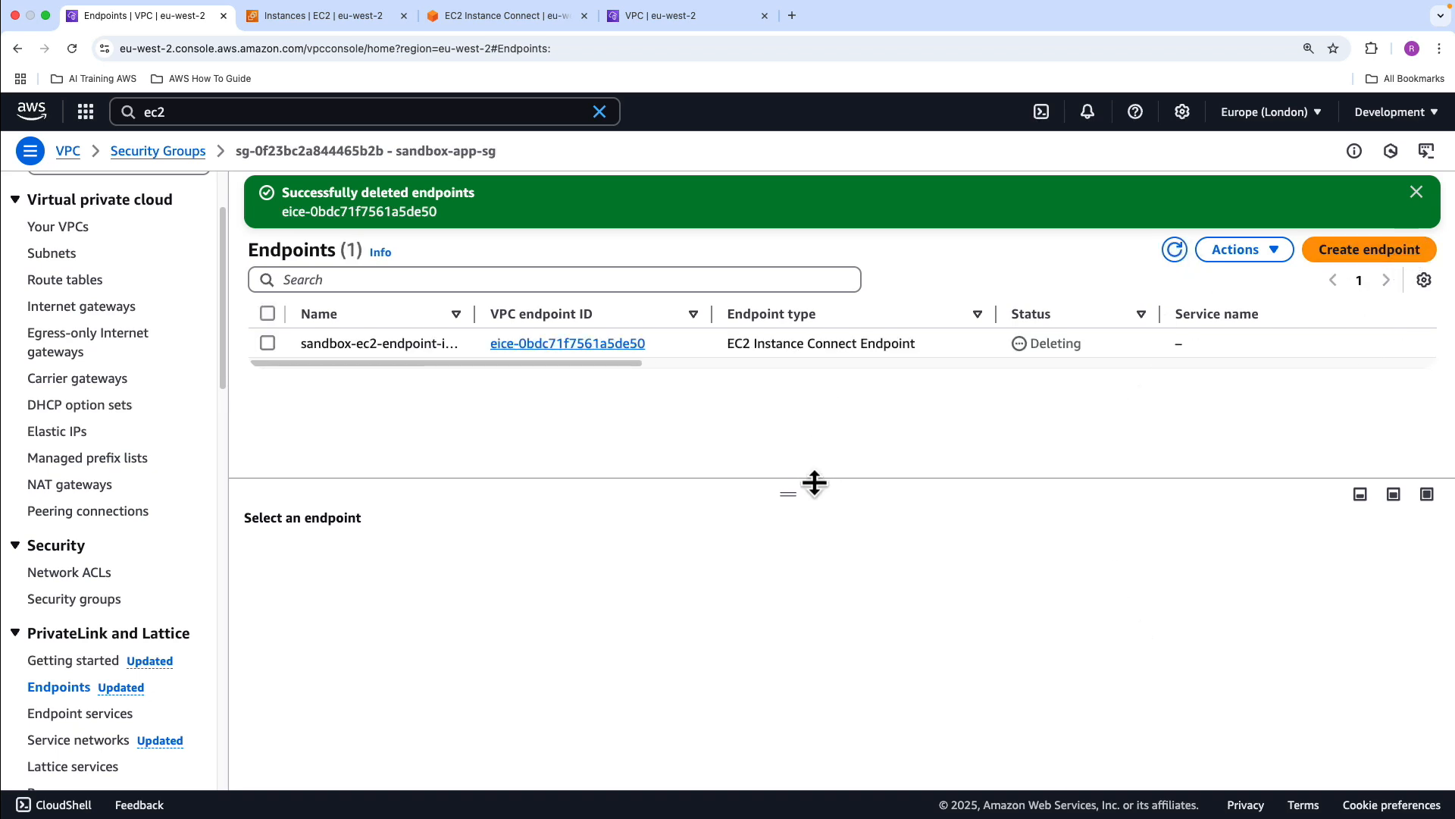
pyautogui.click(1177, 253)
pyautogui.click(1415, 192)
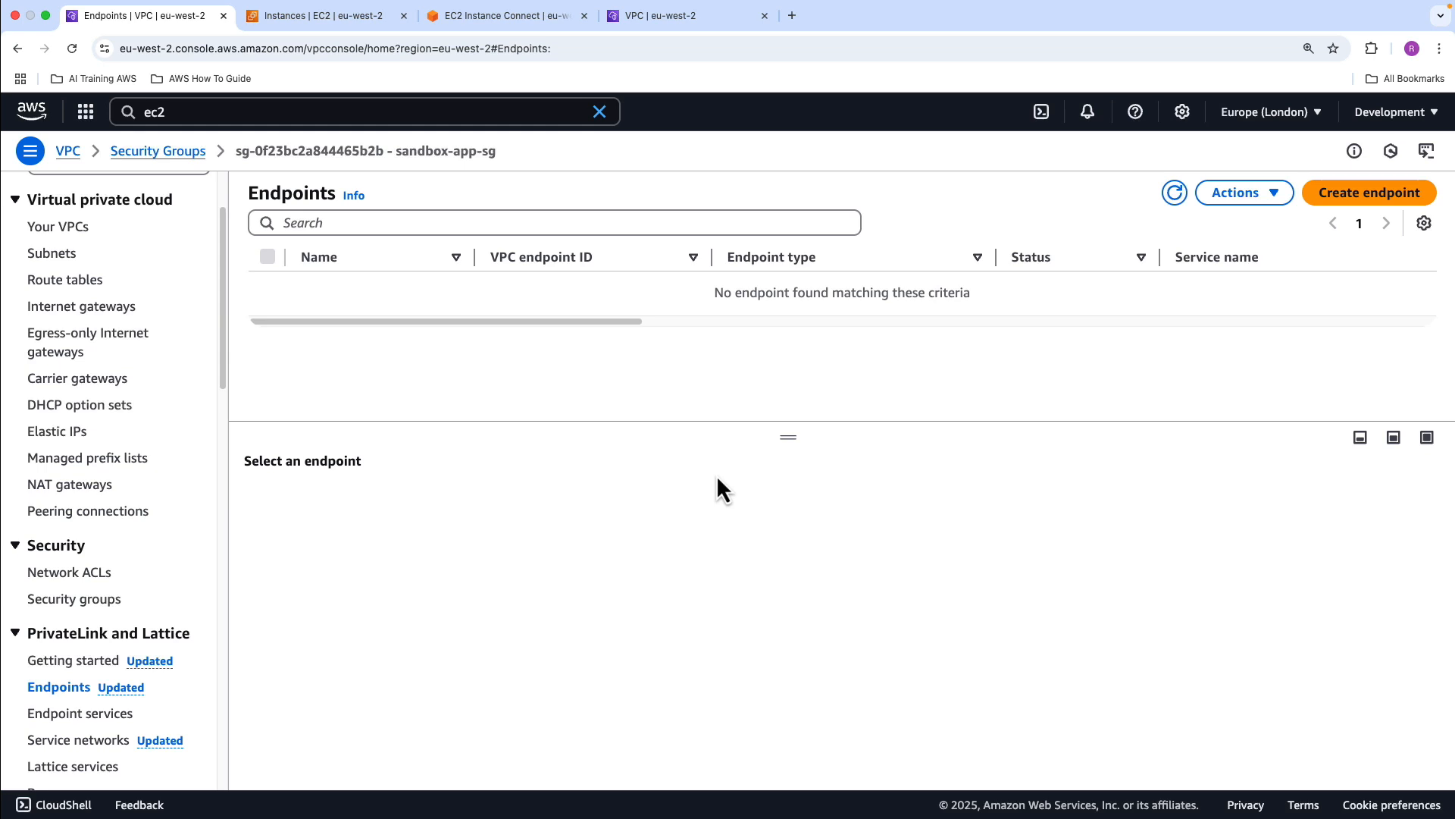
# Close the remaining EC2 Instance Connect terminal session
pyautogui.click(378, 21)
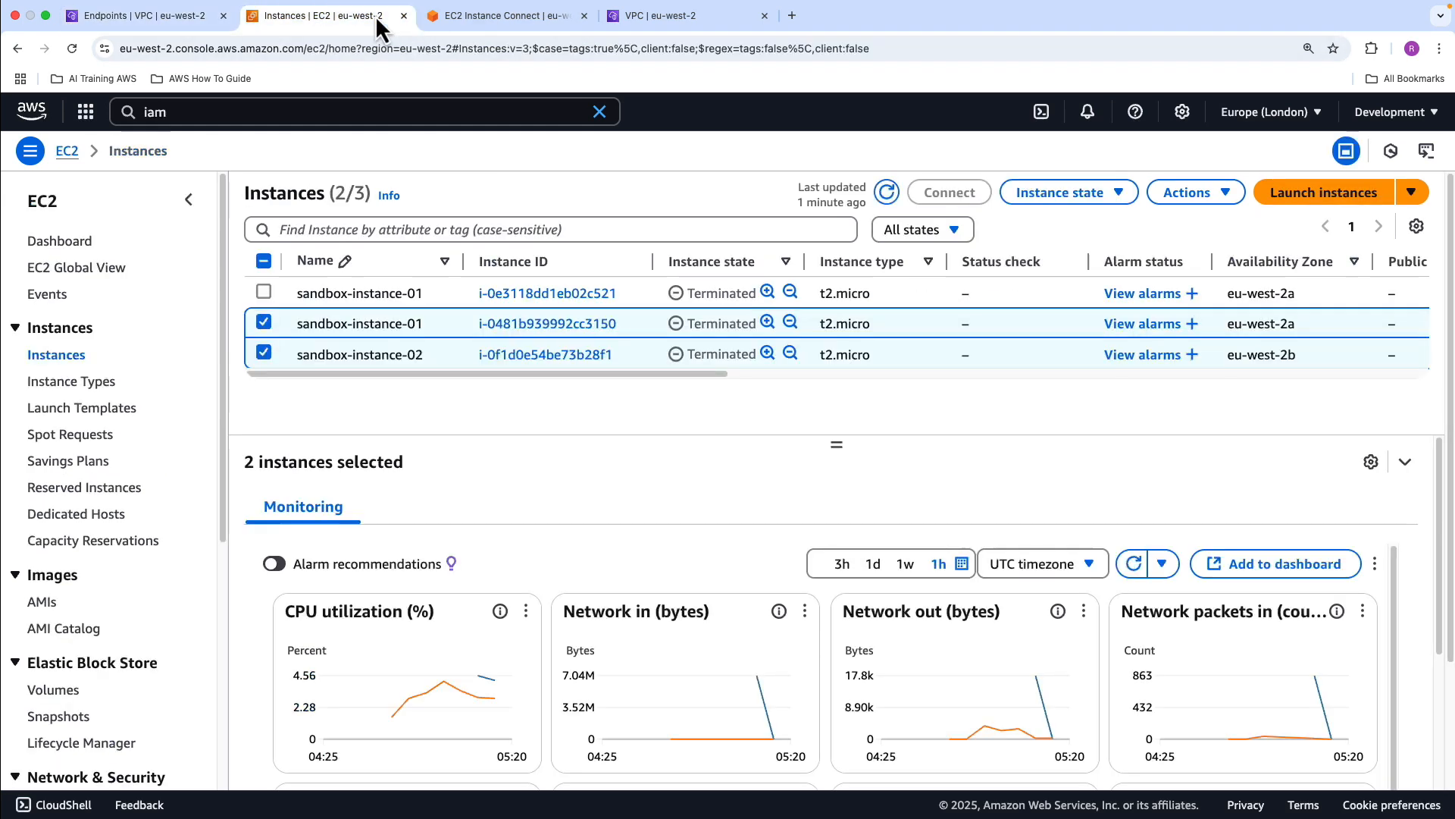
pyautogui.click(484, 21)
pyautogui.click(582, 15)
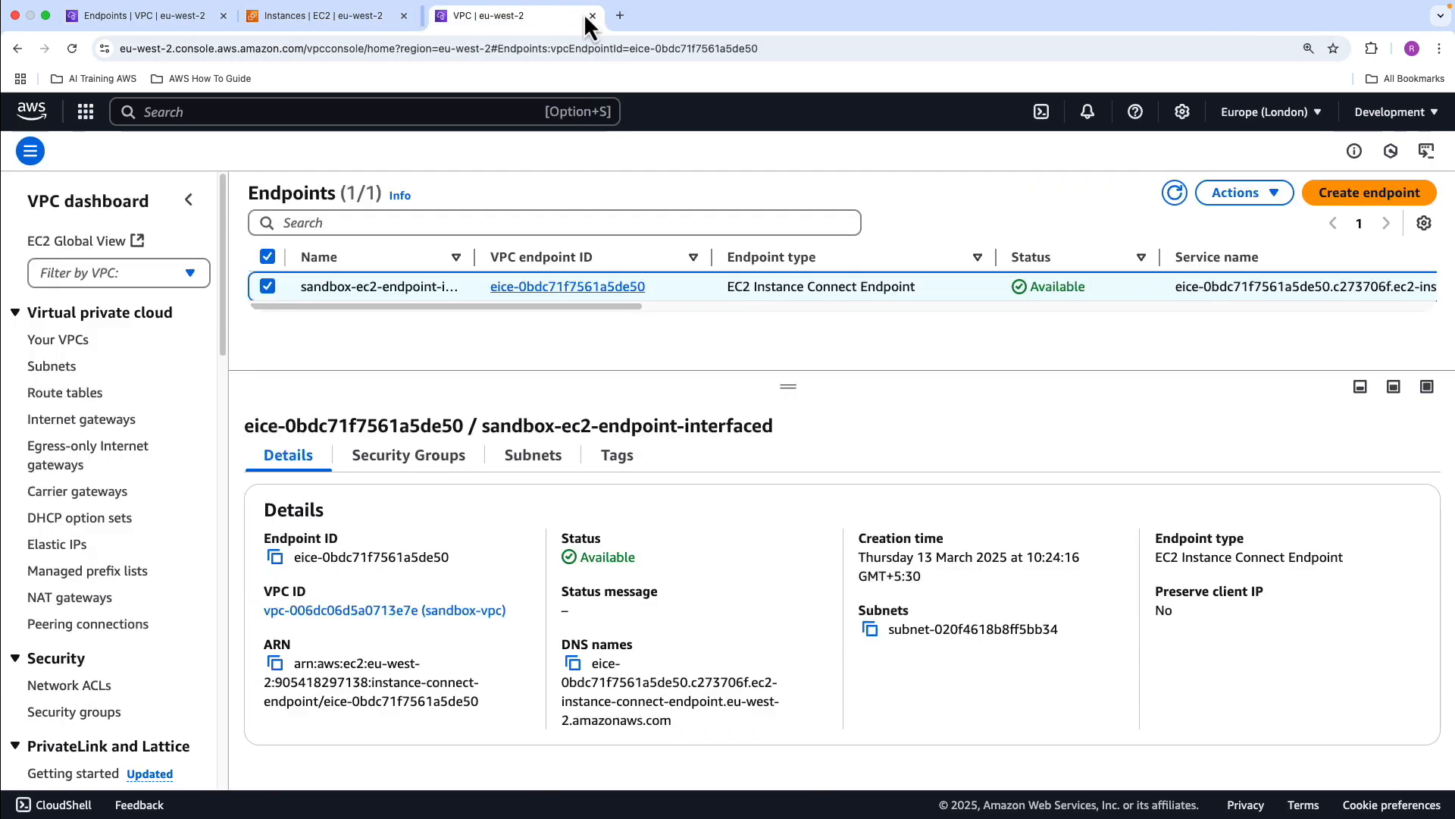
# Search for the IAM service, open it in a new browser tab and show its roles
pyautogui.click(279, 107)
pyautogui.write('iam')
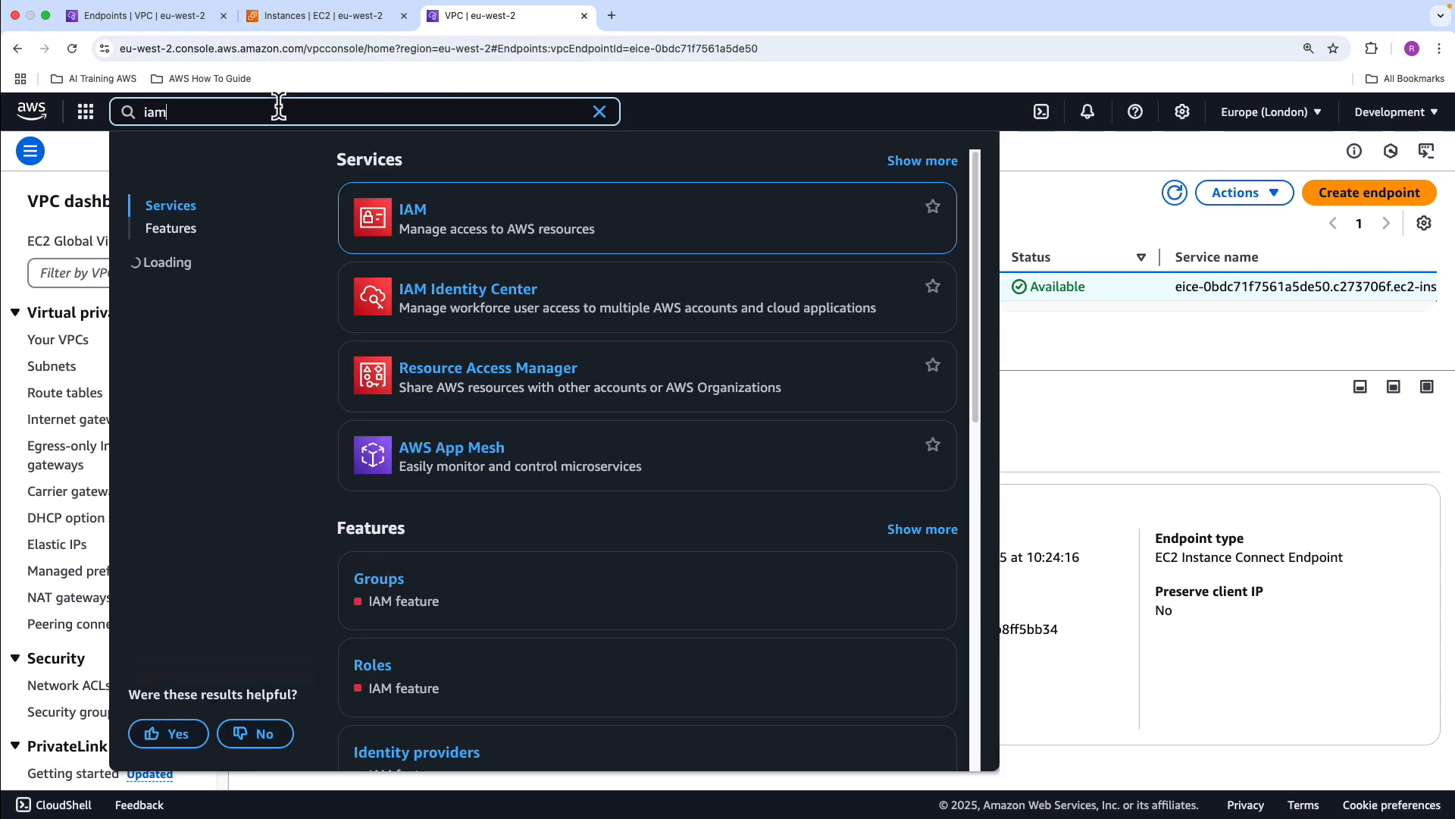
pyautogui.rightClick(412, 213)
pyautogui.click(421, 217)
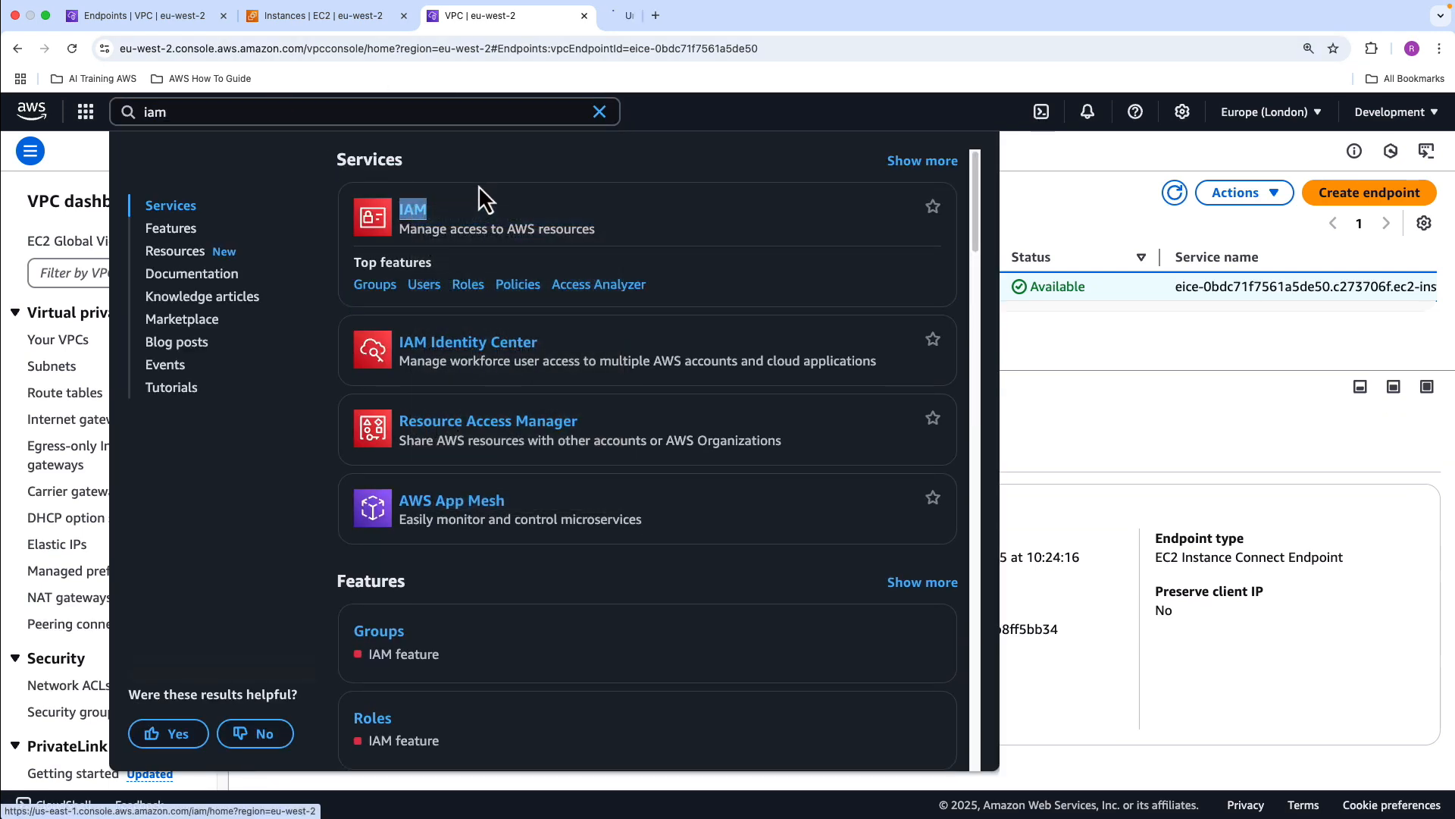
pyautogui.click(658, 20)
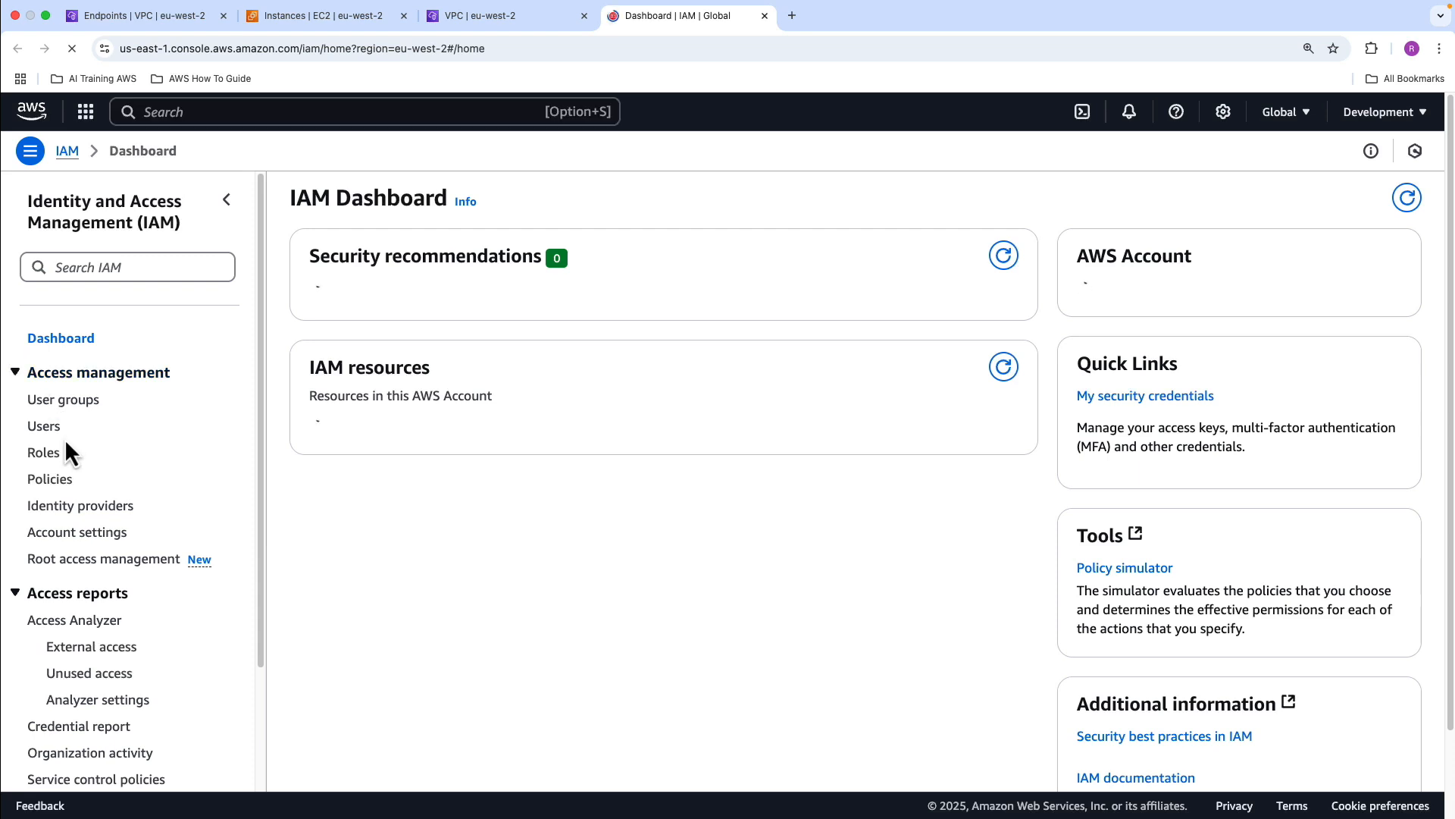
pyautogui.click(48, 454)
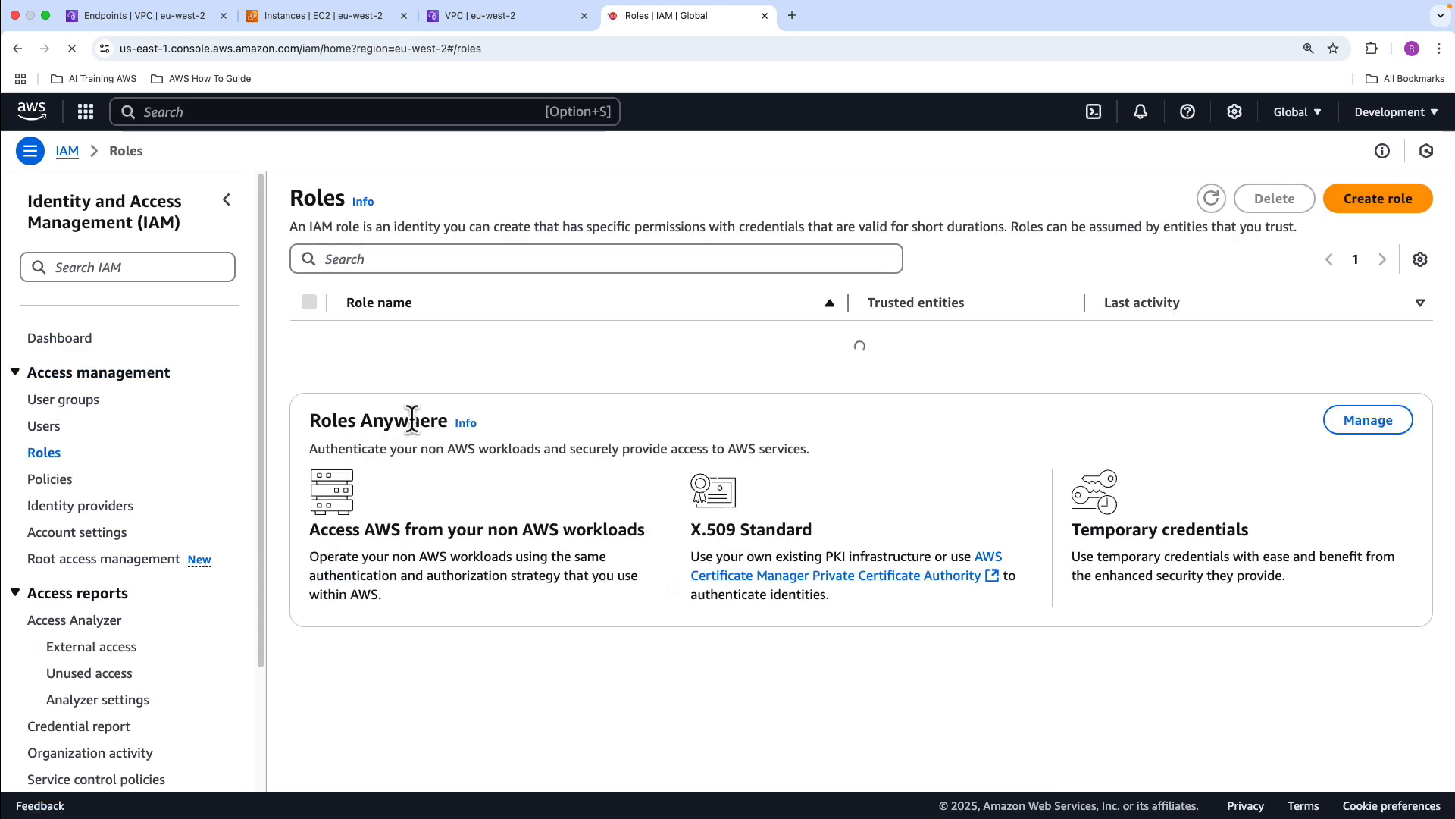
# Filter the roles by "sand", delete sandbox-ec2-s3-role with its name as confirmation, and close the IAM and extra VPC pages
pyautogui.click(461, 258)
pyautogui.write('sand')
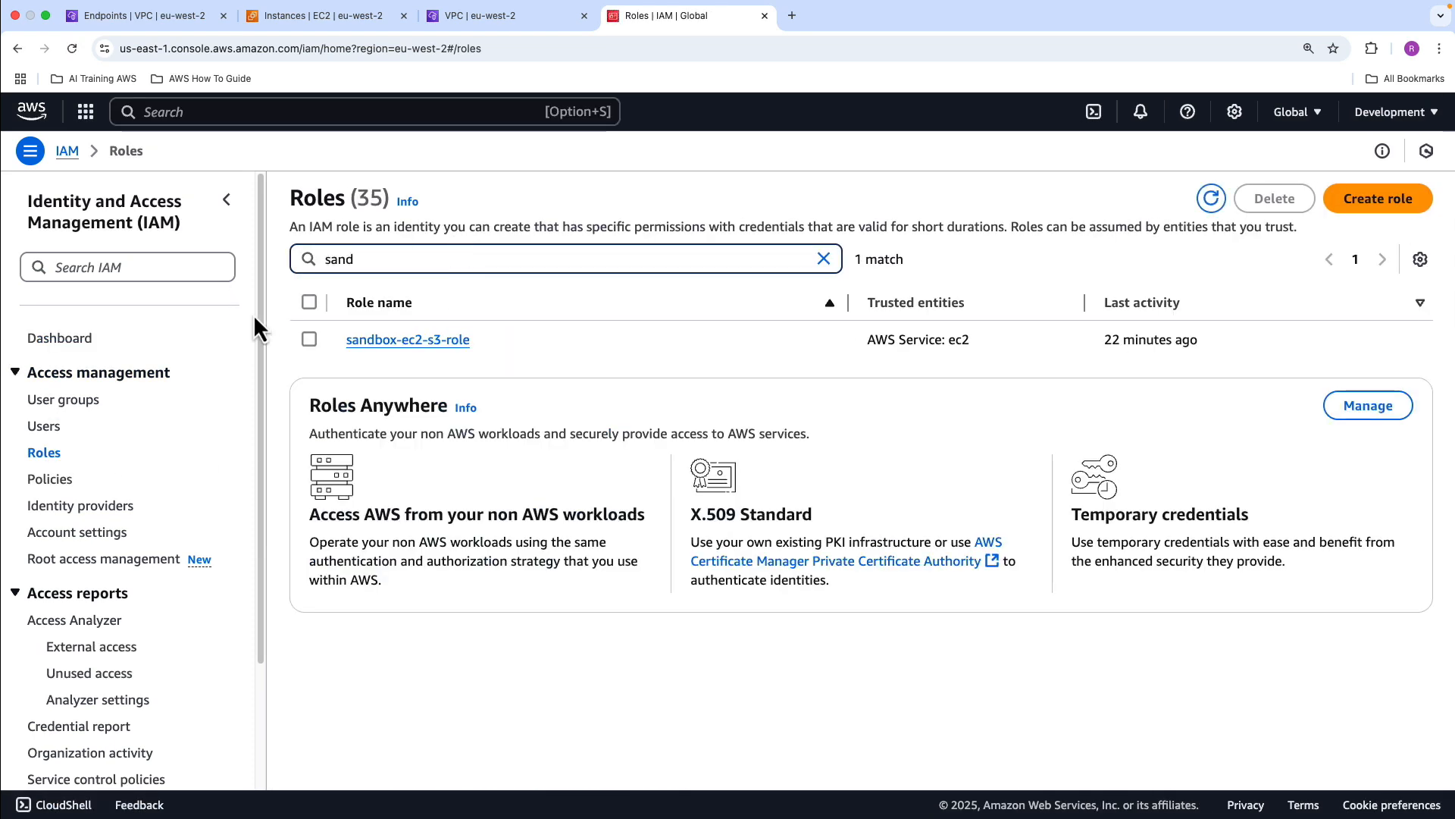
pyautogui.click(308, 340)
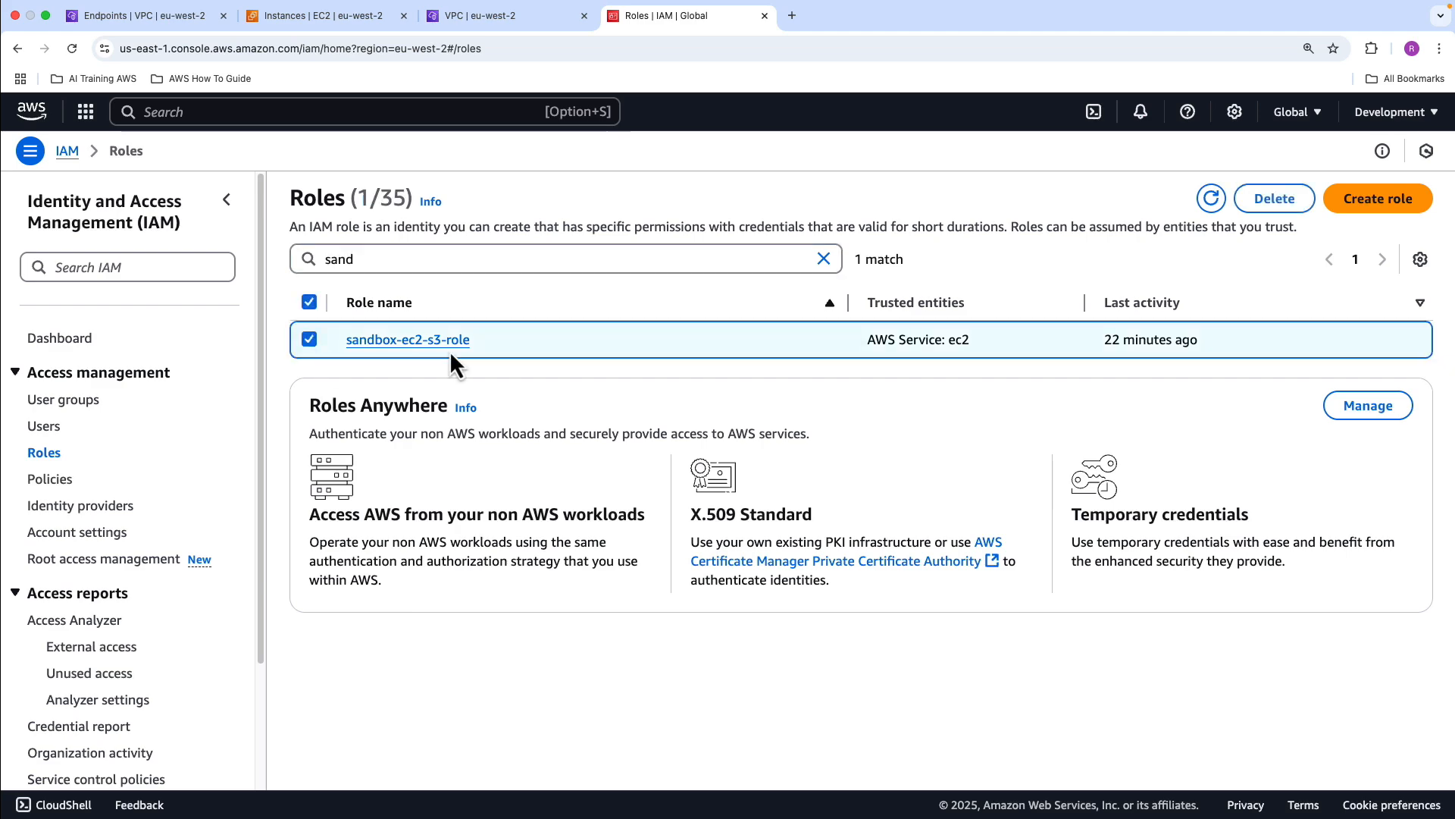
pyautogui.click(1274, 200)
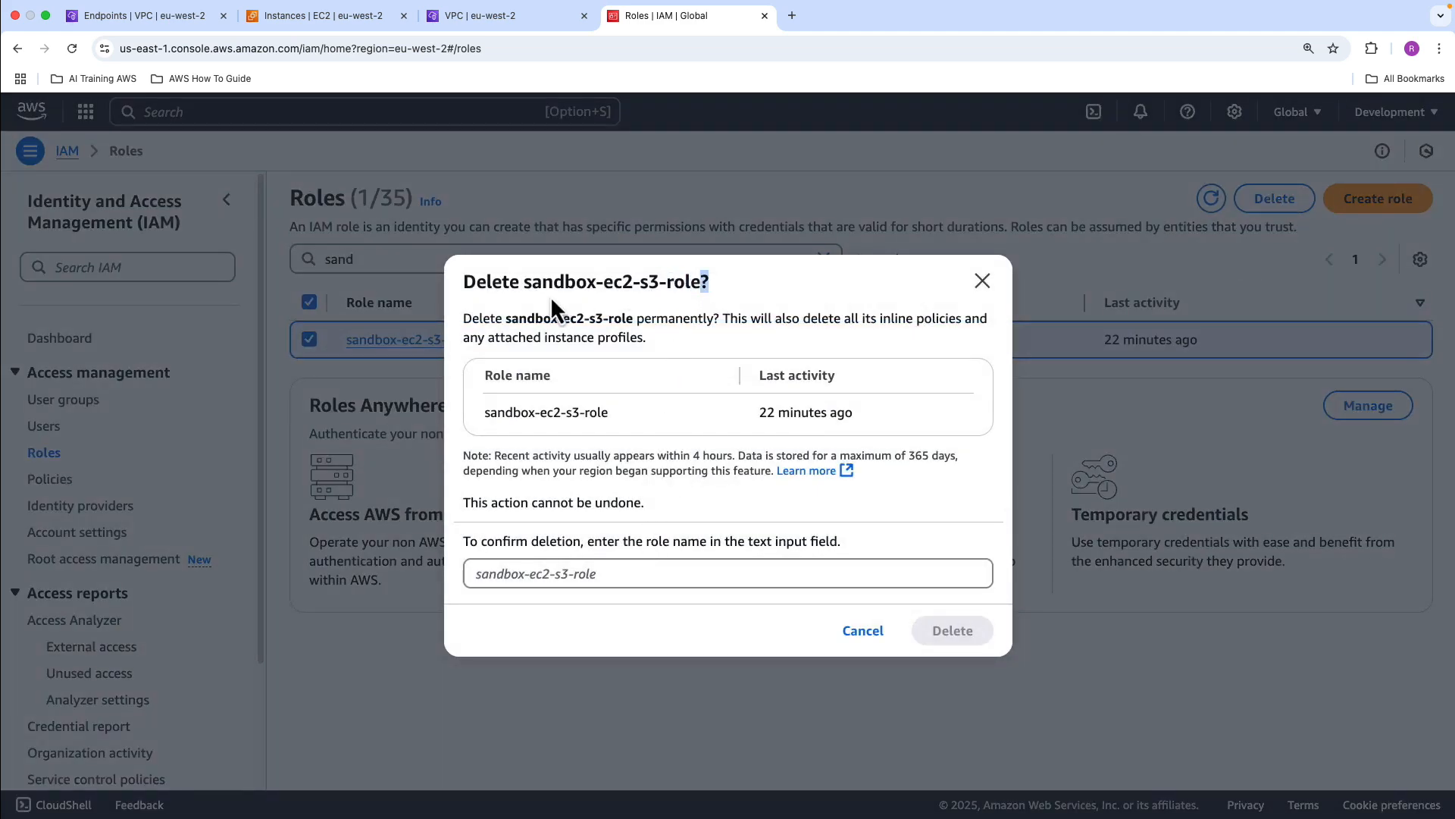
pyautogui.moveTo(701, 284); pyautogui.dragTo(526, 287)
pyautogui.press('super+c')
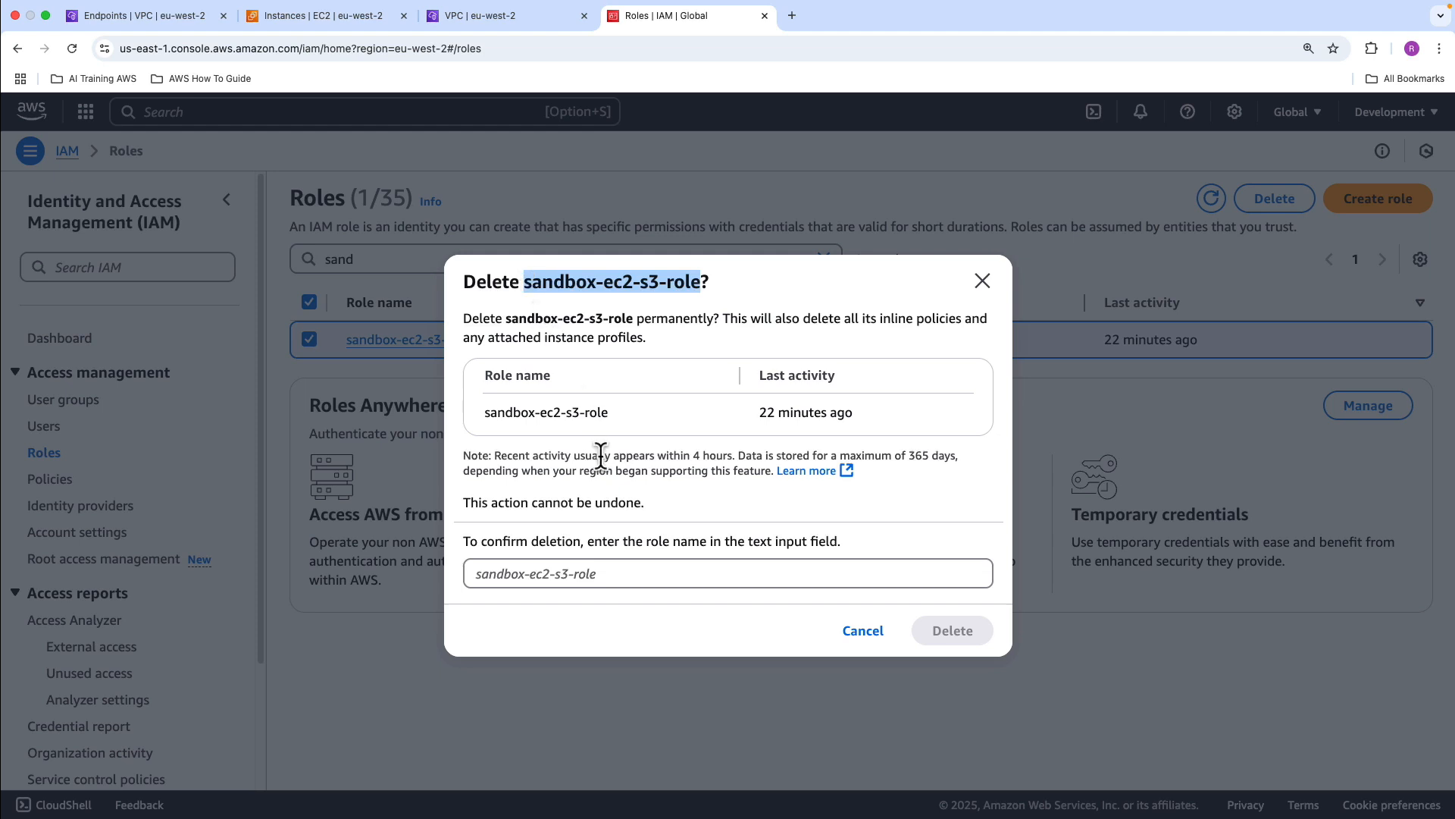
pyautogui.click(583, 574)
pyautogui.press('super+v')
pyautogui.click(953, 630)
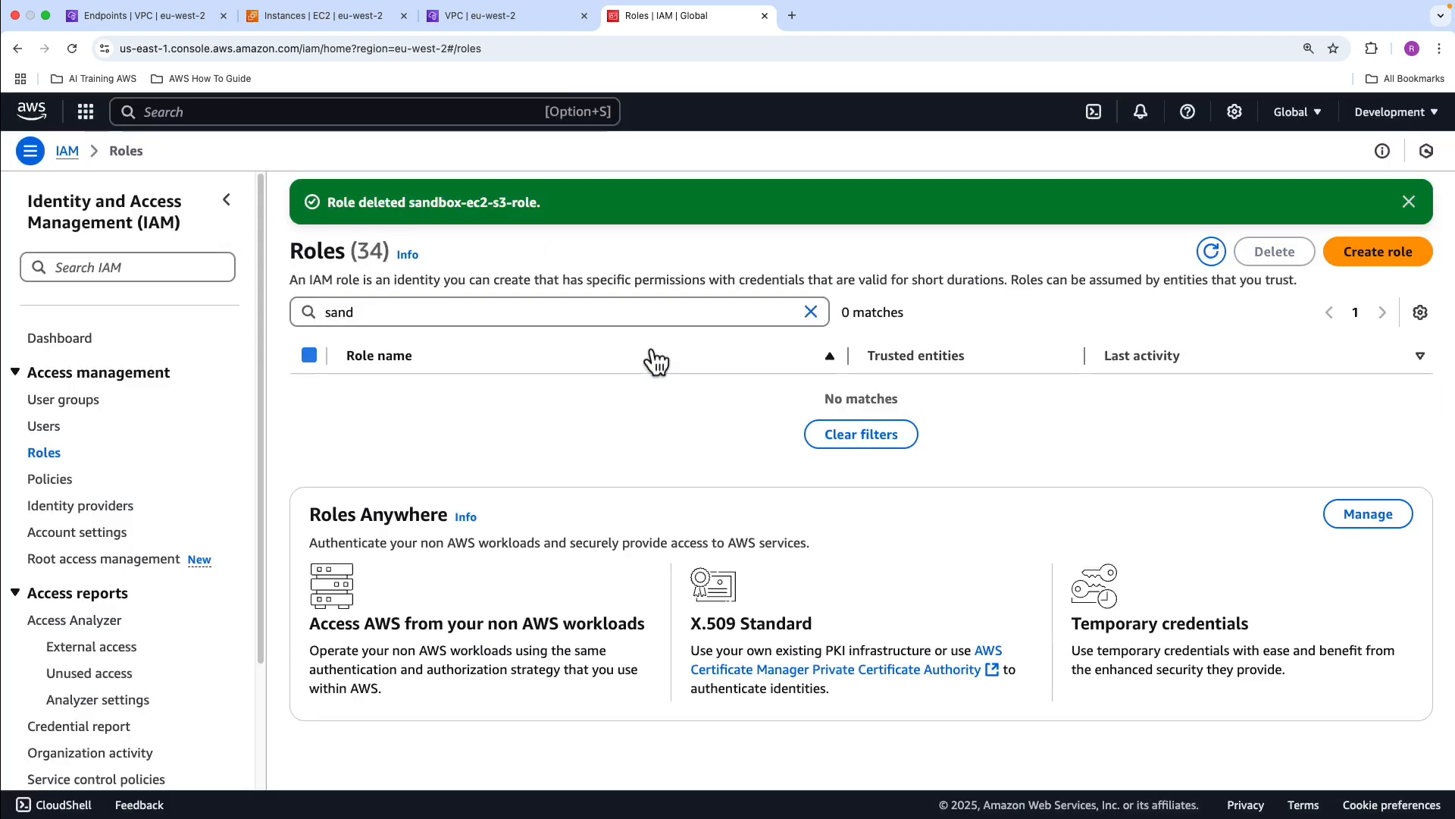
pyautogui.click(764, 16)
pyautogui.click(585, 16)
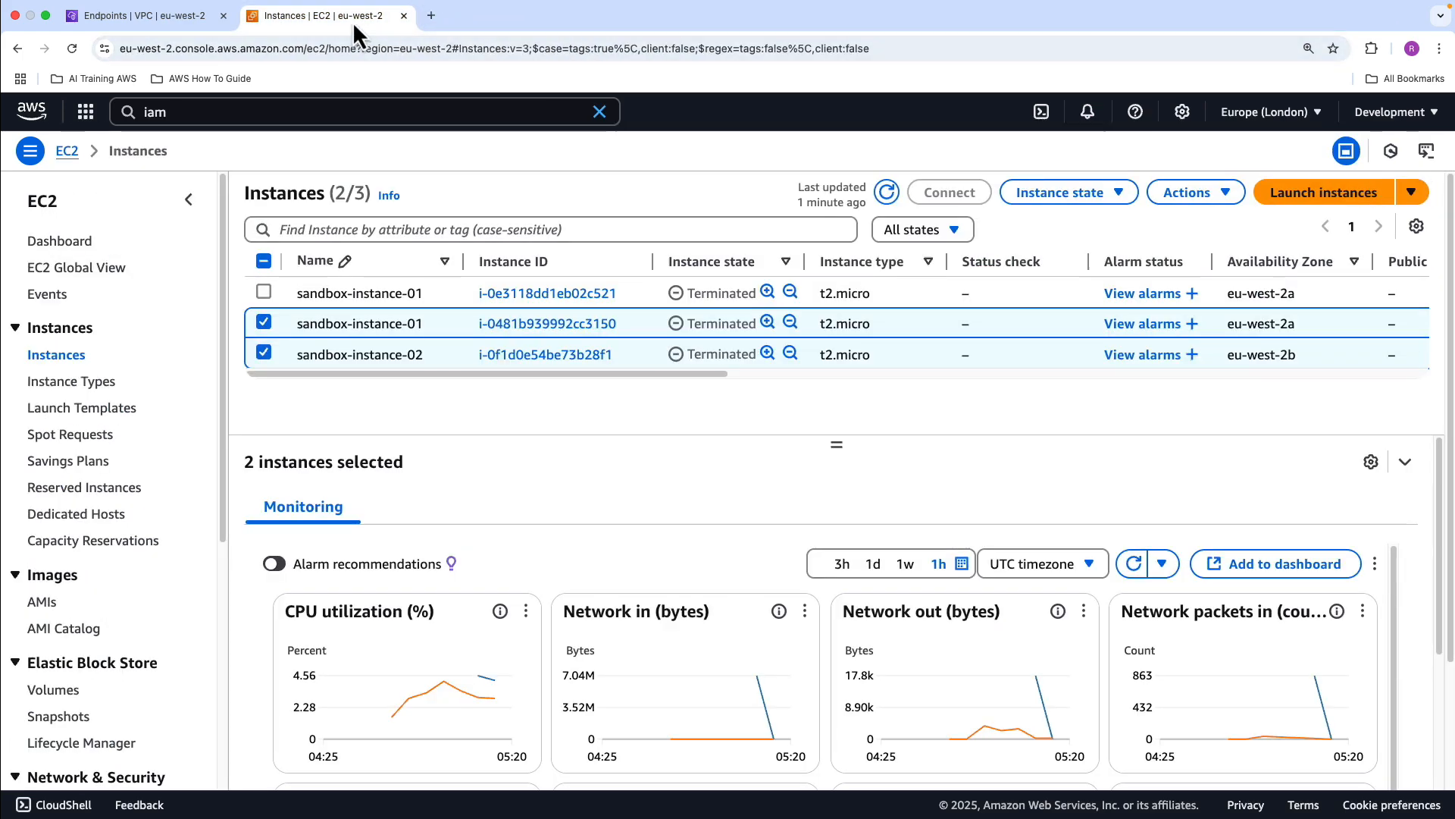
# Delete sandbox-vpc together with its security group and private subnets, confirming with "delete"
pyautogui.click(136, 16)
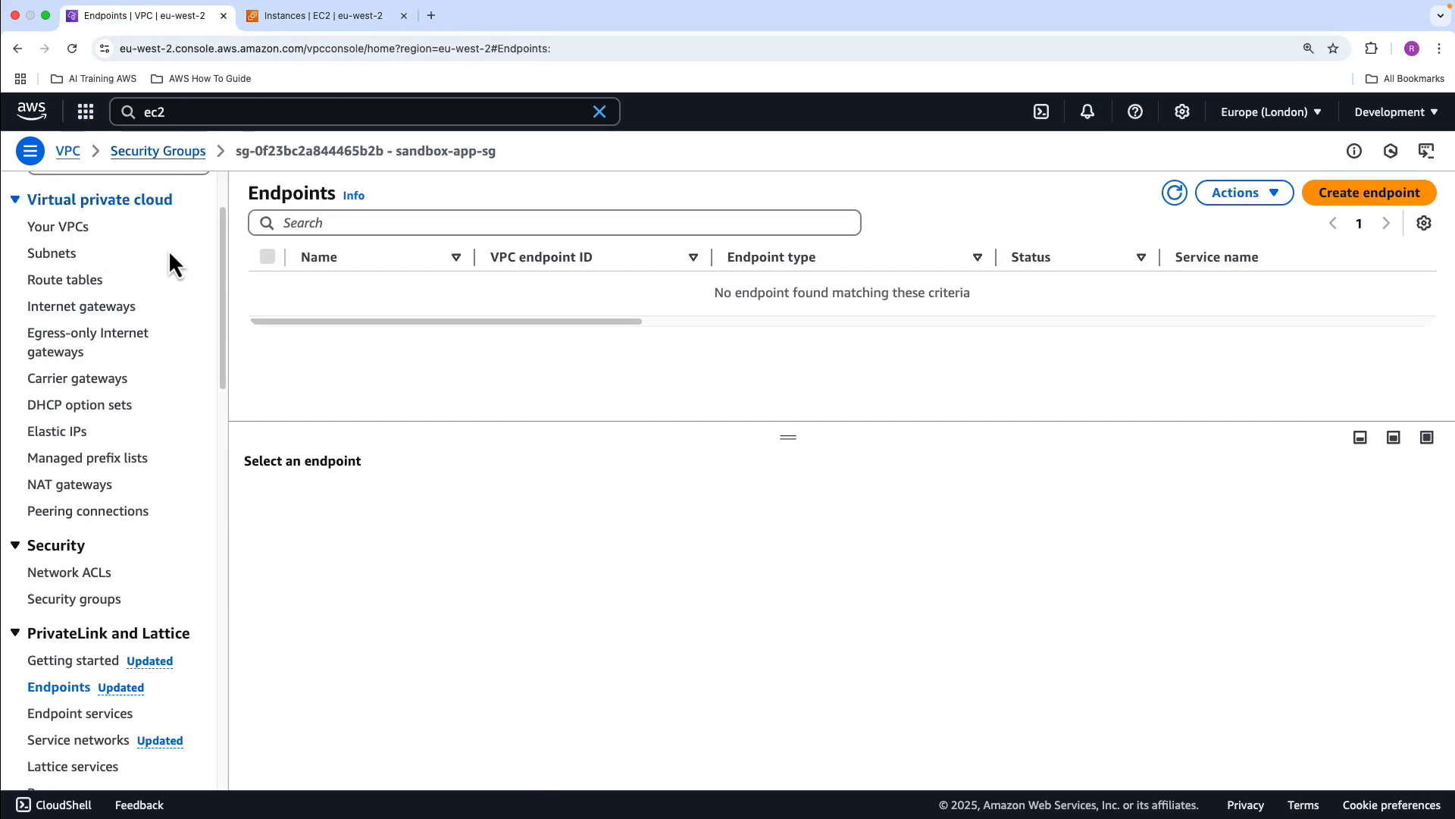
pyautogui.click(69, 227)
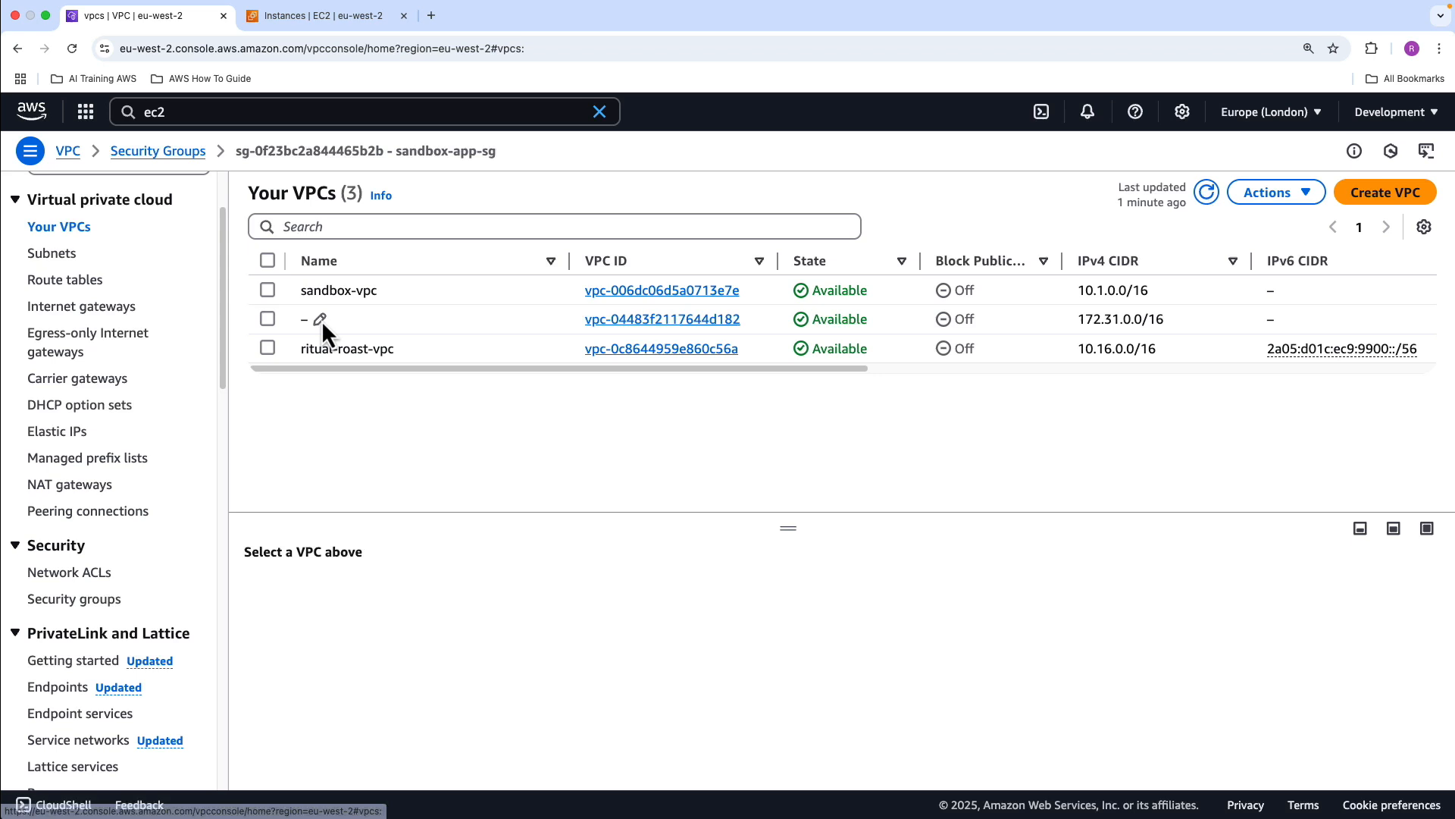
pyautogui.click(270, 292)
pyautogui.click(1277, 197)
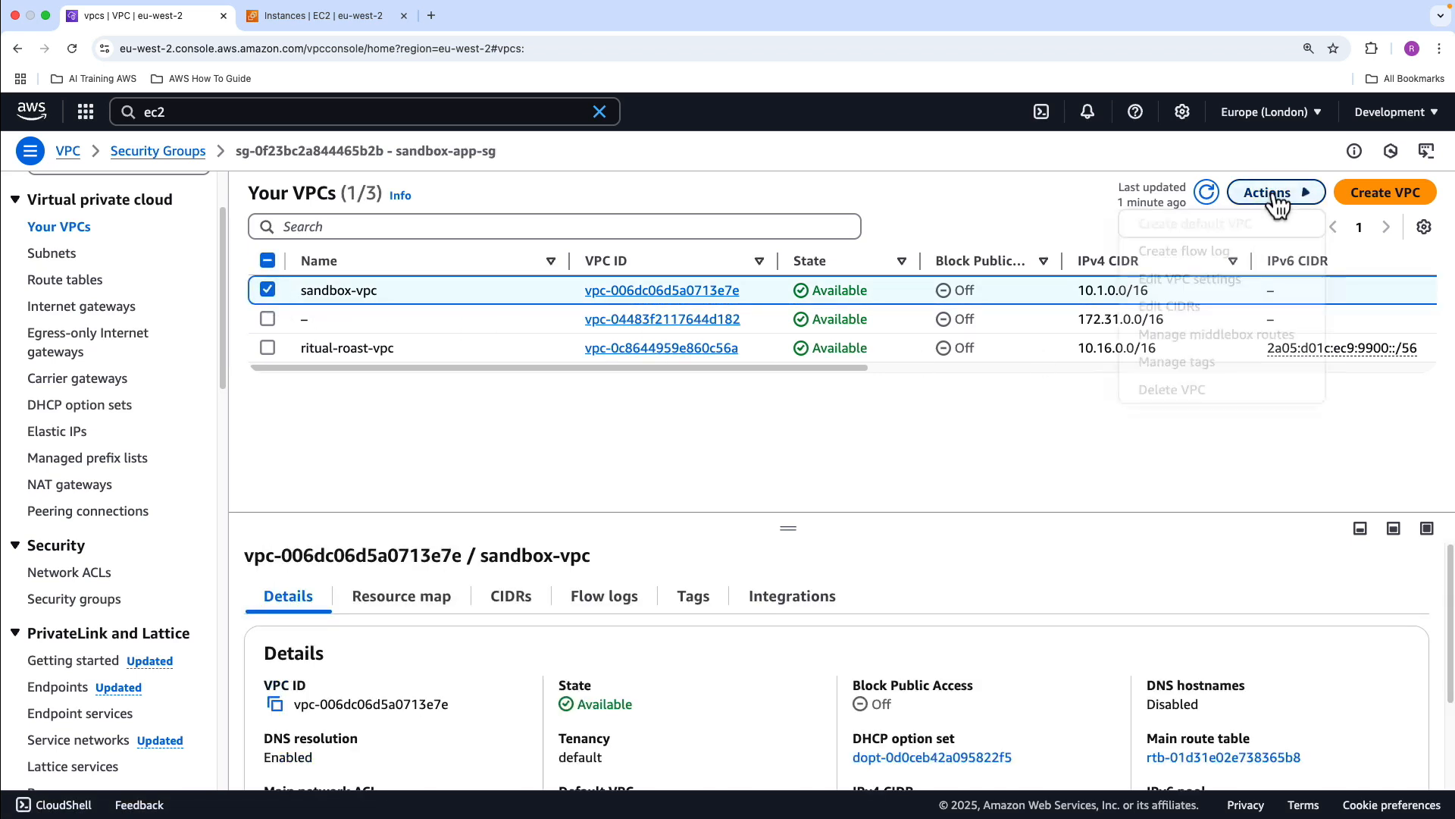
pyautogui.click(1196, 392)
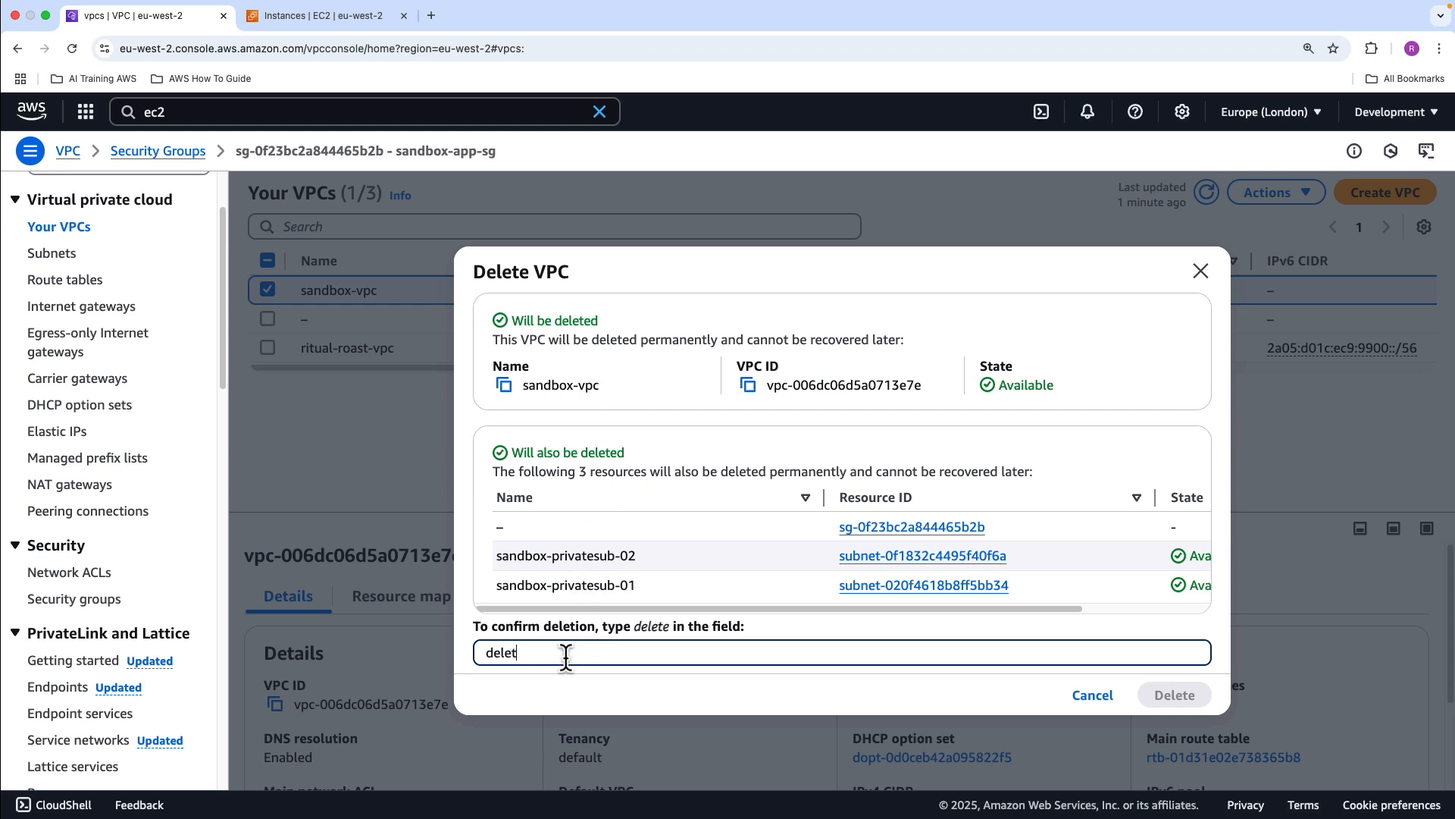
pyautogui.write('e')
pyautogui.click(1176, 694)
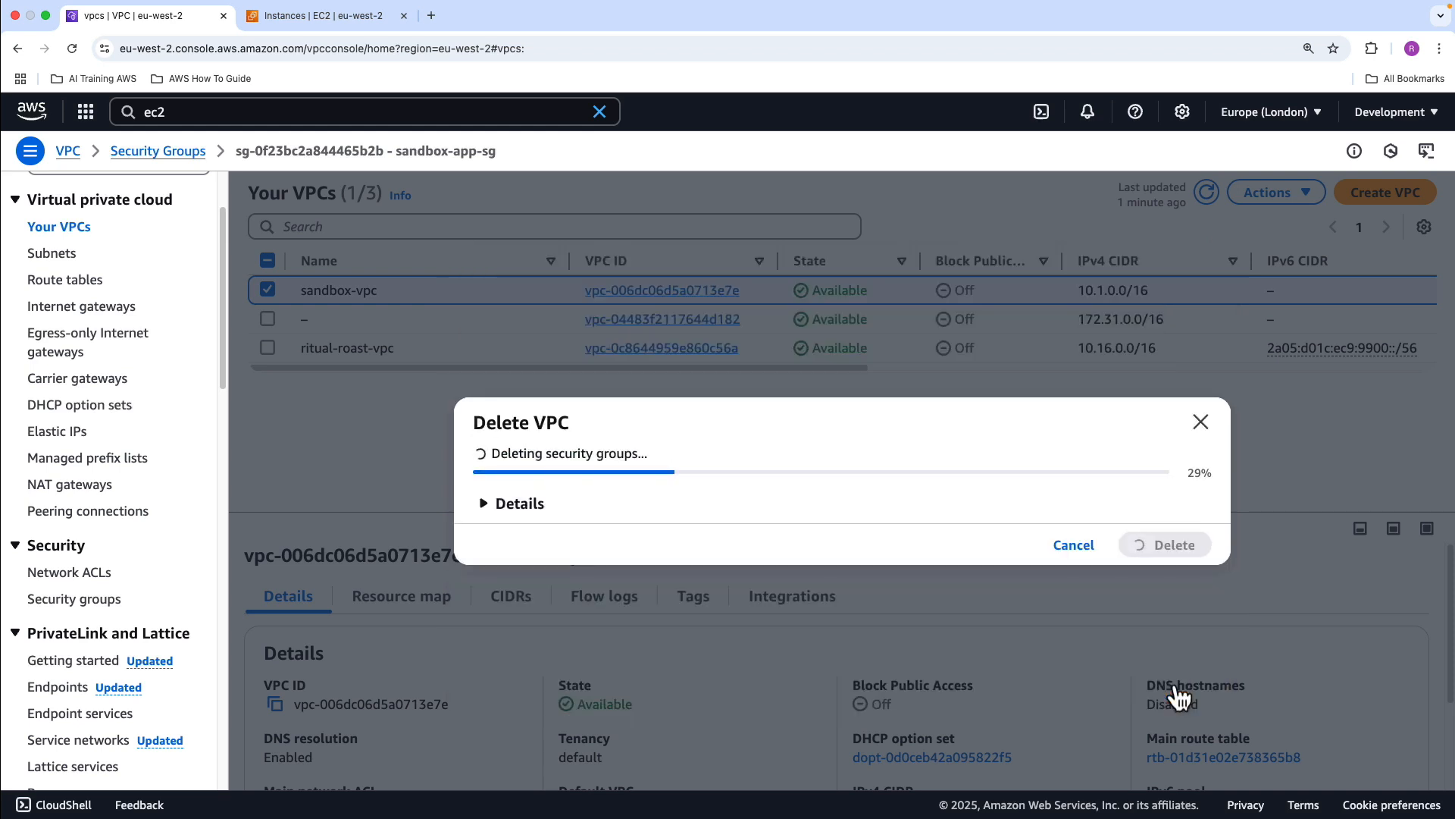